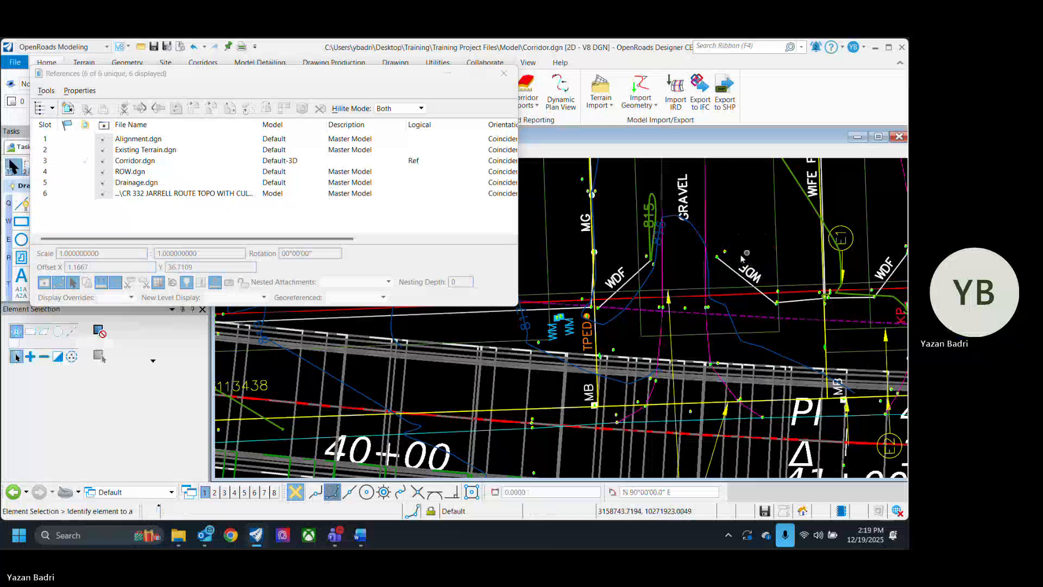
Hide the CR 332 Jarrell route topo reference and close the references list.
left_click(101, 194)
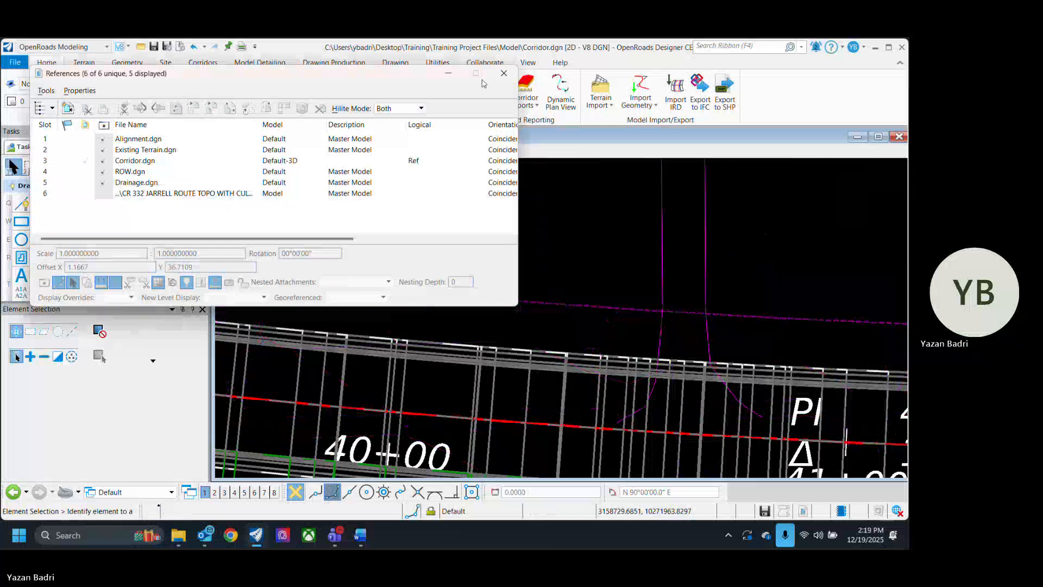
left_click(504, 73)
Examine the corridor from the gravel driveway back to its start, including the stretch from station 15+00 to 21+00.
scroll(398, 394, "down", 5)
scroll(437, 403, "up", 3)
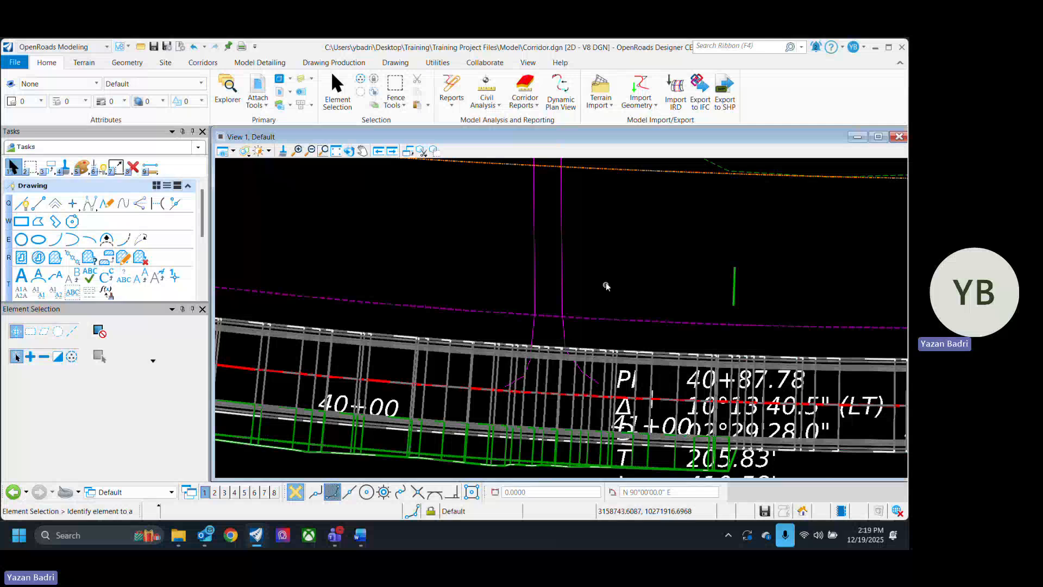
scroll(586, 375, "down", 5)
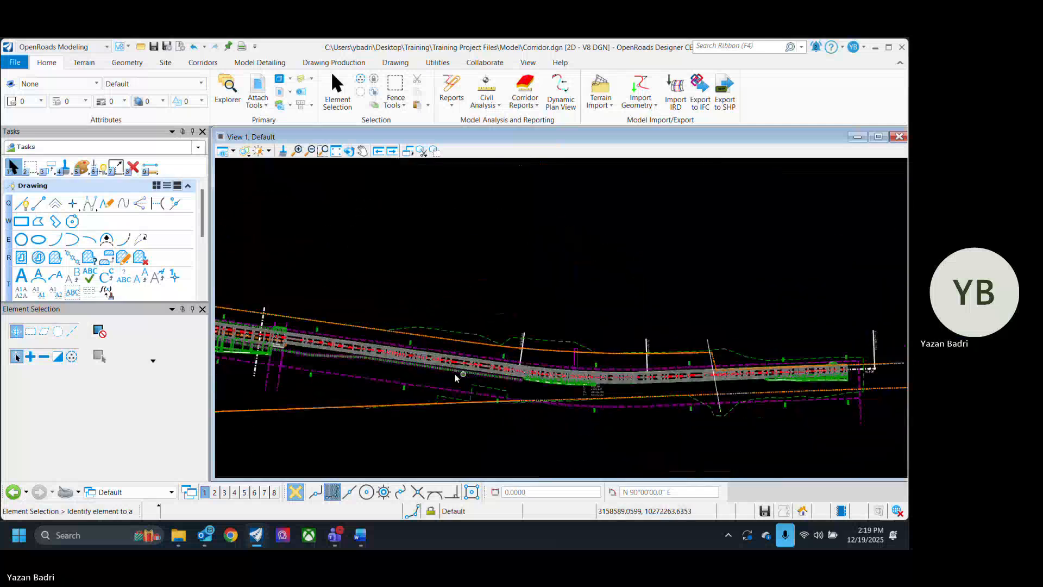
scroll(500, 361, "up", 5)
scroll(571, 390, "down", 3)
scroll(570, 390, "down", 3)
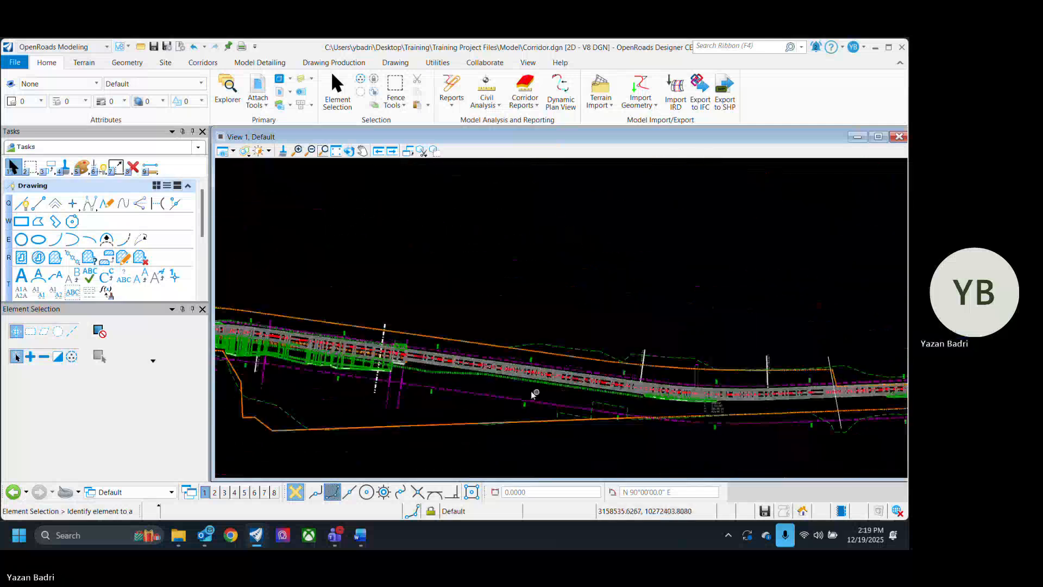
middle_click_drag(369, 348, 499, 355)
middle_click_drag(697, 358, 902, 380)
scroll(448, 360, "up", 5)
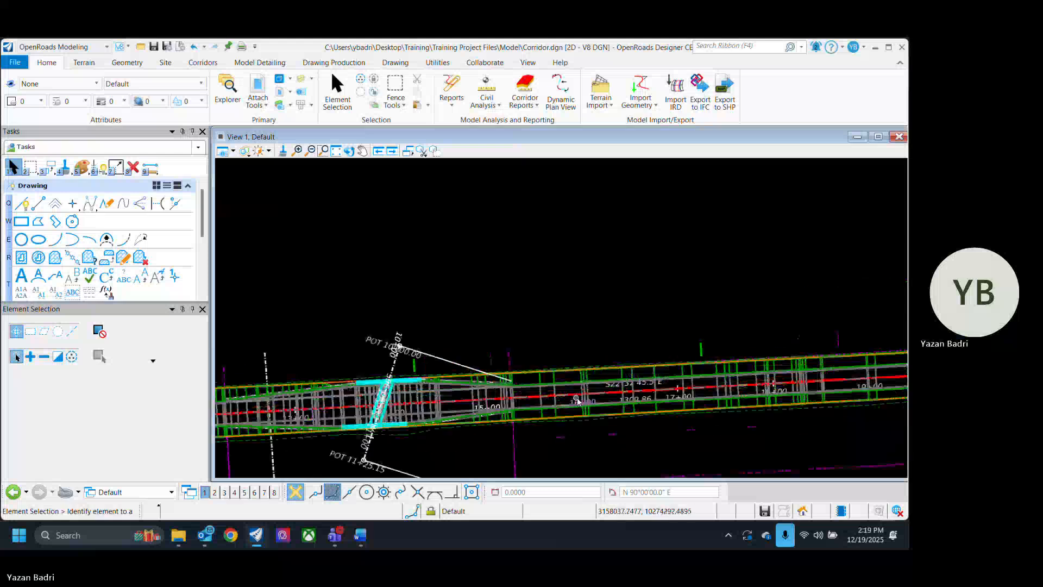
scroll(369, 395, "down", 3)
scroll(370, 403, "up", 5)
middle_click_drag(725, 419, 345, 403)
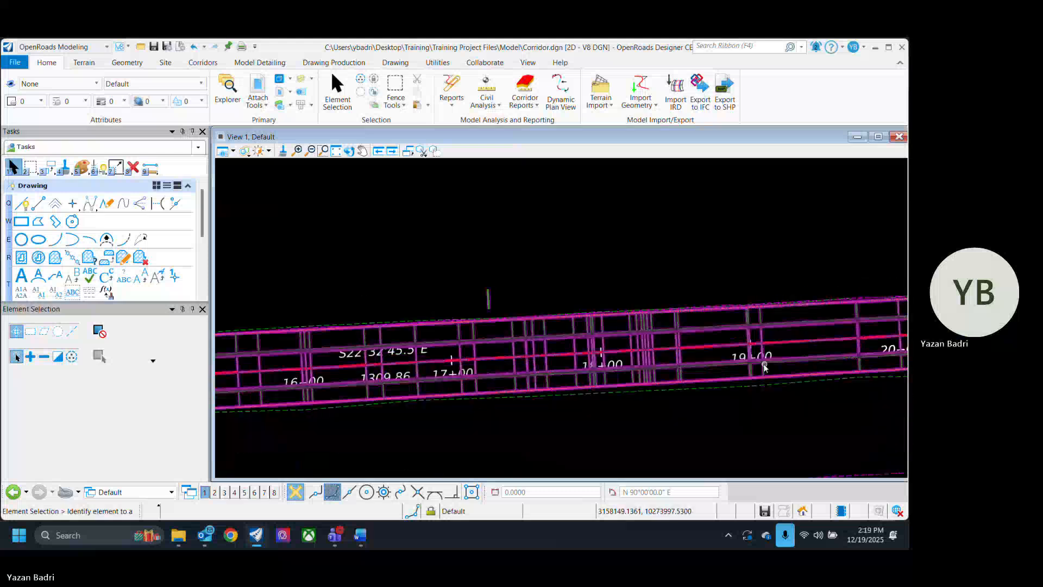
middle_click_drag(848, 361, 377, 375)
middle_click_drag(659, 379, 380, 370)
mouse_move(717, 383)
middle_mouse_down()
mouse_move(587, 366)
mouse_move(888, 395)
middle_mouse_up()
middle_click_drag(382, 358, 679, 370)
scroll(547, 371, "up", 7)
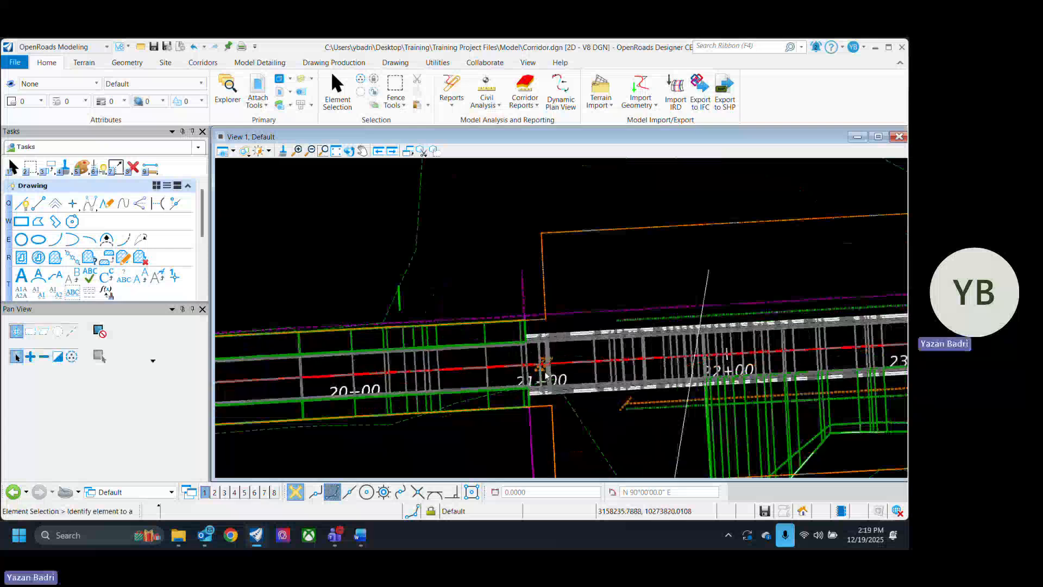
scroll(497, 371, "down", 6)
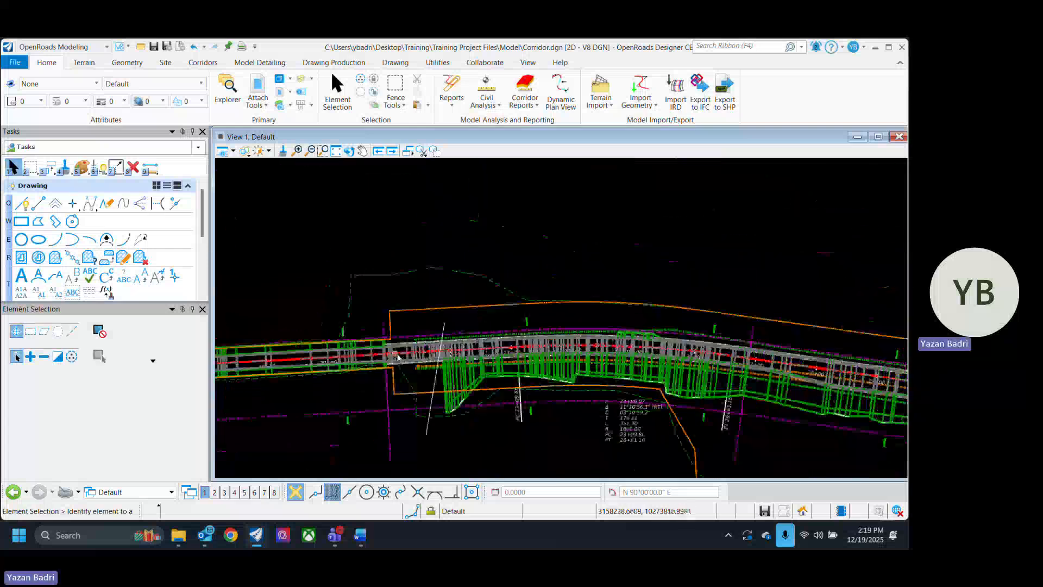
Examine the rest of the corridor toward its end near station 50+00 and the area around the gravel driveway.
middle_click_drag(755, 404, 405, 347)
middle_click_drag(717, 370, 347, 361)
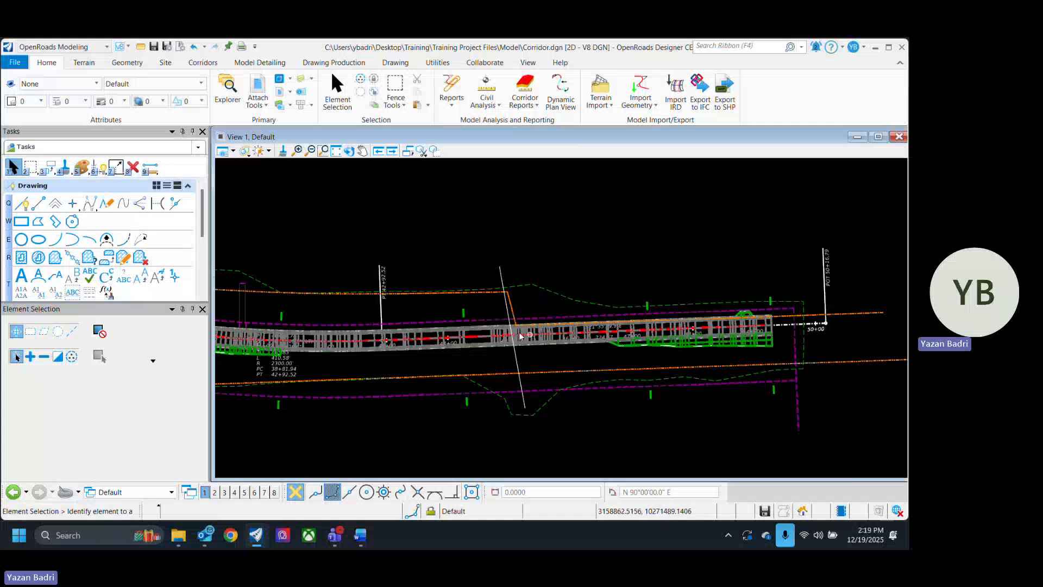
scroll(455, 365, "up", 2)
middle_click_drag(455, 365, 552, 338)
scroll(551, 337, "down", 2)
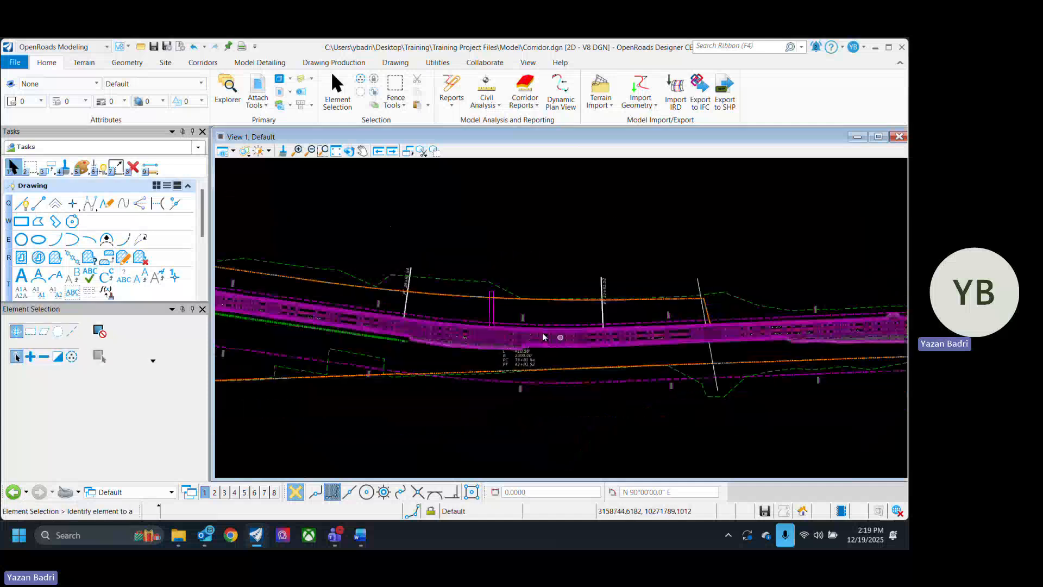
scroll(546, 331, "up", 6)
scroll(642, 293, "down", 6)
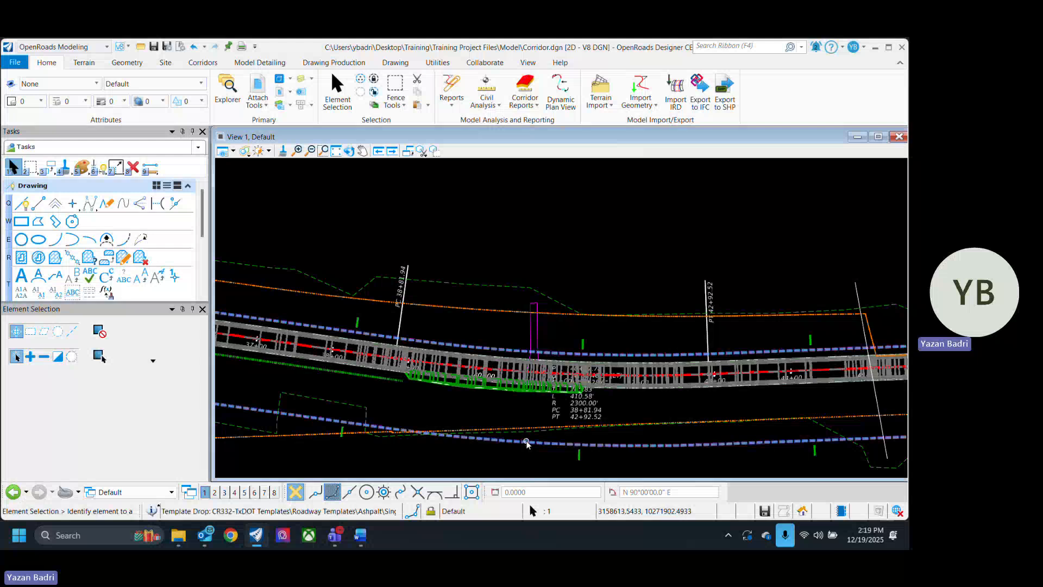
Open the template drop covering the gravel driveway area for editing, review its Single Slope w/ Ditch FL cross section, and accept it.
mouse_move(530, 444)
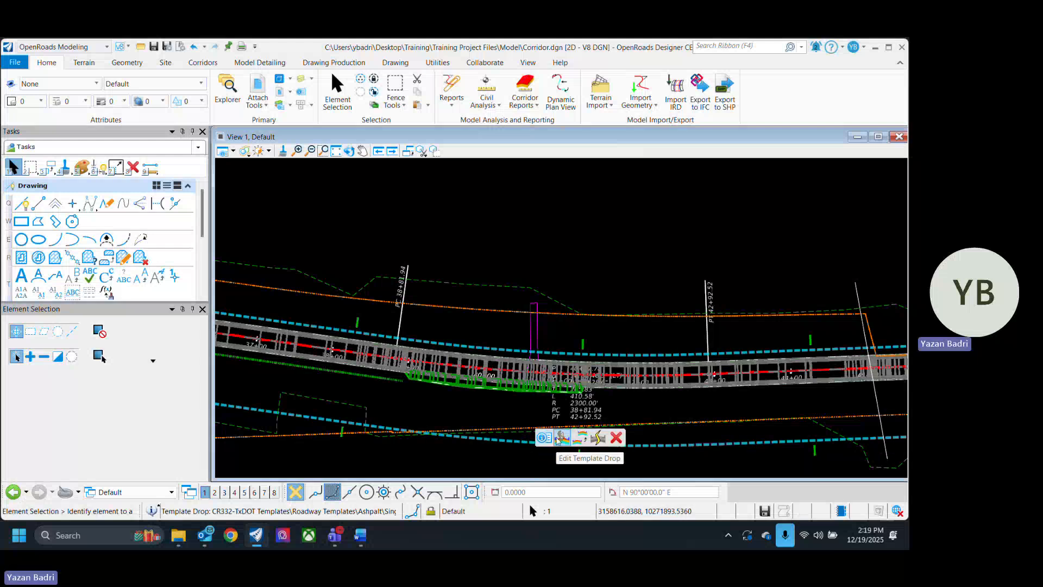
left_click(562, 437)
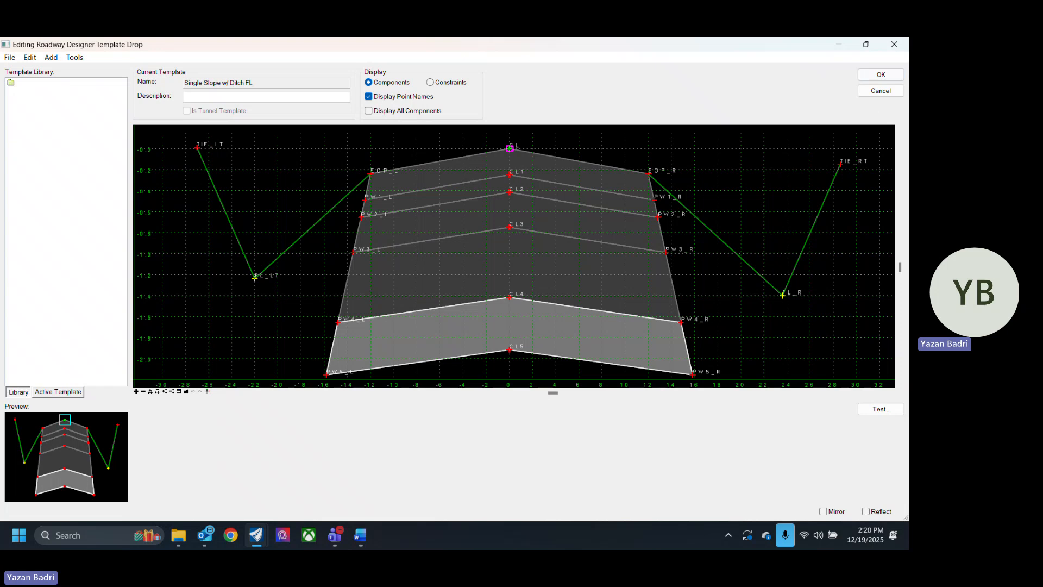
left_click(880, 74)
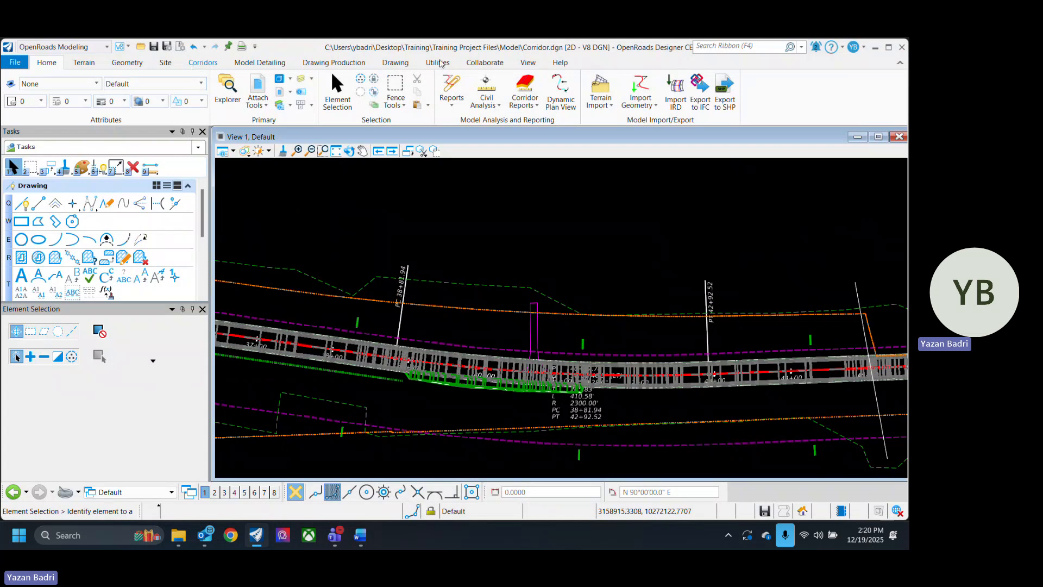
Load the CR332.itl template library from the project's Model folder into the template editor, and close the editor.
left_click(203, 63)
left_click(484, 79)
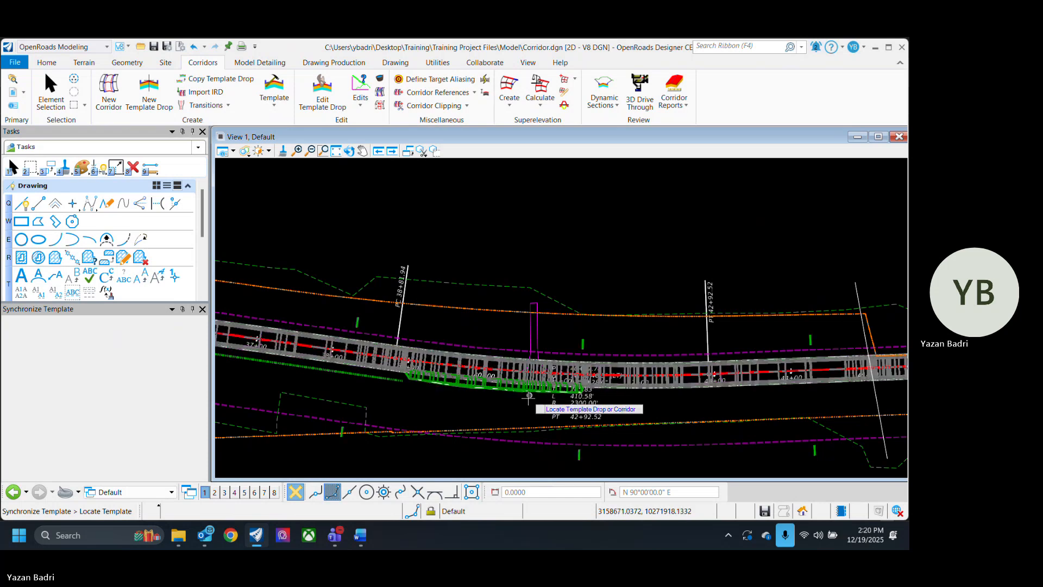
left_click(54, 96)
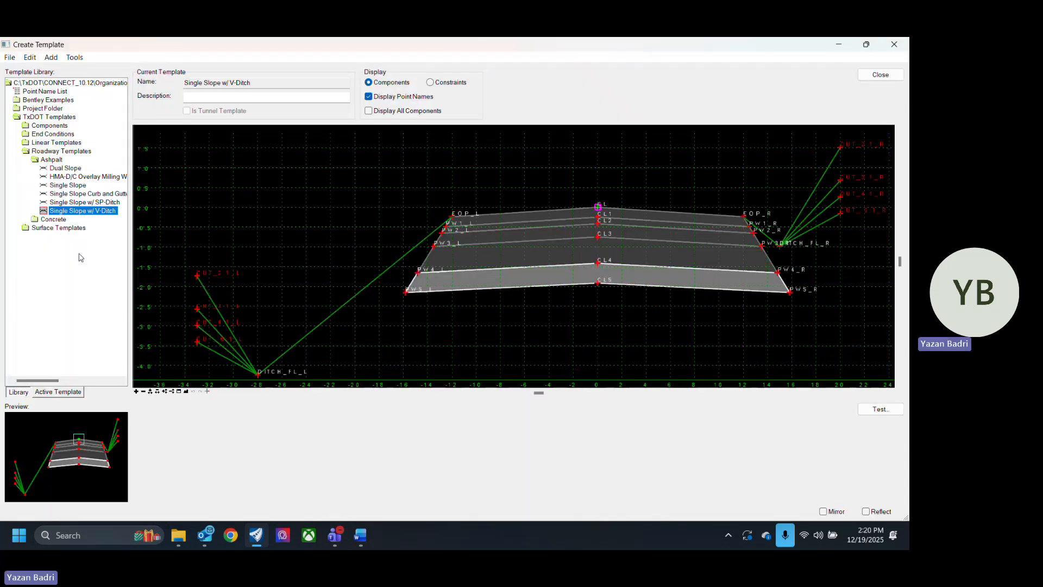
left_click(10, 57)
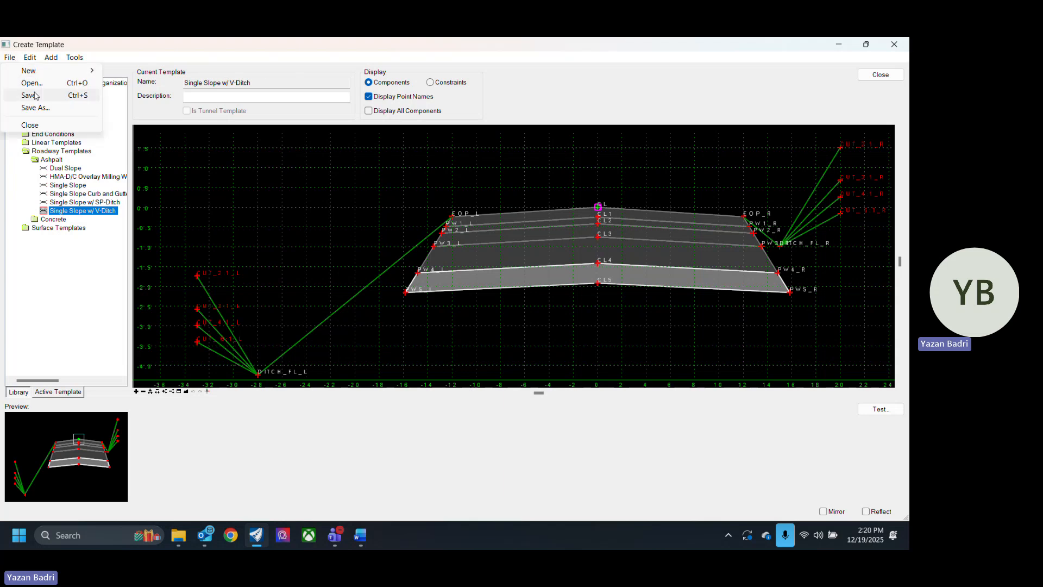
left_click(33, 83)
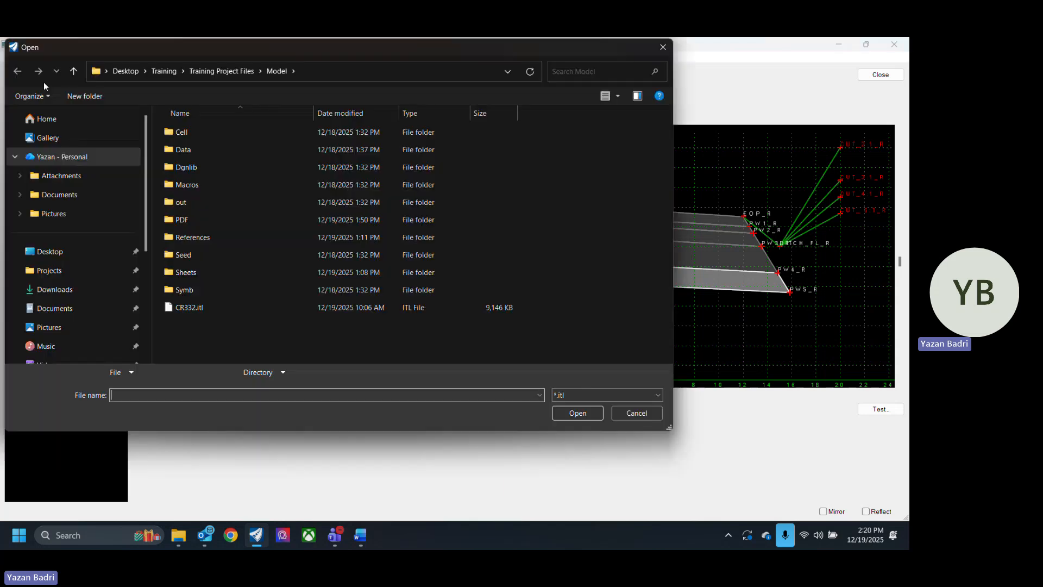
left_click(216, 306)
left_click(578, 412)
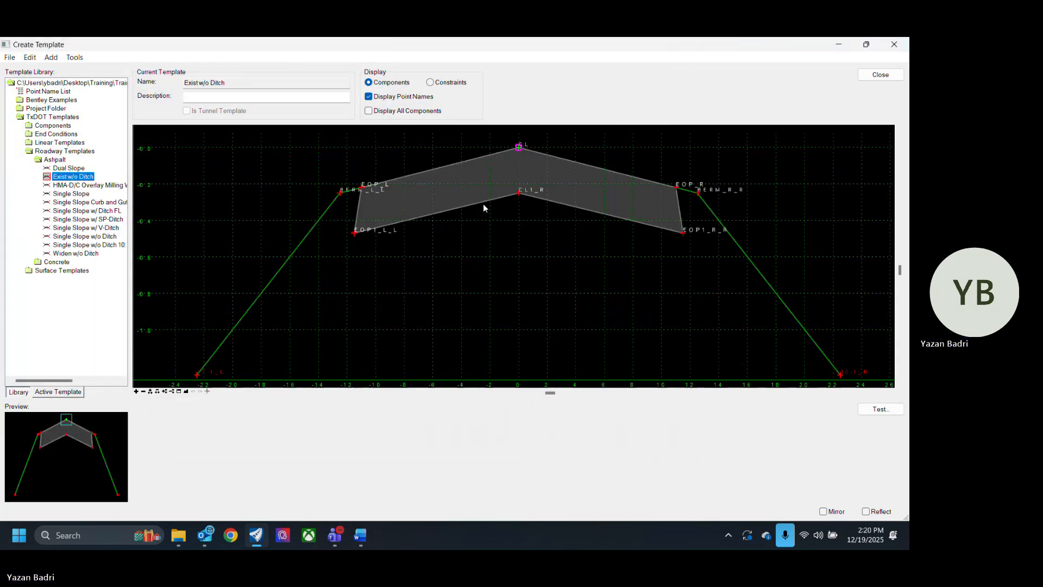
left_click(879, 77)
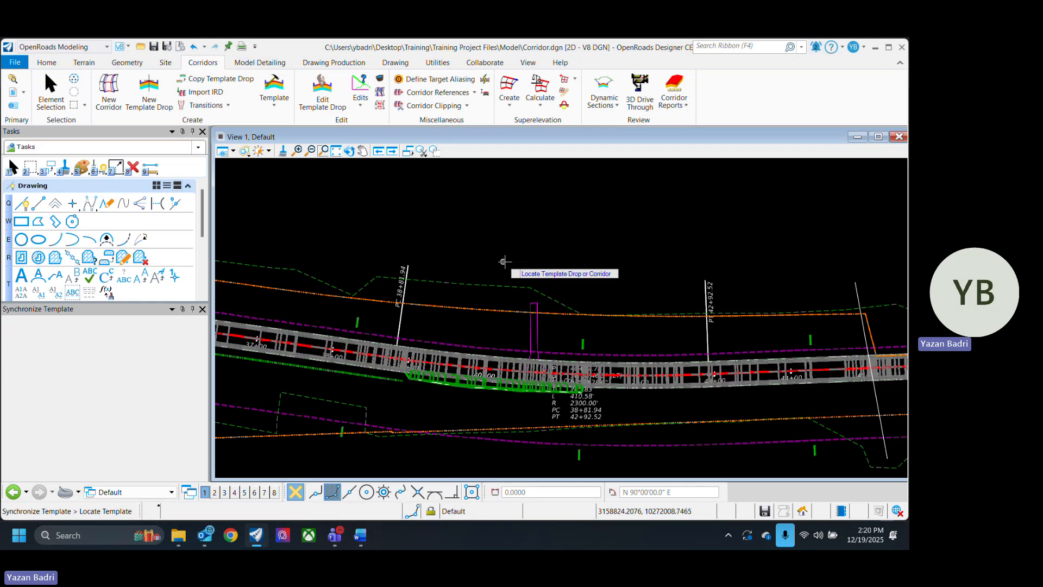
Select the Single Slope w/ Ditch FL template drop around the corridor and clear the selection.
left_click(51, 103)
left_click(526, 441)
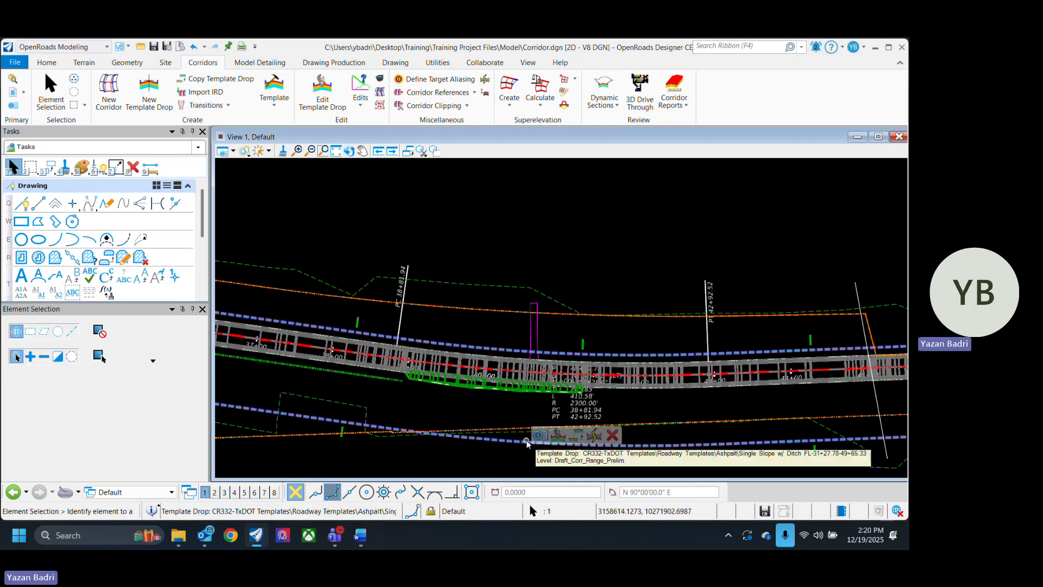
mouse_move(542, 438)
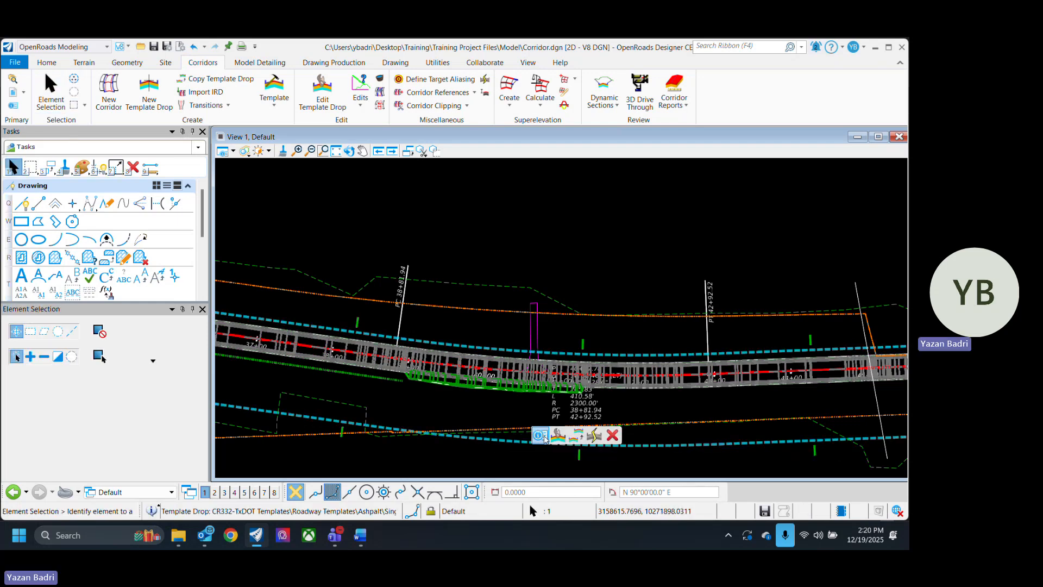
left_click(607, 210)
Examine the gravel driveway line string that meets the corridor between stations 40+00 and 41+00, clearing each selection.
scroll(554, 333, "up", 5)
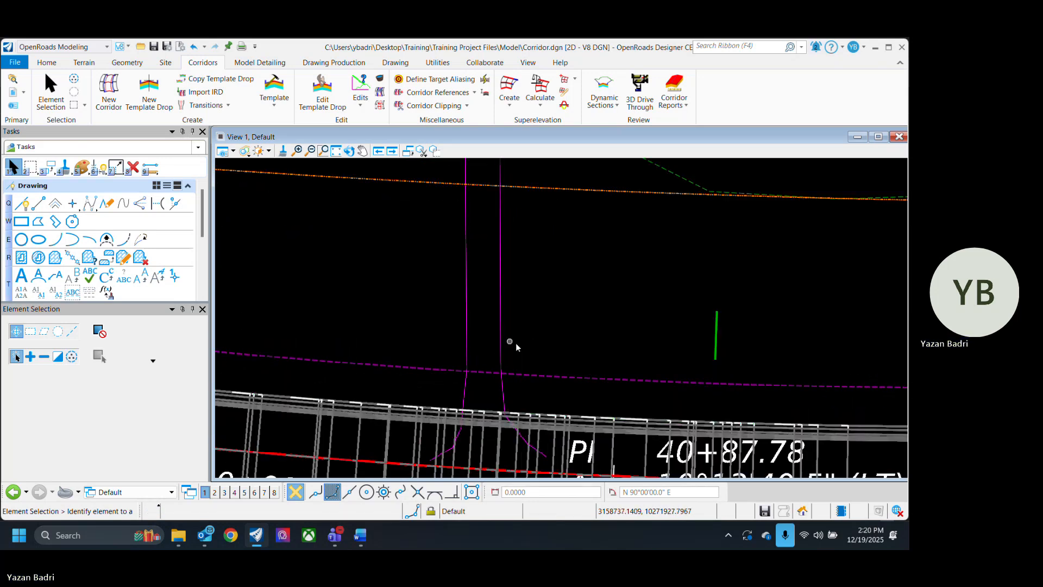
left_click(501, 342)
scroll(602, 333, "down", 1)
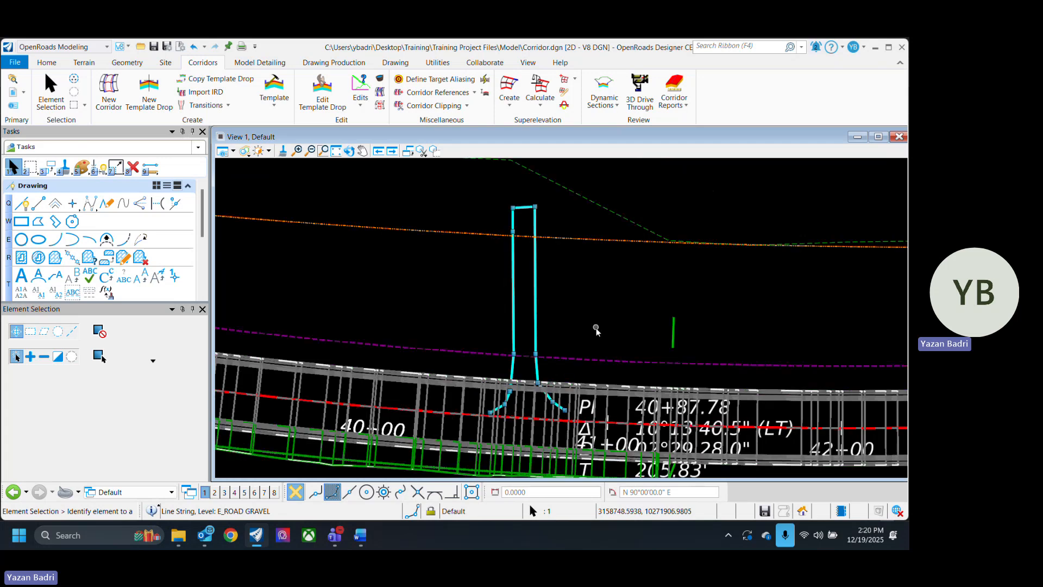
left_click(600, 335)
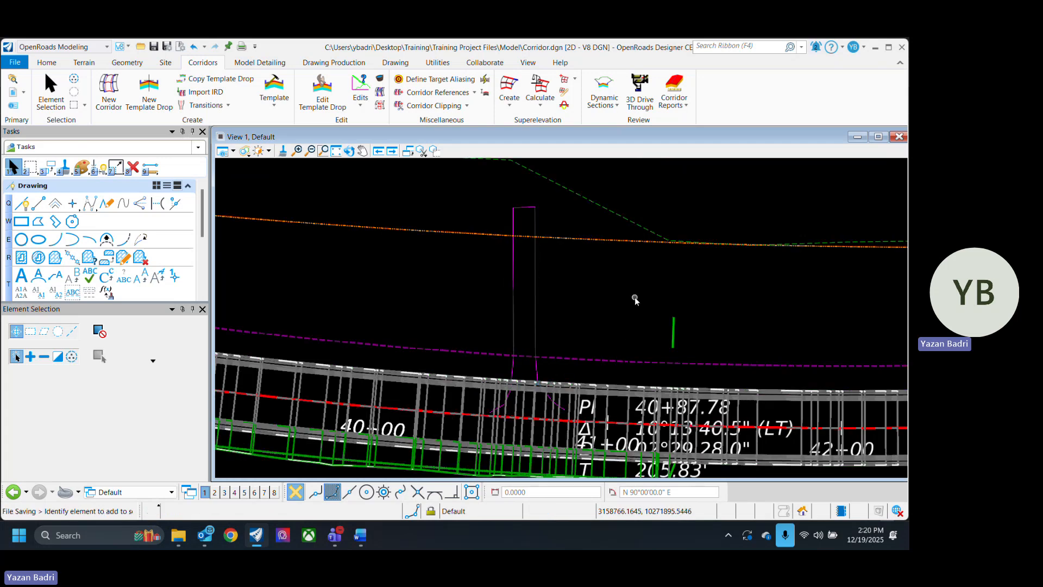
left_click(534, 319)
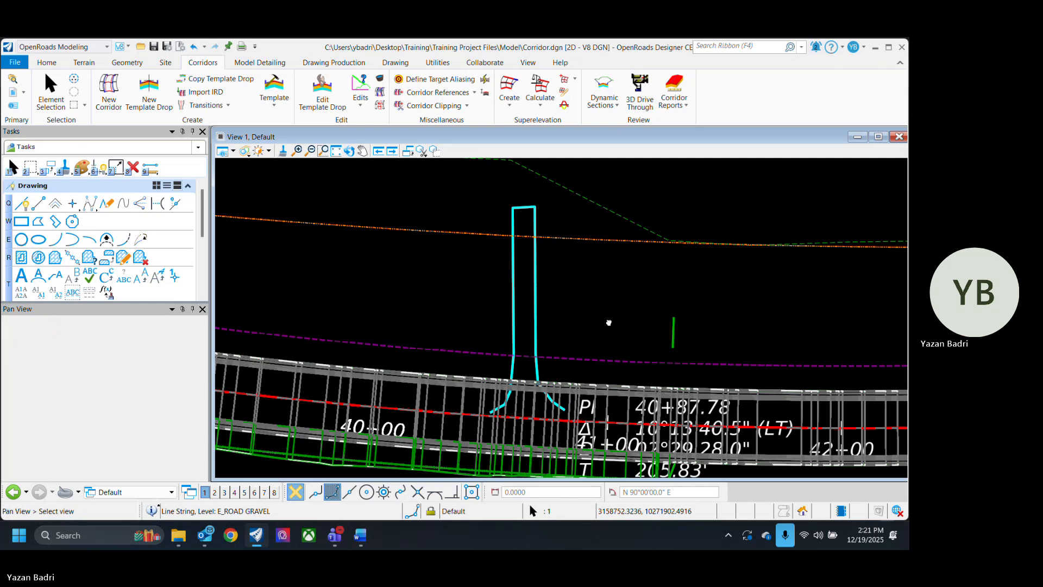
middle_click_drag(609, 321, 589, 353)
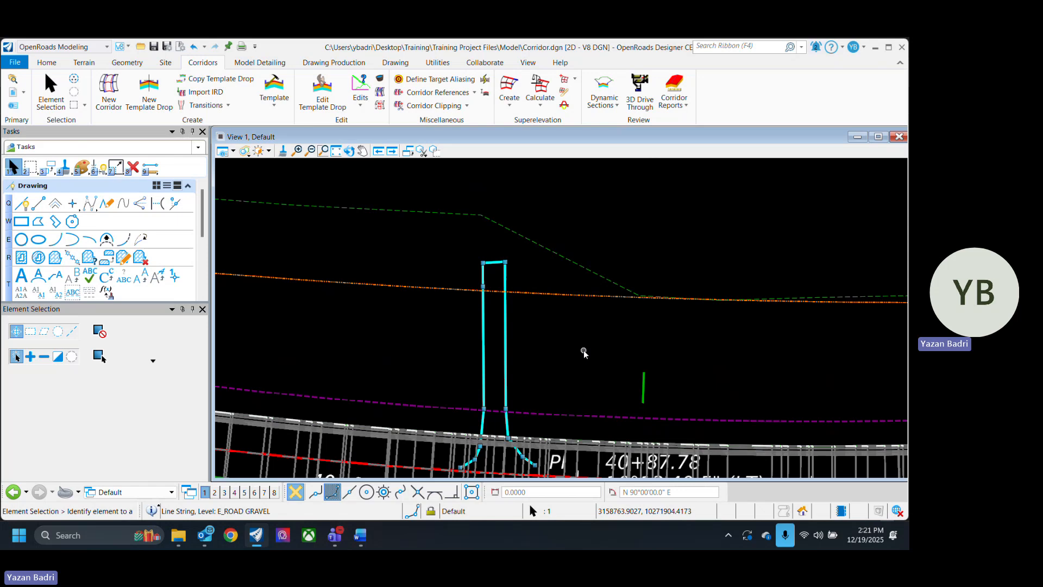
left_click(551, 348)
middle_click_drag(540, 389, 526, 333)
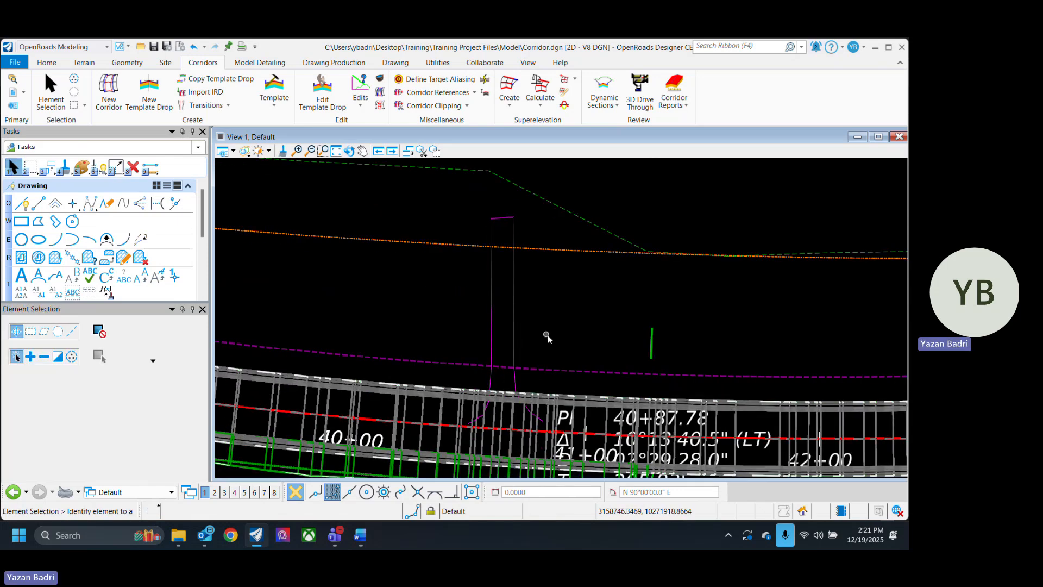
left_click(489, 348)
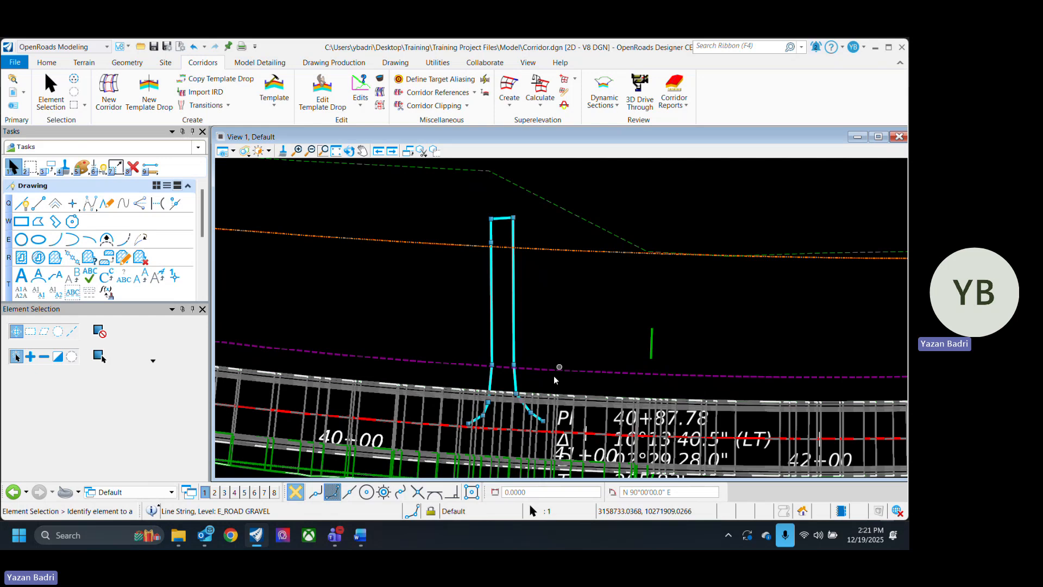
left_click(548, 326)
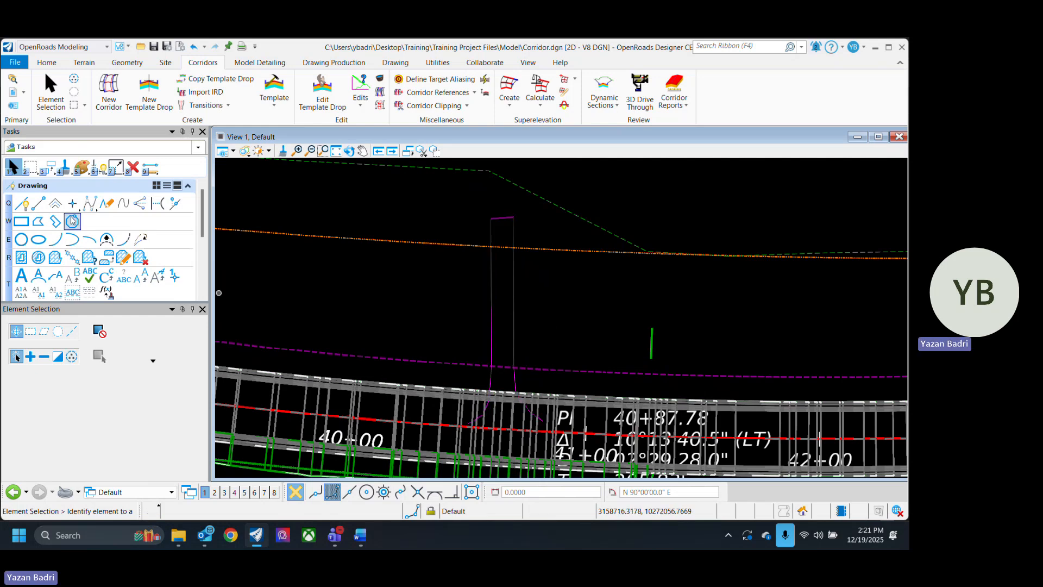
Draw a line about 101 ft long from the corridor centerline through the middle of the gravel driveway, past its far end.
left_click(55, 240)
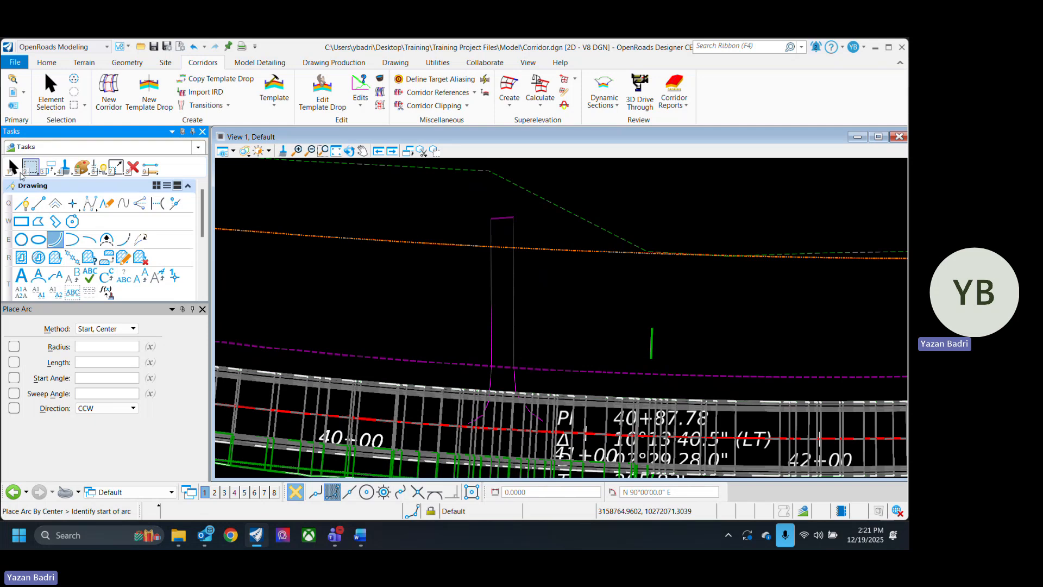
left_click(38, 203)
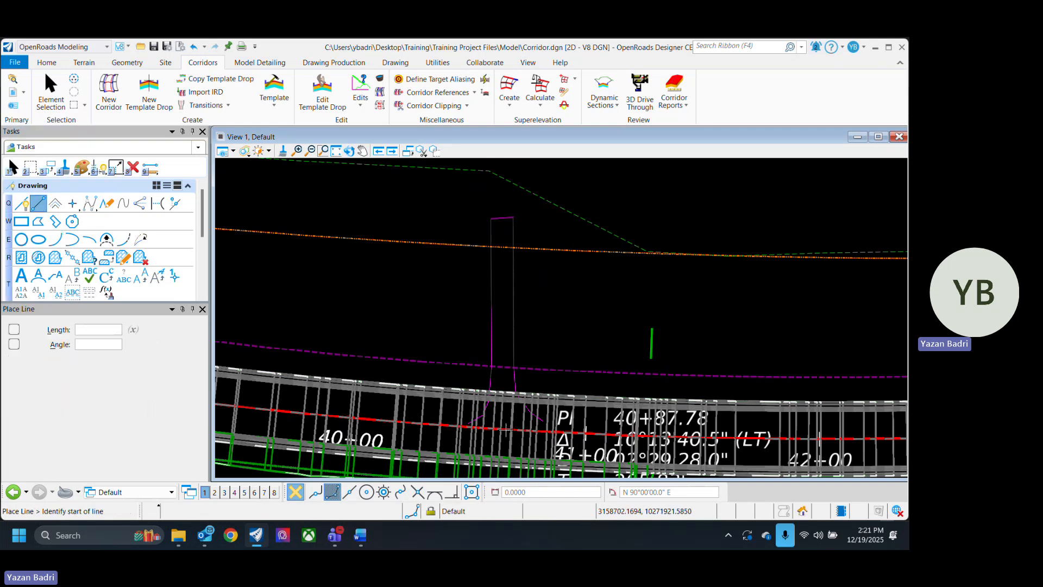
scroll(505, 429, "up", 2)
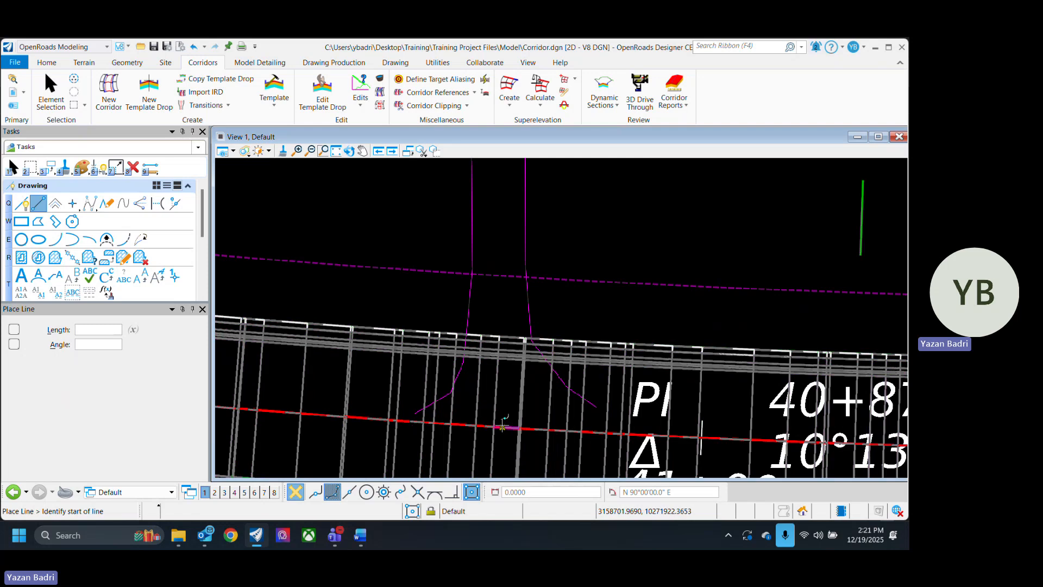
left_click(502, 426)
scroll(488, 405, "down", 5)
scroll(484, 219, "up", 2)
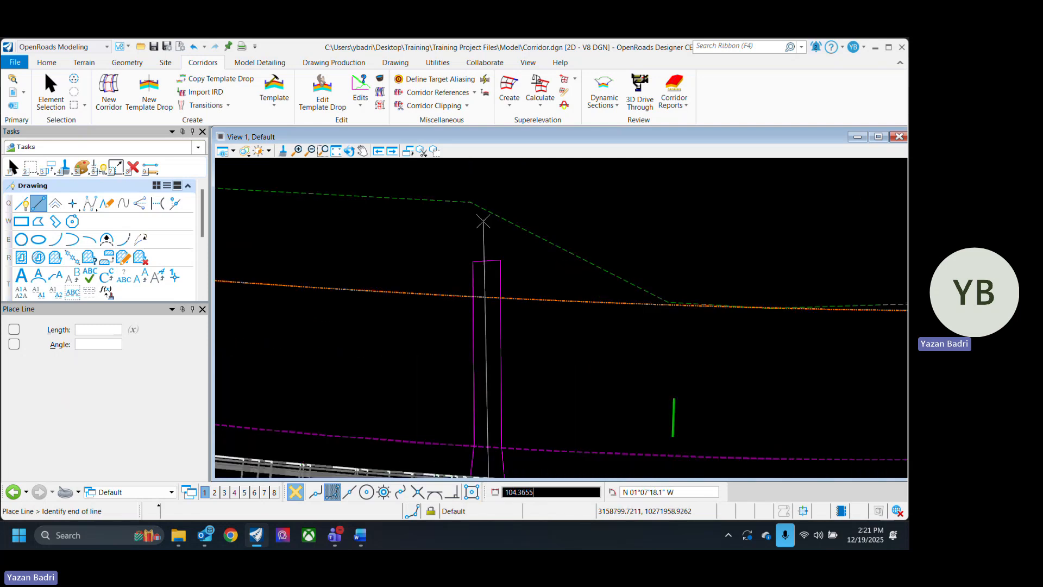
left_click(483, 221)
scroll(484, 226, "up", 2)
right_click(508, 256)
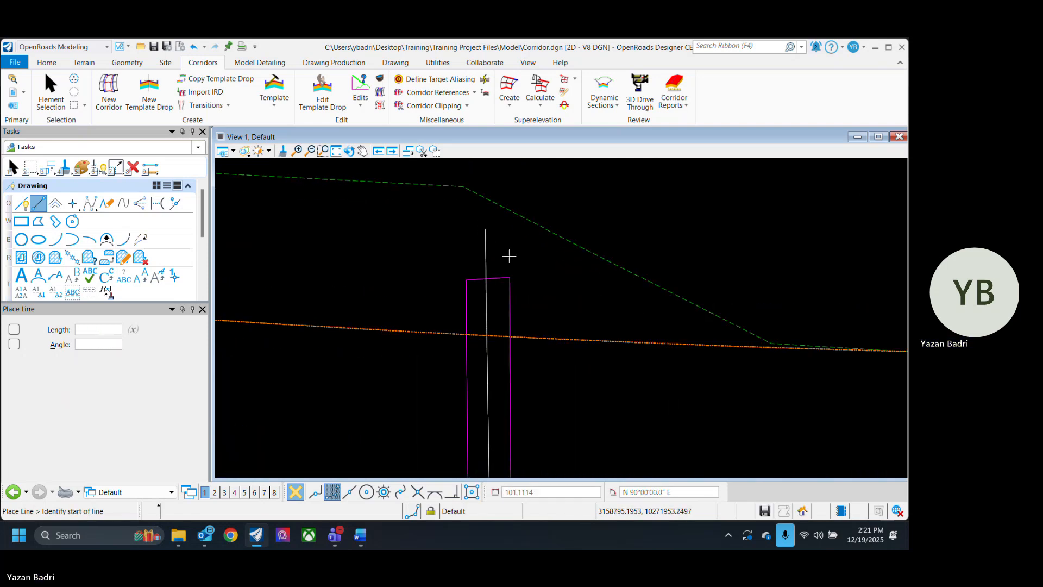
Measure the width between the two parallel edges of the gravel driveway line string.
scroll(561, 242, "down", 4)
key("Escape")
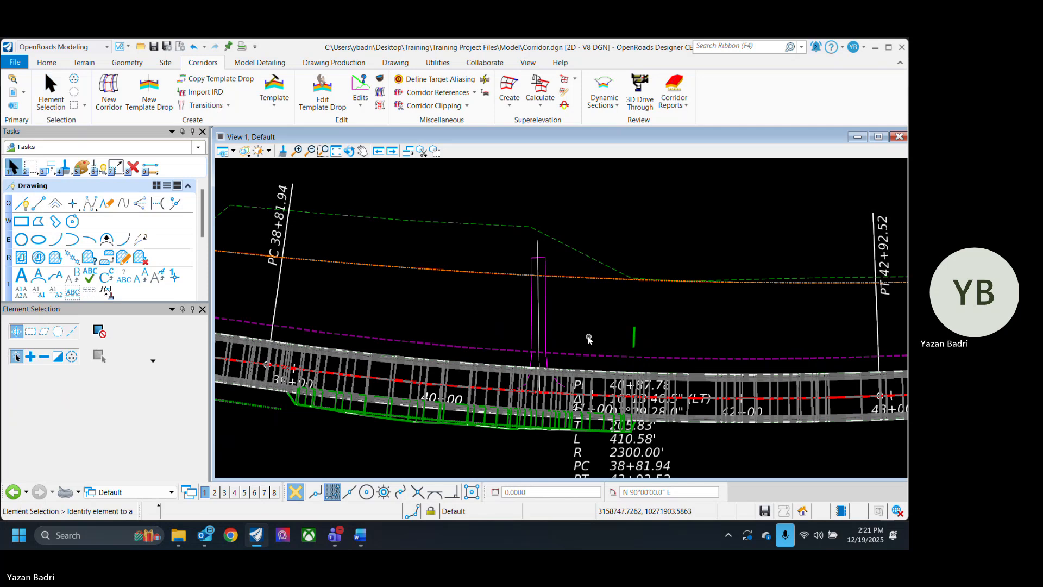
scroll(589, 339, "up", 2)
left_click(484, 326)
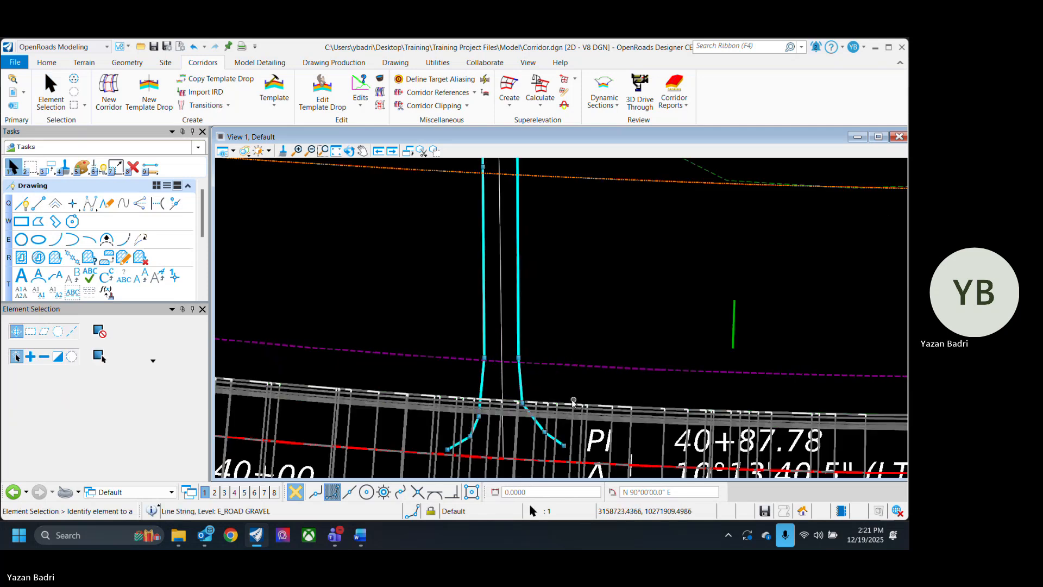
left_click(567, 297)
left_click(150, 167)
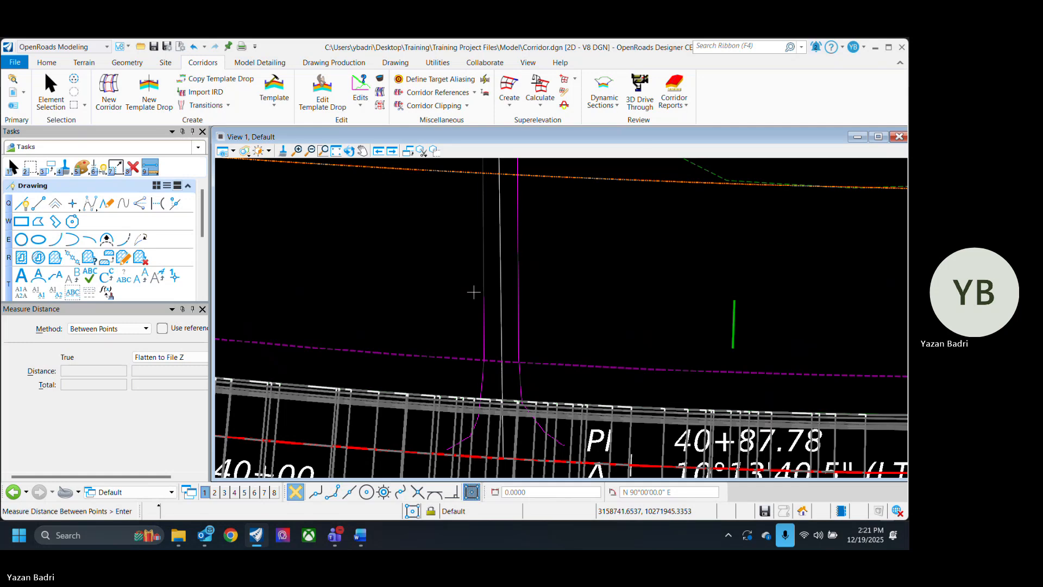
left_click(482, 281)
left_click(517, 283)
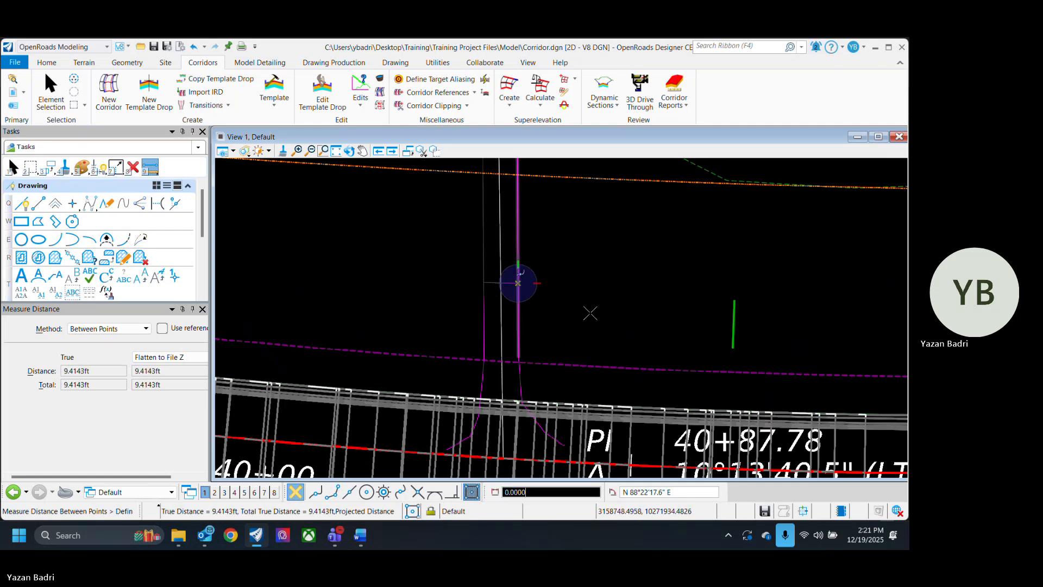
right_click(599, 311)
left_click(51, 98)
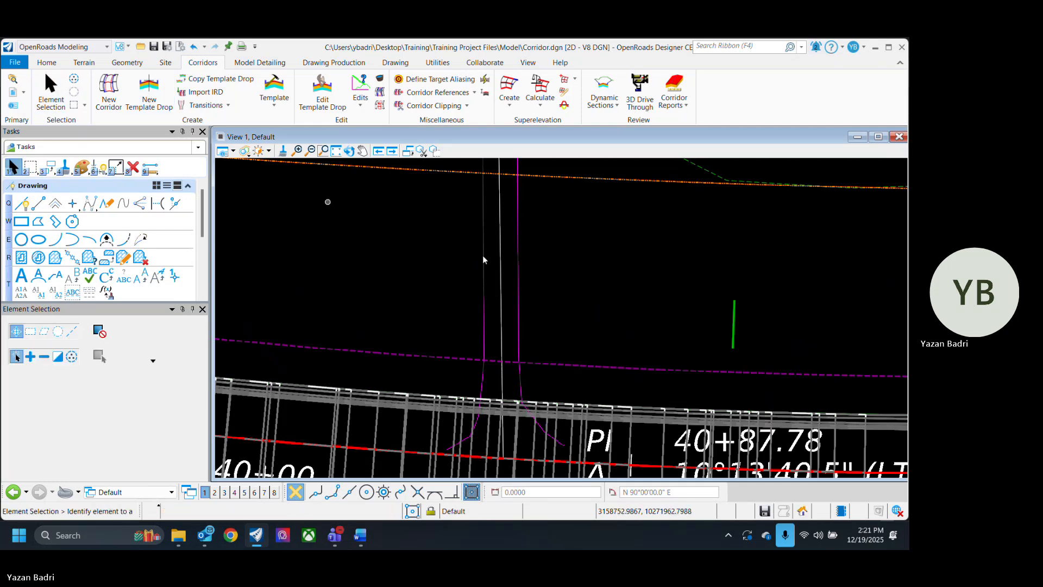
Delete the original gravel driveway line string, and set the Move Parallel distance to 6 ft.
left_click(528, 288)
key("Delete")
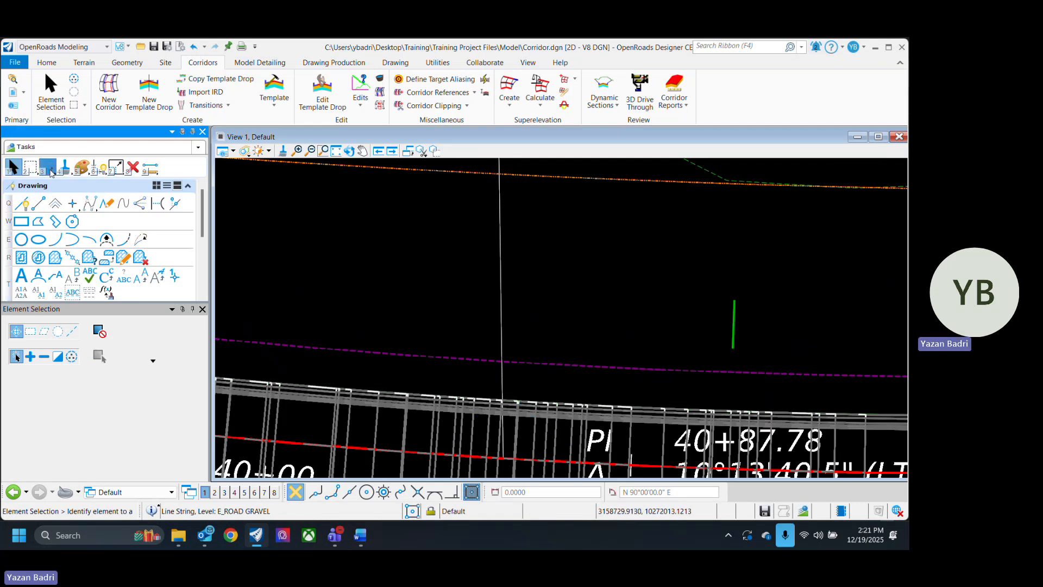
left_click(47, 168)
left_click(87, 319)
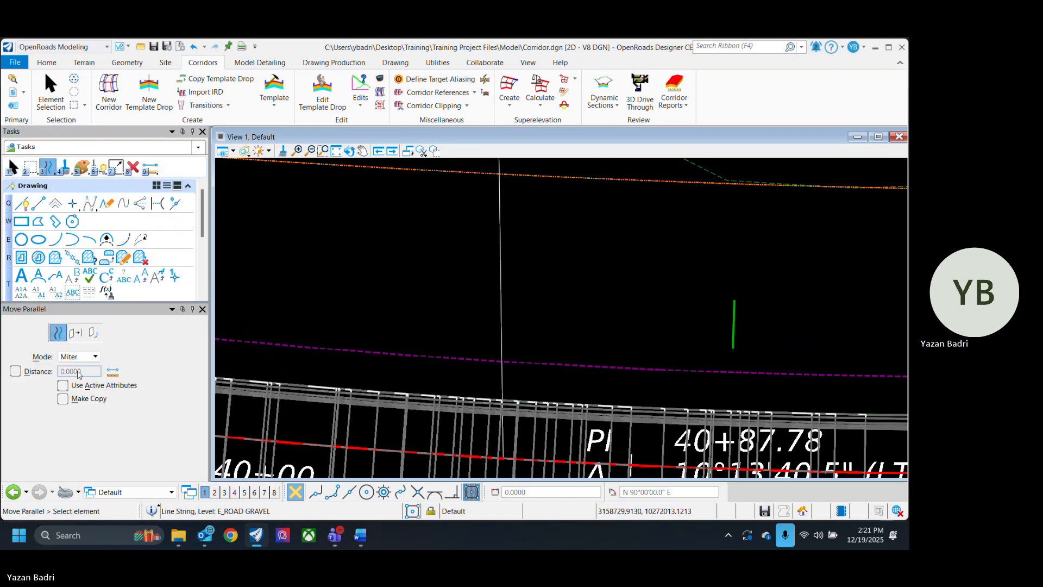
left_click(25, 372)
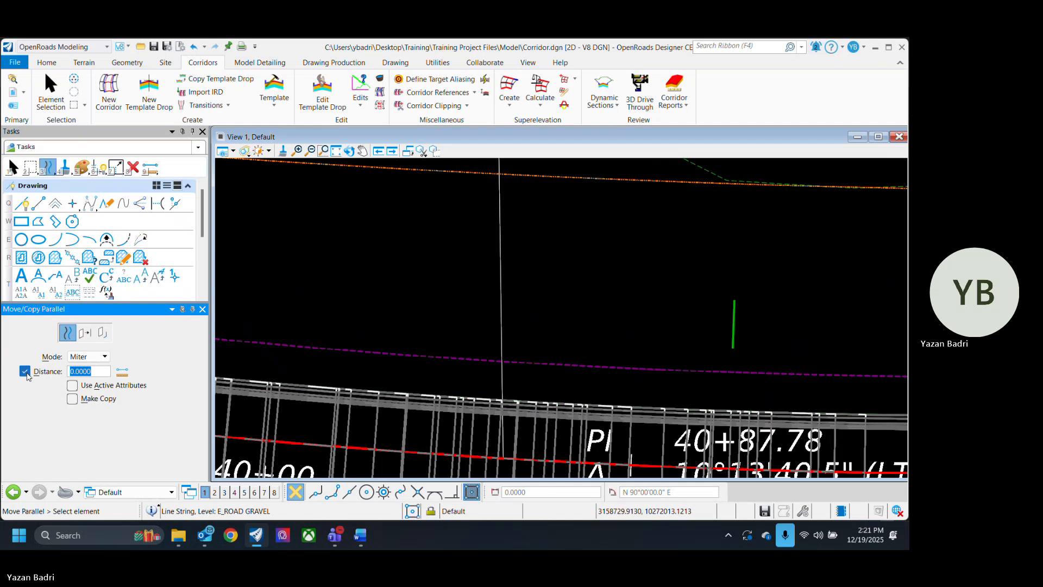
type("6")
Try to move the driveway centerline parallel without making a copy, and undo the move.
left_click(500, 277)
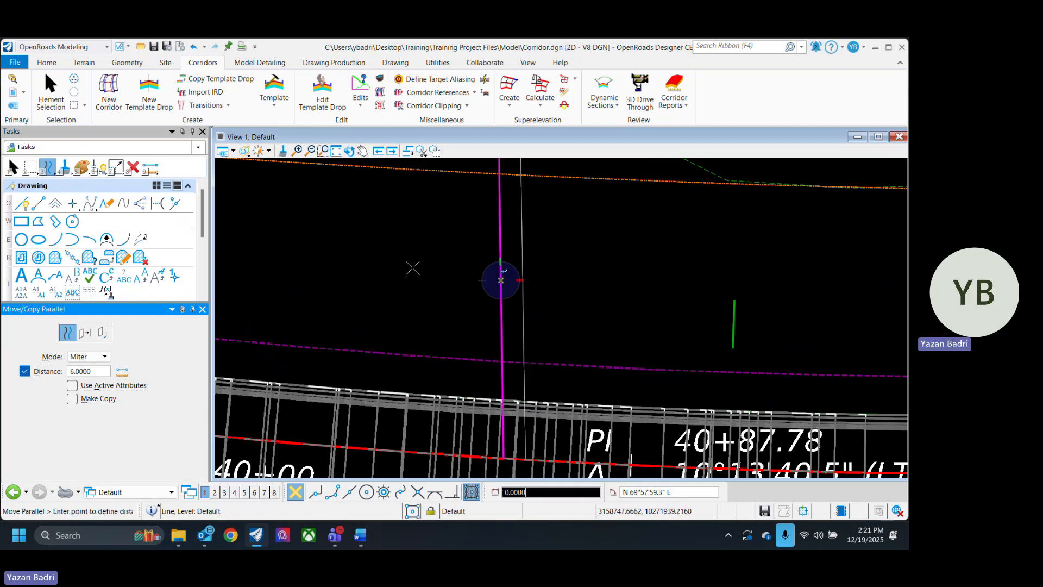
left_click(413, 268)
key("ctrl+z")
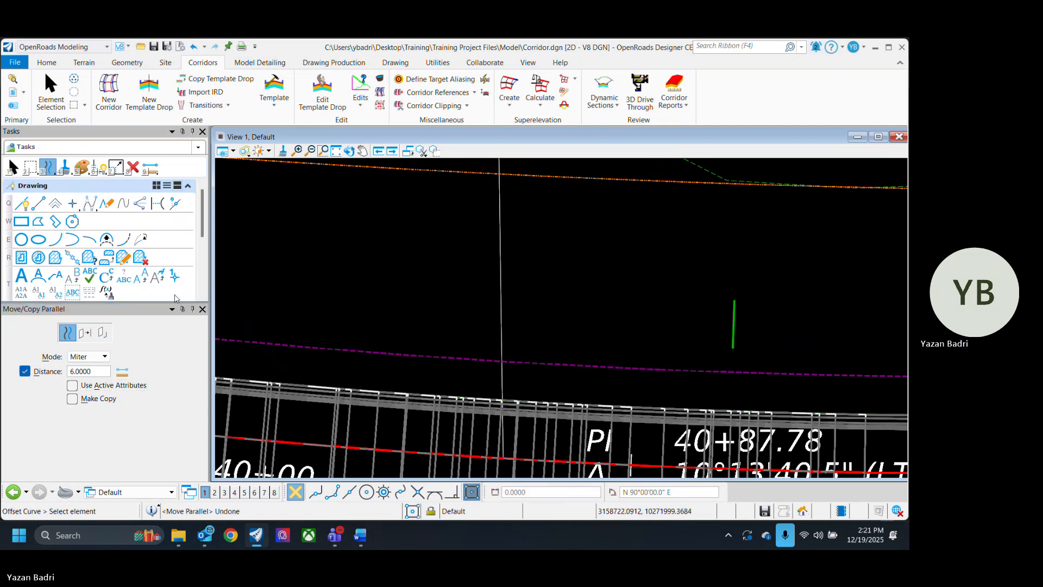
Make parallel copies of the driveway centerline 6 ft to each side.
left_click(73, 399)
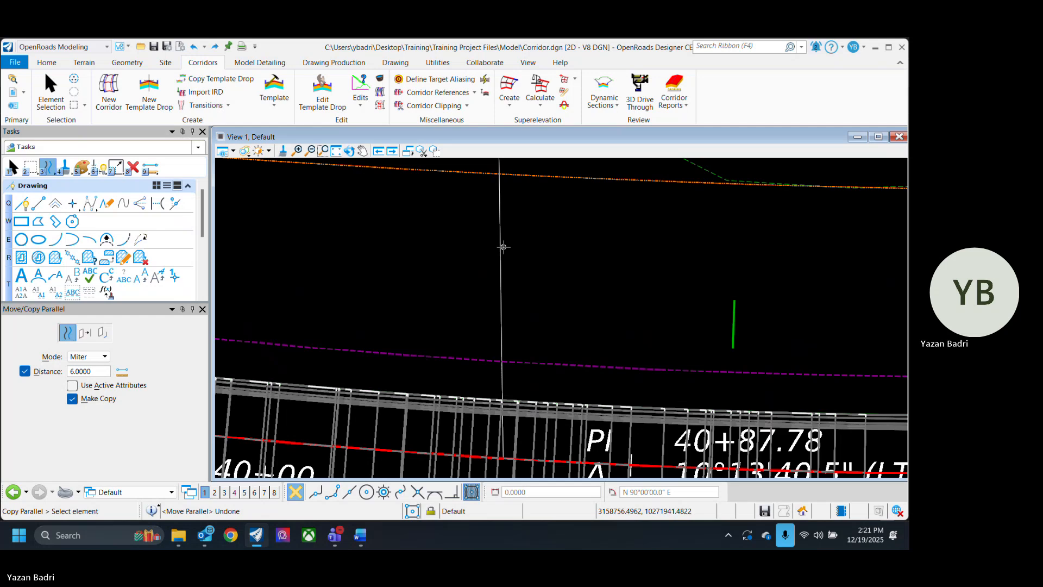
left_click(502, 242)
left_click(578, 257)
right_click(576, 261)
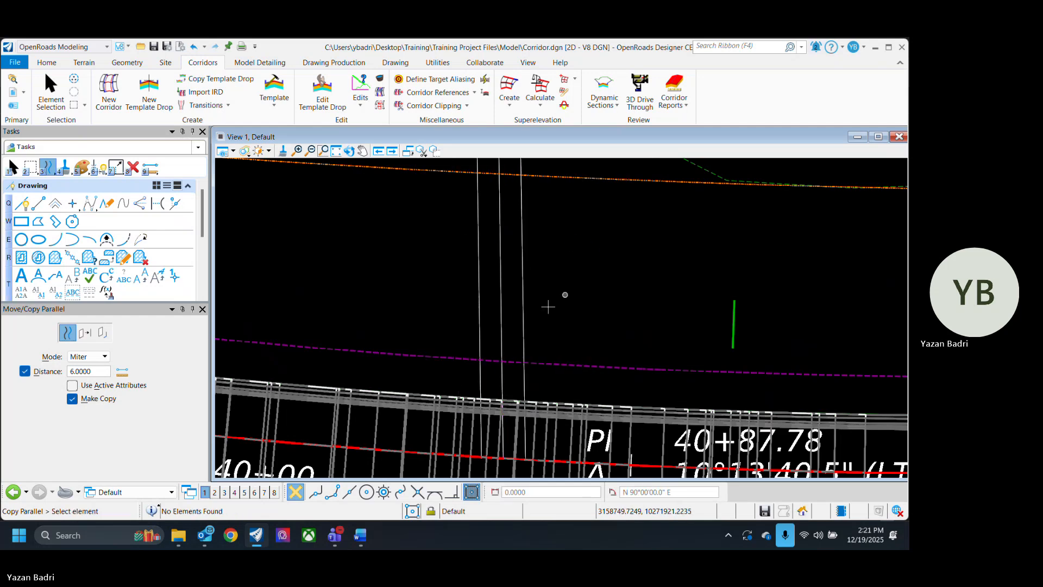
left_click(52, 96)
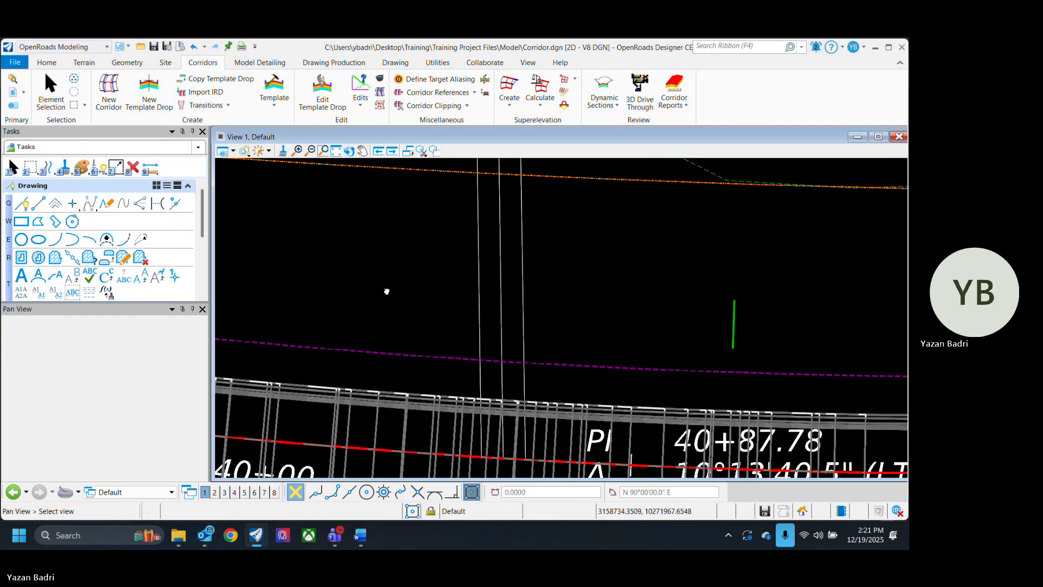
Draw a short line along the corridor's near outer edge on each side of the driveway.
middle_click_drag(386, 291, 479, 314)
scroll(541, 423, "up", 2)
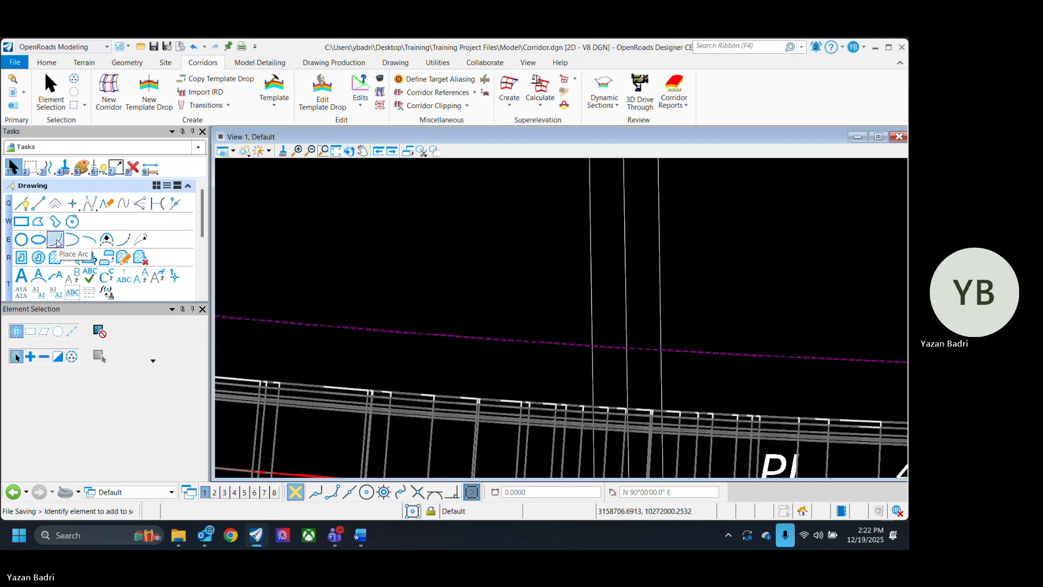
key("7")
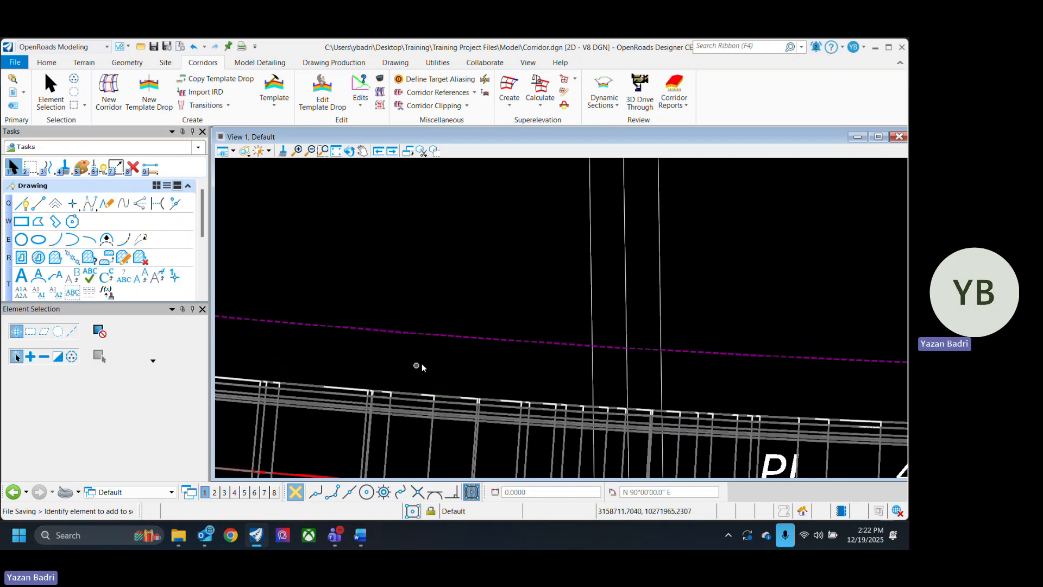
left_click(38, 203)
left_click(455, 395)
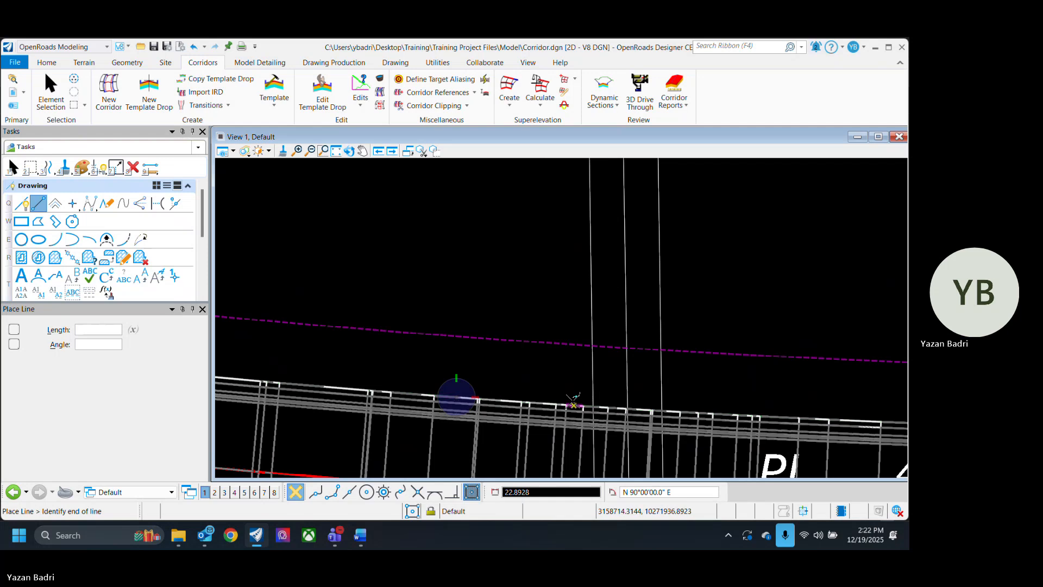
left_click(564, 406)
right_click(557, 378)
scroll(254, 329, "down", 1)
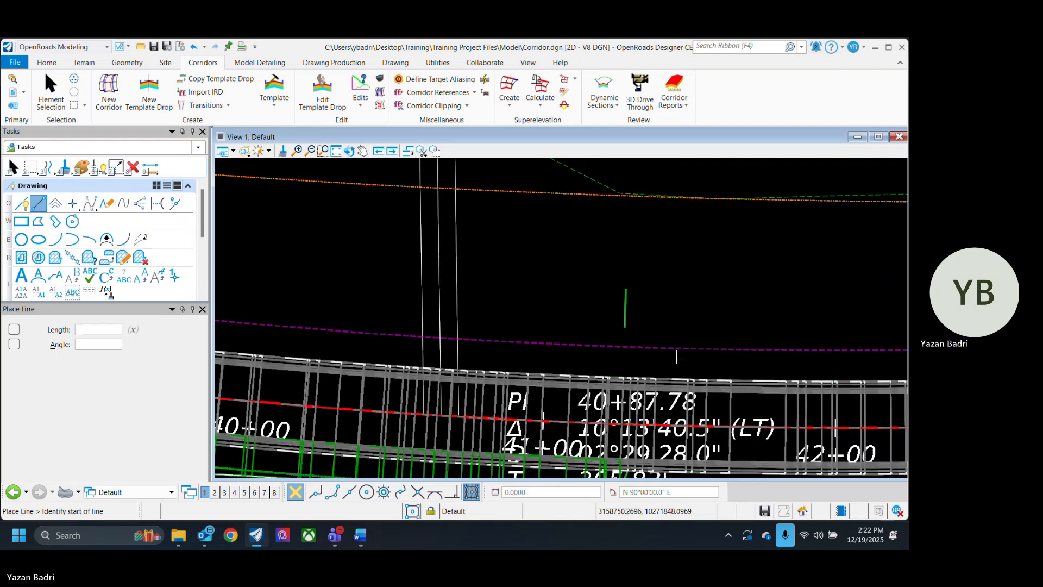
scroll(592, 358, "up", 1)
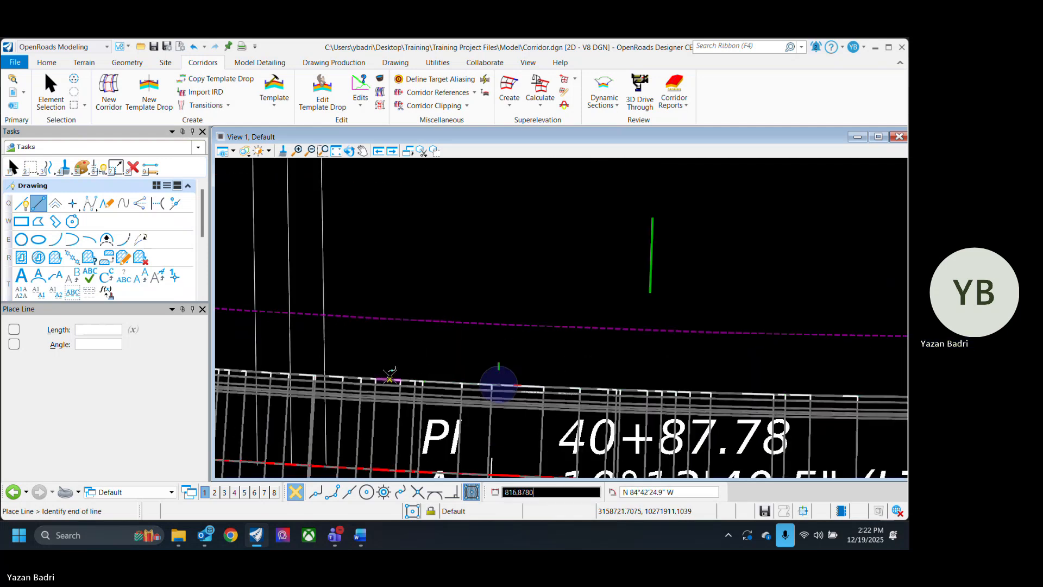
key("Escape")
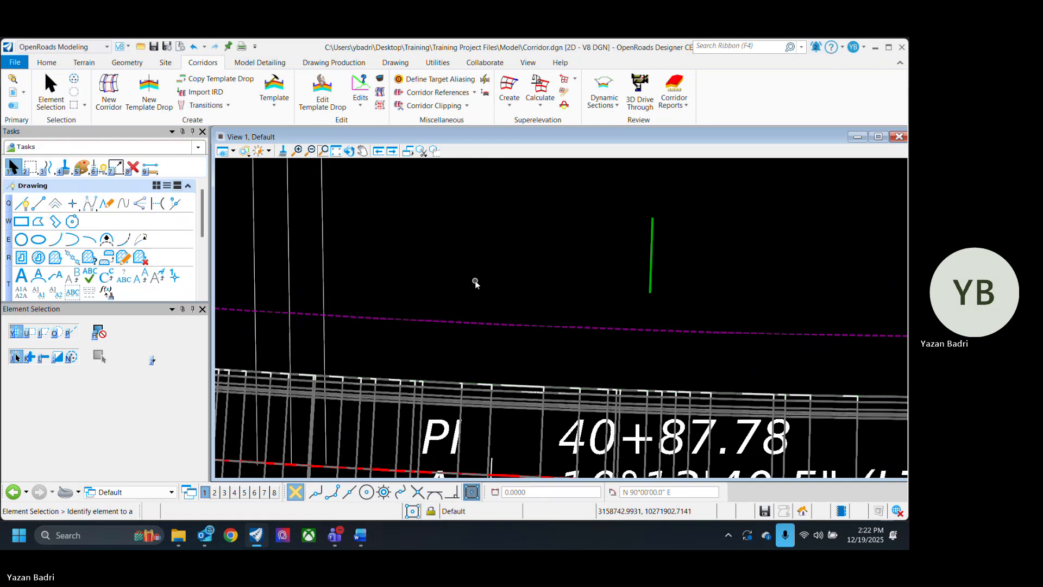
Add a circular fillet of 25 ft radius without truncation between the driveway's east edge and the short line along the corridor edge.
key("7")
left_click(572, 428)
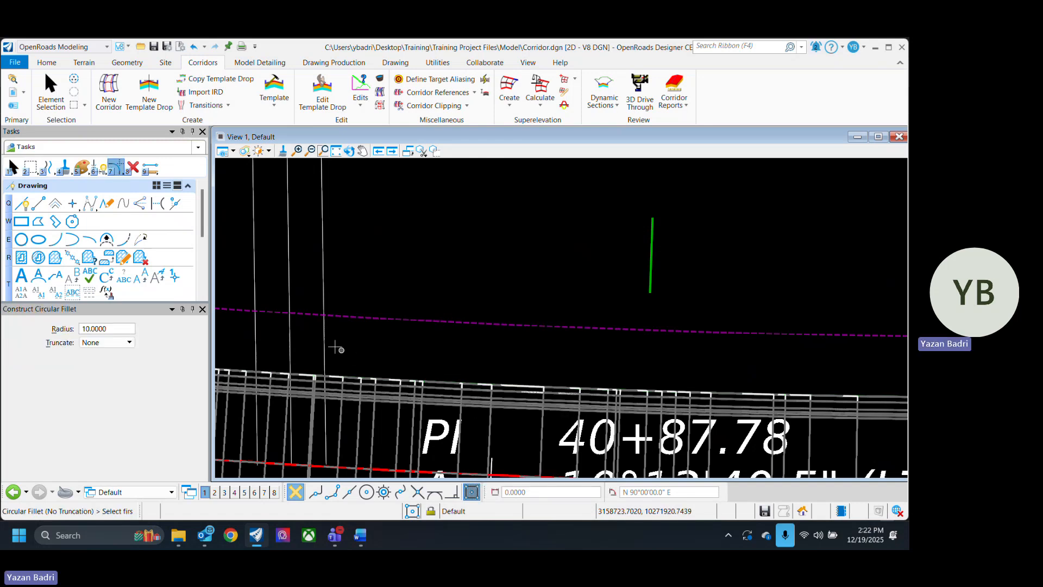
left_click_drag(117, 329, 26, 326)
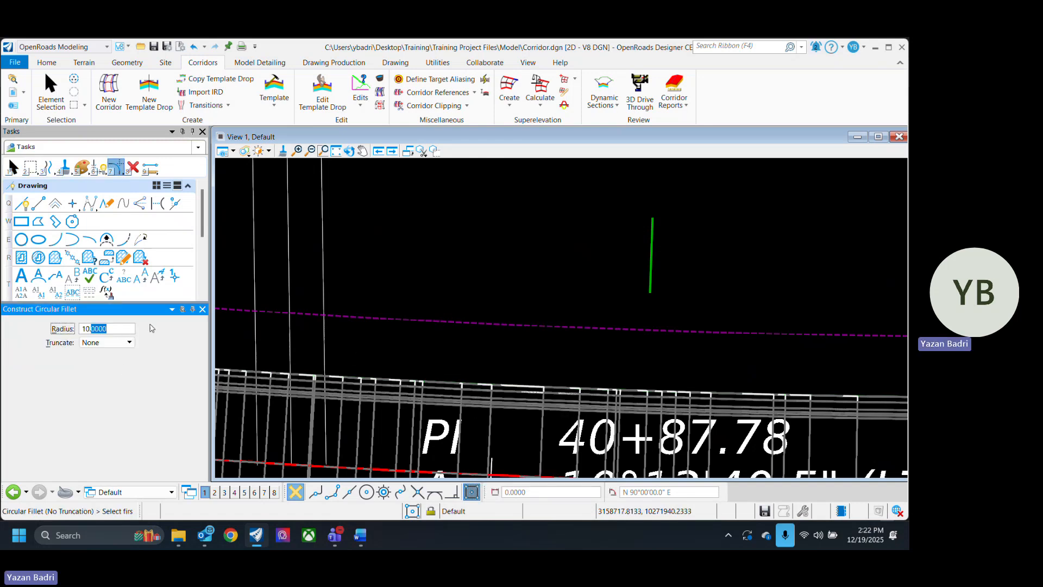
type("25")
key("Tab")
left_click(325, 273)
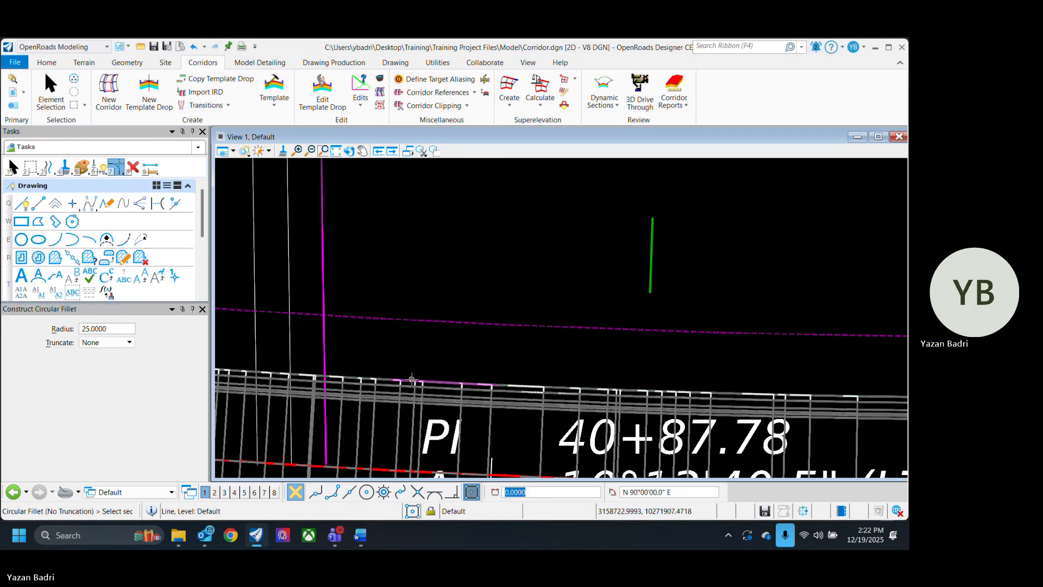
scroll(555, 340, "down", 2)
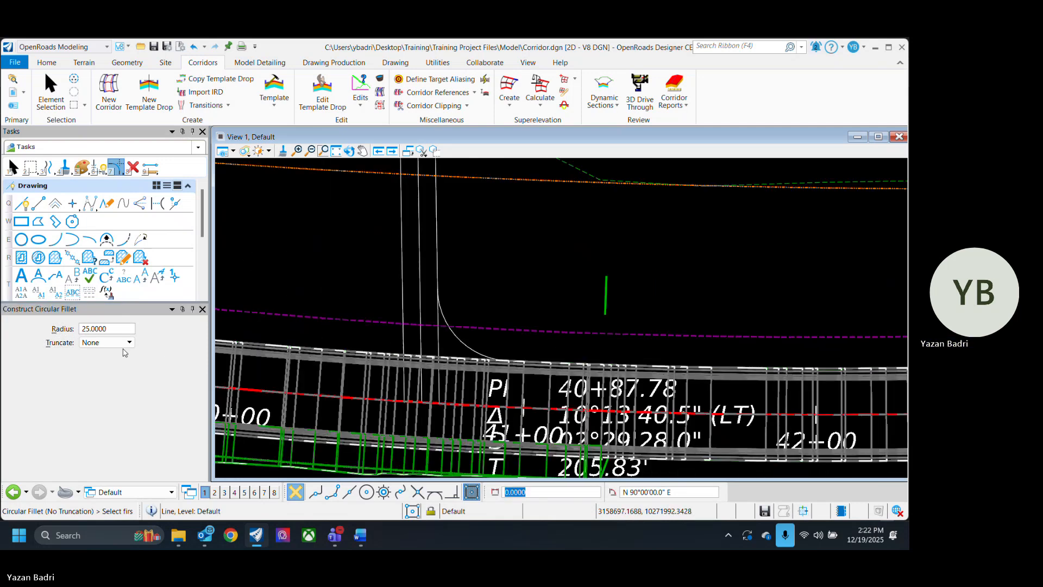
Set the fillet truncation to Both, and fillet the driveway's east and west corners with the corridor edge lines at 25 ft radius.
left_click(125, 343)
left_click(88, 356)
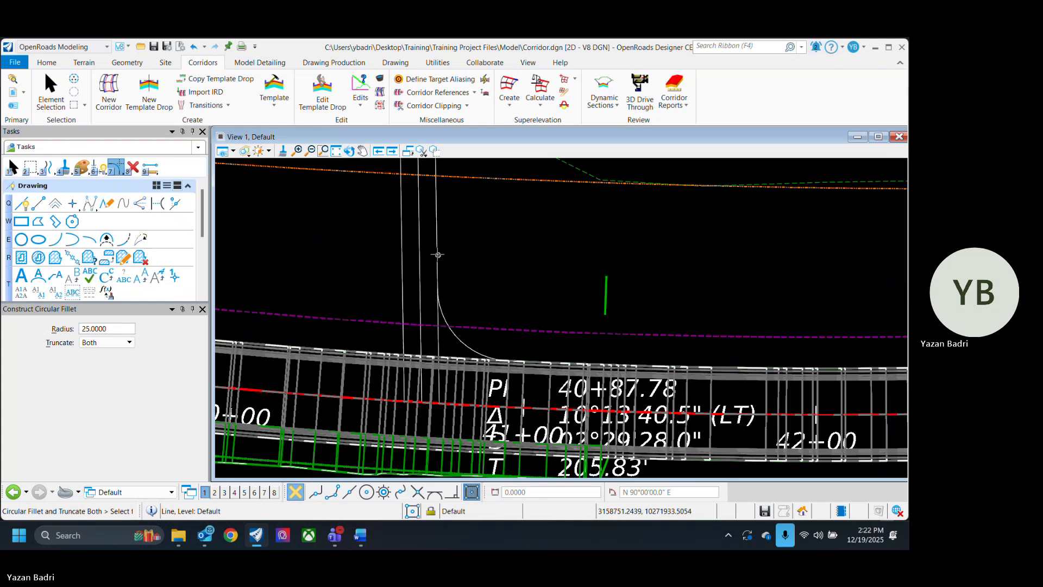
left_click(437, 255)
scroll(501, 343, "up", 2)
left_click(527, 369)
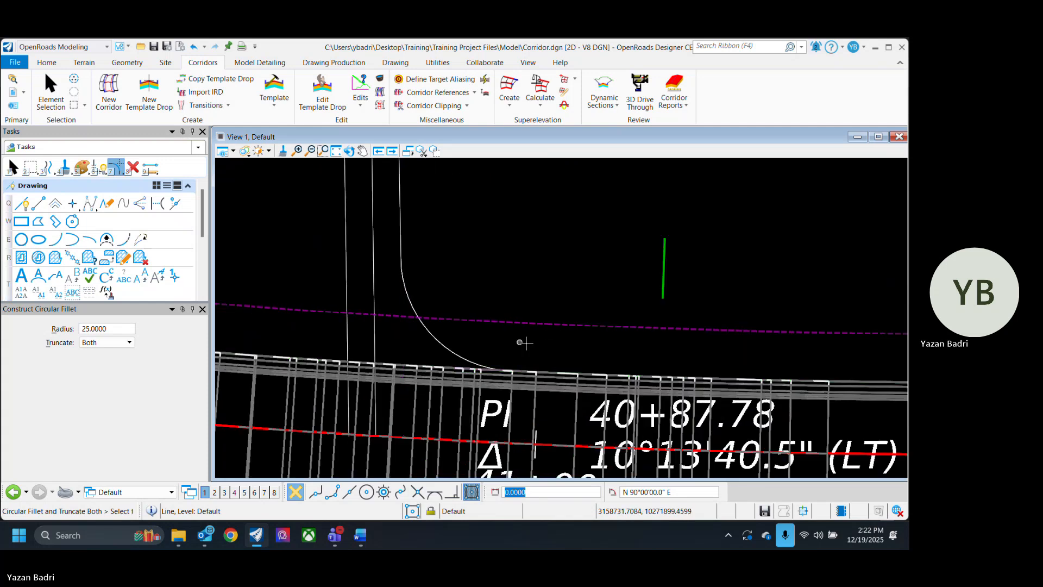
scroll(430, 305, "down", 2)
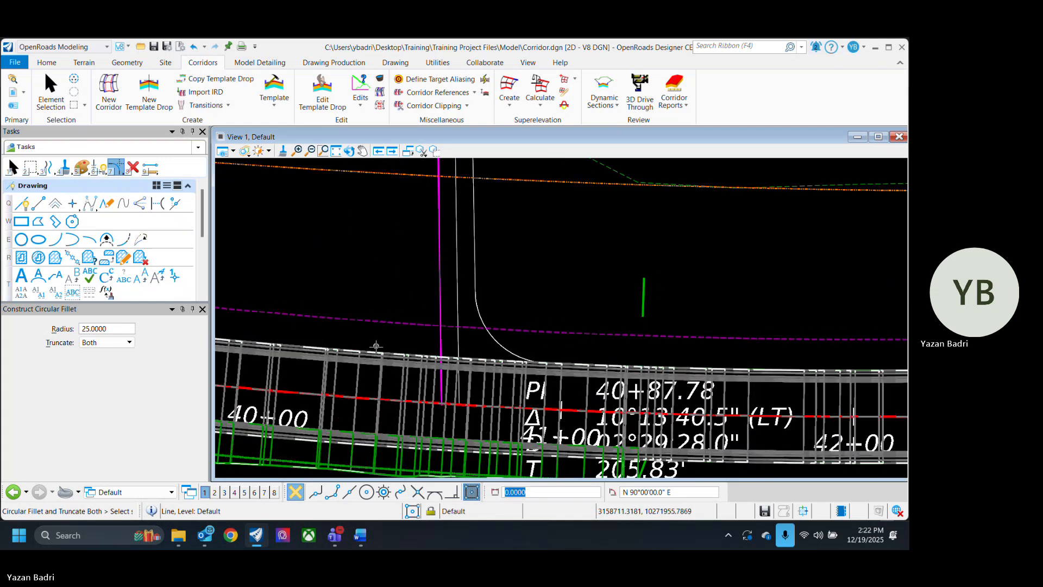
left_click(389, 351)
key("Escape")
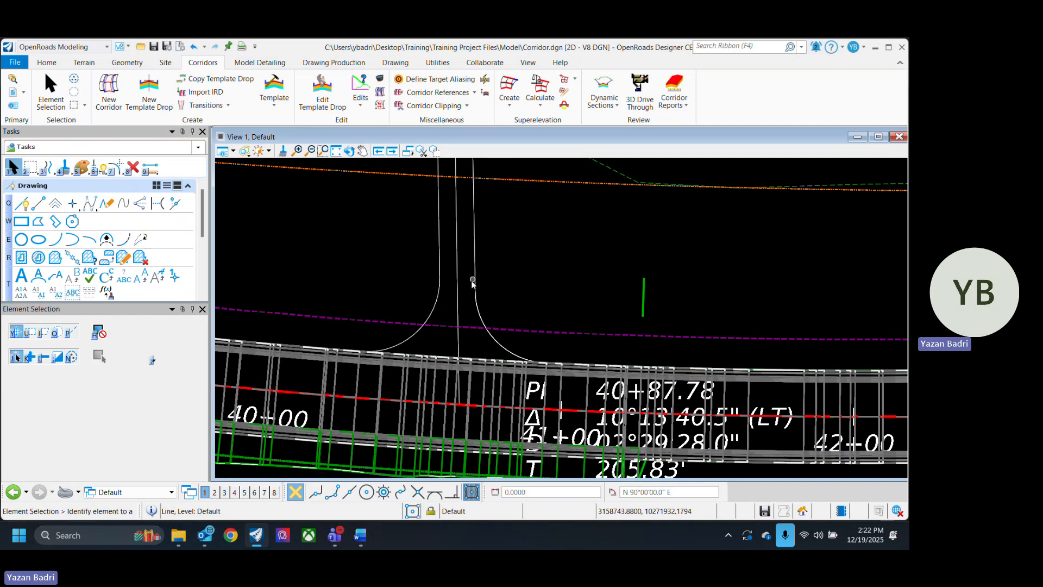
Close the far end of the driveway with a 12 ft line joining its two edge lines.
left_click(515, 347)
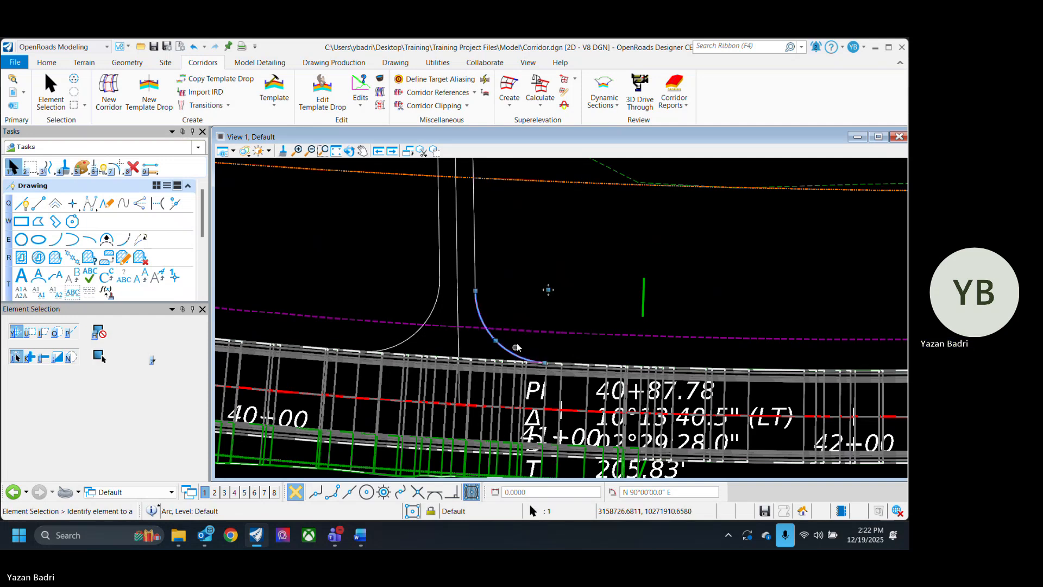
left_click(527, 302)
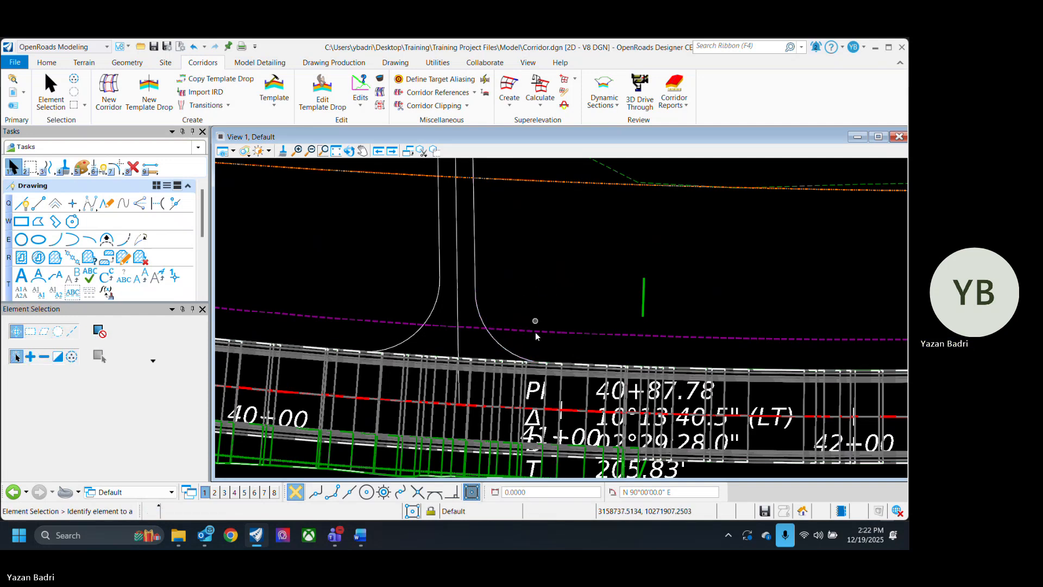
mouse_move(523, 266)
middle_mouse_down()
mouse_move(547, 341)
mouse_move(550, 324)
middle_mouse_up()
scroll(538, 375, "down", 2)
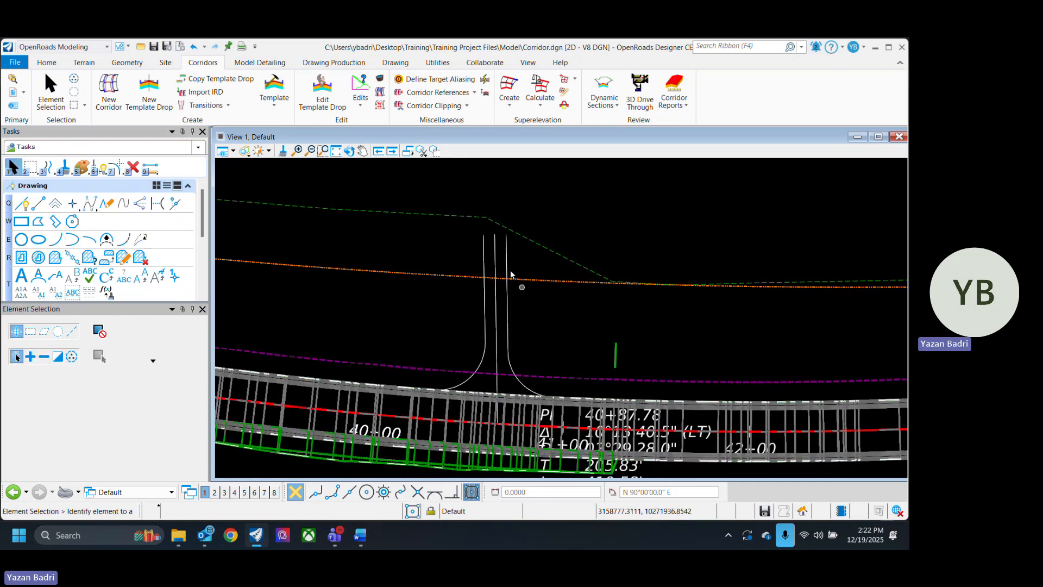
left_click(38, 203)
scroll(469, 236, "up", 2)
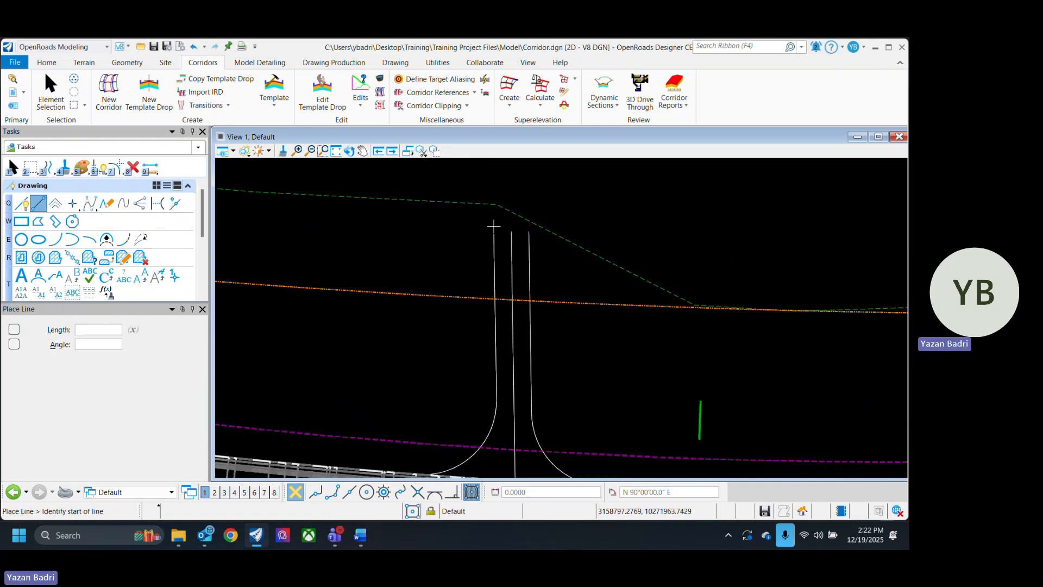
left_click(494, 232)
left_click(529, 232)
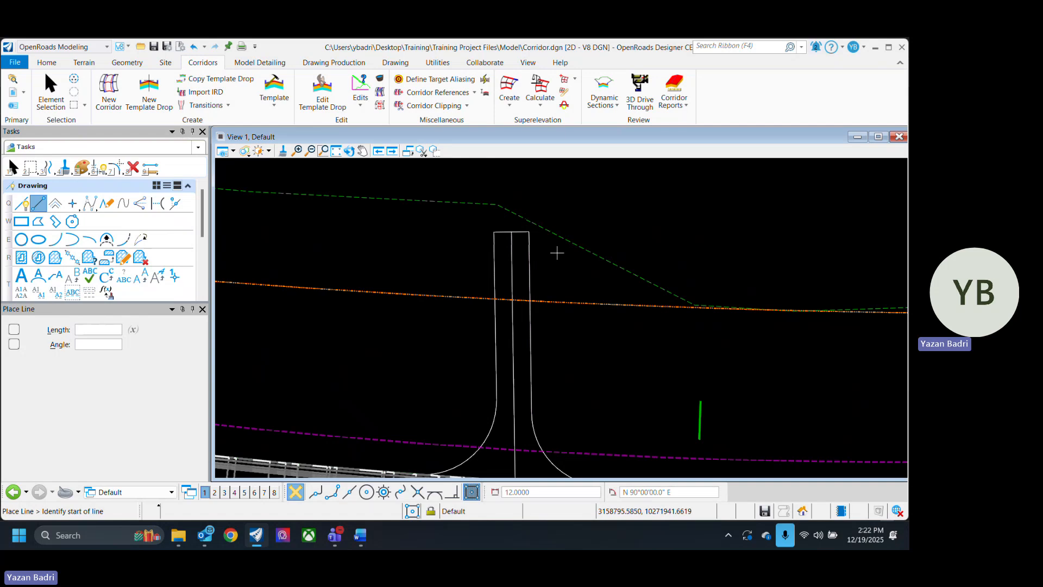
key("Escape")
scroll(478, 224, "down", 1)
middle_click_drag(566, 349, 533, 308)
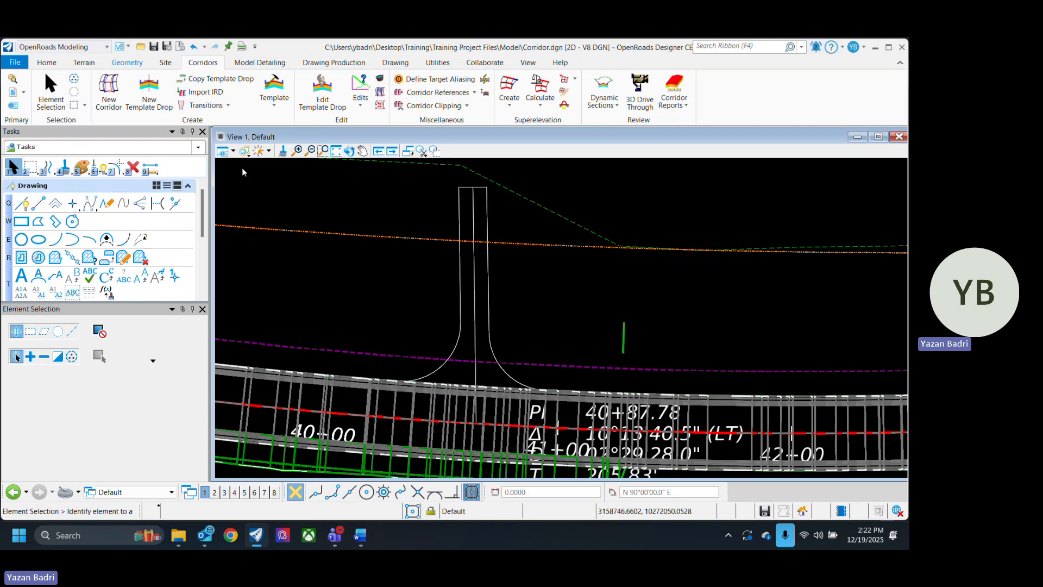
Try to draw a civil line with the Guardrail_Single_Sided feature definition along the driveway's center, from the CR 332 centerline to the driveway's far end.
left_click(127, 62)
left_click(301, 79)
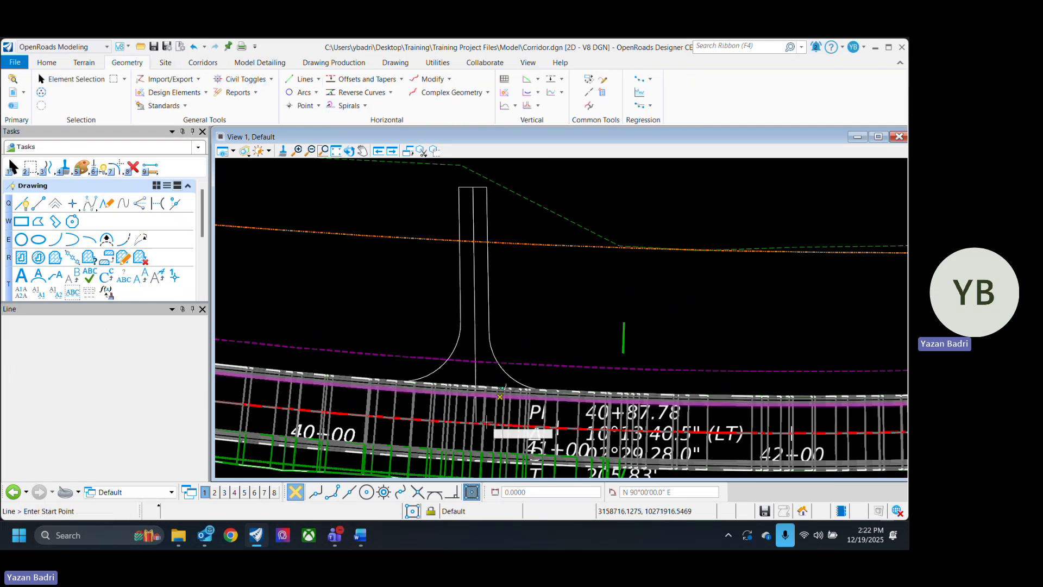
scroll(487, 421, "up", 2)
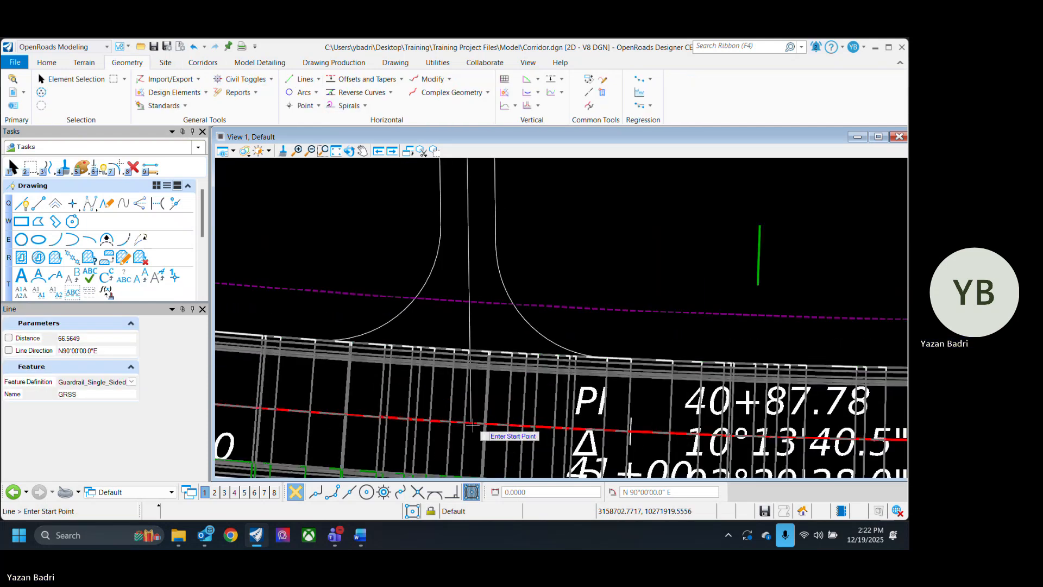
scroll(478, 421, "up", 2)
scroll(478, 421, "down", 1)
left_click(468, 428)
scroll(483, 418, "down", 5)
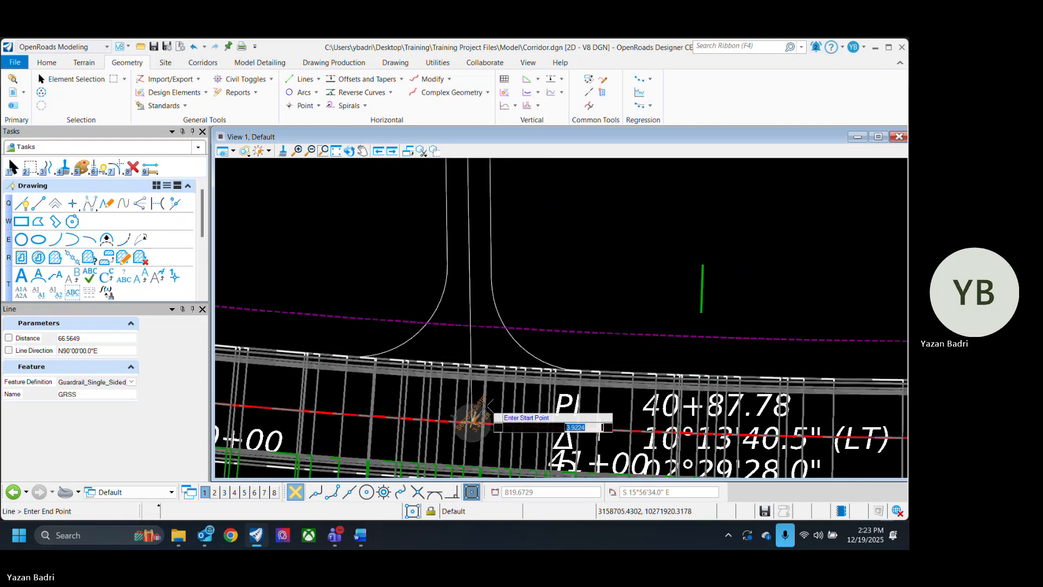
scroll(478, 233, "up", 1)
scroll(476, 237, "up", 2)
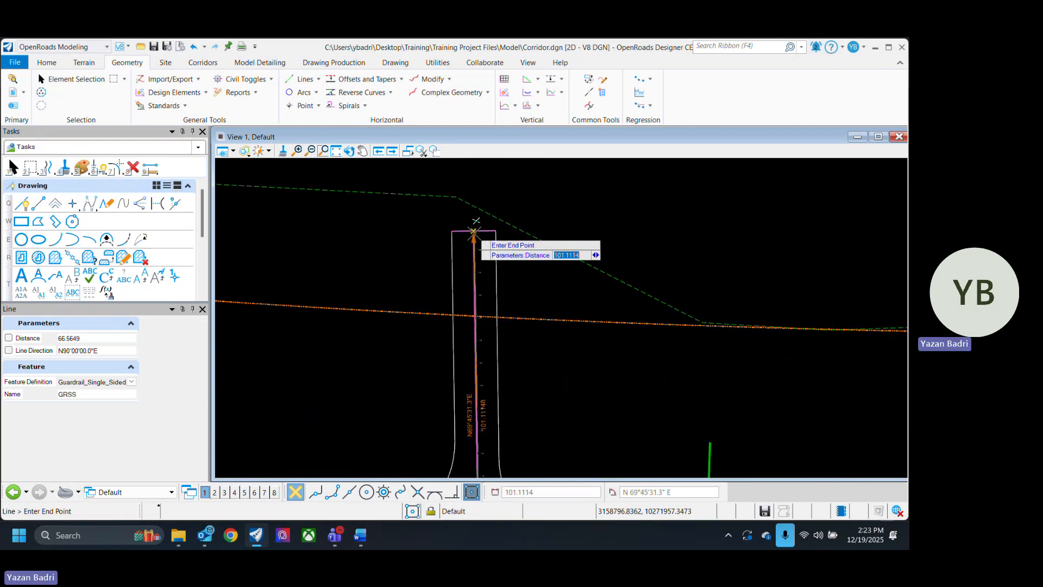
left_click(476, 237)
key("Escape")
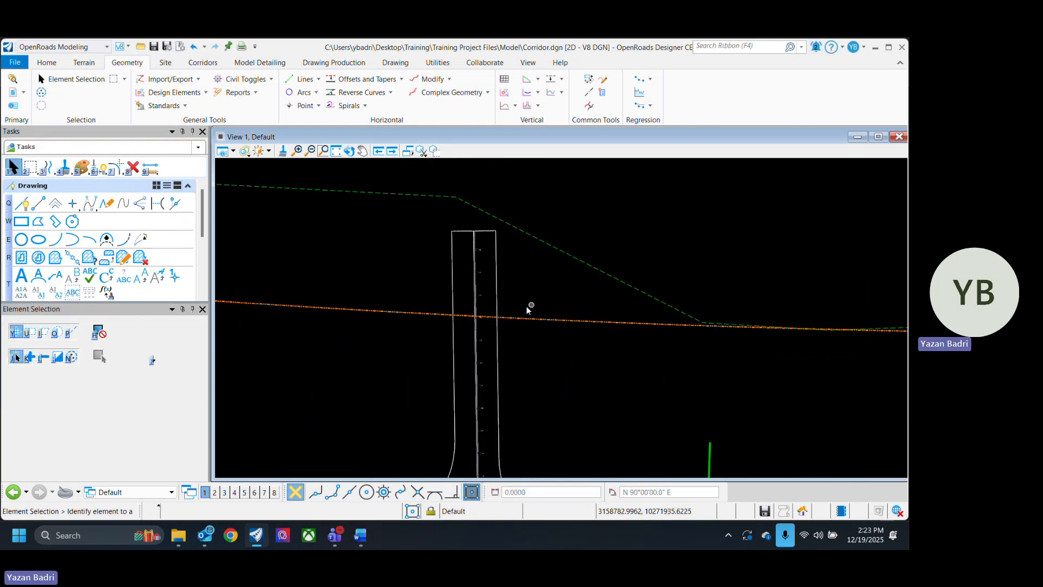
left_click(484, 297)
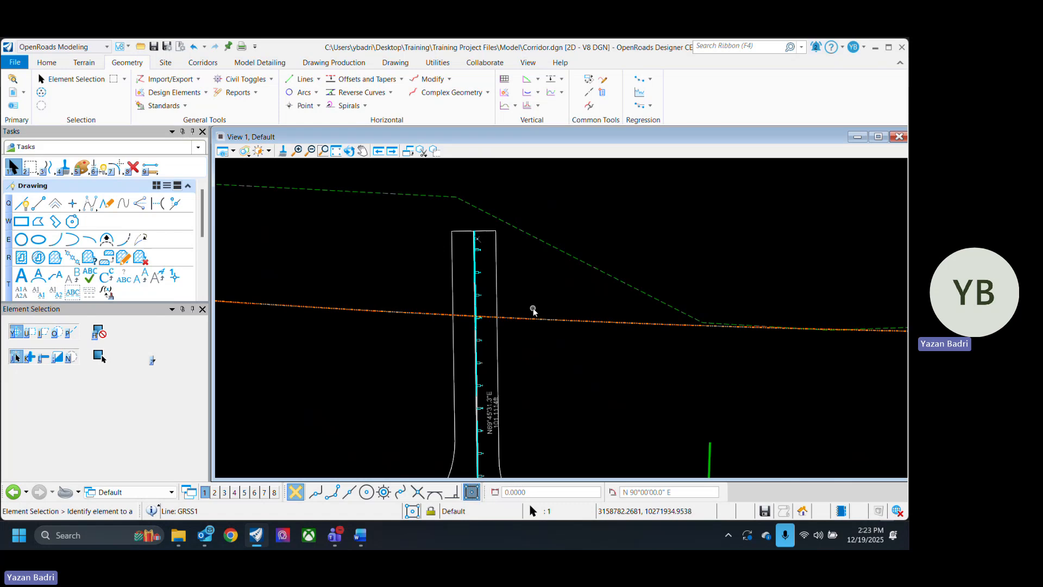
left_click(533, 308)
Draw a civil line with the Driveway alignment feature definition along the driveway's center, from the CR 332 centerline to the driveway's far end.
left_click(302, 82)
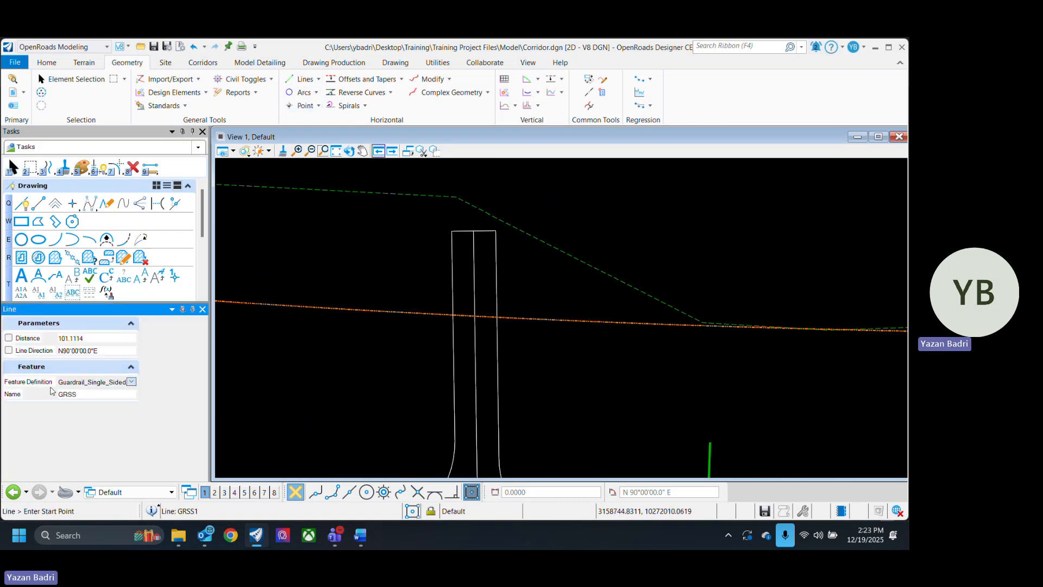
left_click(82, 382)
scroll(96, 431, "up", 5)
left_click(63, 401)
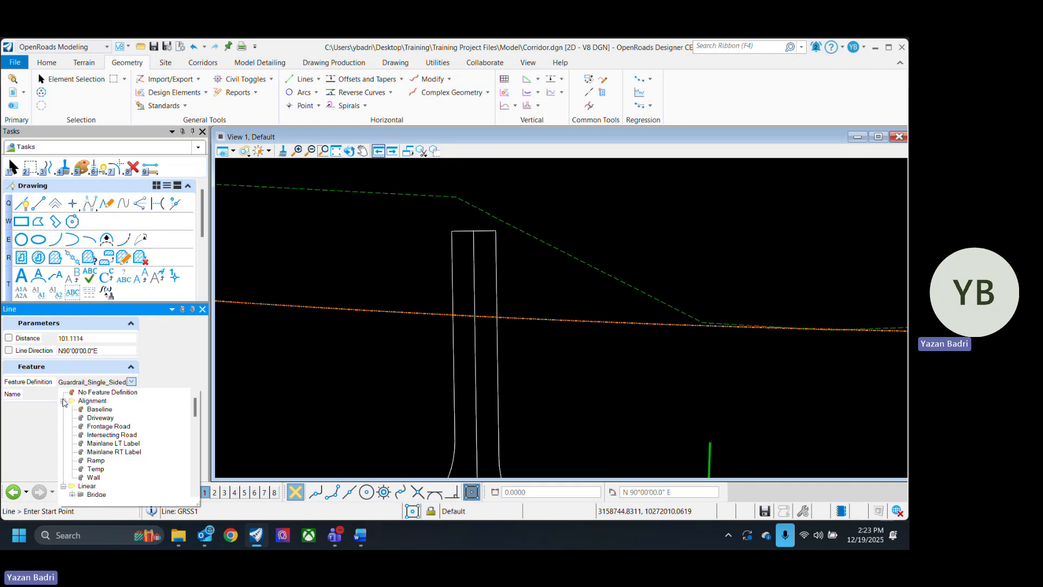
left_click(105, 418)
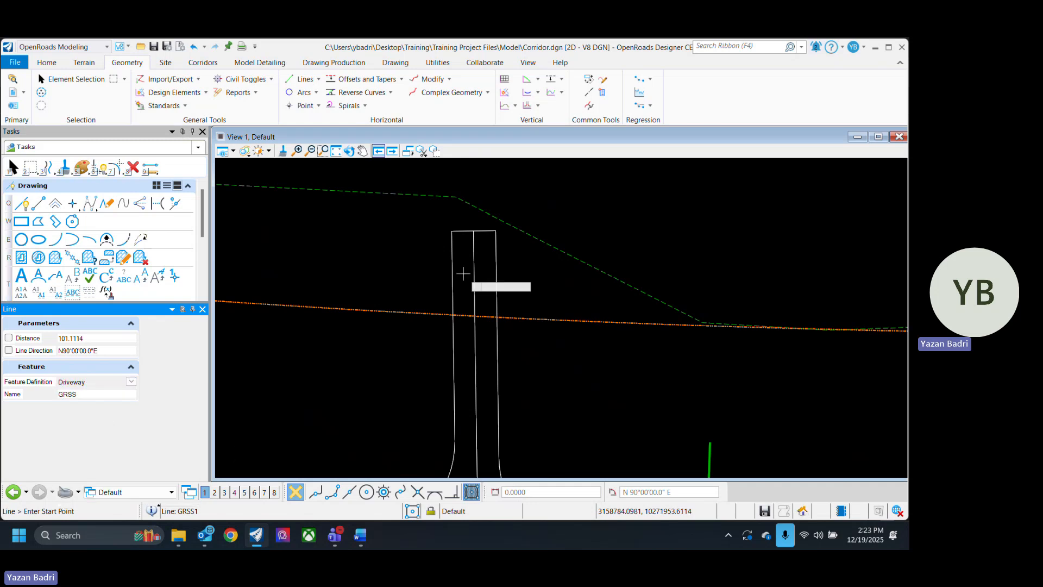
scroll(454, 255, "down", 3)
scroll(471, 423, "up", 4)
middle_click_drag(472, 449, 483, 357)
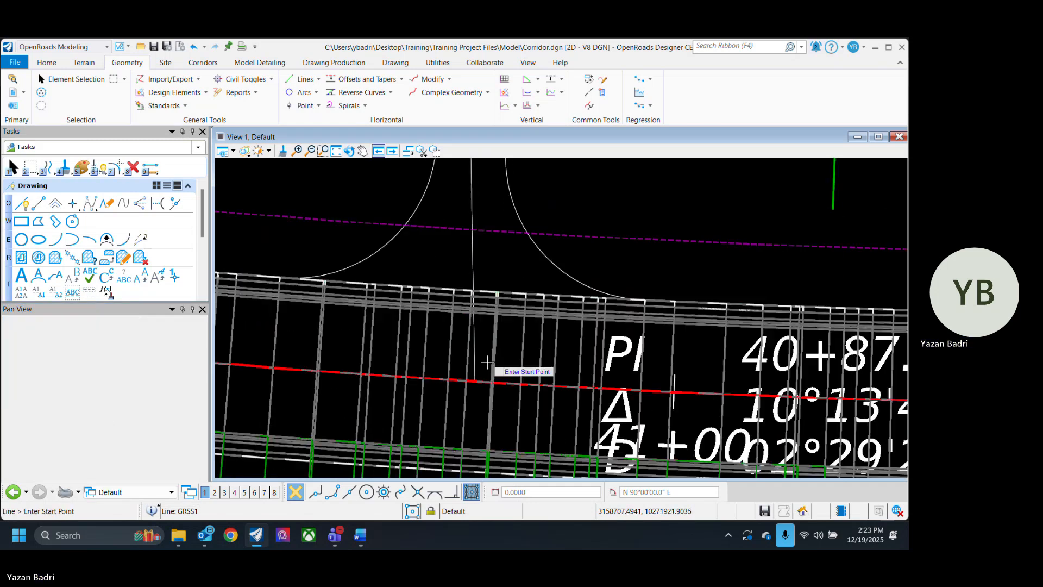
scroll(476, 382, "up", 4)
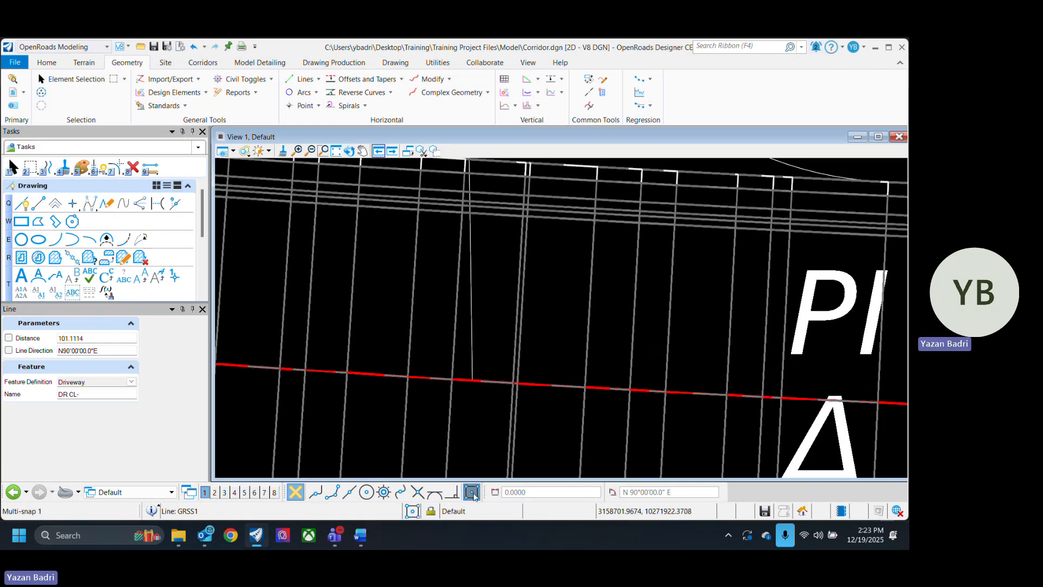
left_click(477, 378)
scroll(477, 429, "down", 4)
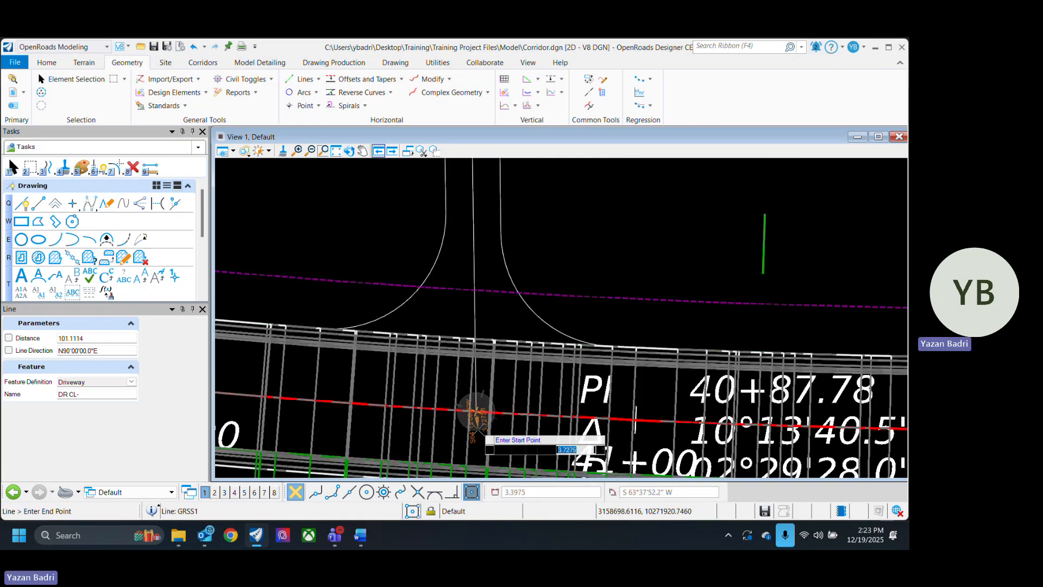
scroll(478, 429, "down", 2)
middle_click_drag(471, 271, 466, 417)
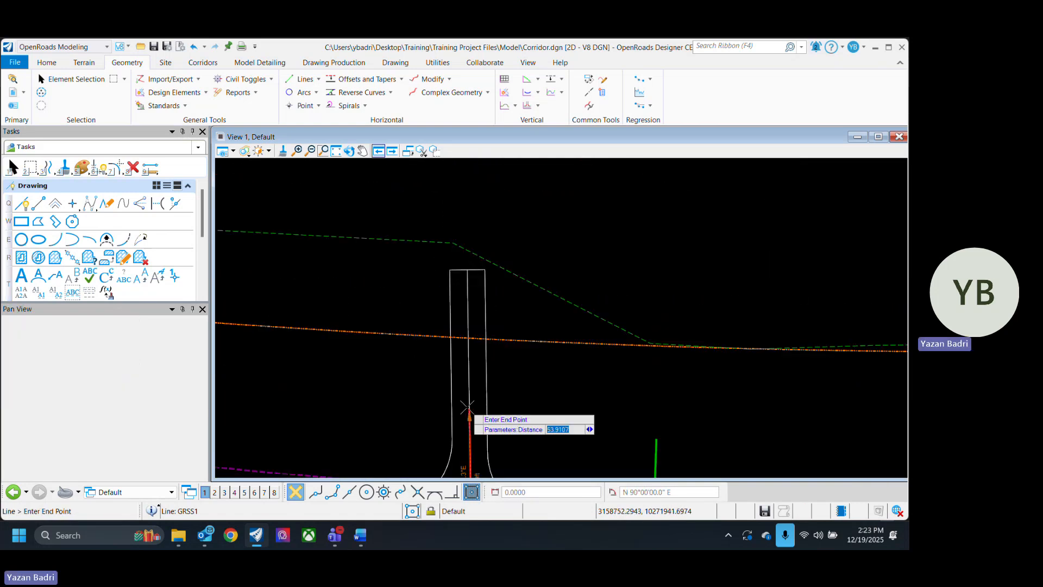
left_click(467, 270)
key("Escape")
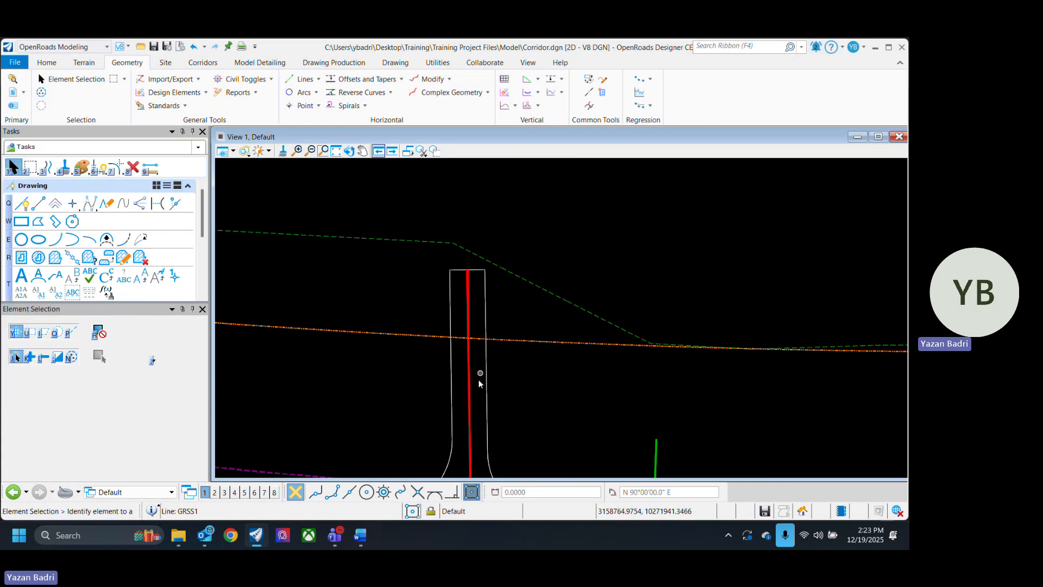
Open the profile model of the driveway centerline in View 2.
left_click(472, 415)
middle_click_drag(547, 333, 551, 228)
scroll(474, 361, "up", 2)
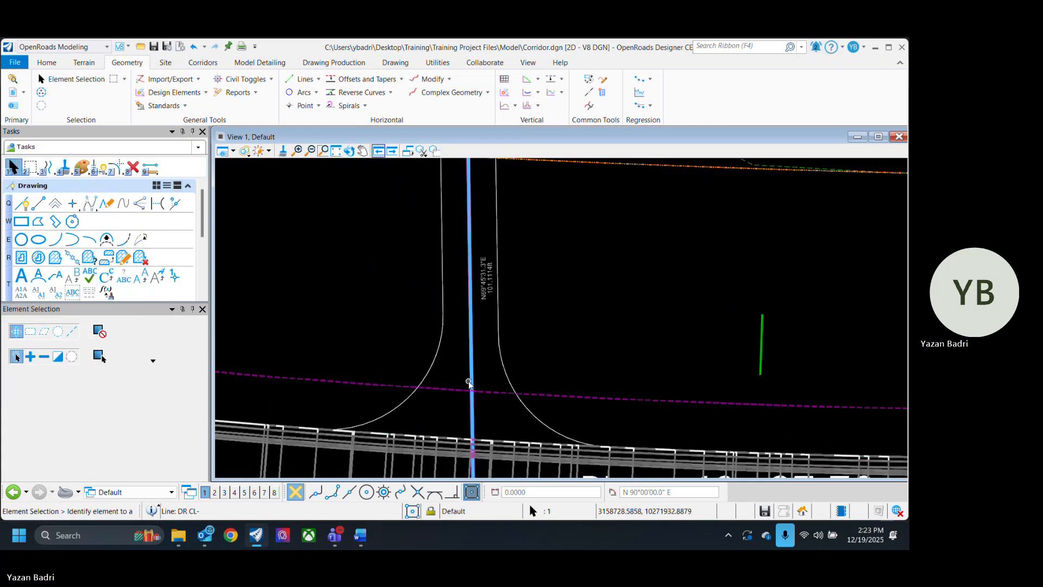
mouse_move(471, 367)
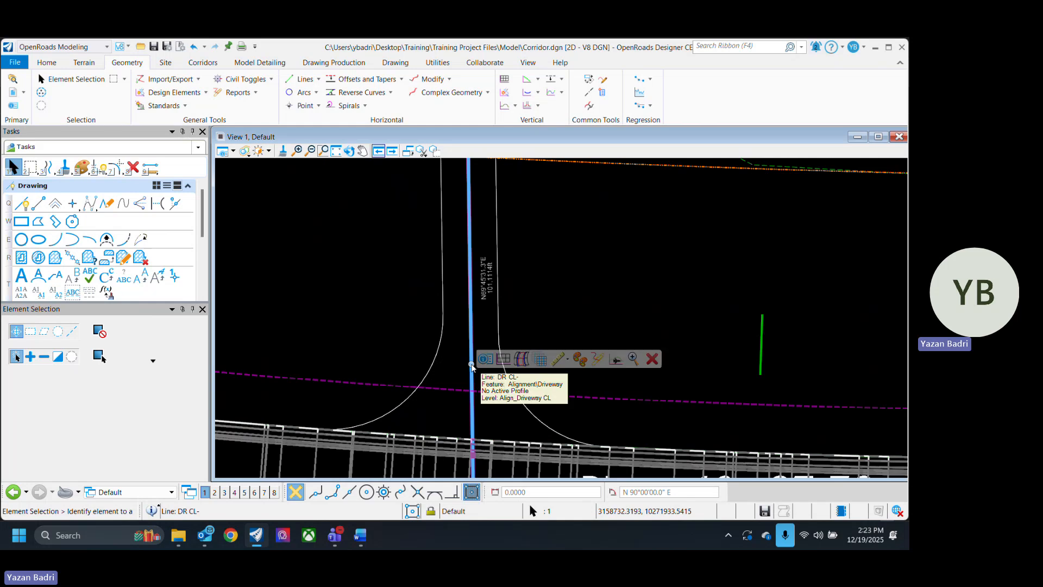
left_click(503, 359)
left_click(216, 493)
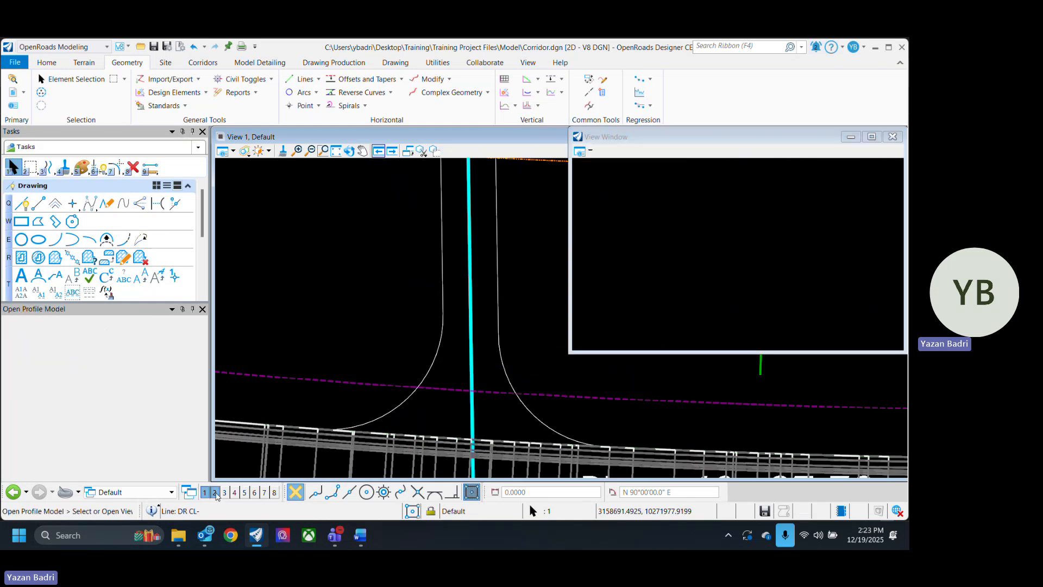
left_click(740, 271)
scroll(761, 288, "down", 6)
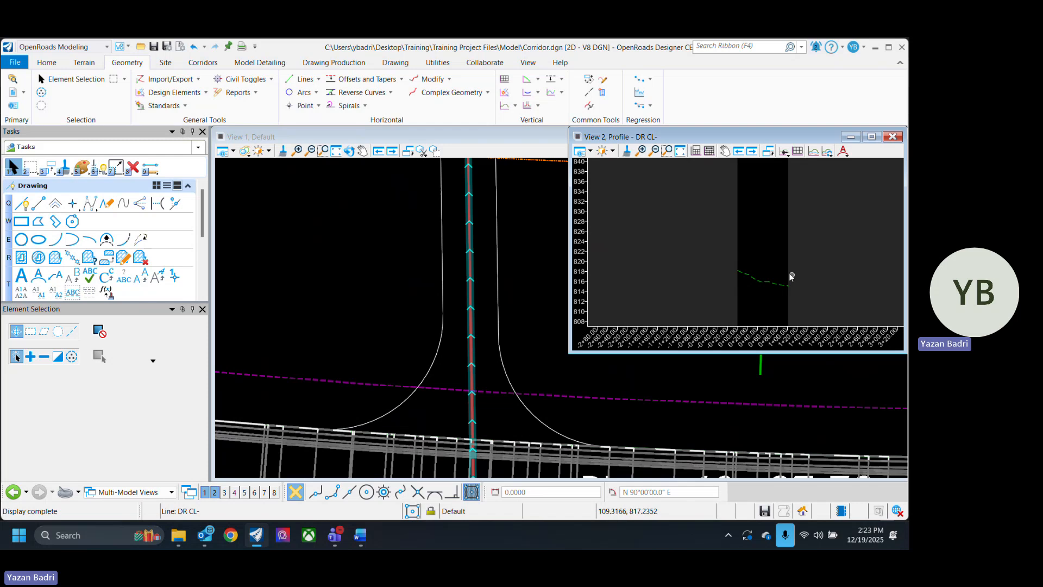
scroll(790, 271, "up", 3)
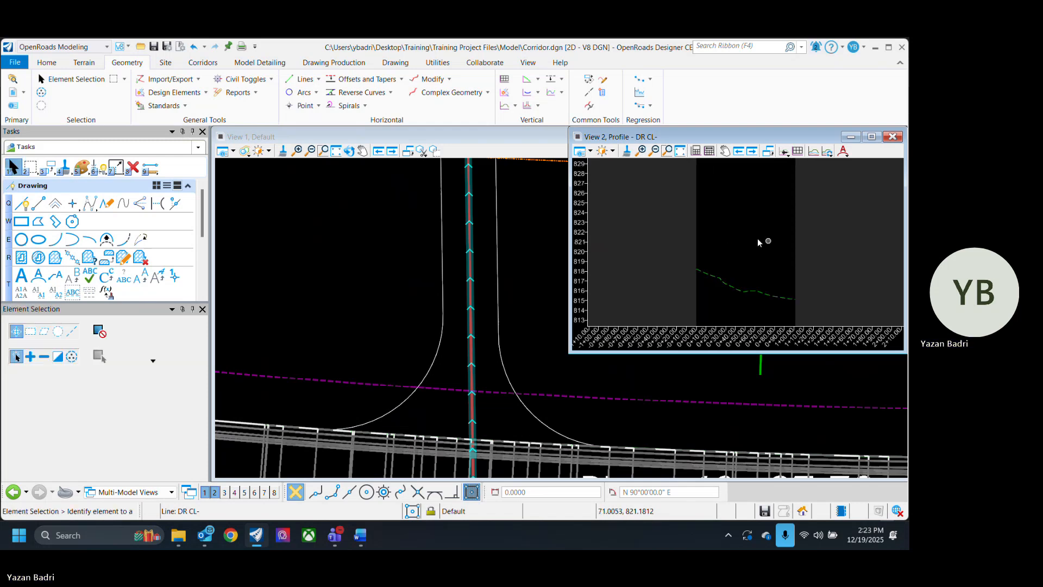
Add a profile intersection point to the driveway centerline's profile where the CR332 pavement edge EOP_L crosses it.
left_click(514, 105)
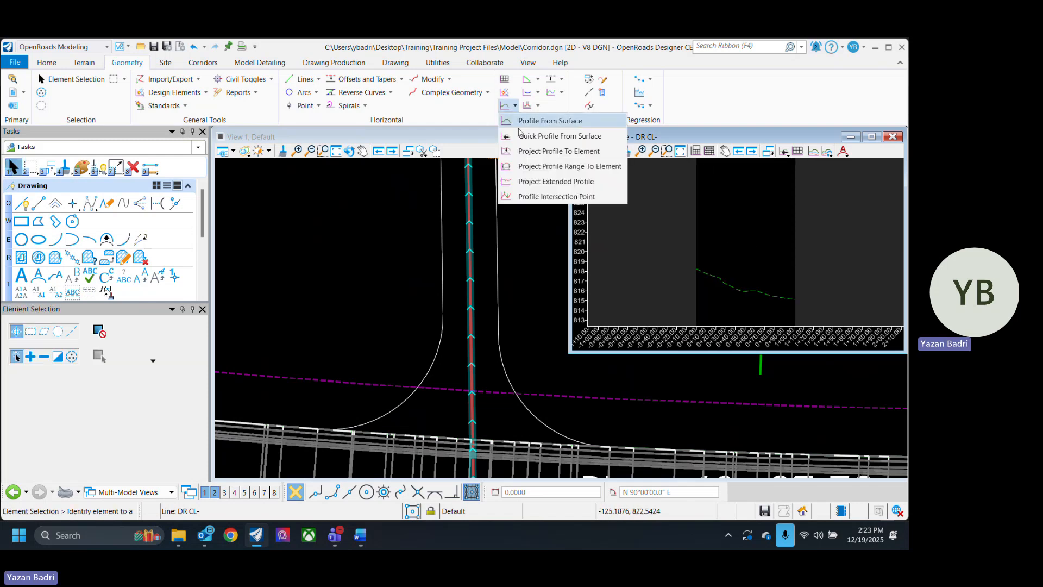
left_click(574, 200)
scroll(427, 335, "down", 2)
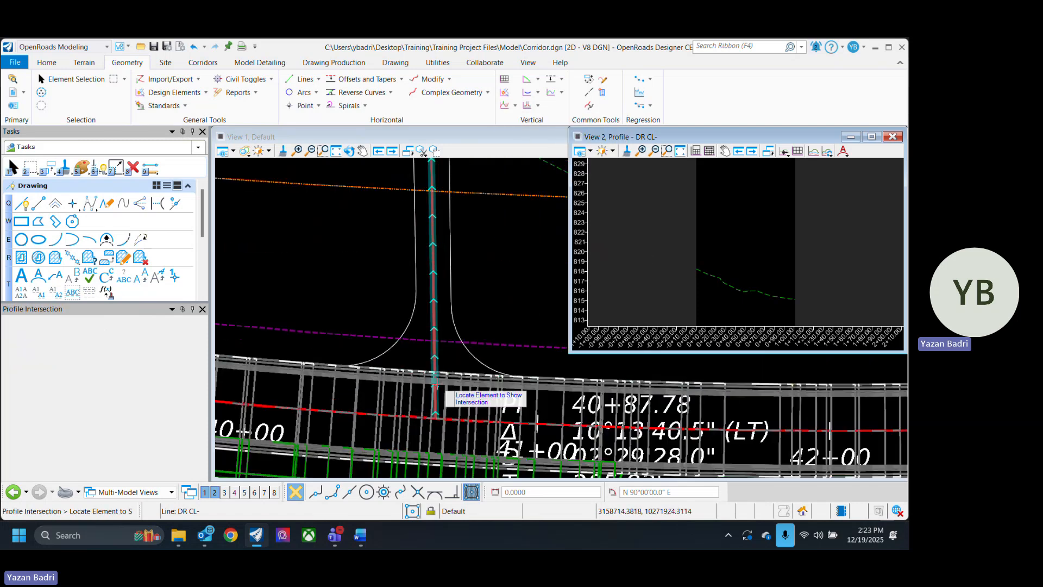
scroll(441, 375, "up", 3)
left_click(433, 333)
scroll(440, 387, "up", 3)
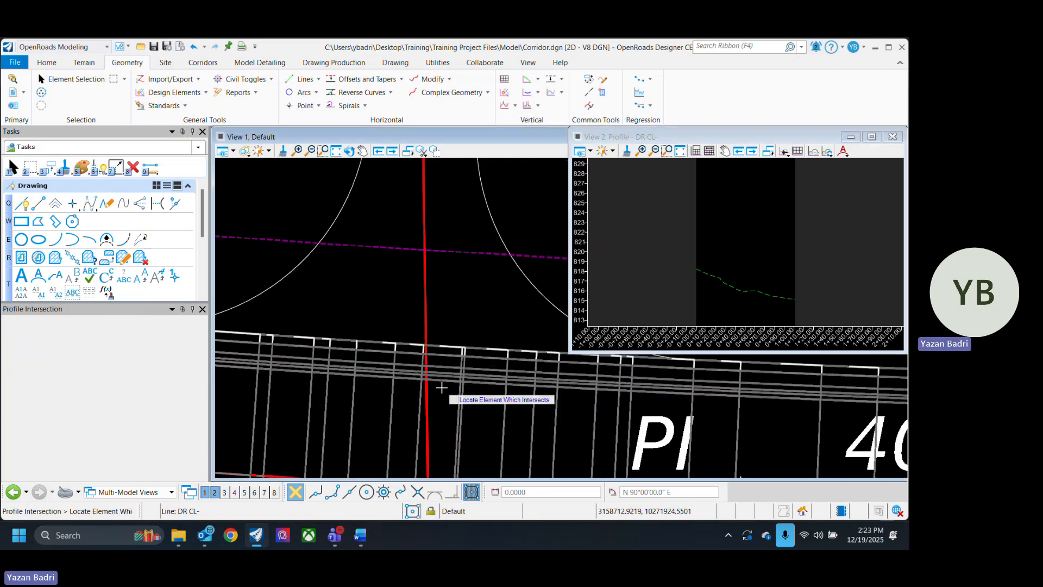
scroll(437, 382, "up", 2)
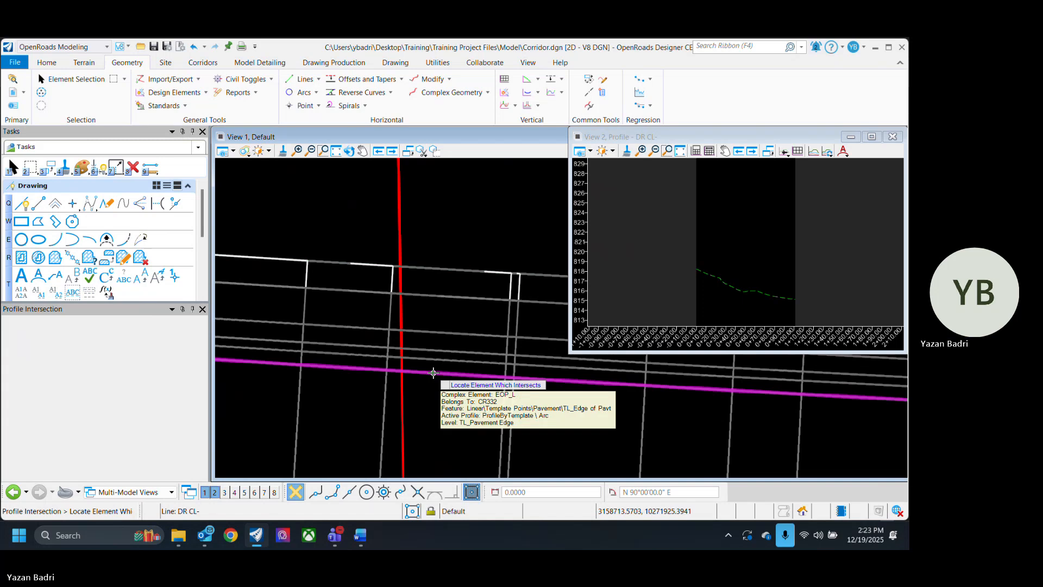
left_click(433, 372)
Add another profile intersection point where the orange dash-dot line crosses the driveway centerline, and end the command.
scroll(448, 387, "down", 3)
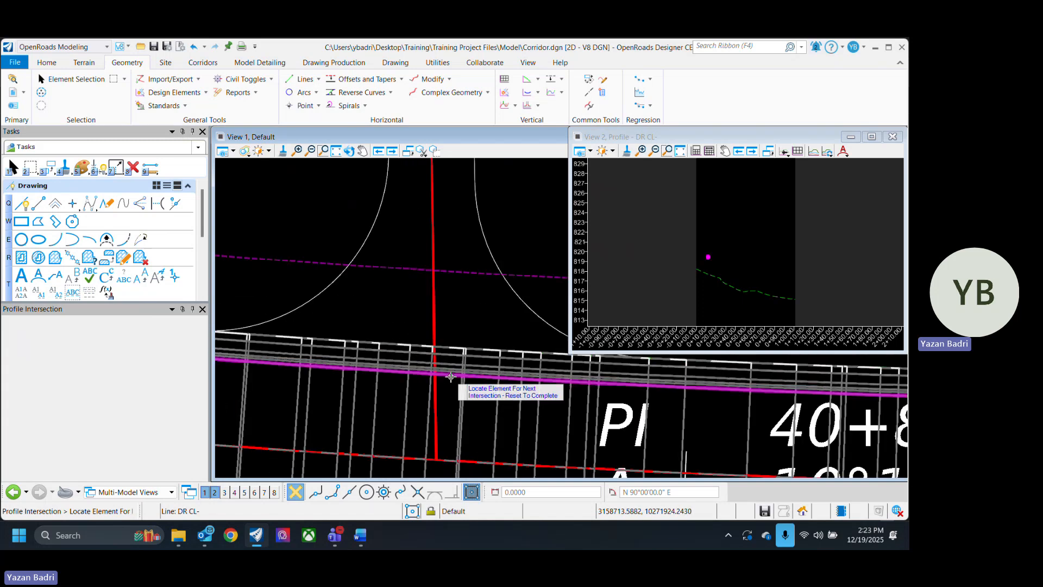
scroll(435, 293, "up", 5)
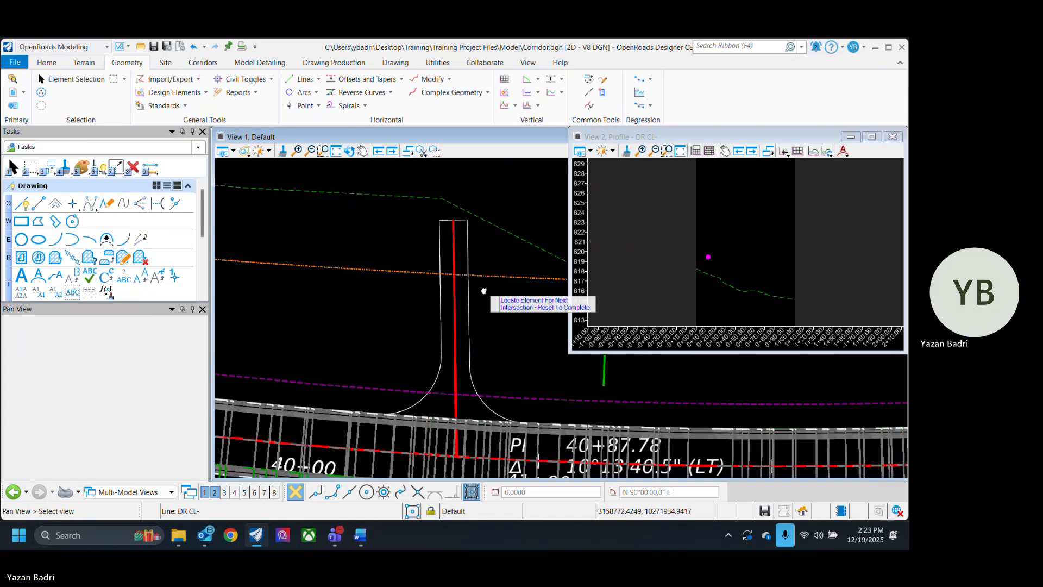
left_click(433, 282)
scroll(478, 267, "down", 3)
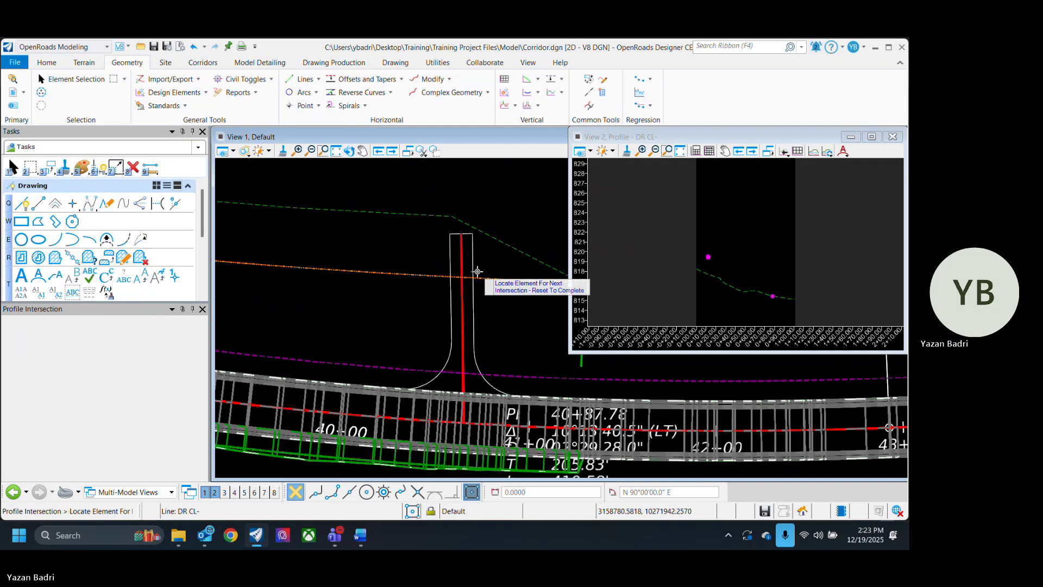
scroll(477, 437, "up", 3)
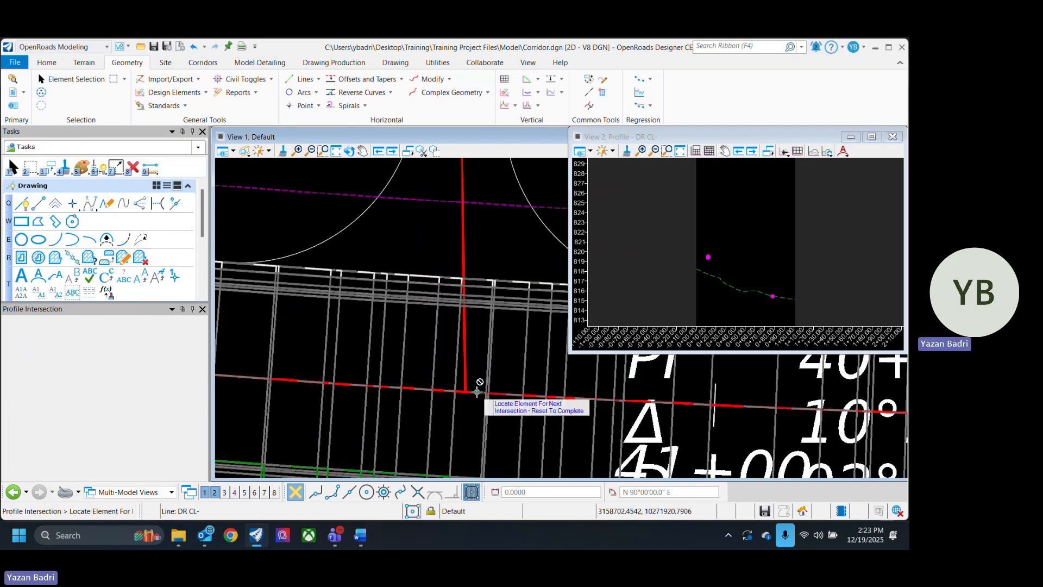
left_click(76, 79)
Move the driveway centerline's start point slightly past the red CR 332 line, snapping it to the white dash-dot line there.
scroll(466, 385, "up", 2)
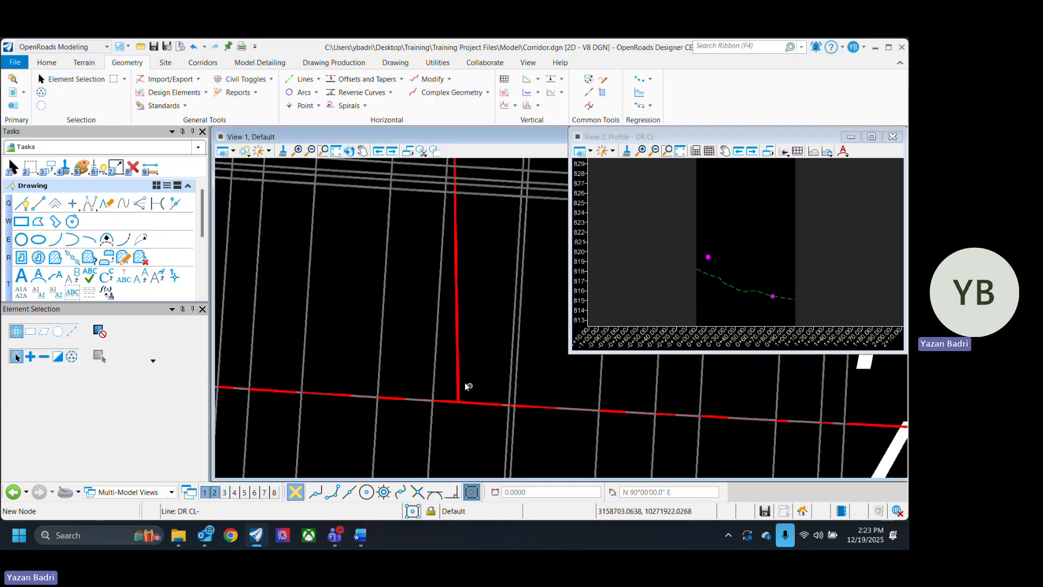
left_click(459, 403)
scroll(463, 407, "up", 5)
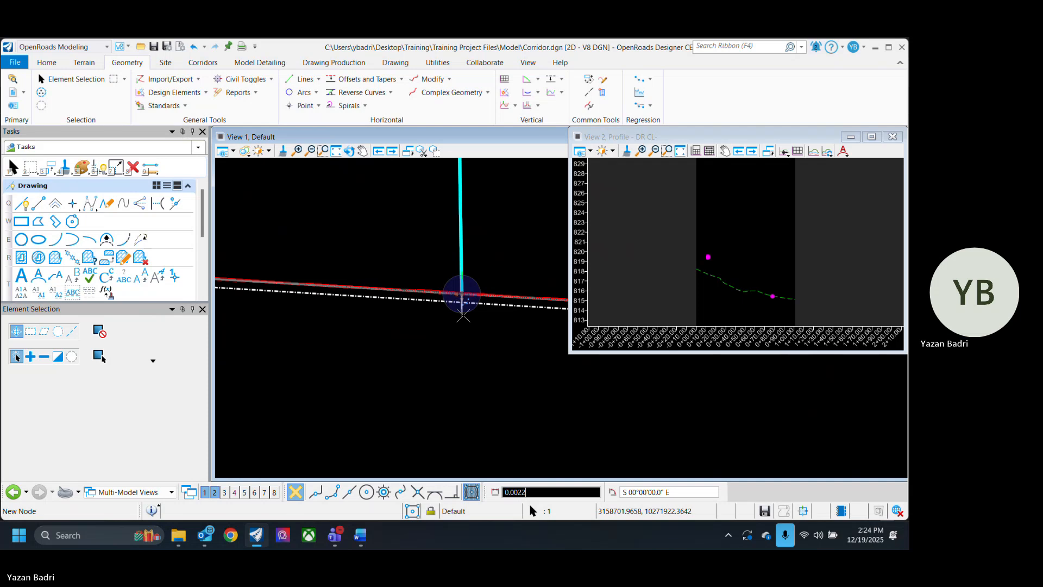
scroll(463, 313, "up", 2)
left_click(460, 294)
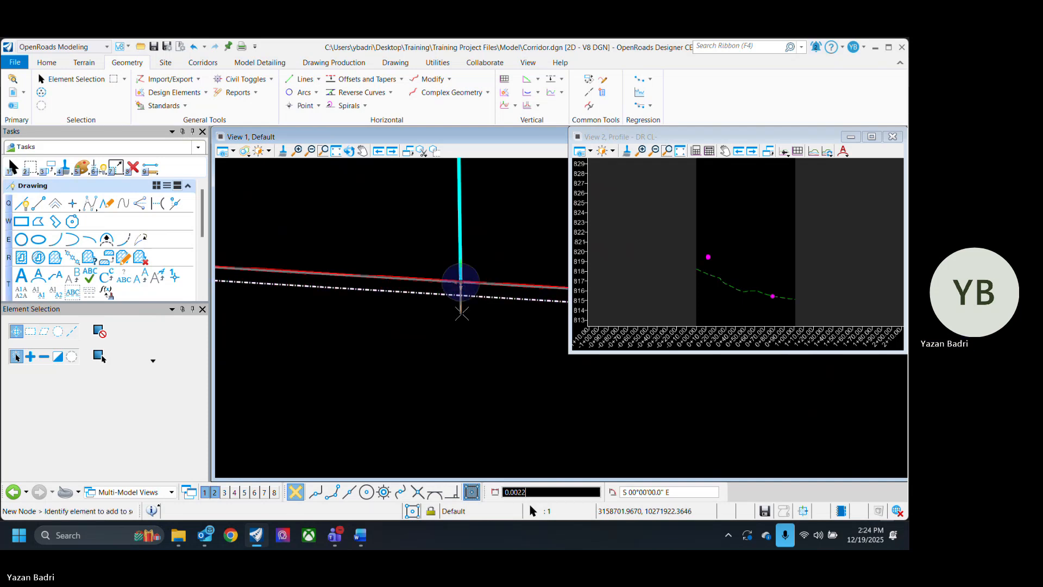
left_click(460, 281)
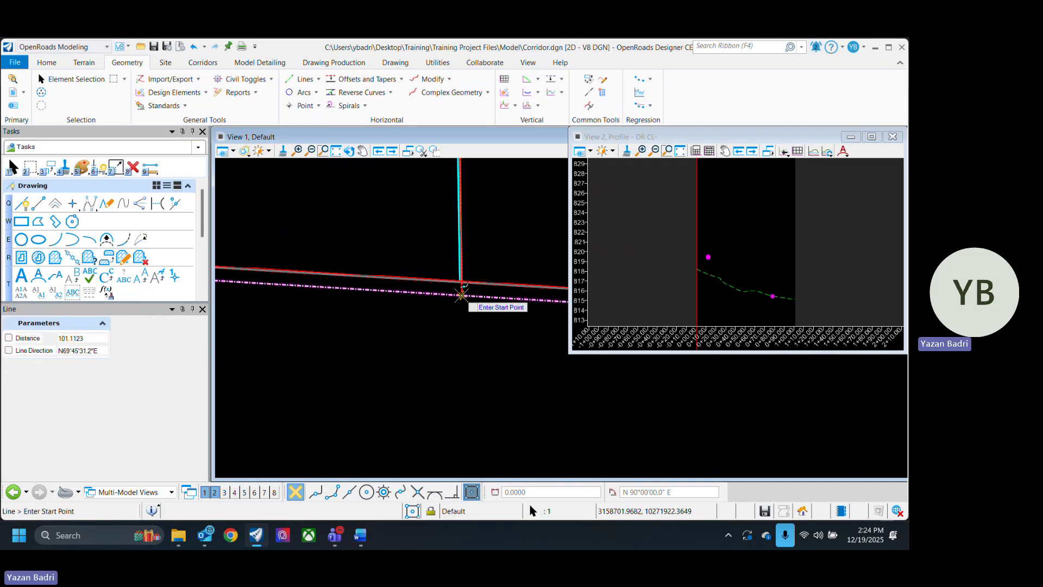
key("Escape")
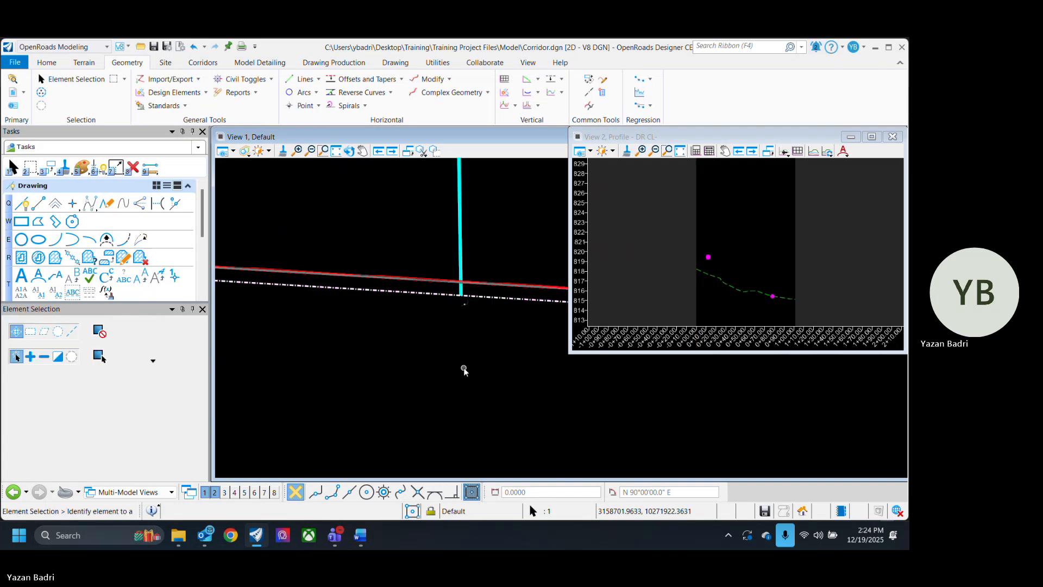
scroll(419, 377, "down", 2)
scroll(433, 410, "down", 6)
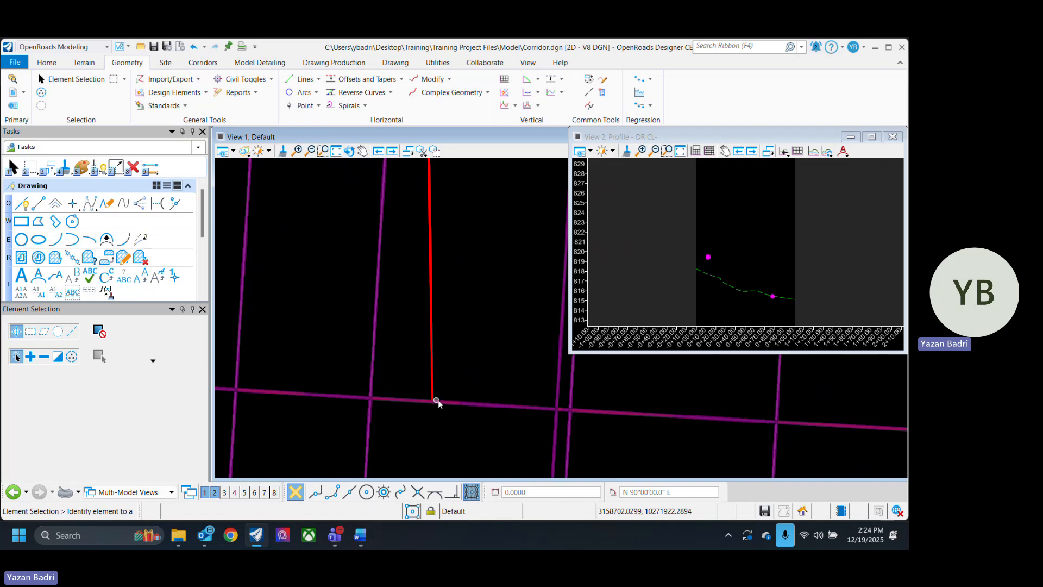
scroll(446, 422, "down", 2)
scroll(445, 421, "down", 3)
scroll(458, 331, "down", 3)
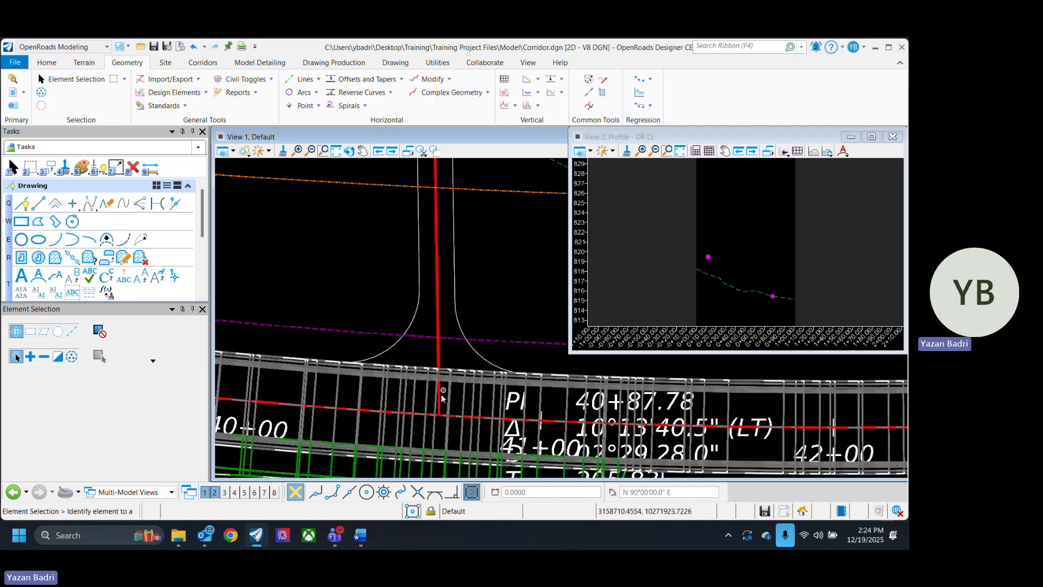
scroll(458, 330, "up", 3)
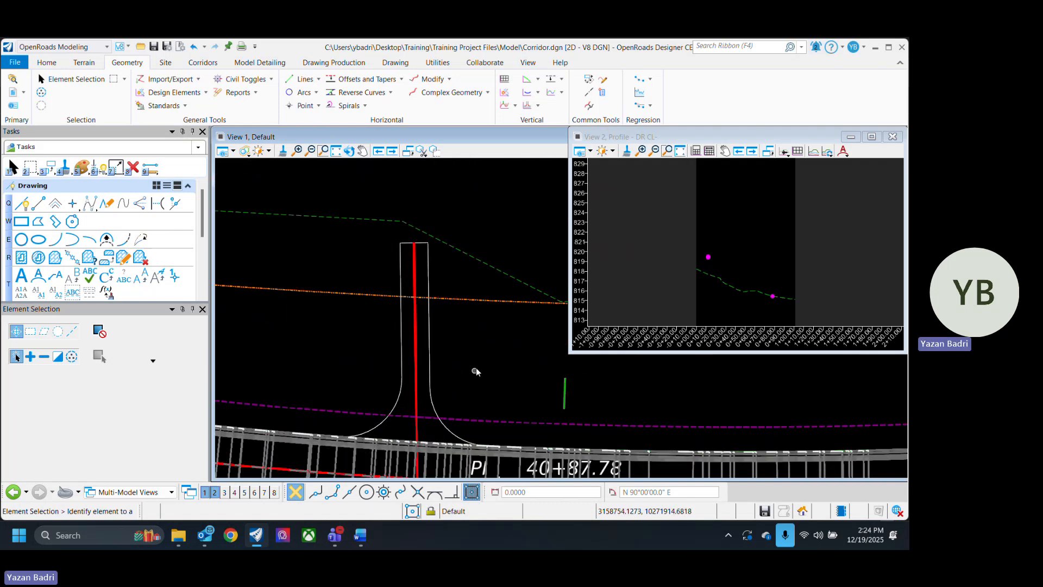
Add a profile intersection point to the driveway centerline's profile where the red CR 332 centerline crosses it, and end the command.
left_click(505, 105)
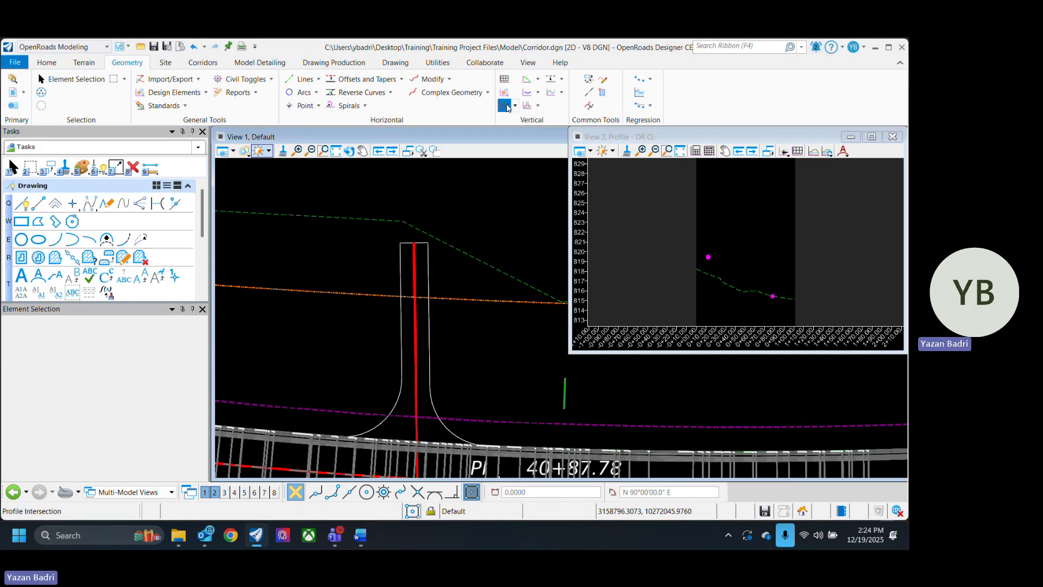
left_click(414, 379)
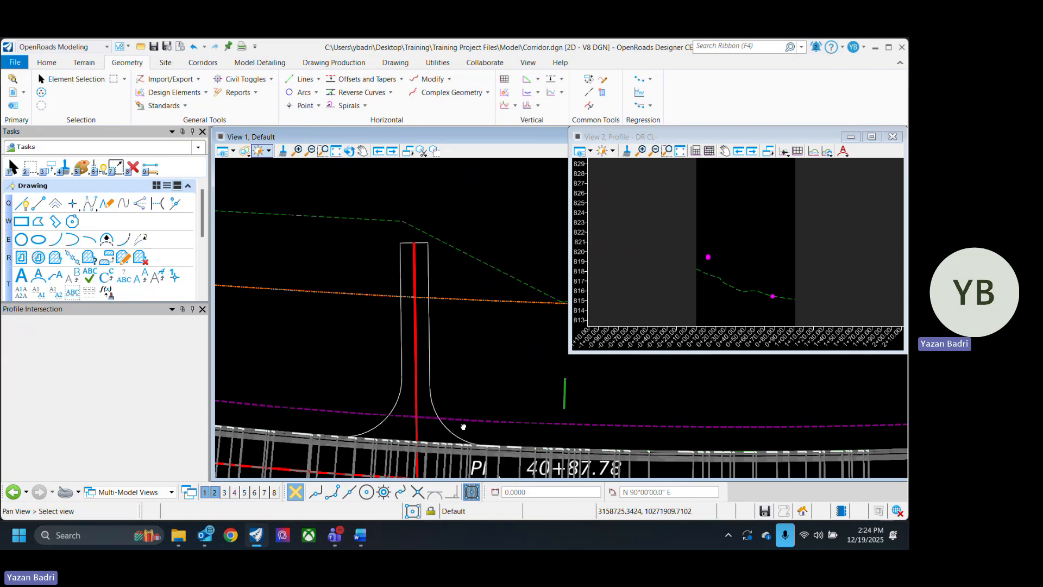
middle_click_drag(464, 426, 479, 285)
scroll(398, 337, "up", 2)
scroll(447, 332, "up", 3)
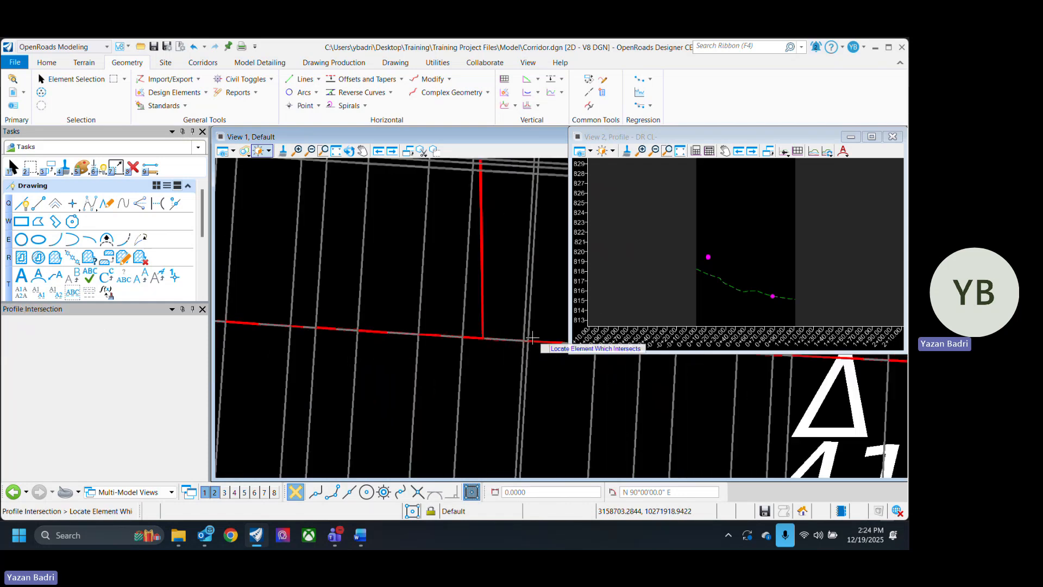
left_click(481, 341)
right_click(458, 381)
left_click(70, 80)
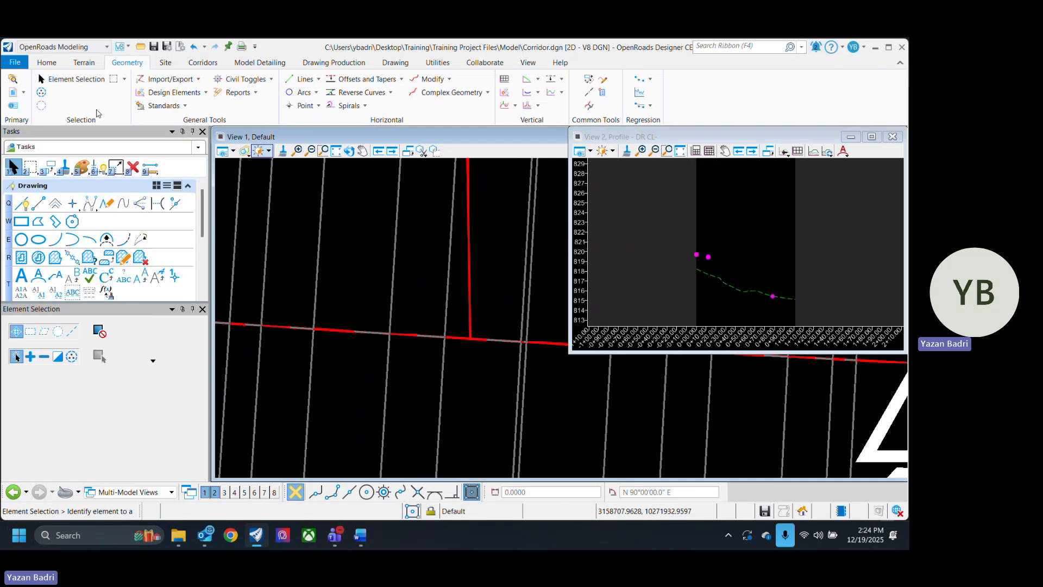
Draw a profile line about 65.8 ft long from the pavement-edge intersection point to the one for the orange dash-dot line.
left_click(708, 274)
scroll(671, 269, "up", 2)
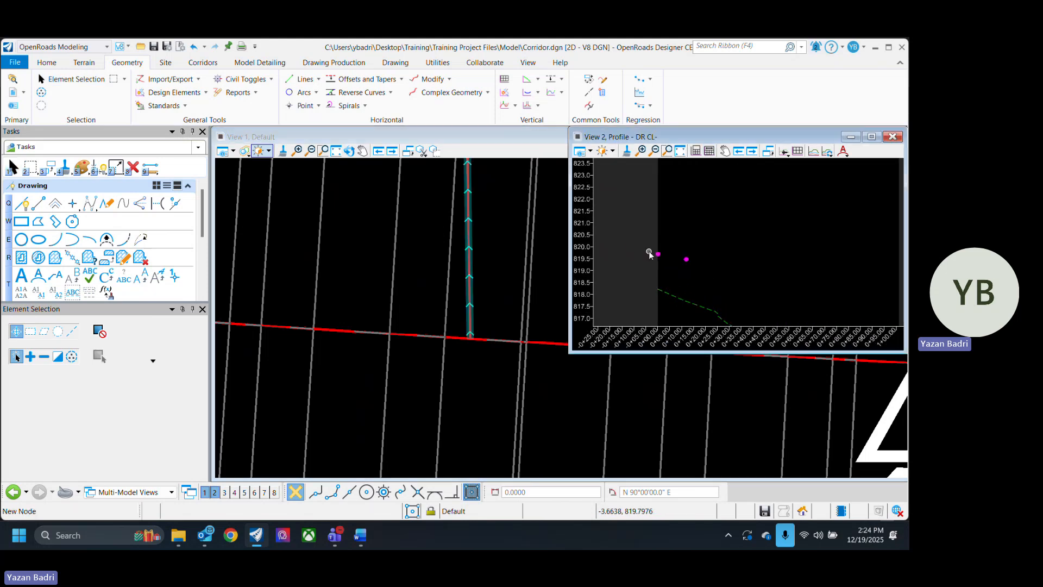
scroll(676, 252, "down", 2)
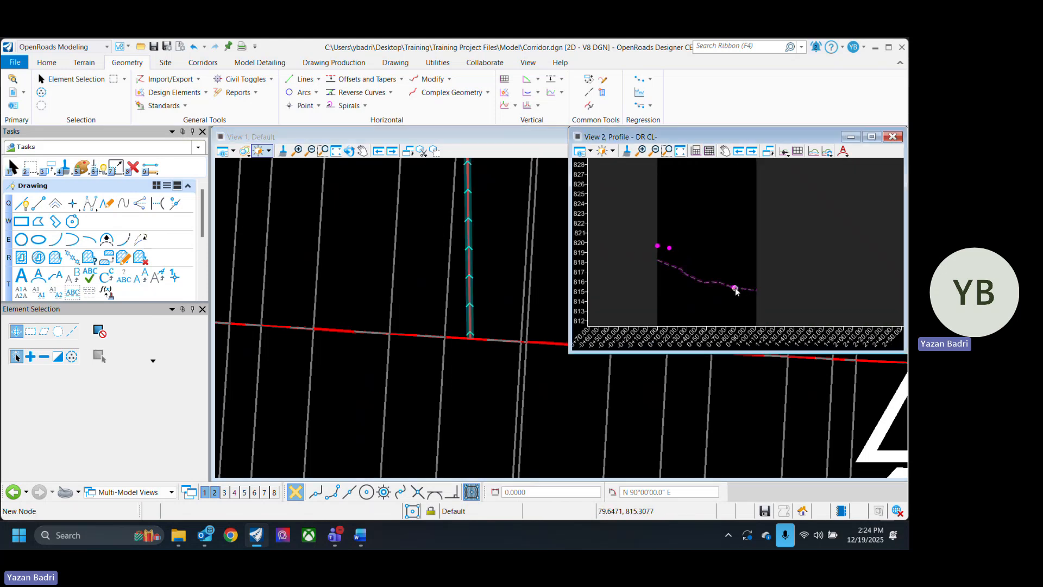
left_click(527, 79)
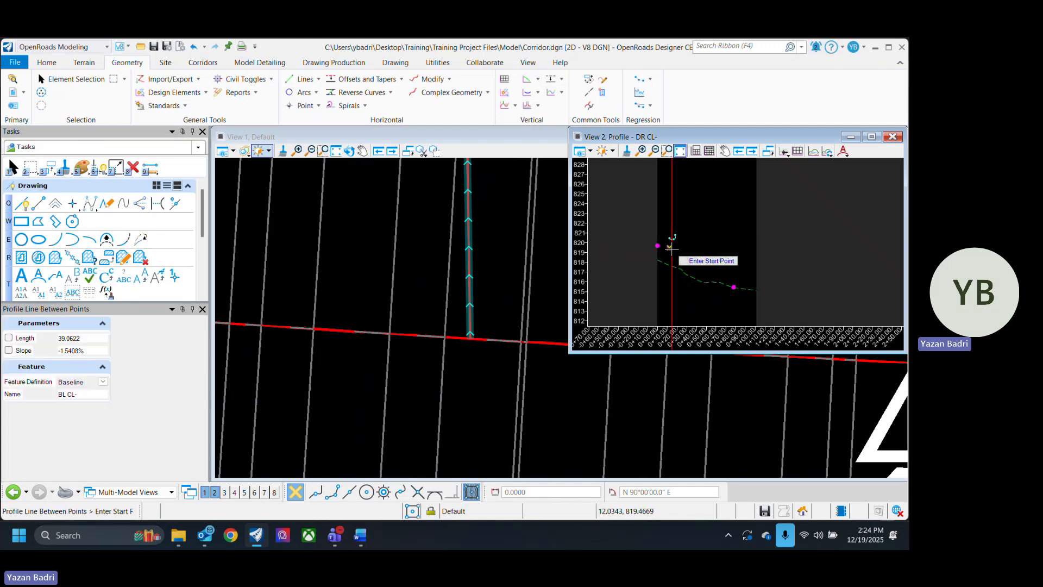
left_click(727, 283)
scroll(728, 286, "up", 2)
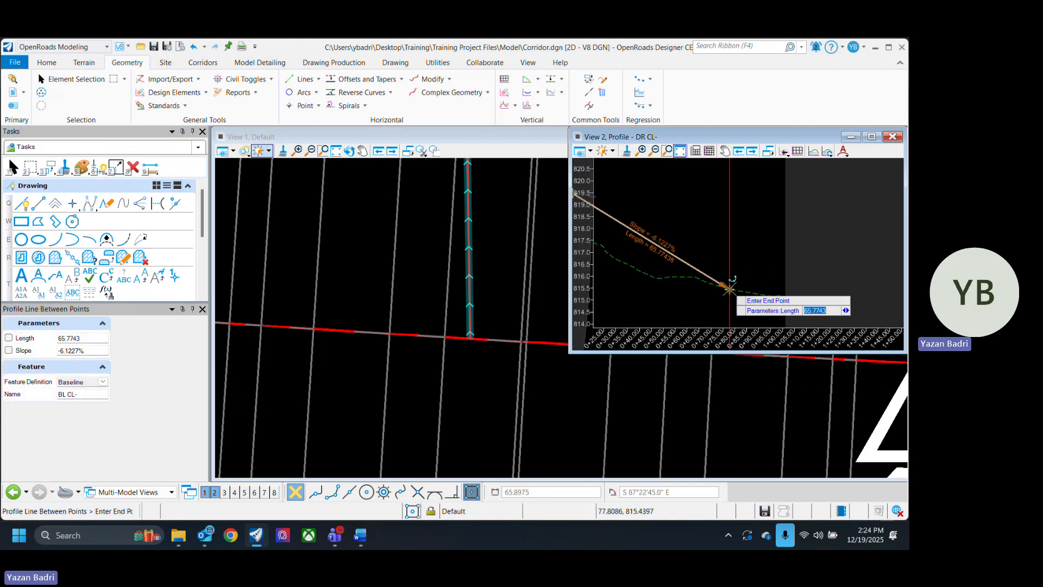
left_click(730, 288)
scroll(809, 289, "down", 2)
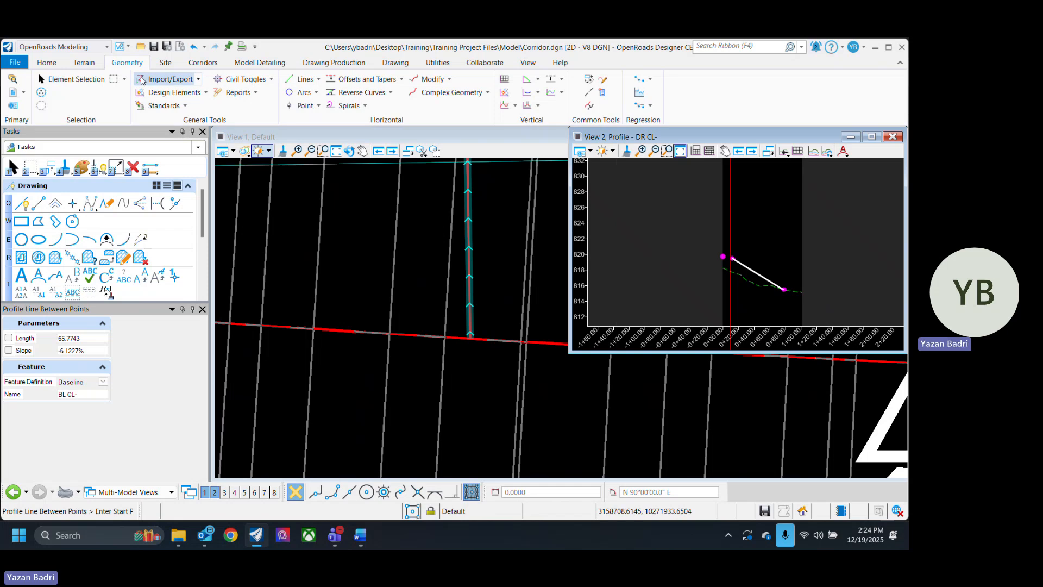
left_click(55, 85)
Check the slope of the new profile line without changing it.
left_click(766, 280)
scroll(771, 284, "up", 6)
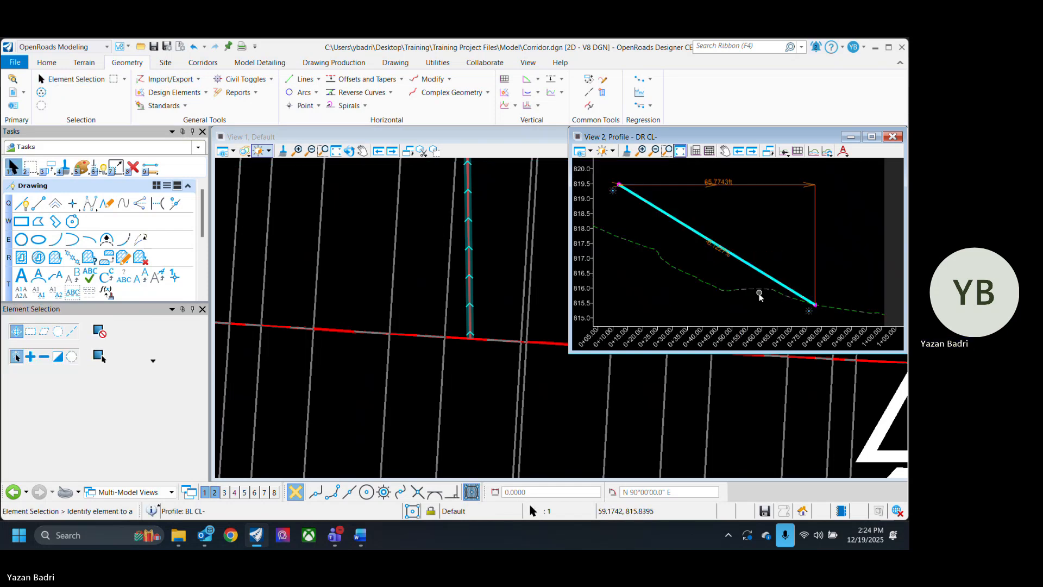
left_click(718, 252)
left_click(723, 252)
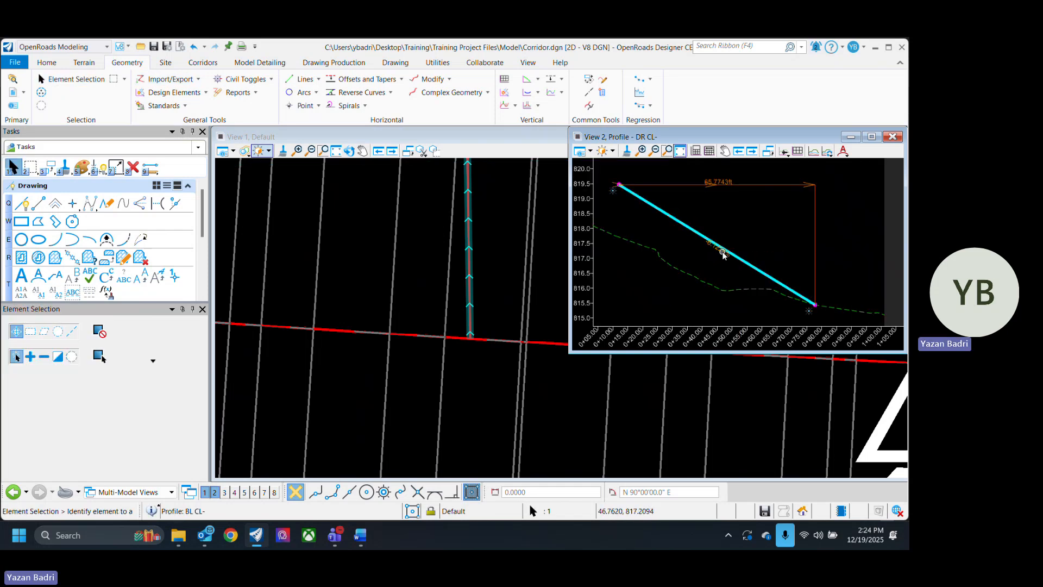
left_click(722, 252)
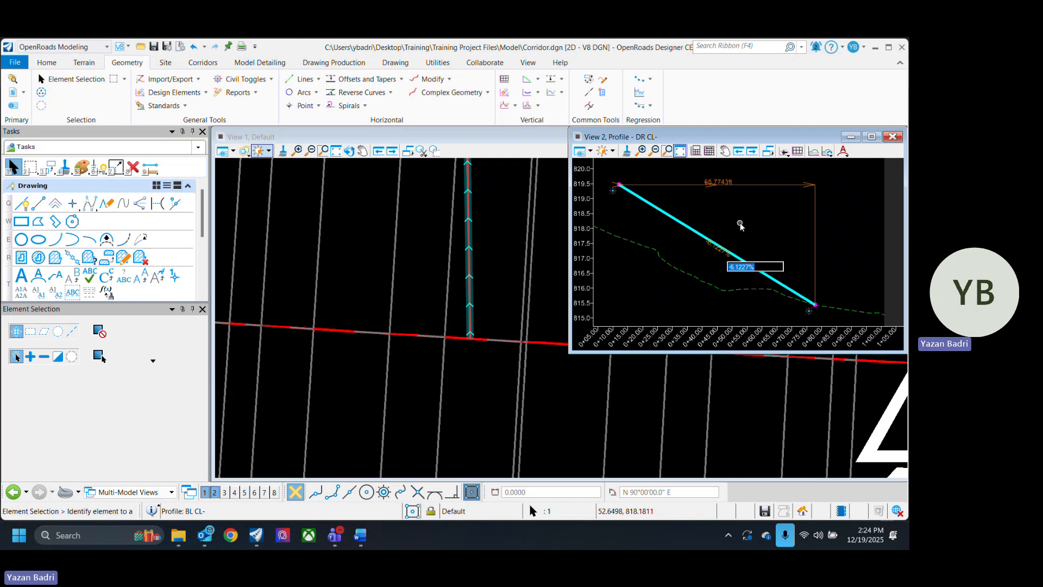
left_click(737, 231)
Set the new profile line as the active profile of the driveway centerline.
scroll(738, 272, "down", 3)
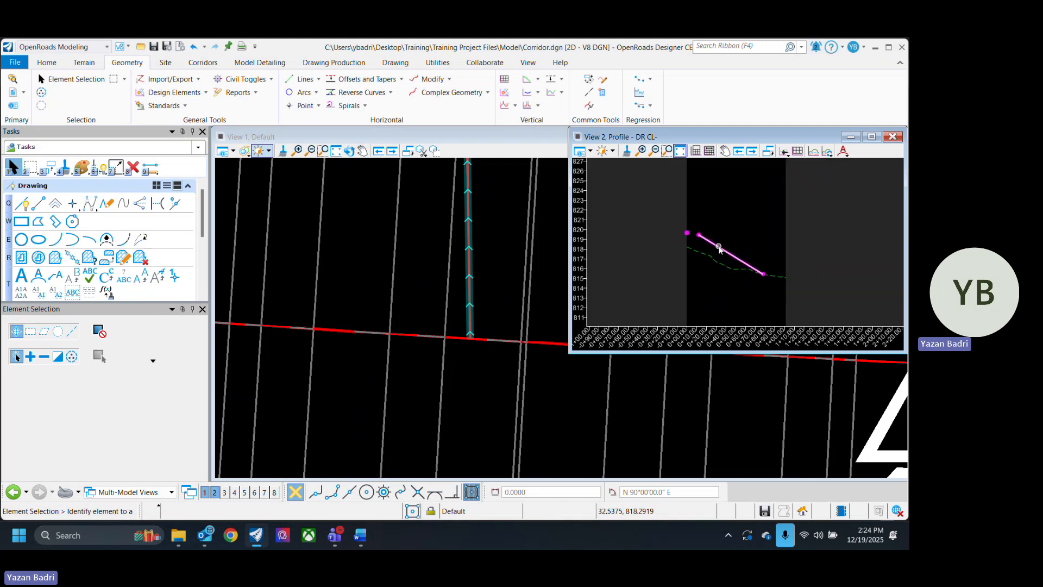
scroll(722, 255, "up", 3)
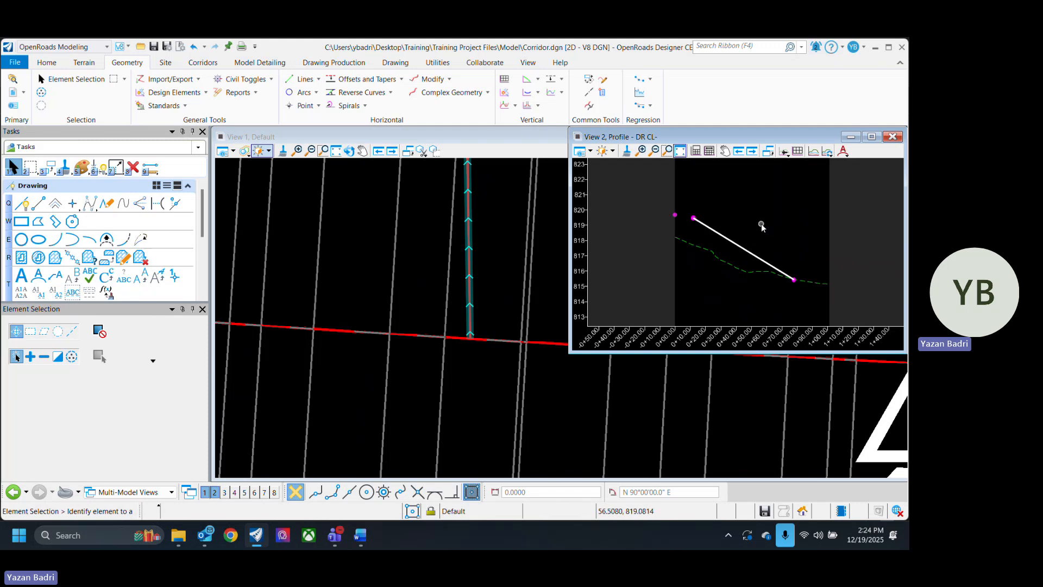
scroll(447, 387, "down", 4)
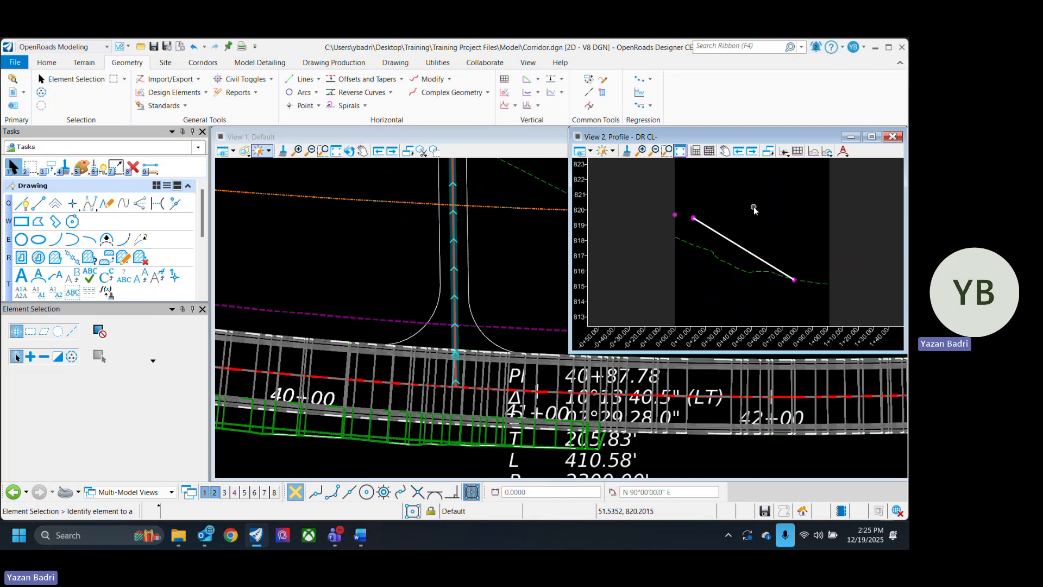
scroll(716, 303, "down", 2)
left_click(735, 266)
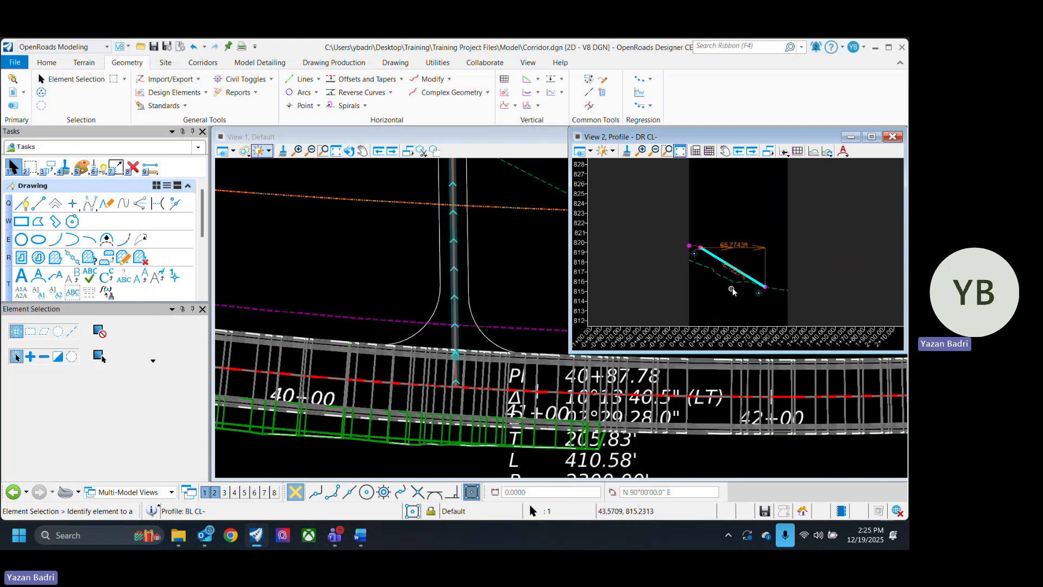
scroll(764, 268, "up", 2)
left_click(784, 265)
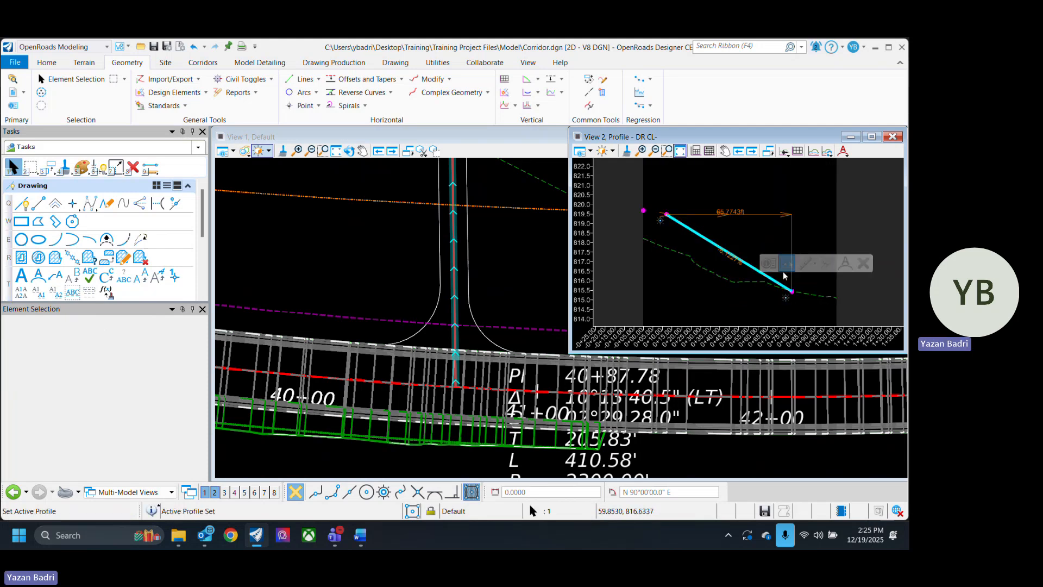
left_click(691, 287)
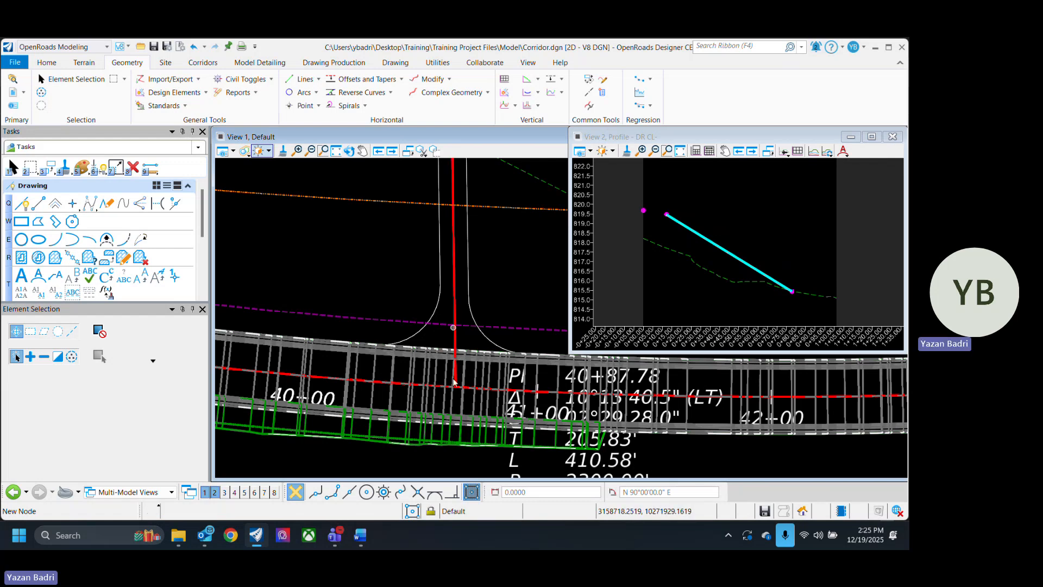
Begin a Single Offset Partial from the CR 332 pavement edge on the driveway side.
scroll(434, 416, "down", 3)
scroll(460, 371, "up", 3)
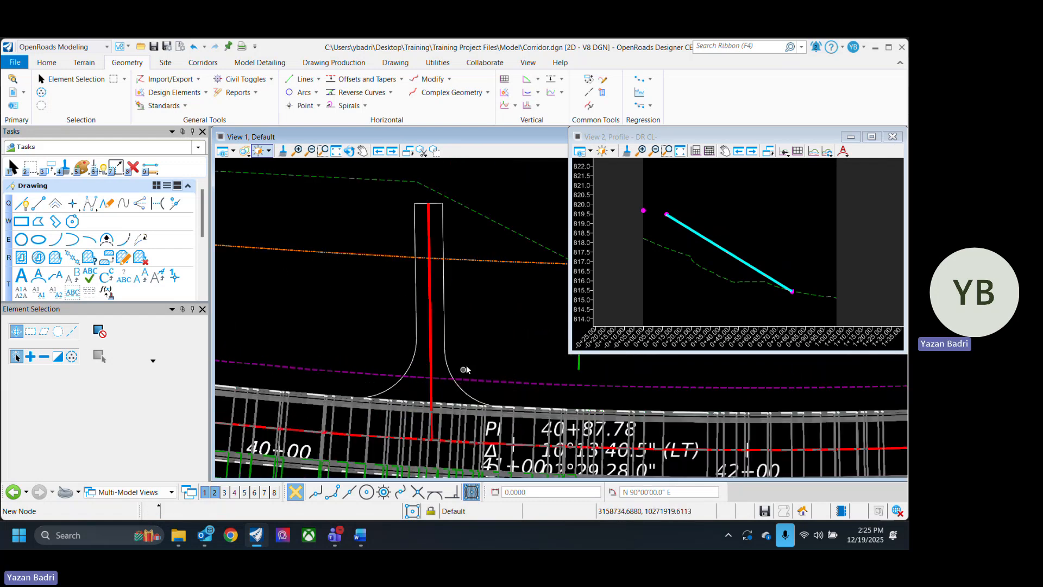
middle_click_drag(483, 361, 487, 302)
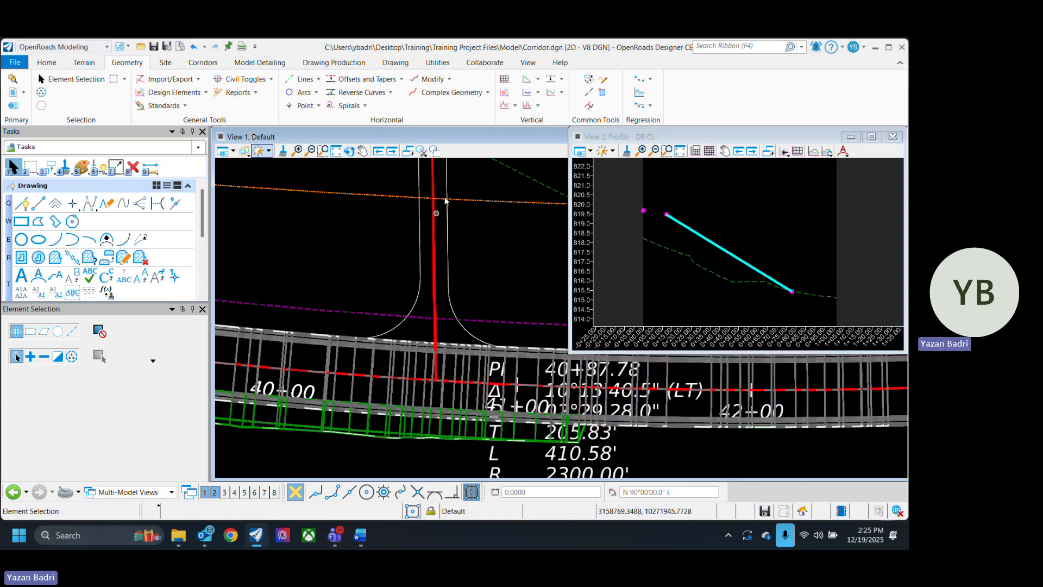
left_click(402, 80)
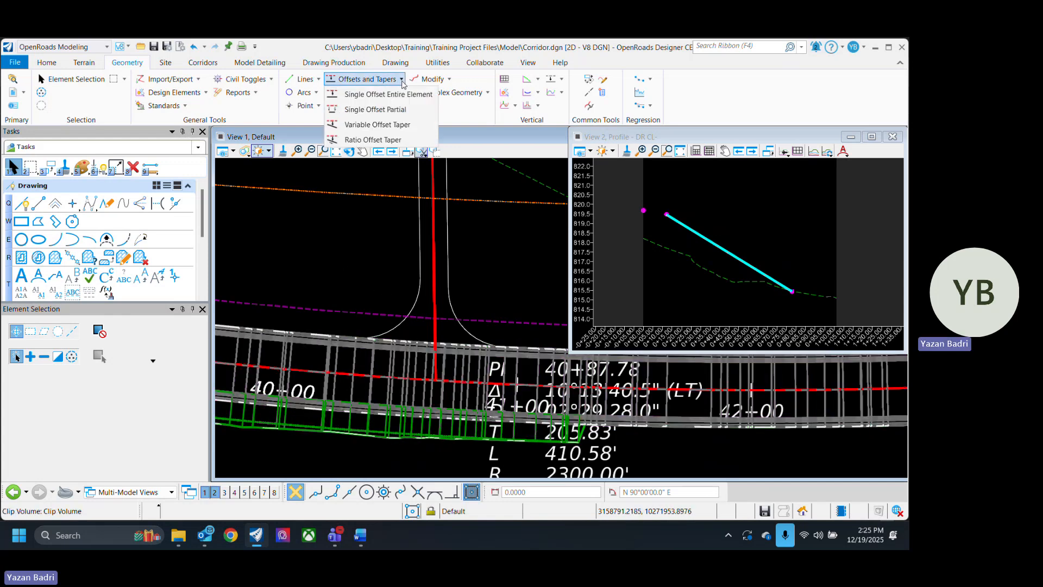
left_click(418, 112)
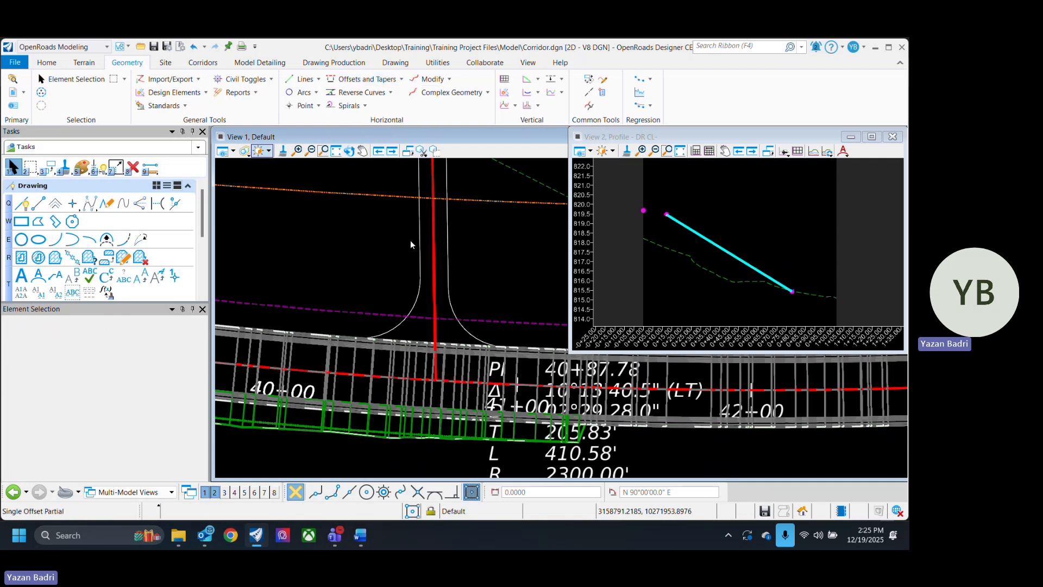
scroll(355, 357, "up", 3)
scroll(348, 350, "up", 2)
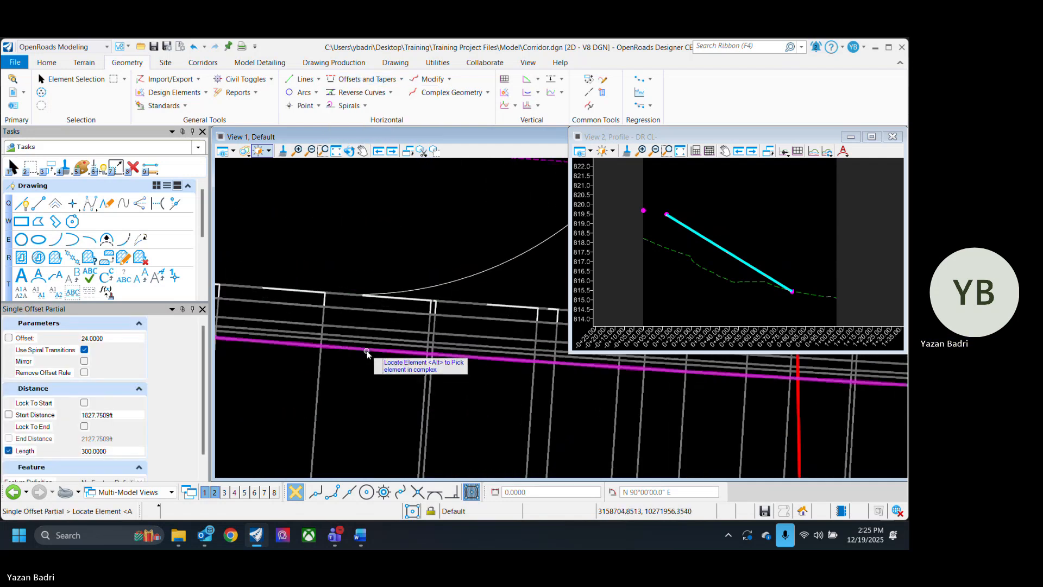
left_click(366, 354)
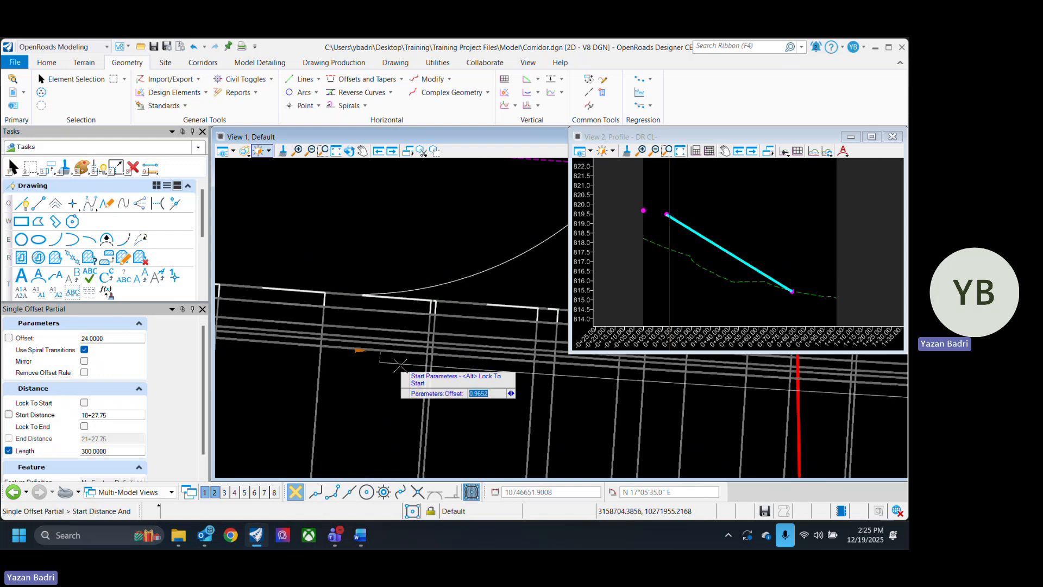
Assign the road edge-of-pavement feature definition from the linear Pavement group to the partial offset.
scroll(441, 372, "up", 2)
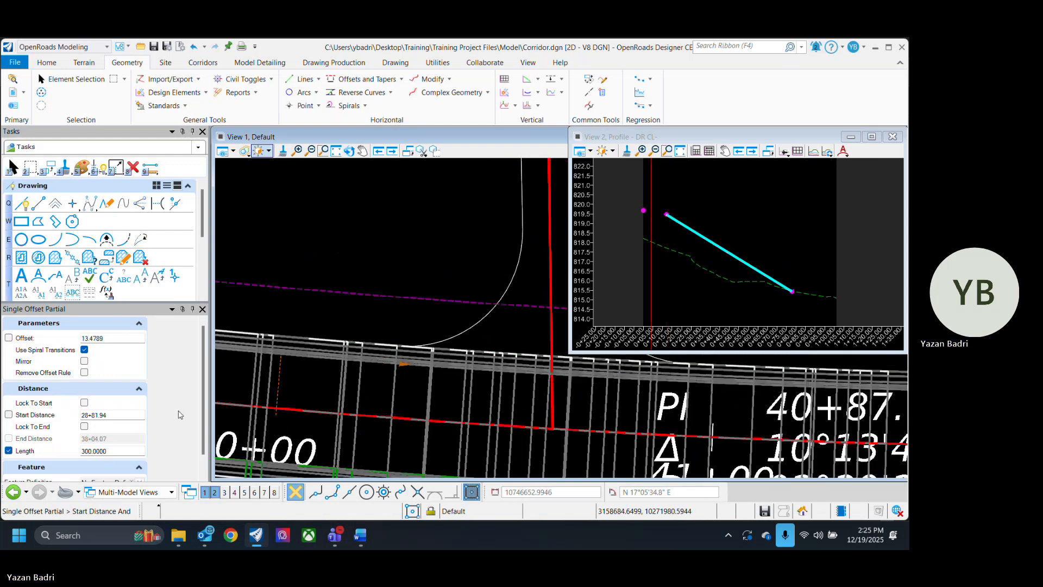
scroll(180, 414, "down", 1)
left_click(112, 460)
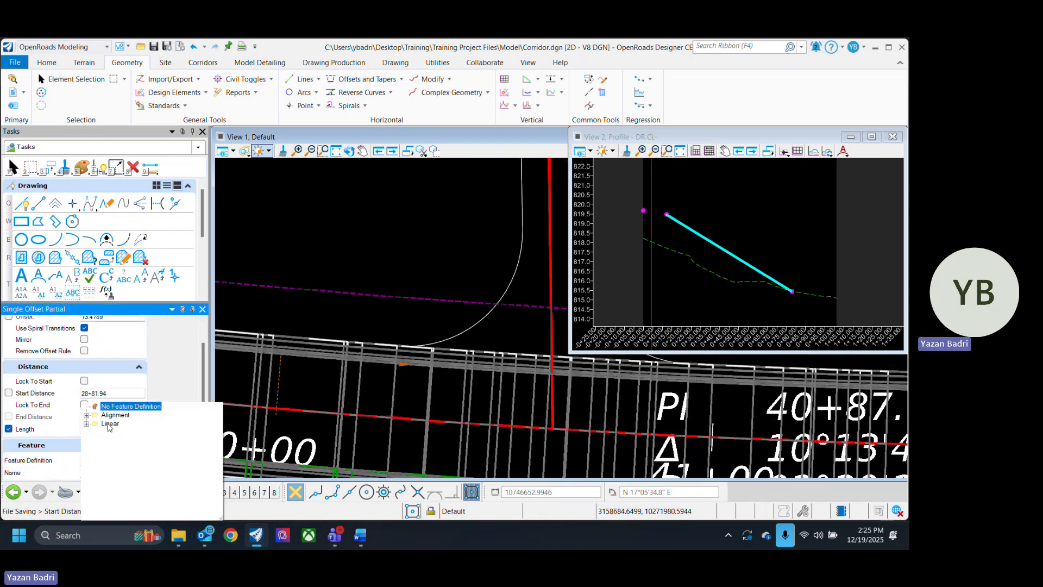
left_click(87, 416)
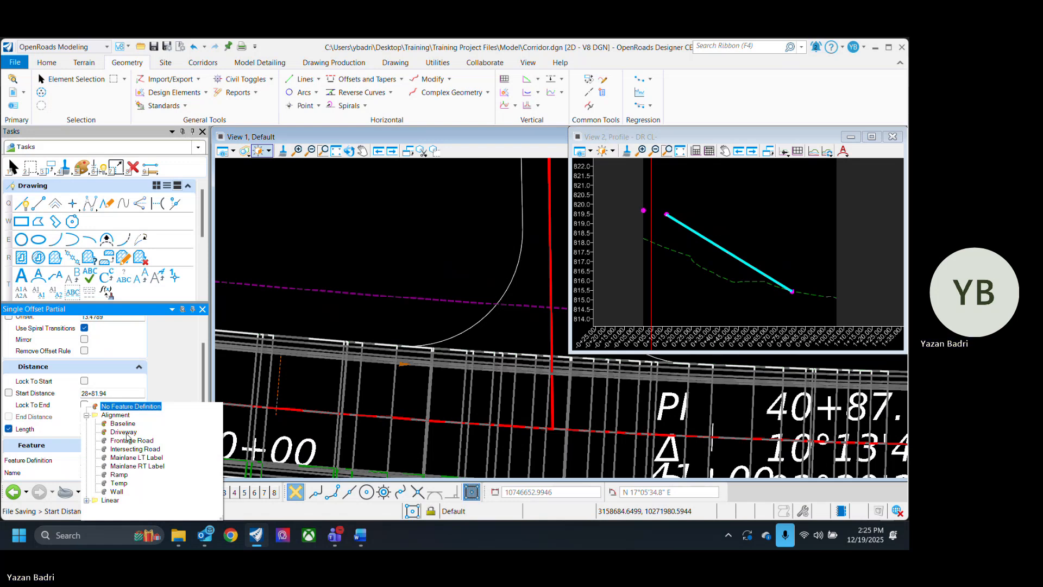
left_click(86, 500)
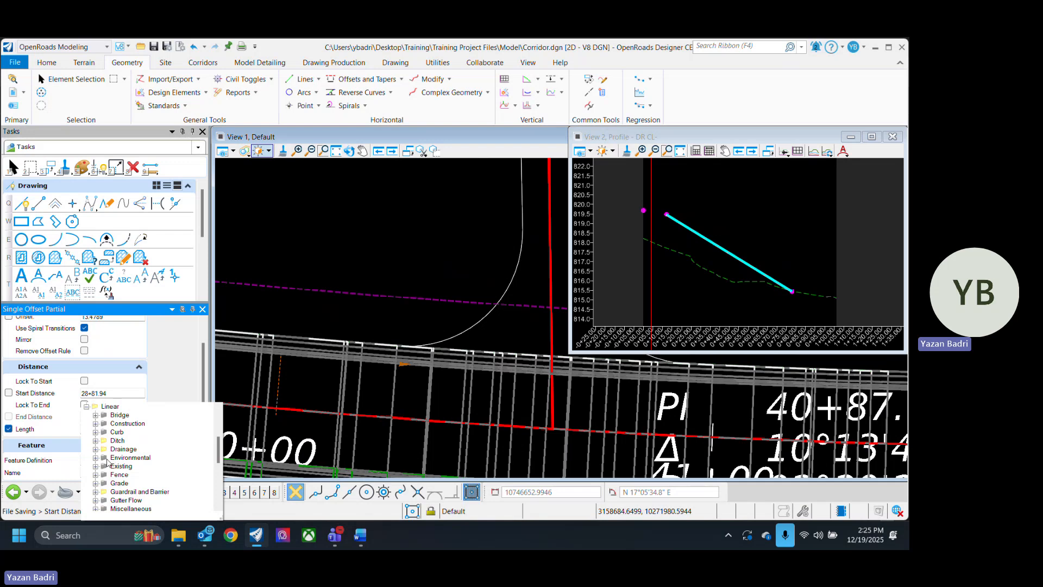
scroll(148, 472, "down", 4)
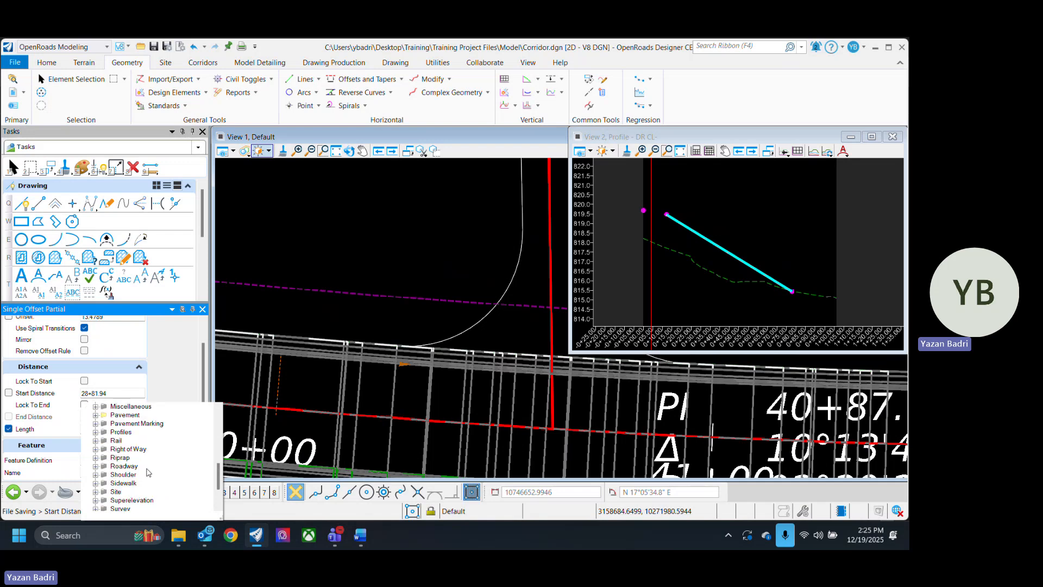
left_click(95, 415)
left_click(171, 450)
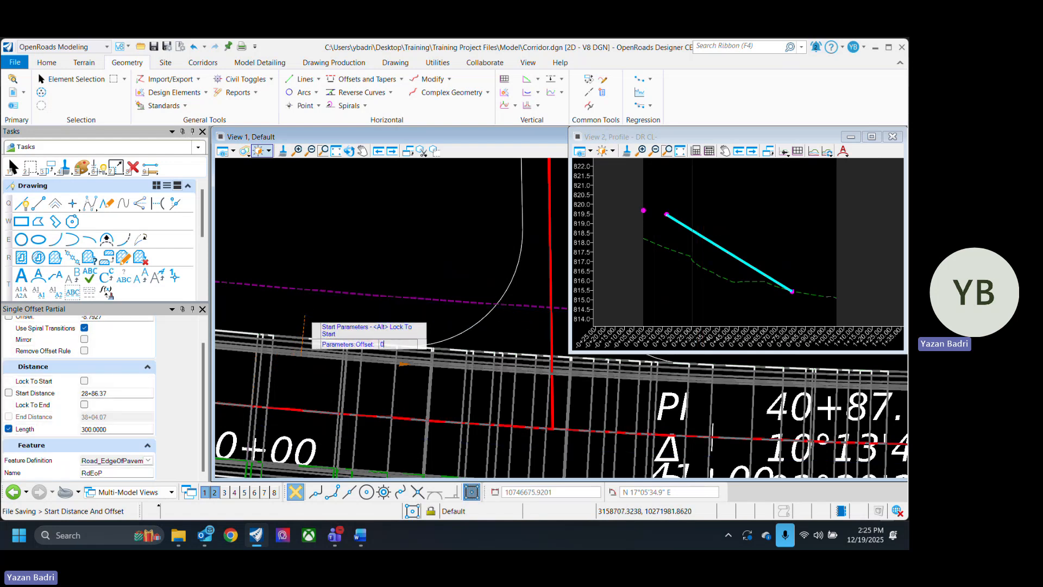
Set the partial offset distance to 0 and start it at about 29+03.48, near the start of the driveway's first return curve.
type("0")
key("Return")
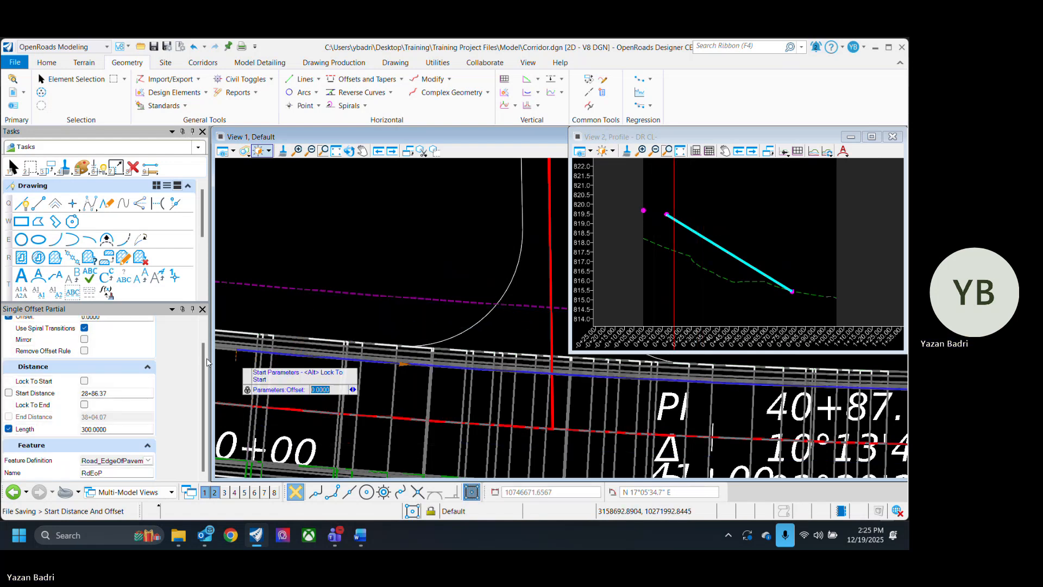
middle_click_drag(273, 374, 409, 379)
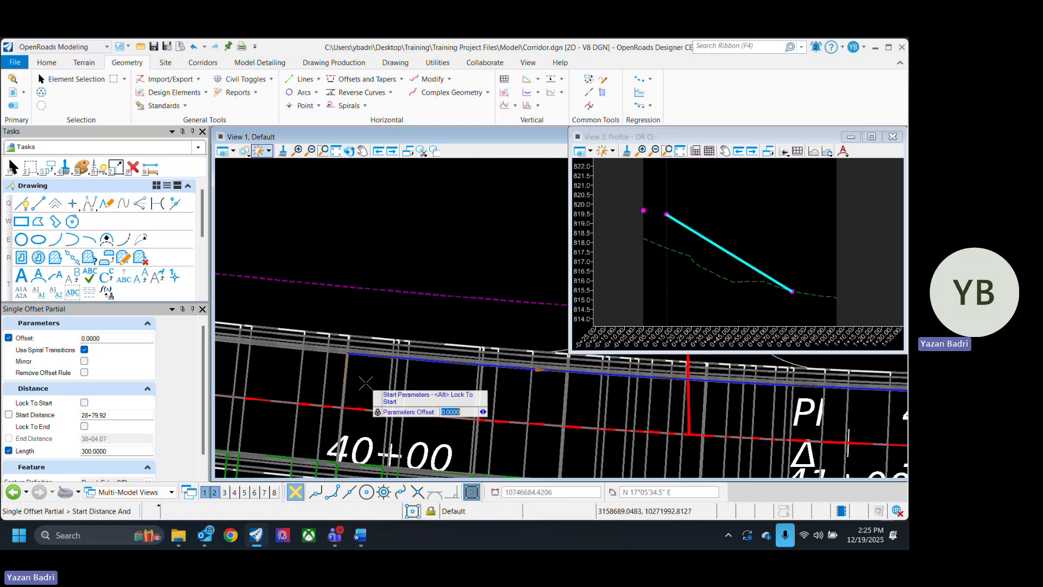
middle_click_drag(471, 384, 346, 383)
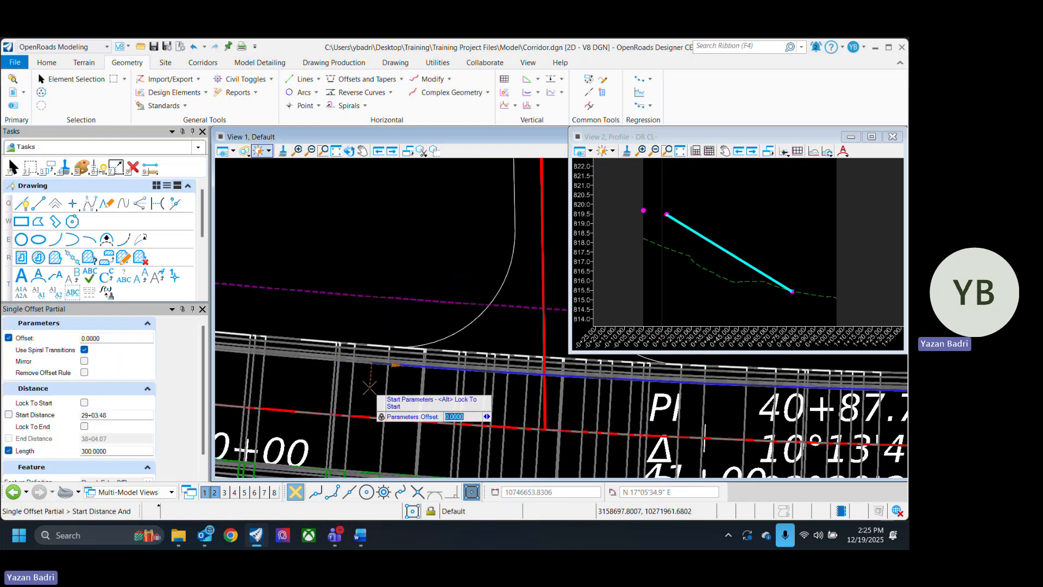
left_click(361, 383)
Release the fixed length and end the partial offset where the opposite return curve meets the road, making it about 67.84 ft long.
scroll(350, 389, "down", 2)
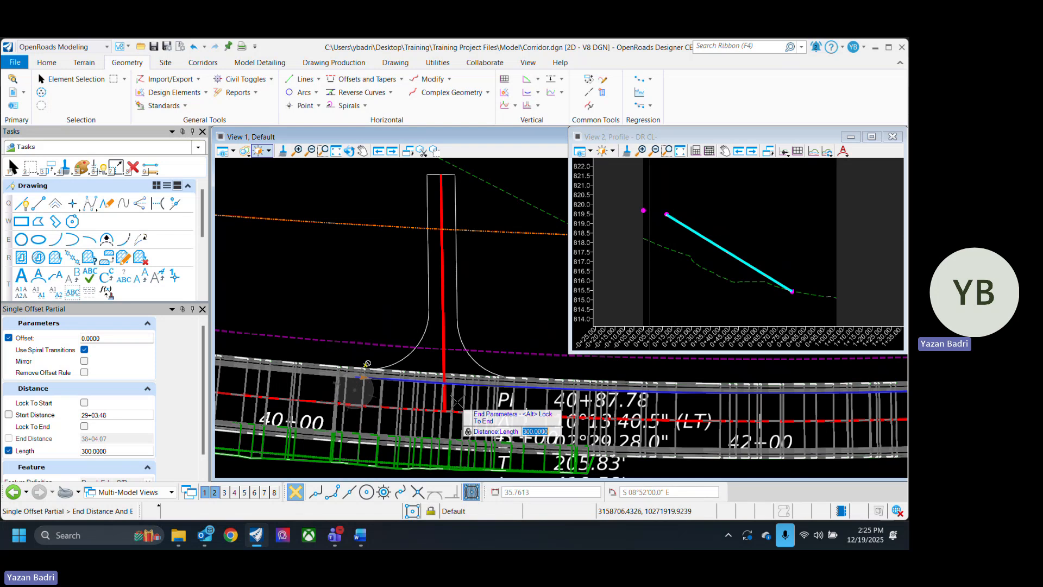
scroll(524, 395, "up", 2)
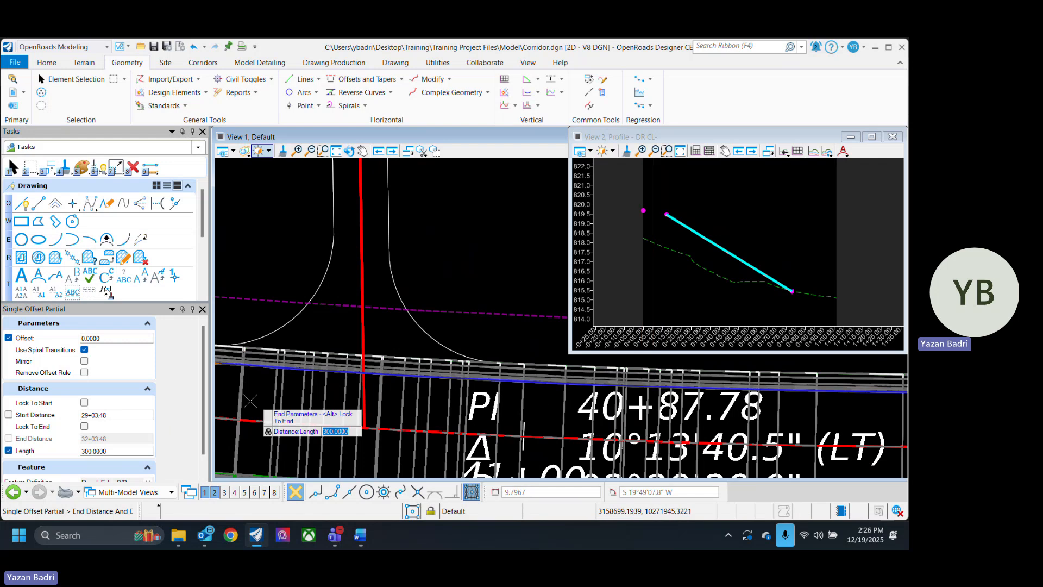
mouse_move(203, 395)
left_mouse_down()
mouse_move(203, 441)
mouse_move(202, 390)
left_mouse_up()
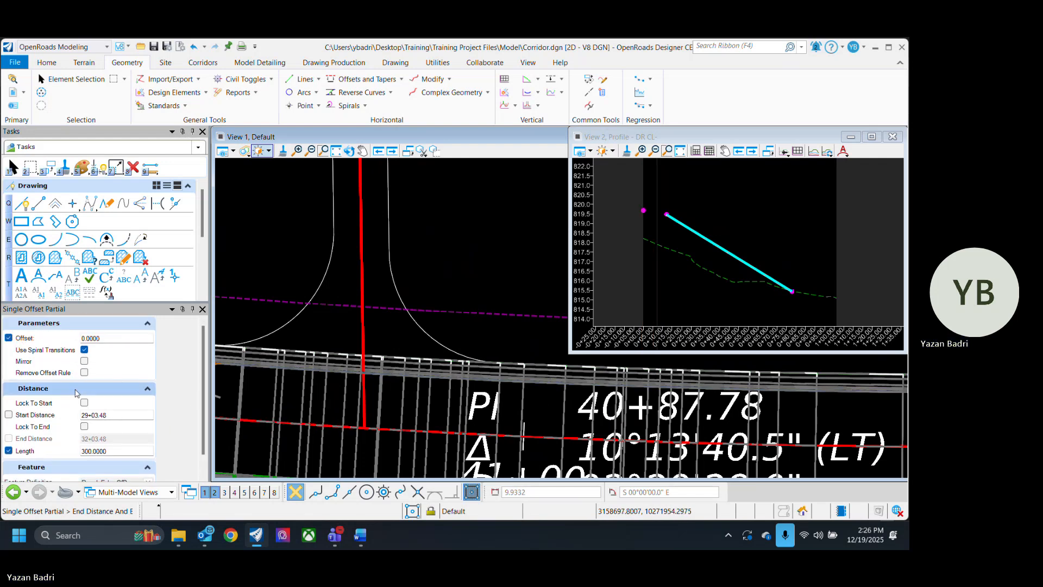
left_click(9, 451)
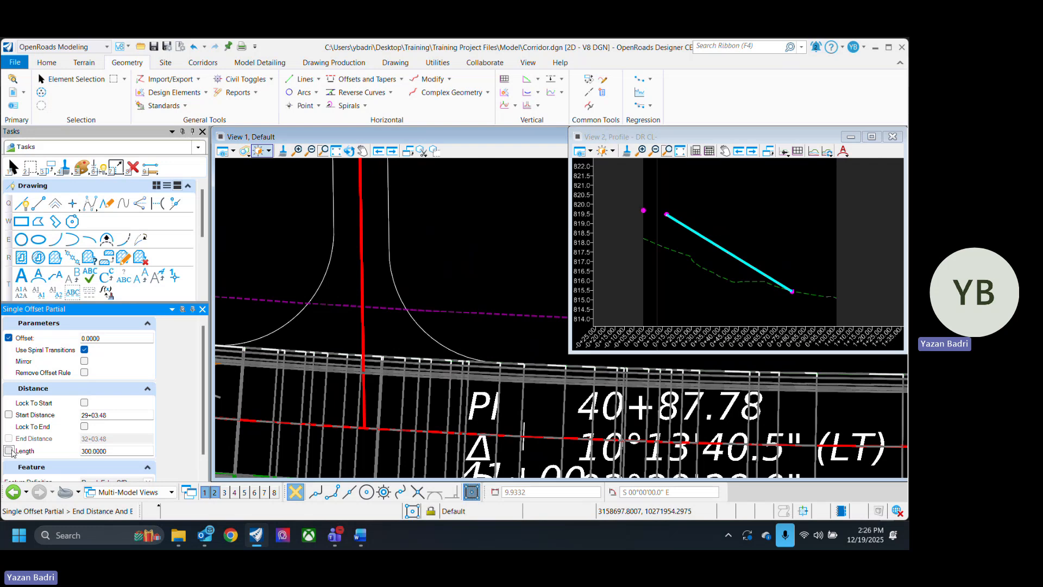
scroll(551, 429, "up", 4)
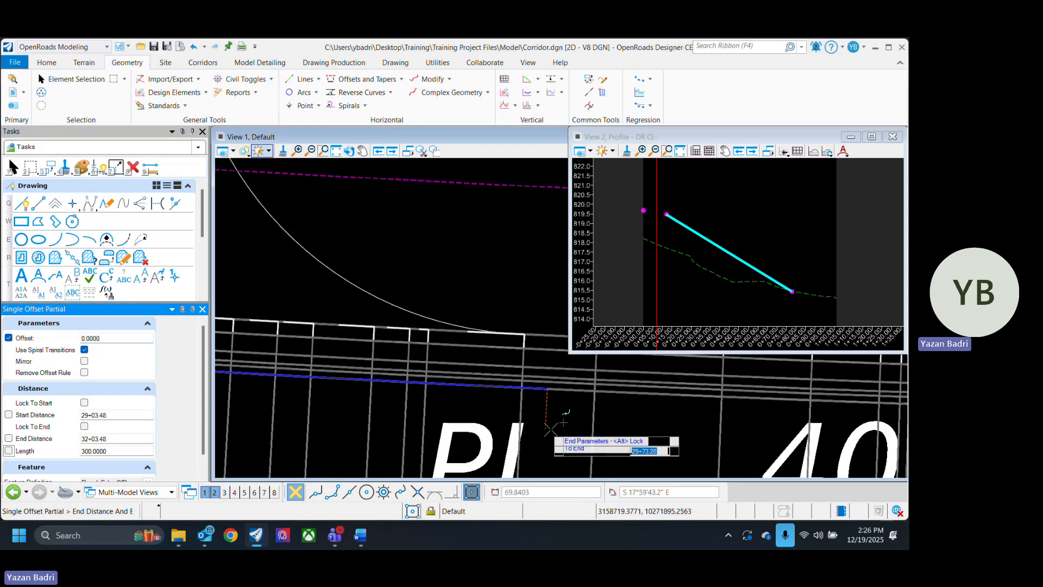
left_click(519, 412)
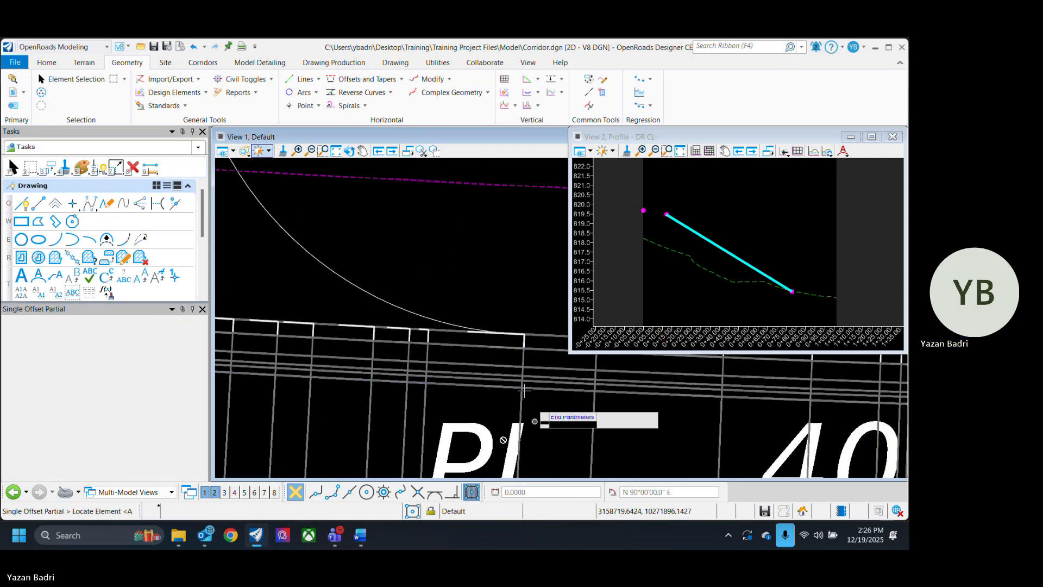
Turn off the display of all six attached references so only the corridor file's own geometry shows.
left_click(71, 80)
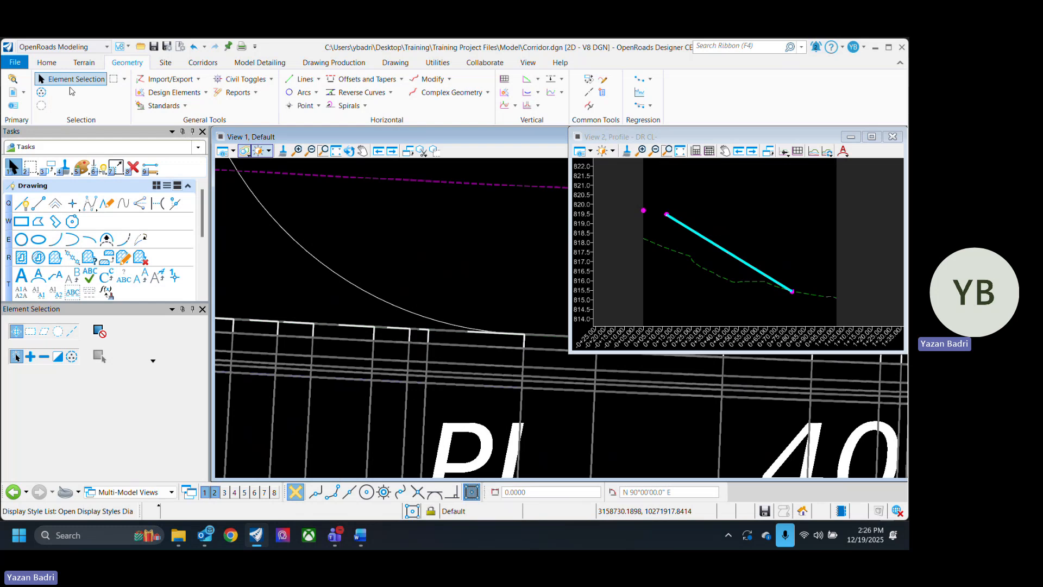
left_click(13, 92)
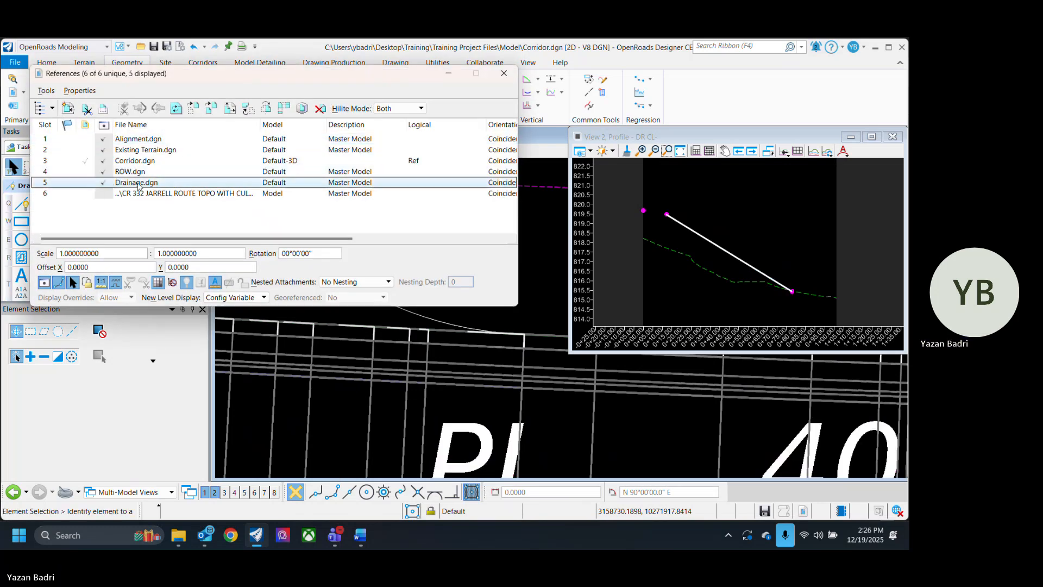
key("ctrl+a")
left_click(103, 161)
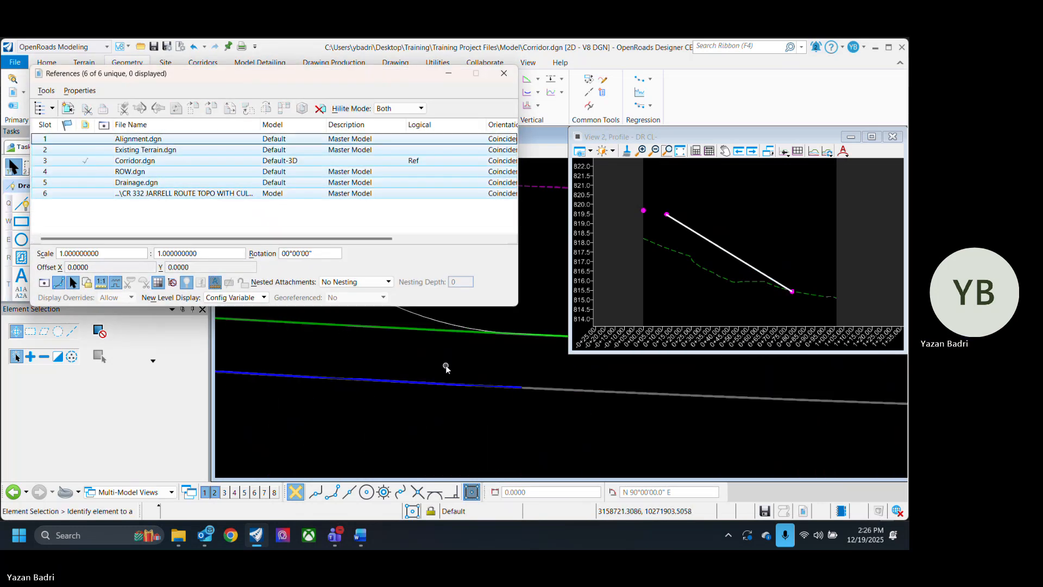
scroll(445, 367, "down", 2)
scroll(517, 431, "up", 1)
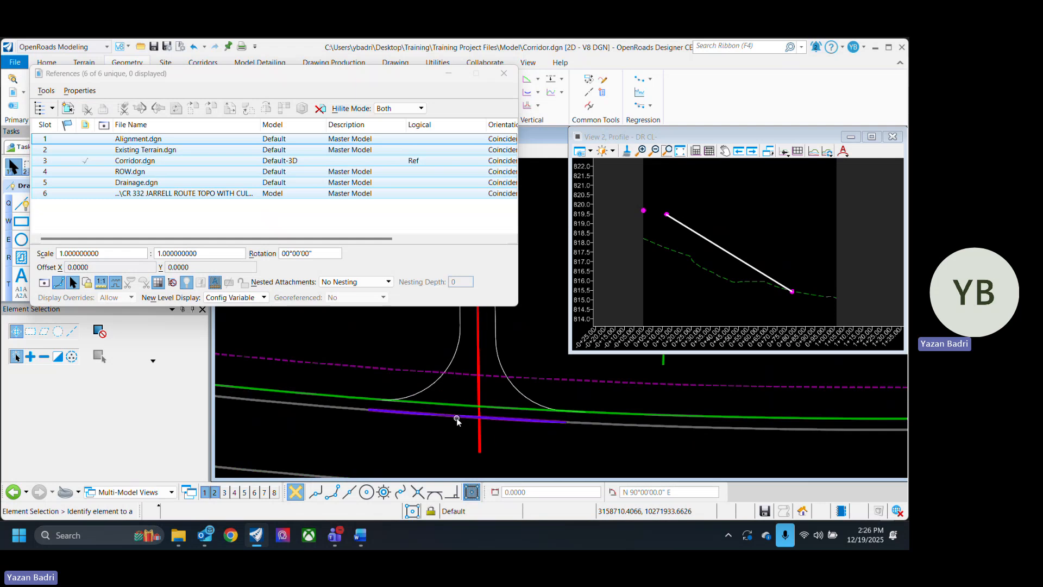
left_click(443, 421)
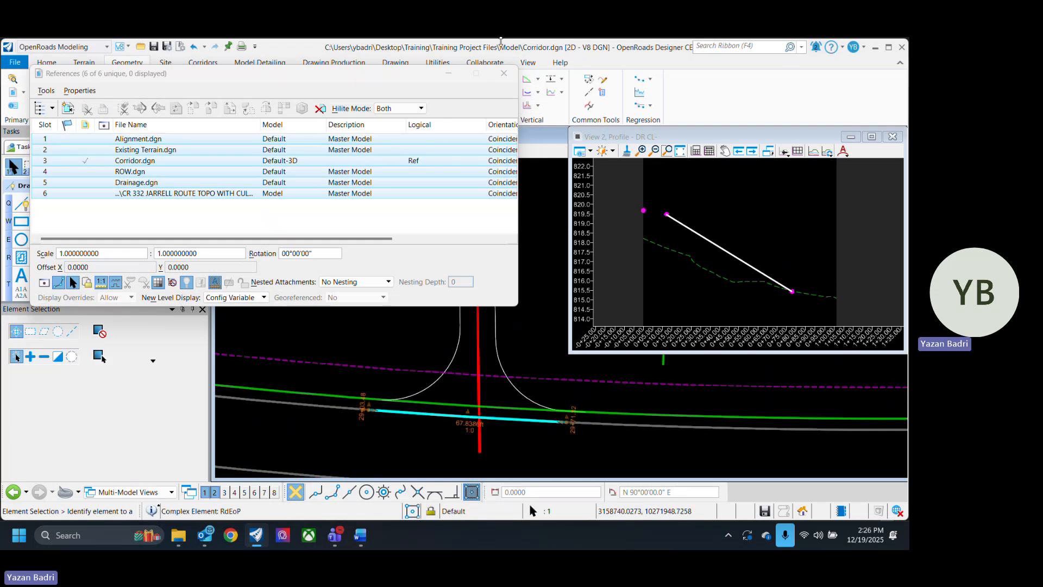
left_click(503, 73)
Examine the new pavement-edge segment against the driveway centerline and the full CR 332 edge of pavement.
left_click(444, 441)
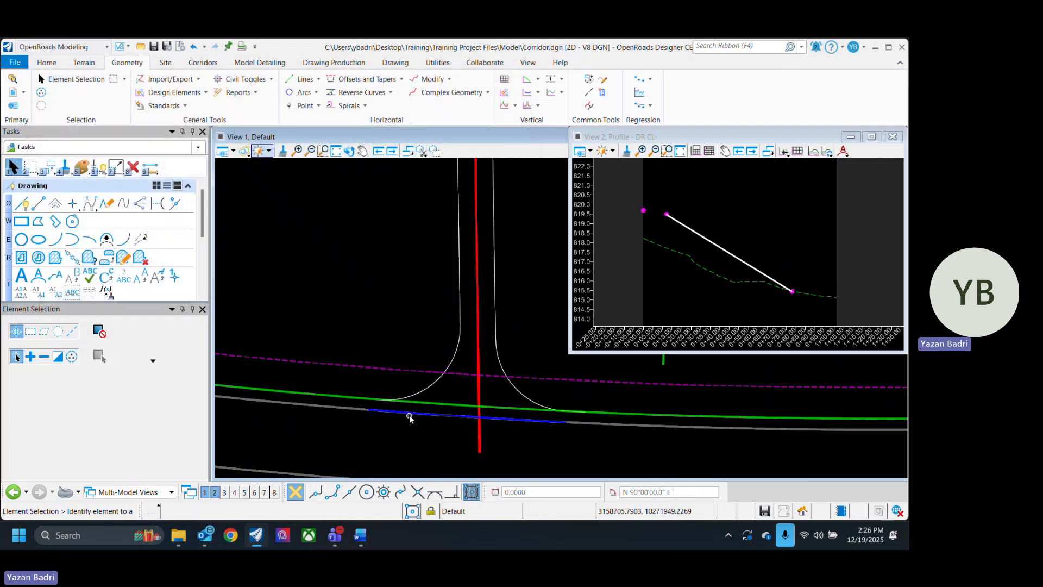
left_click(408, 413)
left_click(397, 443)
left_click(480, 363)
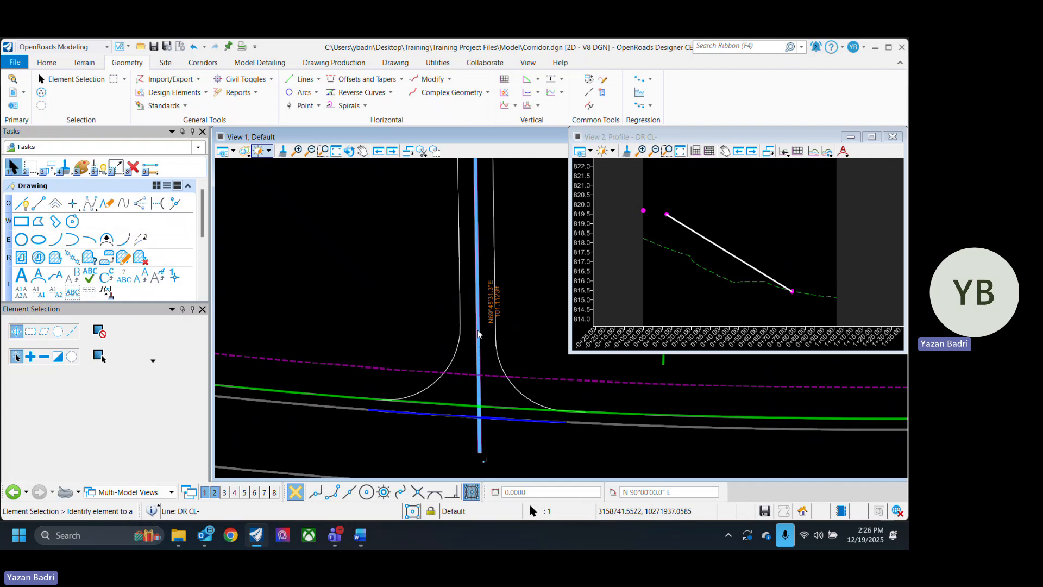
left_click(425, 338)
scroll(425, 353, "down", 1)
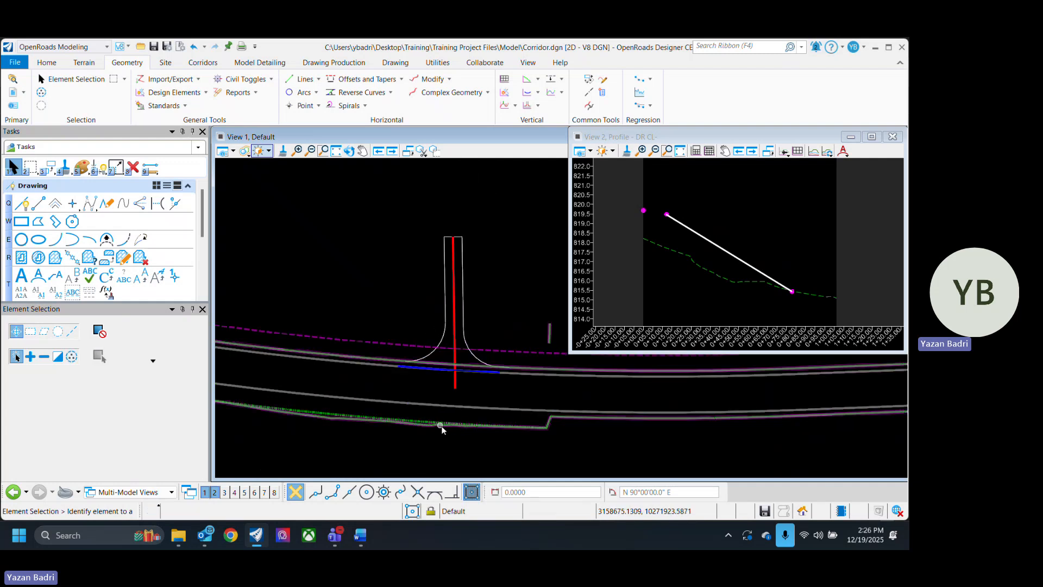
scroll(430, 367, "up", 2)
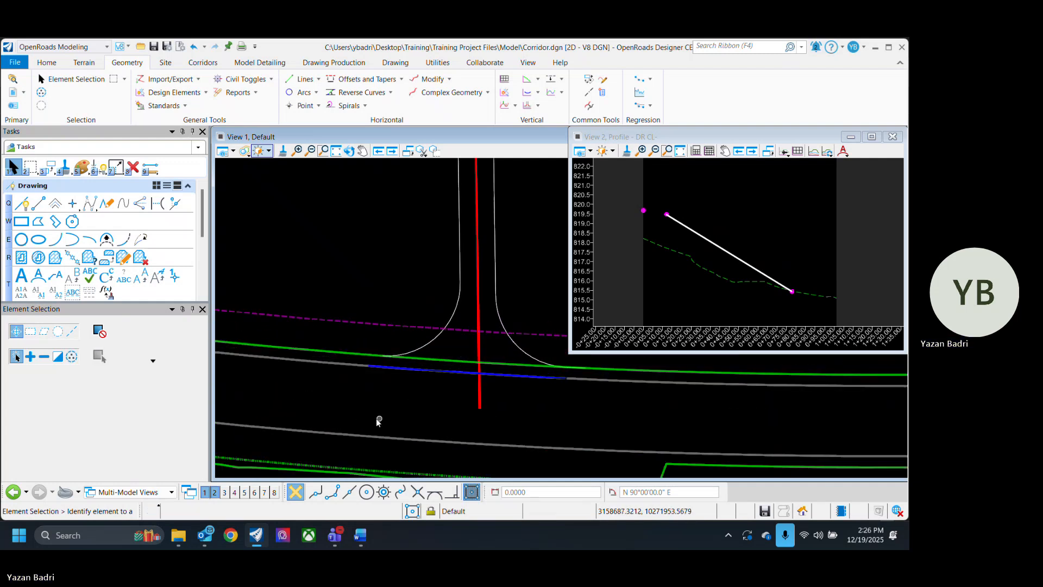
left_click(425, 374)
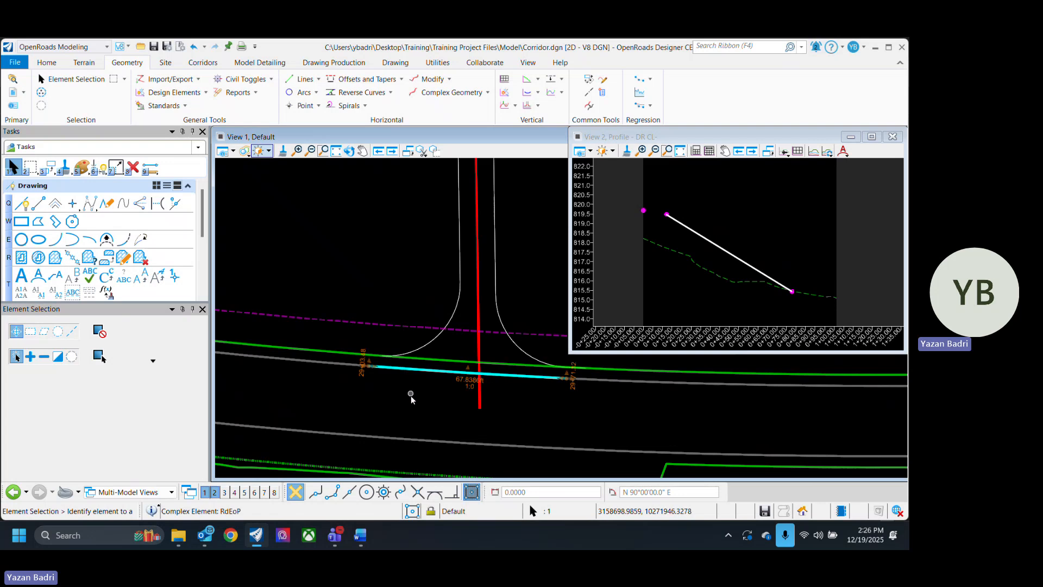
left_click(424, 398)
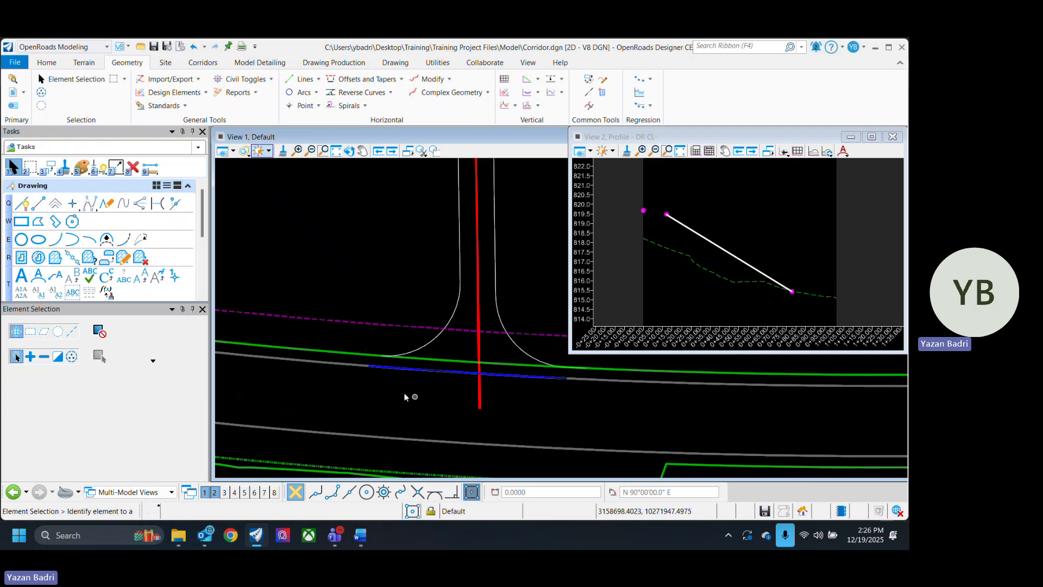
left_click(342, 361)
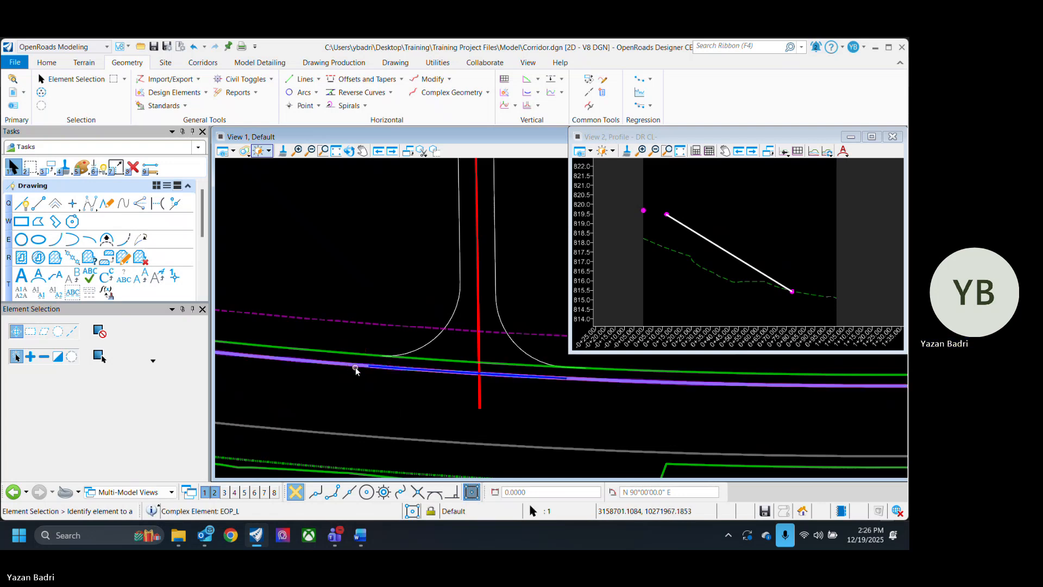
left_click(383, 390)
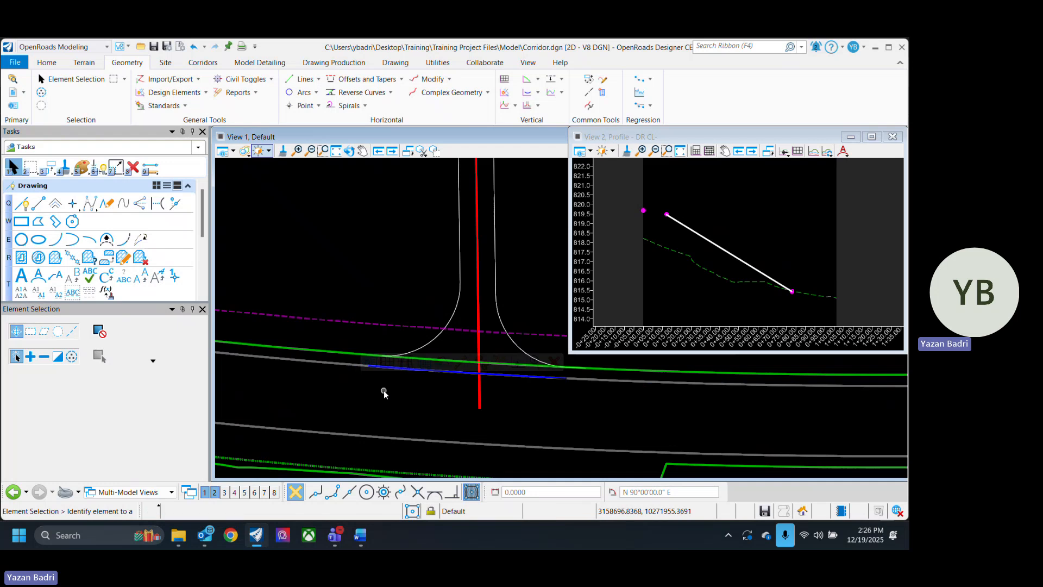
Open the profile model of the new pavement-edge segment in View 2.
left_click(426, 367)
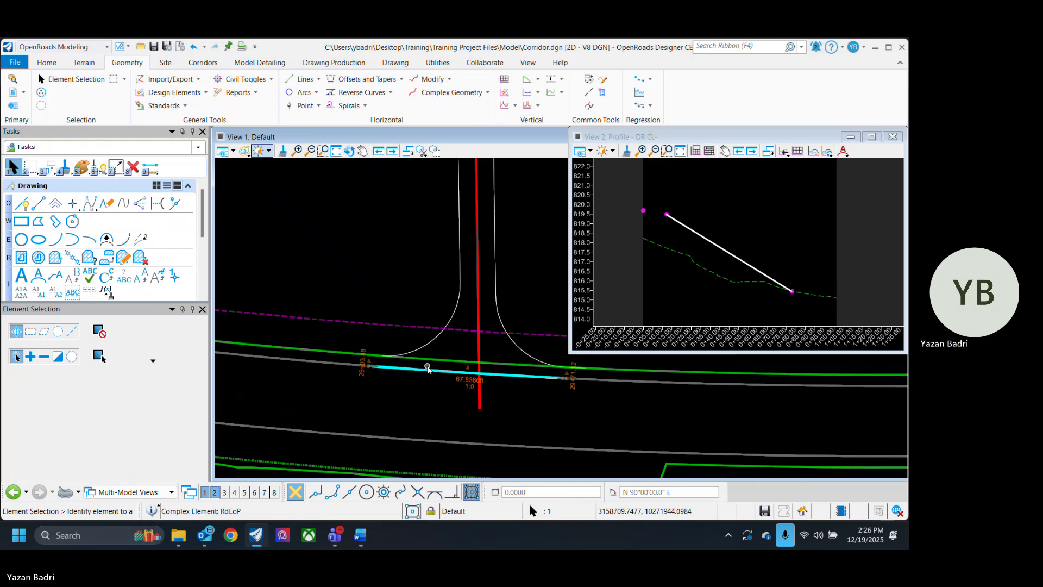
mouse_move(429, 368)
left_click(462, 364)
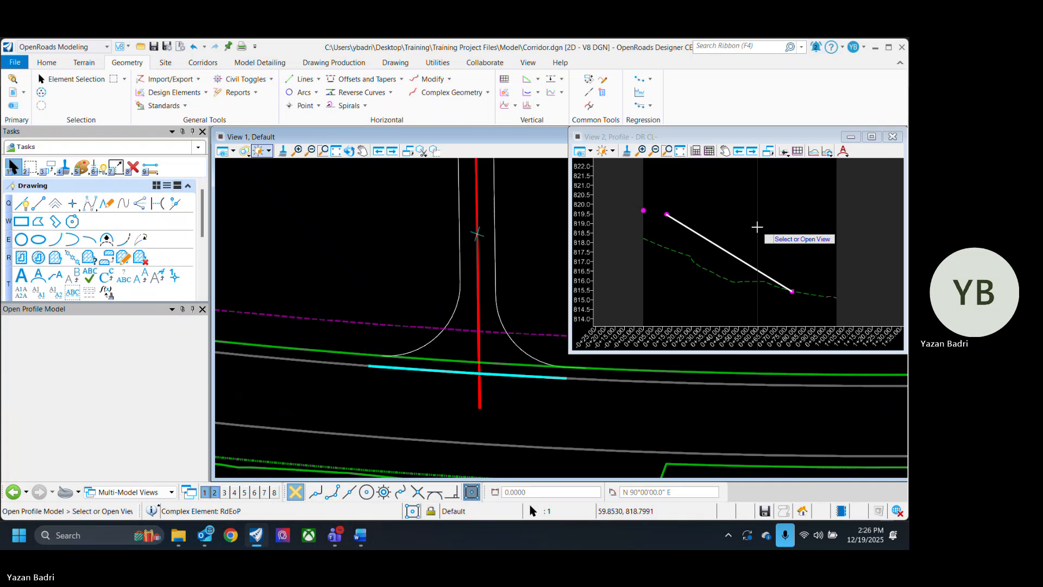
left_click(757, 226)
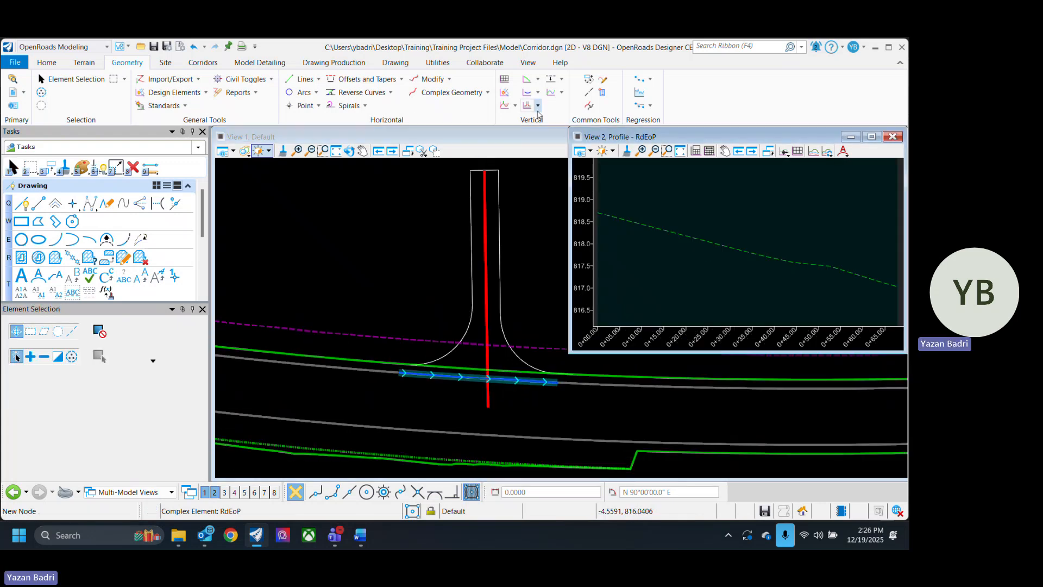
Project the CR 332 edge-of-pavement profile onto the new pavement-edge segment over its full range with Project Profile Range To Element.
left_click(515, 106)
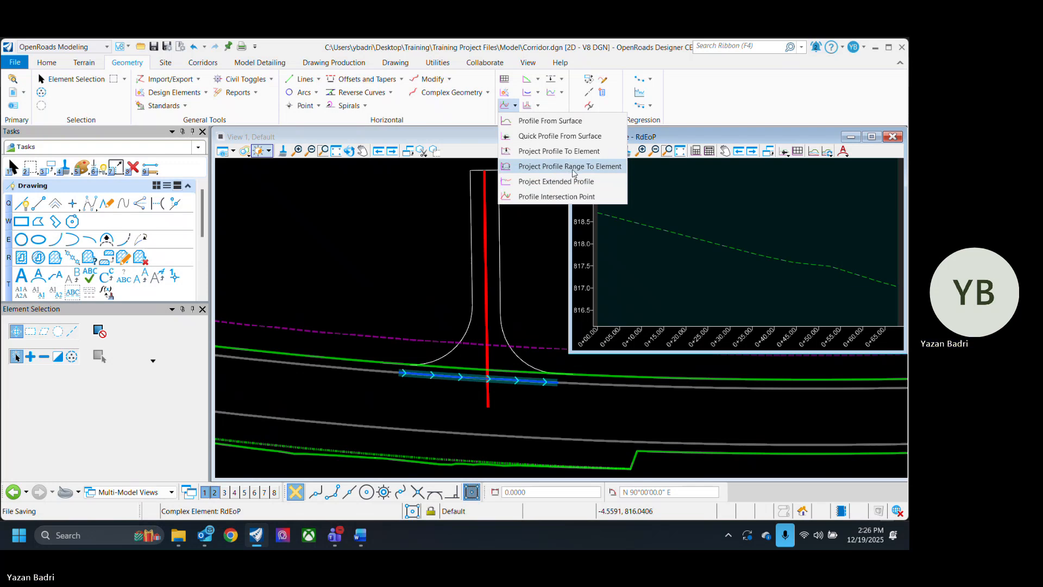
left_click(573, 166)
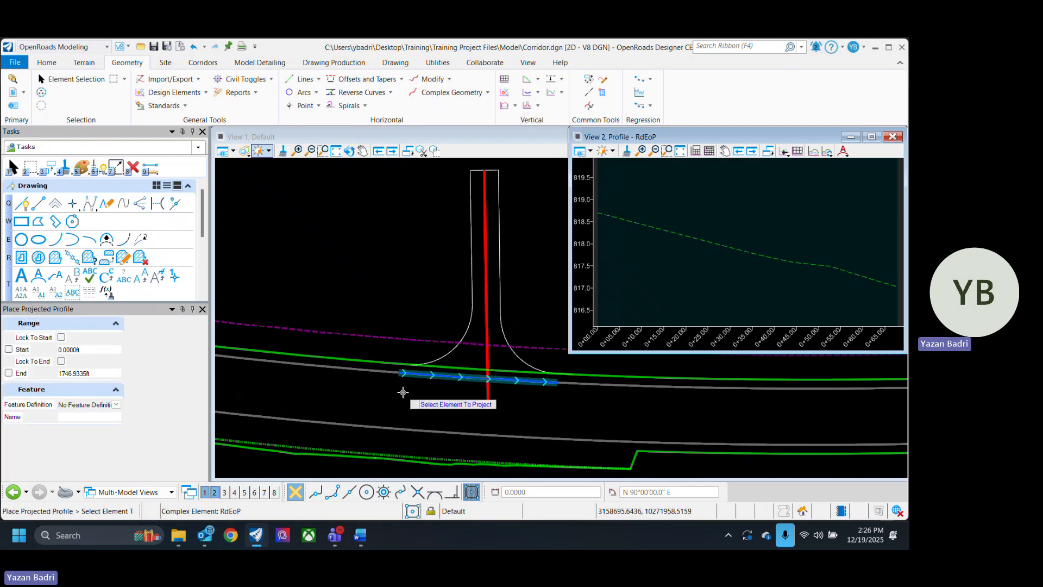
left_click(379, 374)
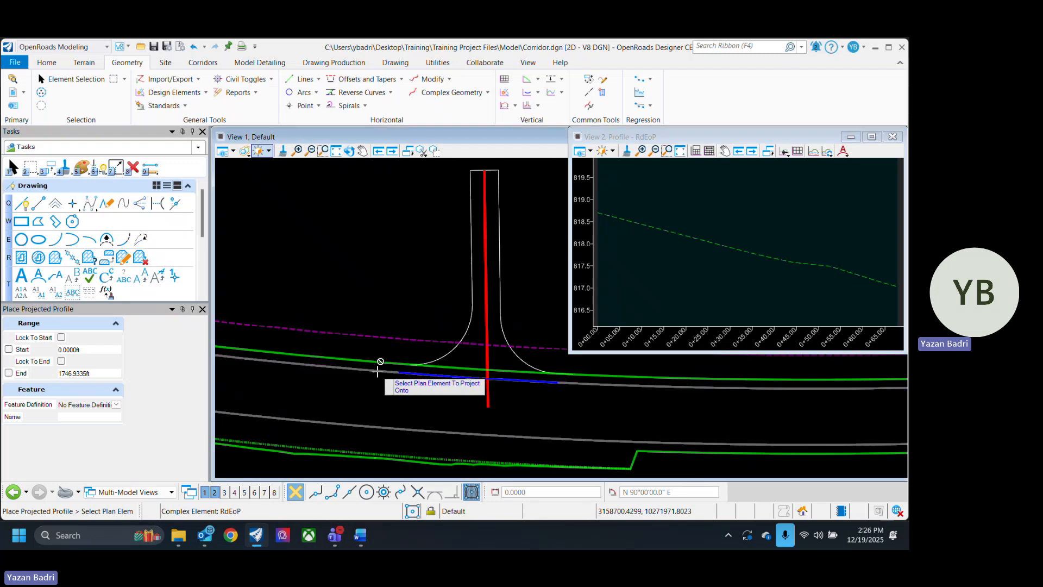
left_click(428, 375)
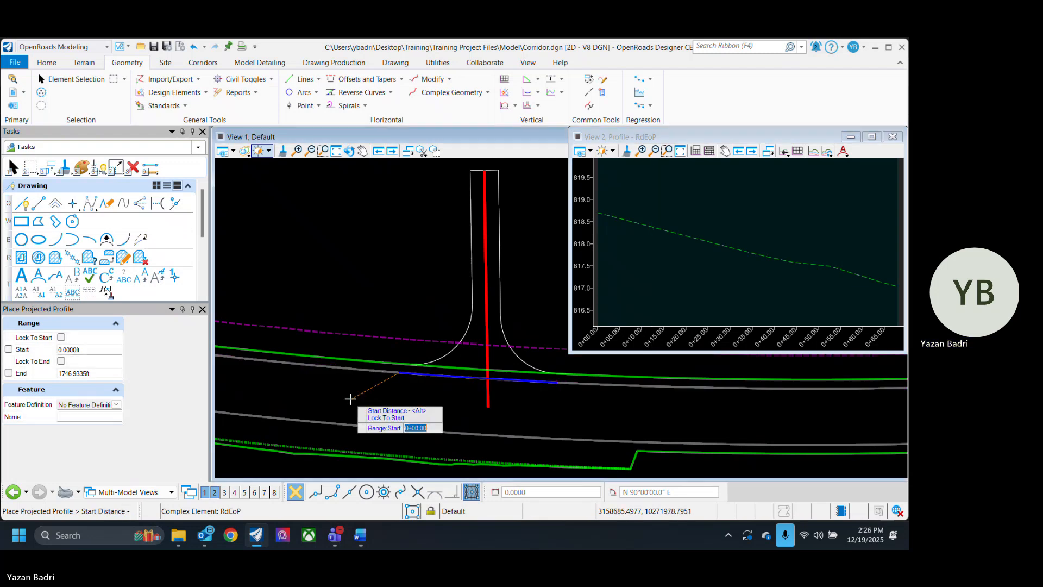
left_click(349, 401)
left_click(652, 408)
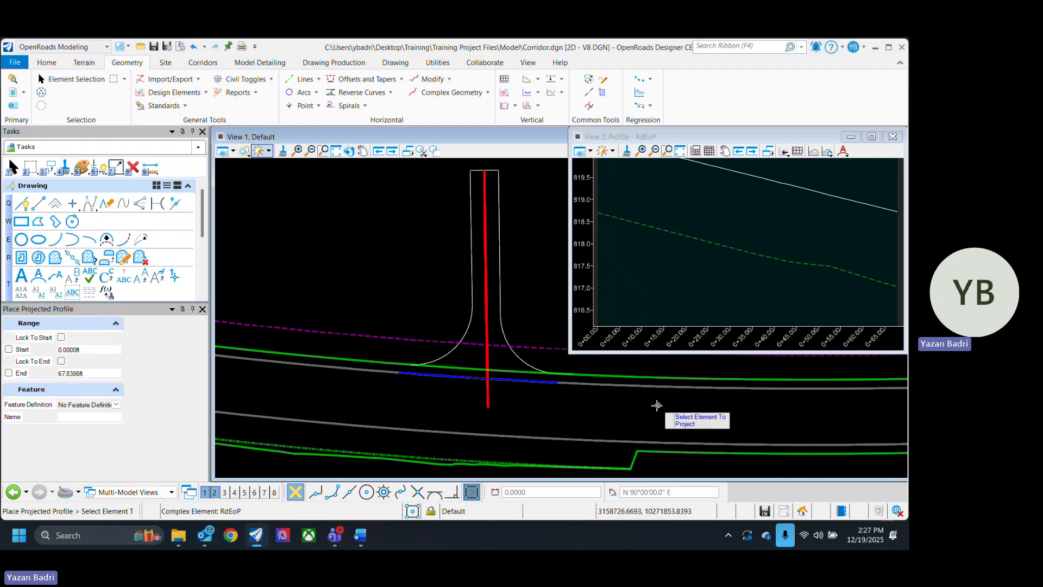
Set the projected profile as the active profile of the new pavement-edge segment.
left_click(70, 79)
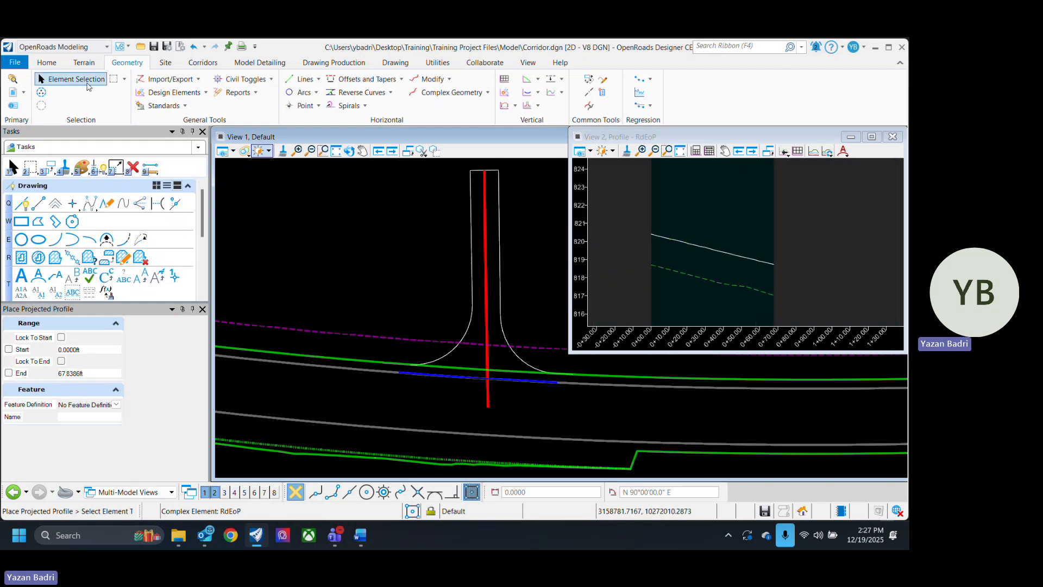
left_click(723, 254)
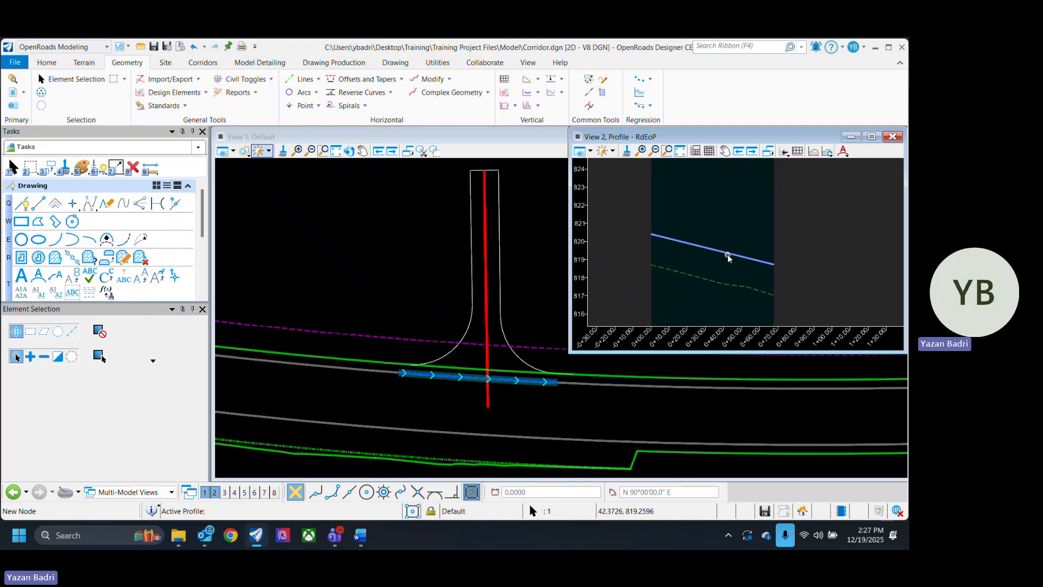
left_click(711, 231)
left_click(659, 373)
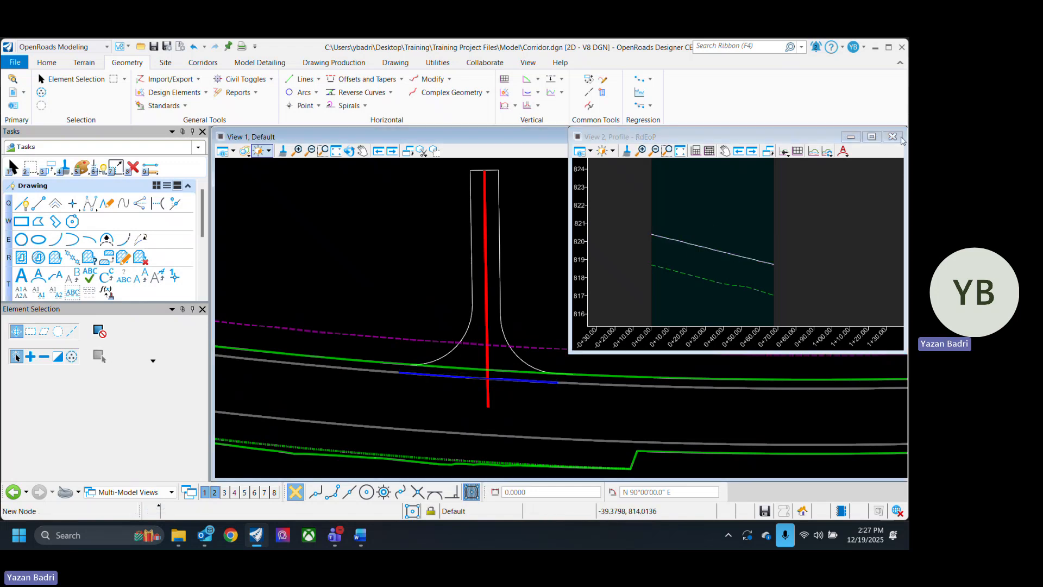
Close the profile view and move the right driveway return arc so its lower end sits on the end of the new pavement-edge segment.
left_click(892, 136)
middle_click_drag(521, 328, 522, 350)
scroll(424, 422, "up", 2)
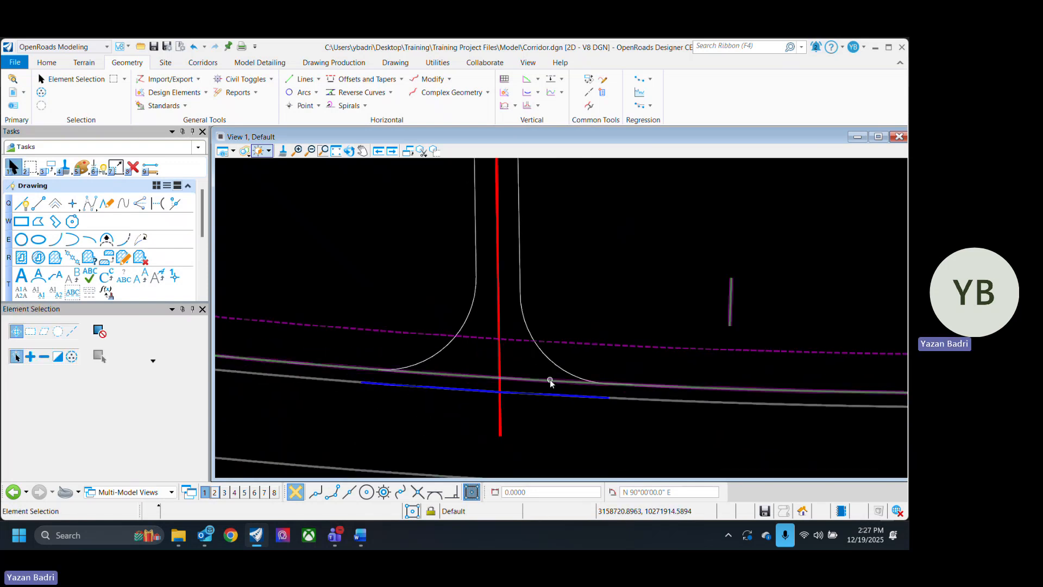
left_click(562, 370)
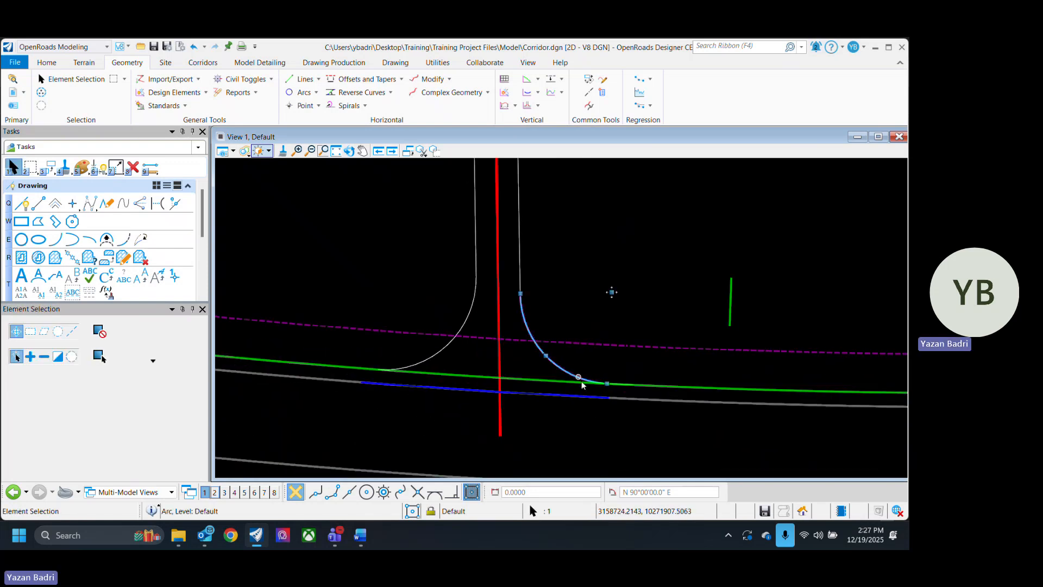
right_click(574, 304)
left_click(595, 334)
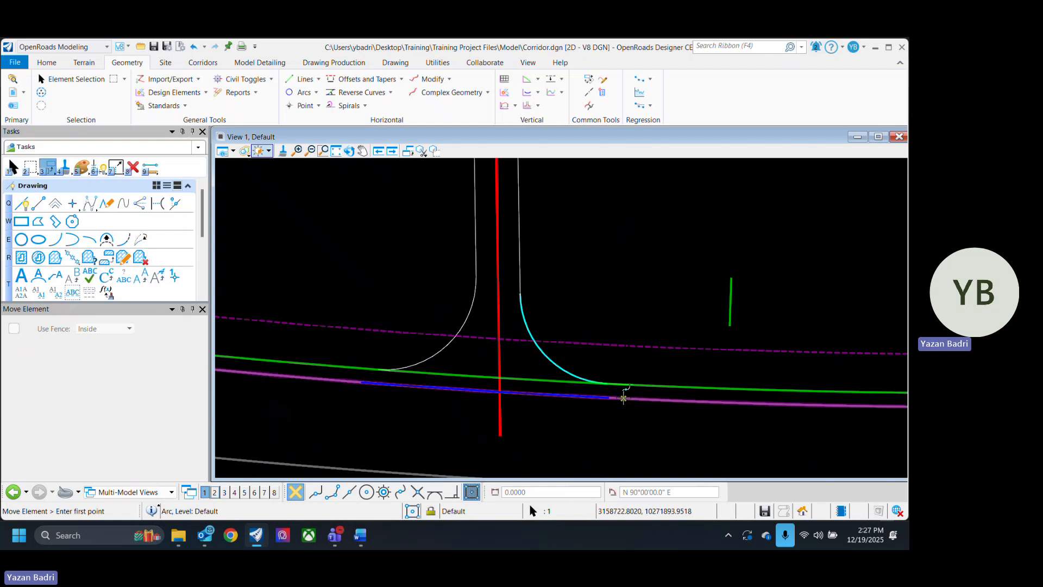
left_click(608, 383)
left_click(608, 398)
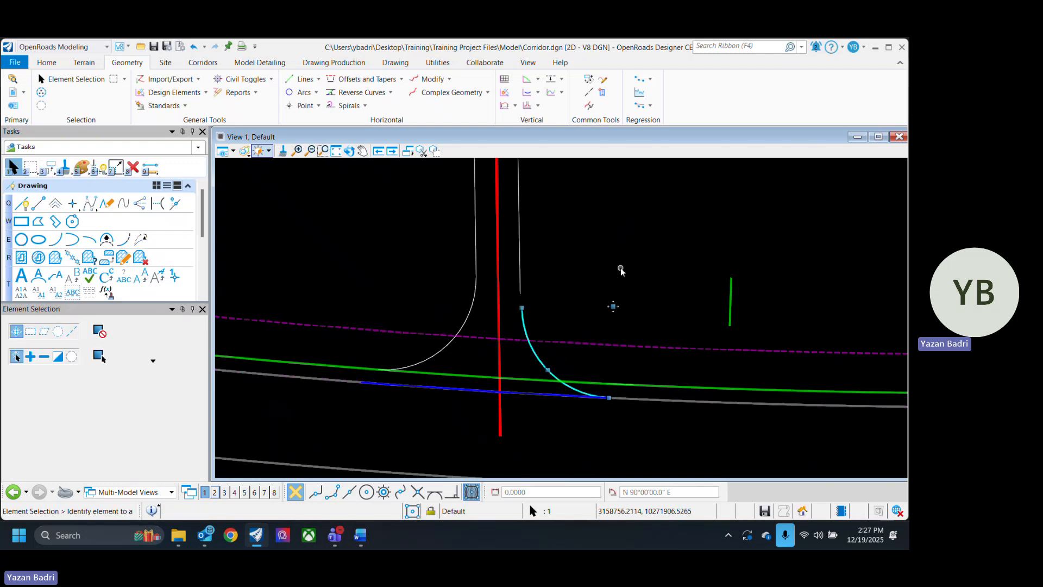
left_click(620, 270)
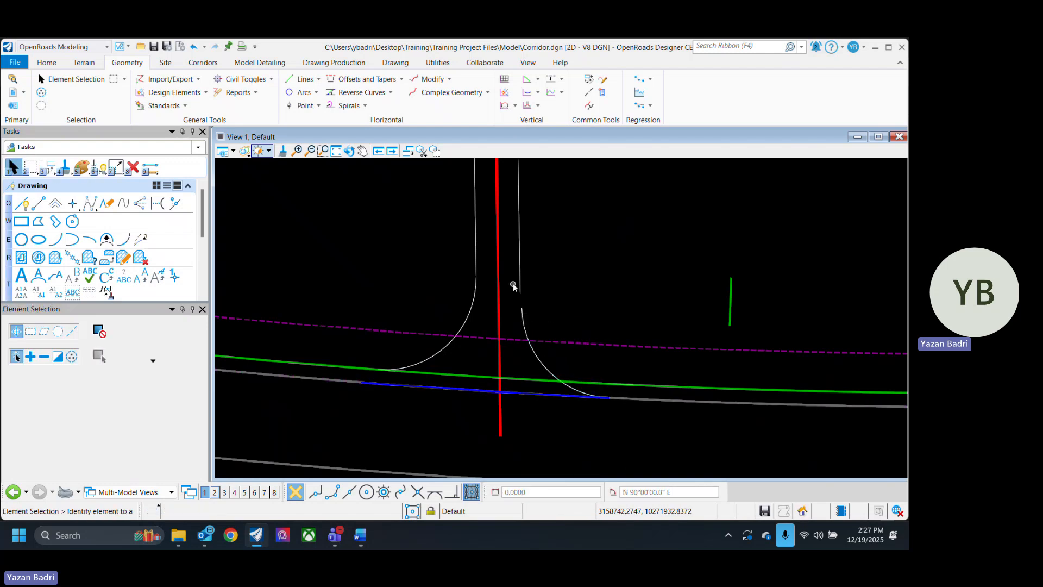
Move the left driveway return arc onto the new pavement-edge segment and shift it along the segment to line up with the driveway's left edge.
left_click(470, 324)
right_click(386, 279)
left_click(426, 309)
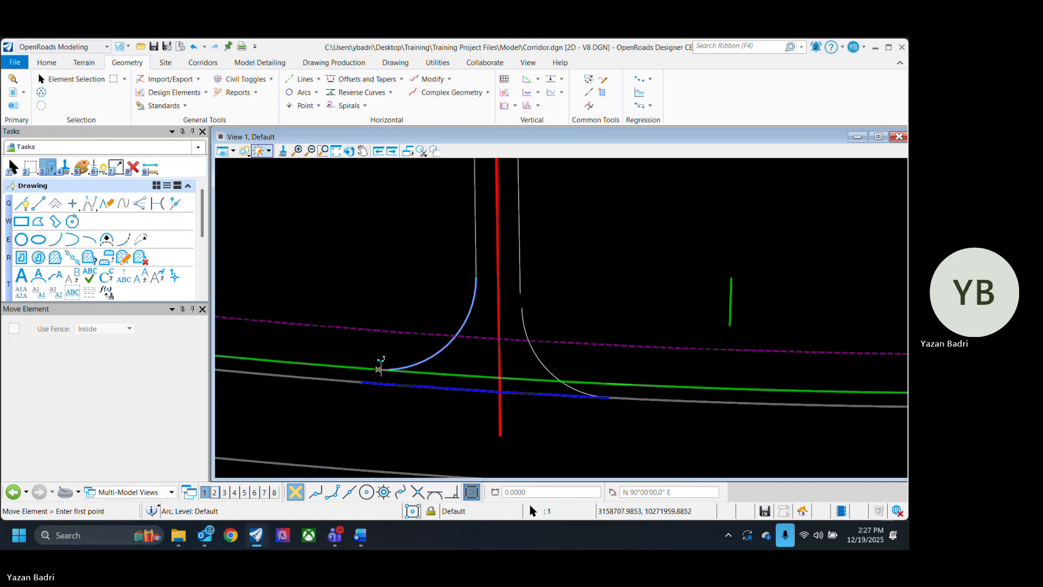
left_click(379, 370)
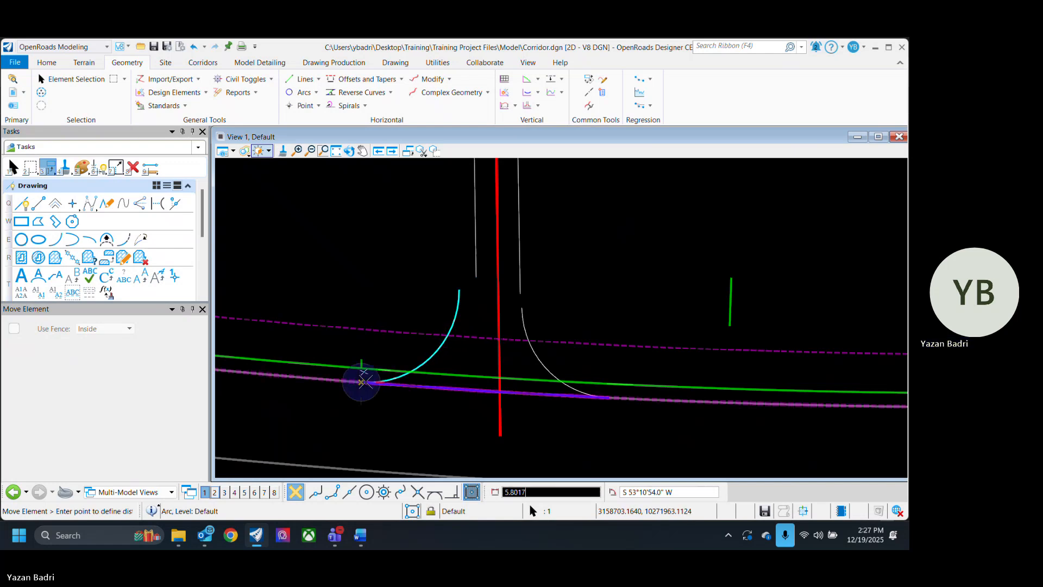
key("Escape")
key("3")
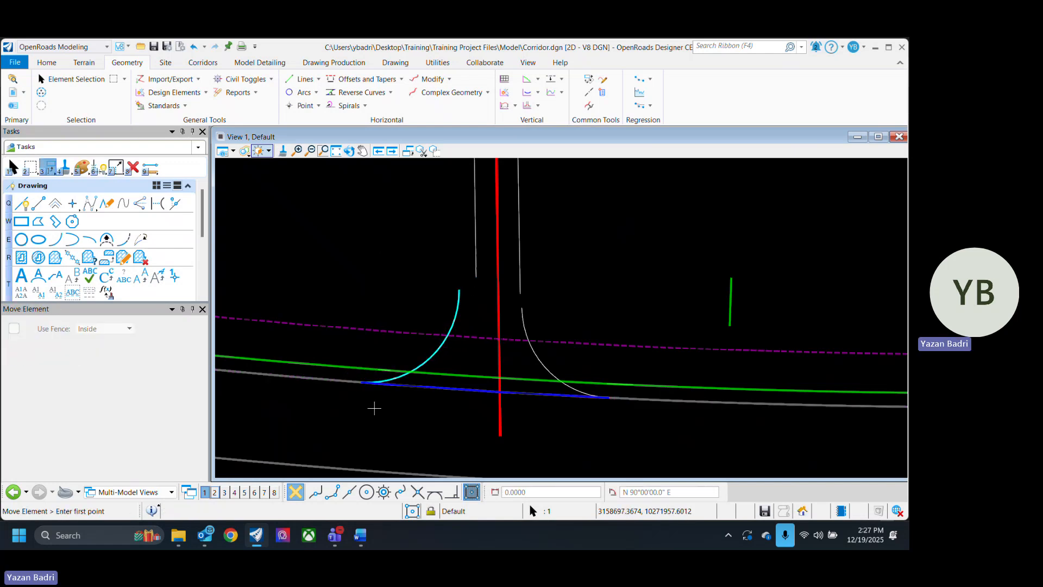
left_click(361, 382)
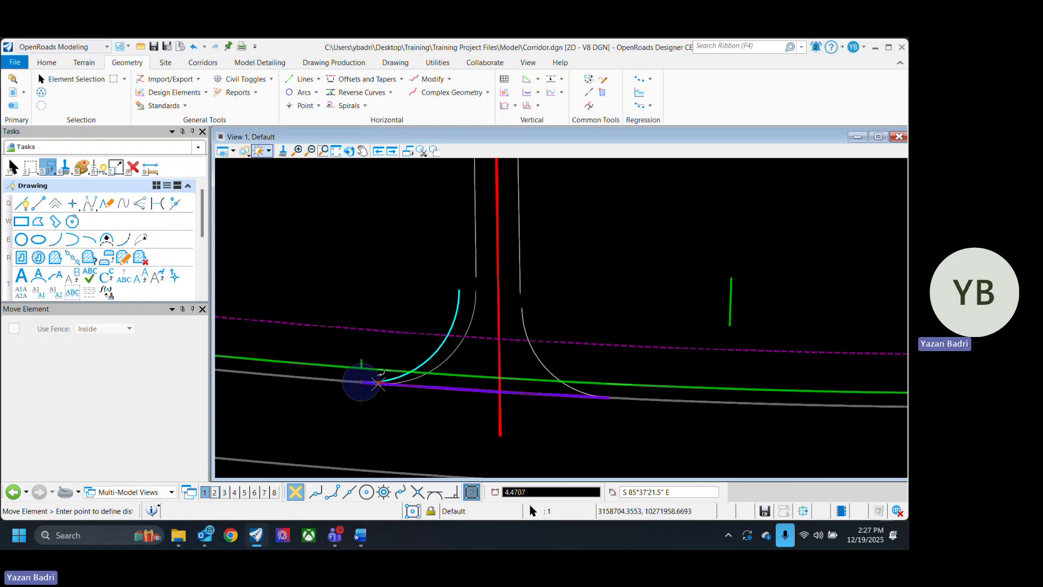
key("Escape")
Extend the straight driveway edge lines to meet the upper ends of the moved return arcs.
scroll(521, 291, "up", 2)
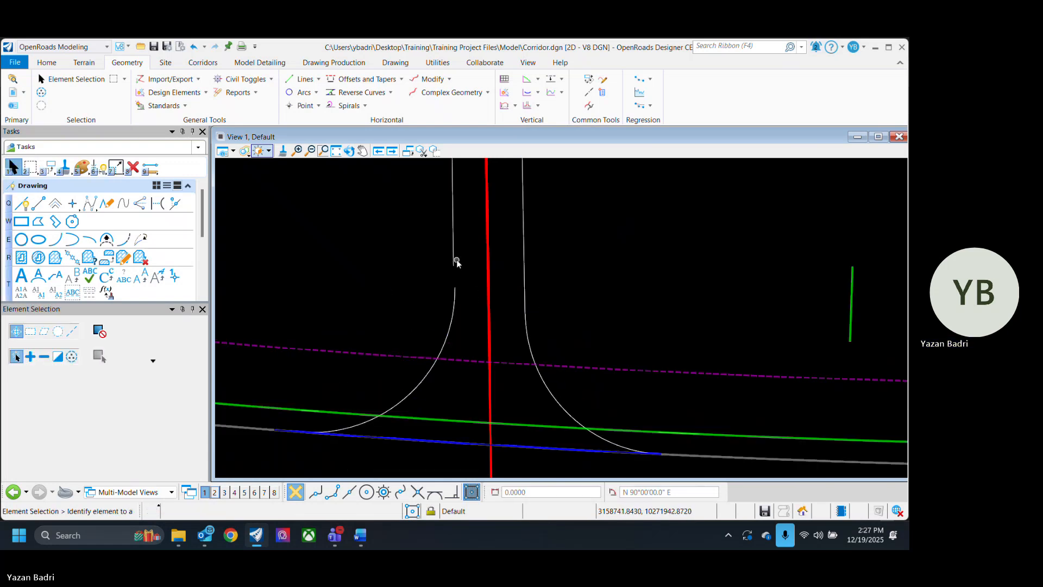
scroll(484, 354, "down", 3)
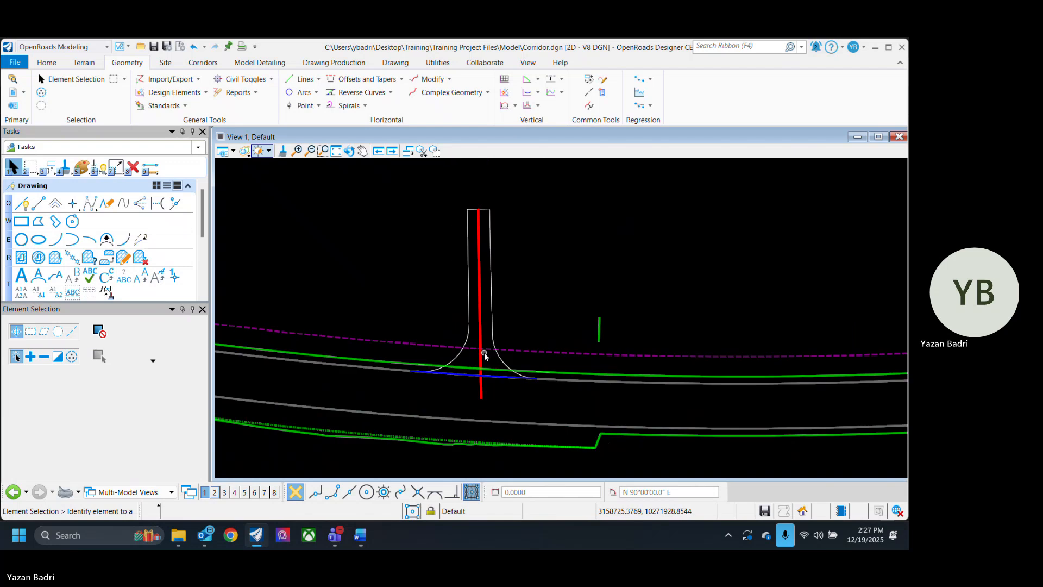
scroll(526, 297, "up", 2)
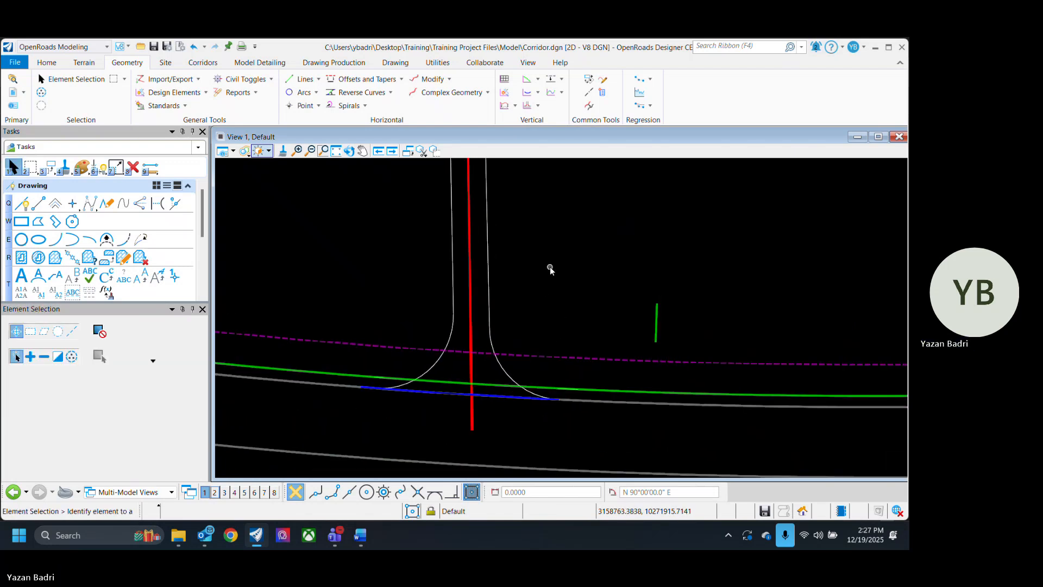
middle_click_drag(550, 268, 563, 332)
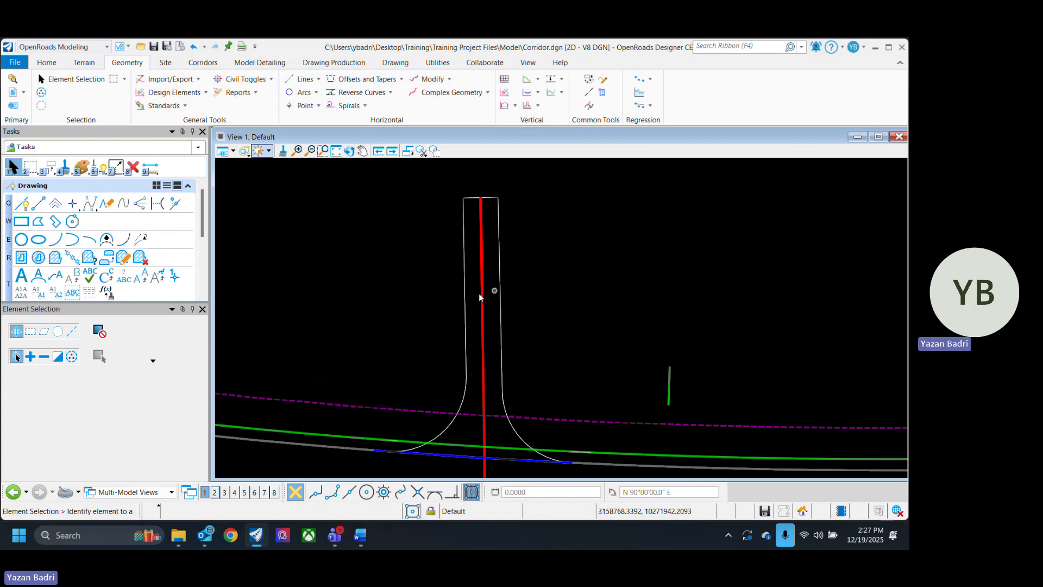
Create civil rule features from both straight driveway edges and both return arcs with the Road_EdgeOfPavement feature definition.
left_click(205, 93)
left_click(193, 153)
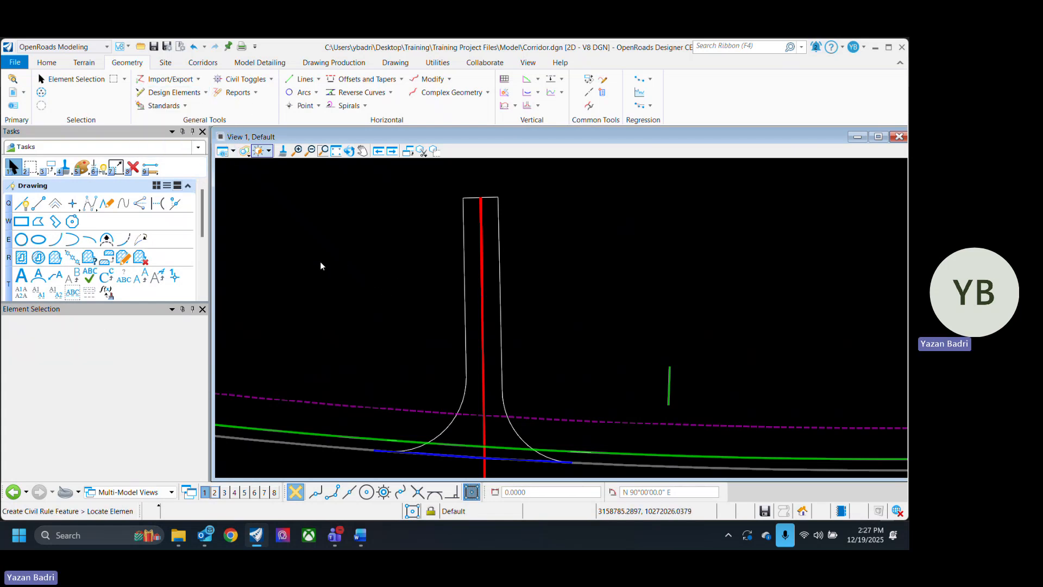
left_click(103, 338)
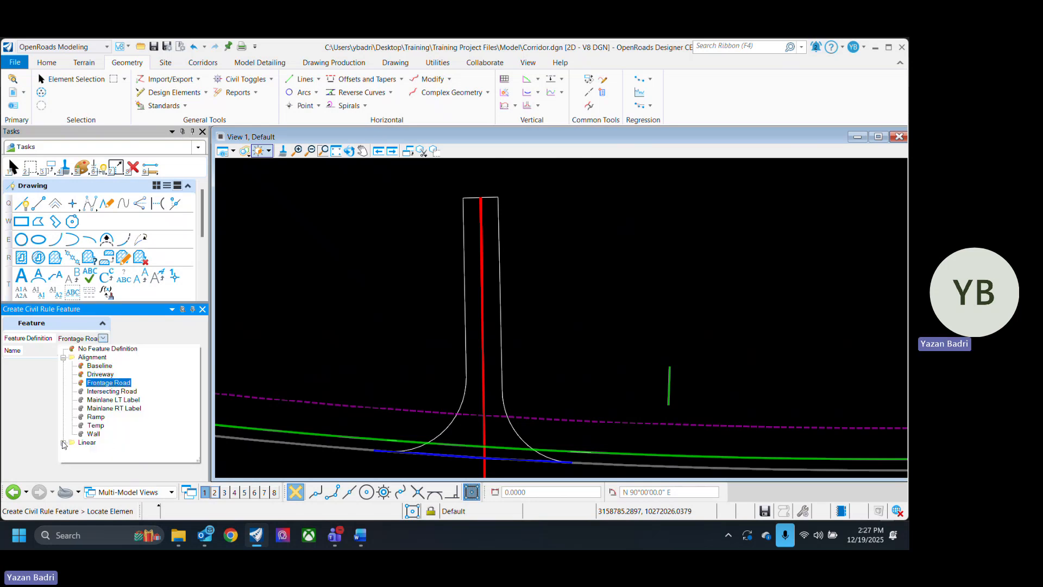
left_click(63, 443)
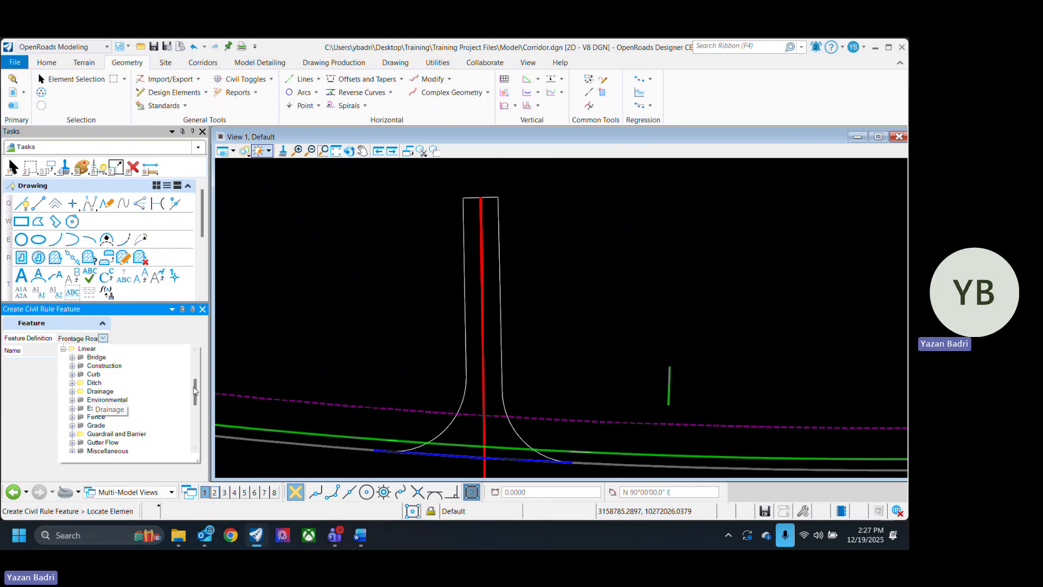
left_click_drag(195, 392, 197, 400)
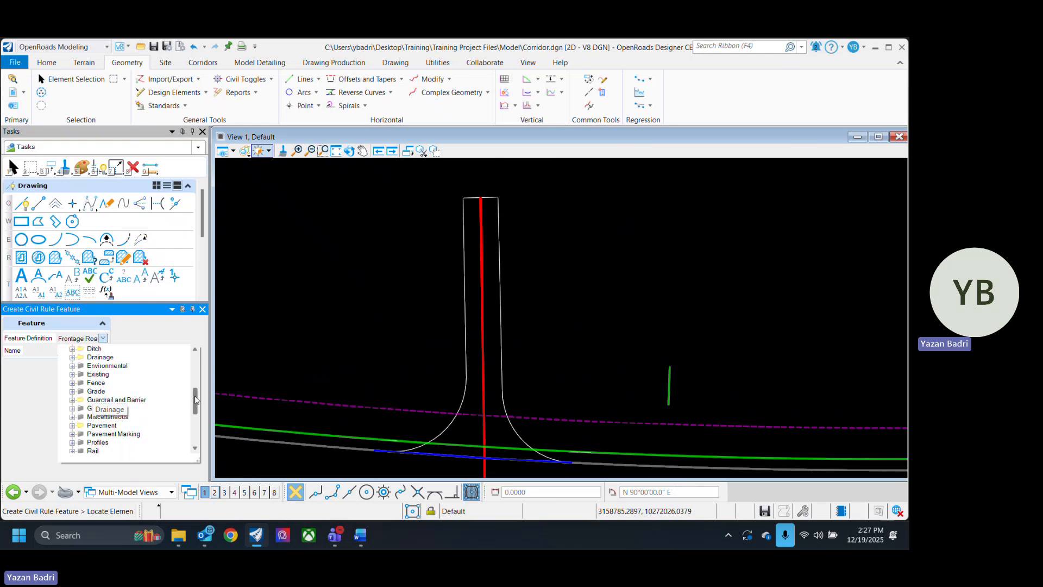
left_click(73, 426)
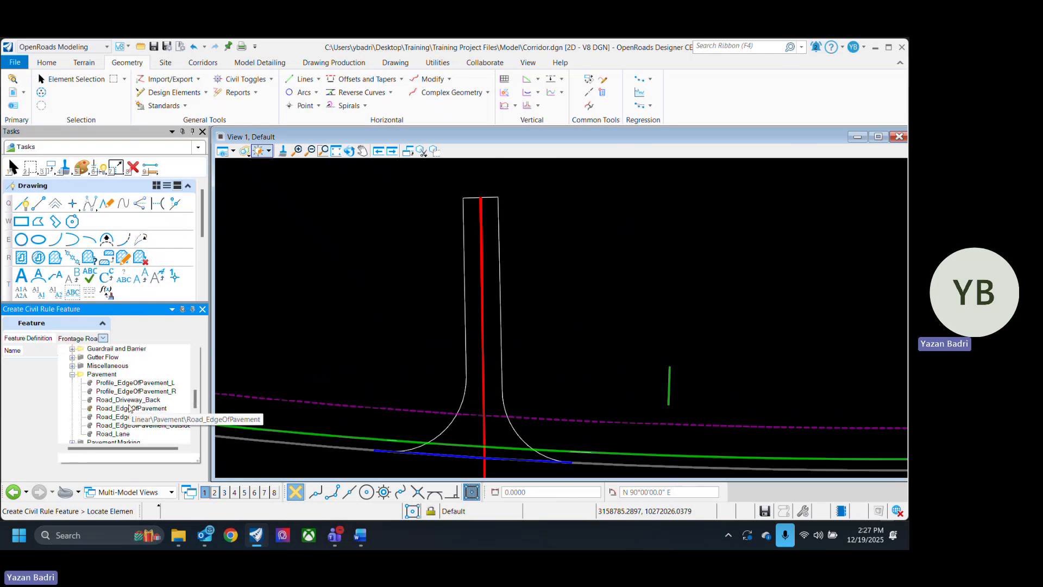
left_click(132, 408)
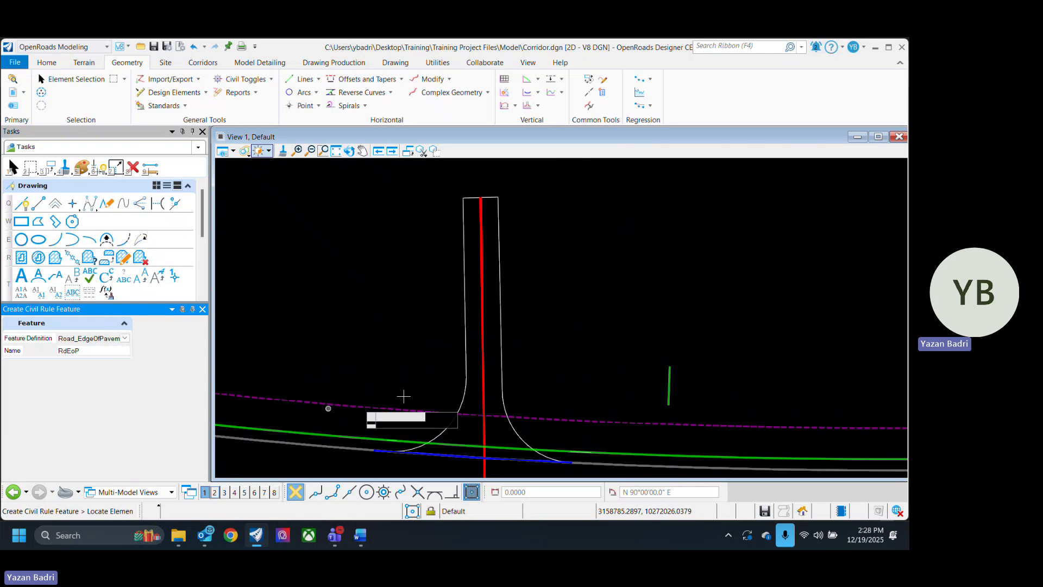
left_click(465, 298)
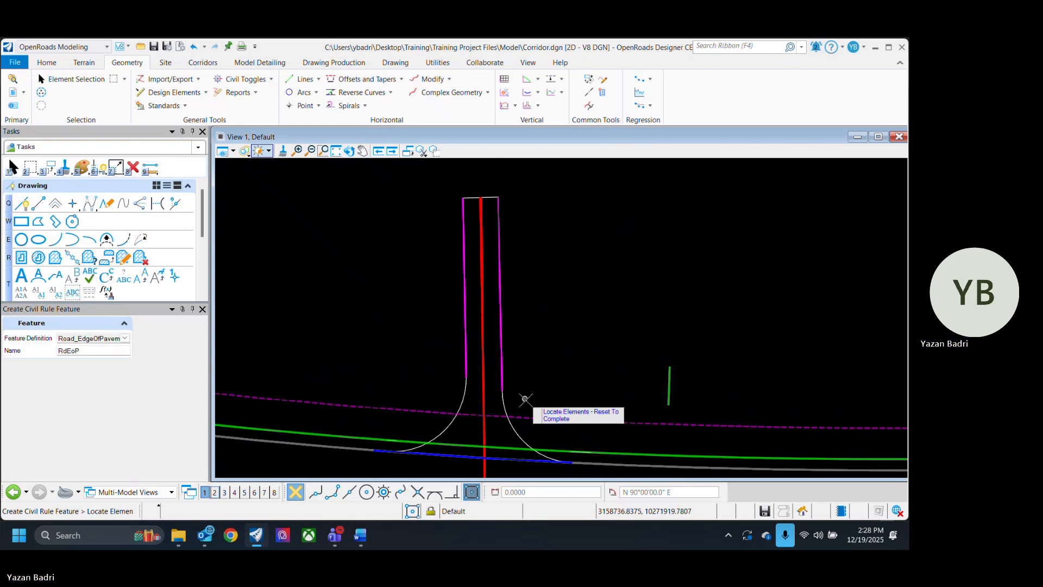
left_click(504, 403)
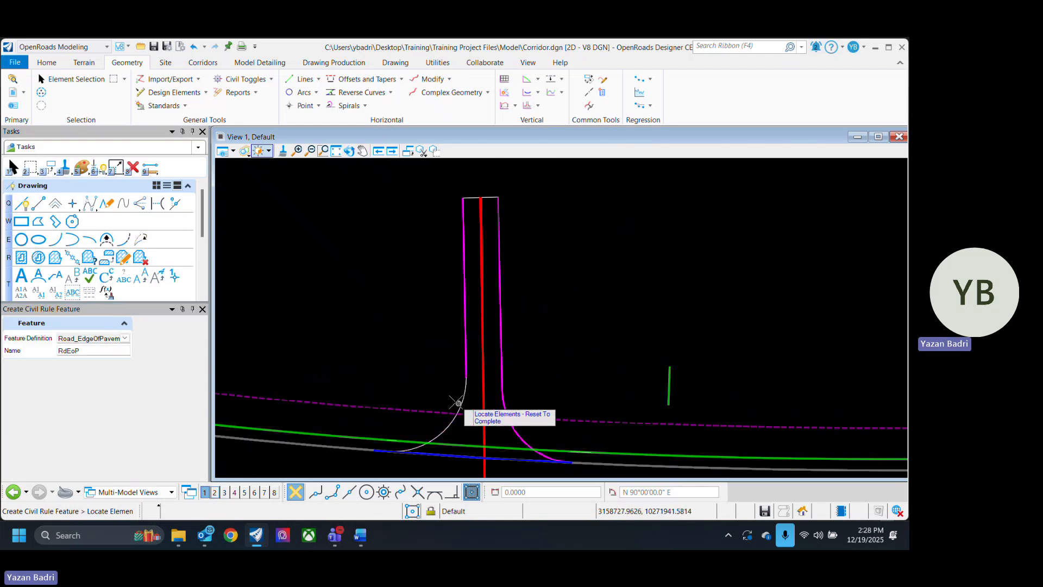
left_click(466, 394)
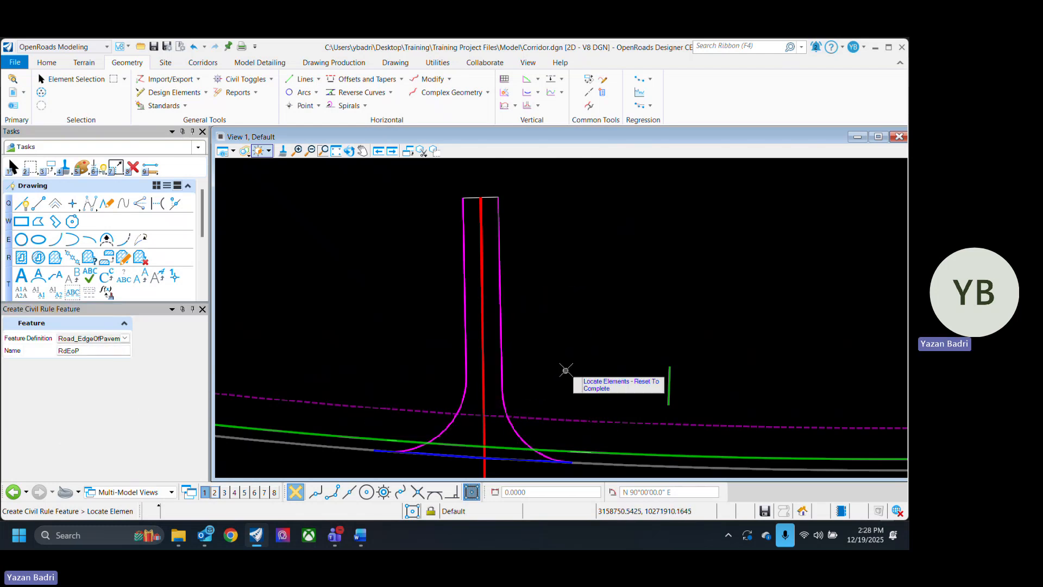
right_click(576, 285)
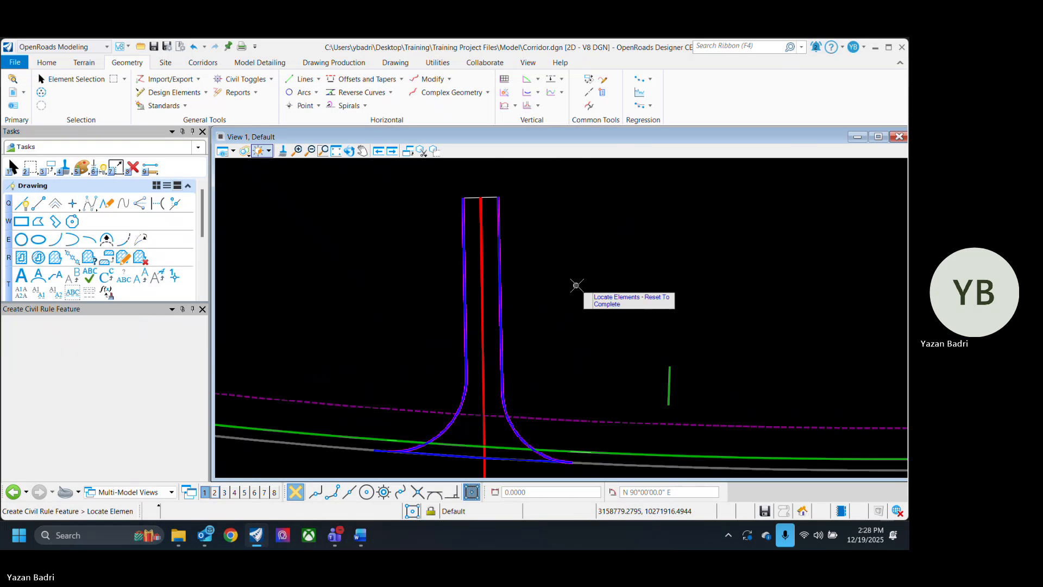
left_click(72, 80)
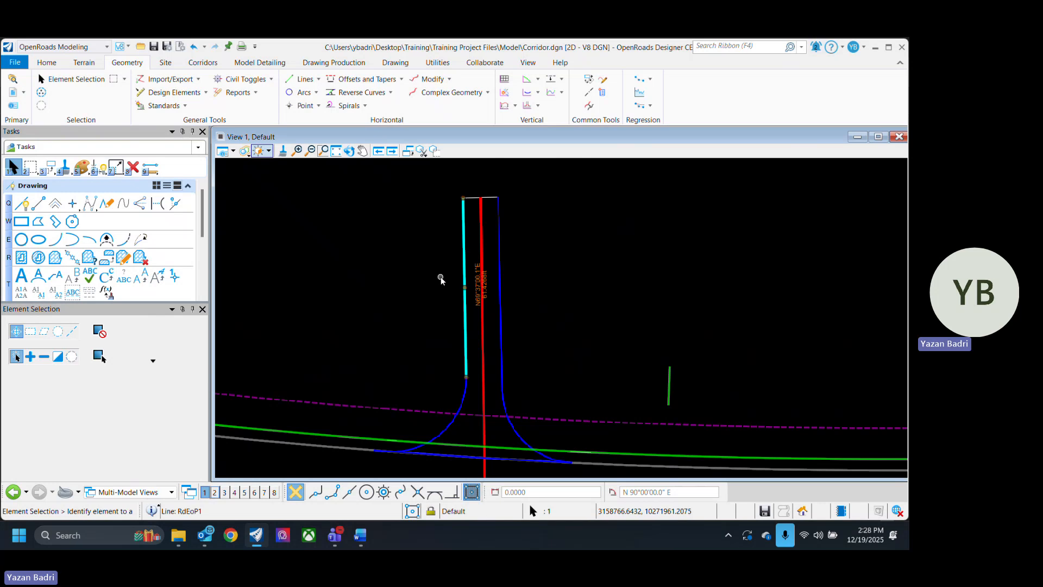
Save the corridor design file with the new driveway edge features.
middle_click_drag(600, 333, 548, 368)
scroll(572, 360, "down", 3)
scroll(545, 354, "up", 1)
scroll(566, 439, "up", 2)
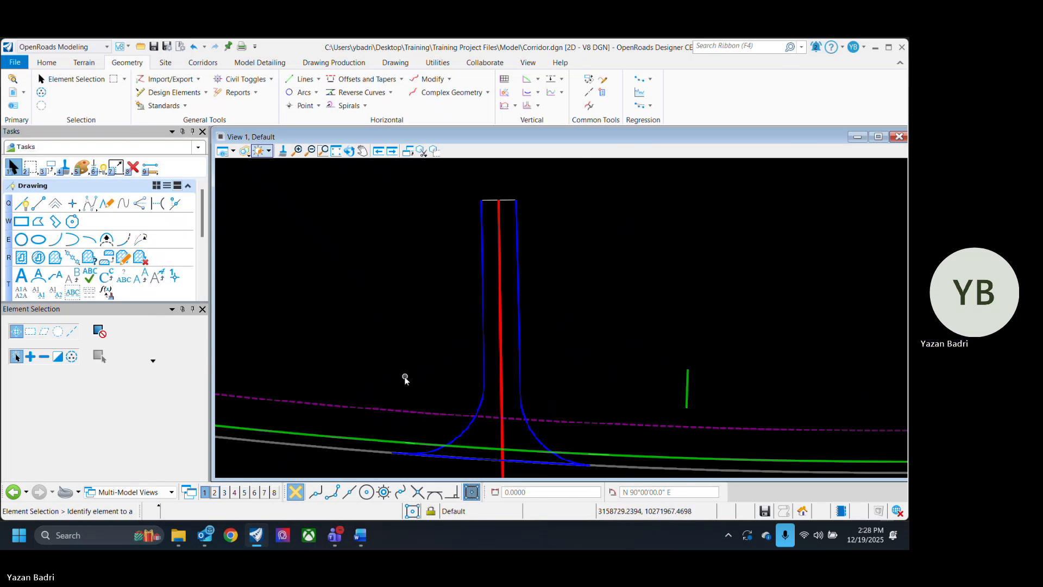
middle_click_drag(404, 376, 442, 326)
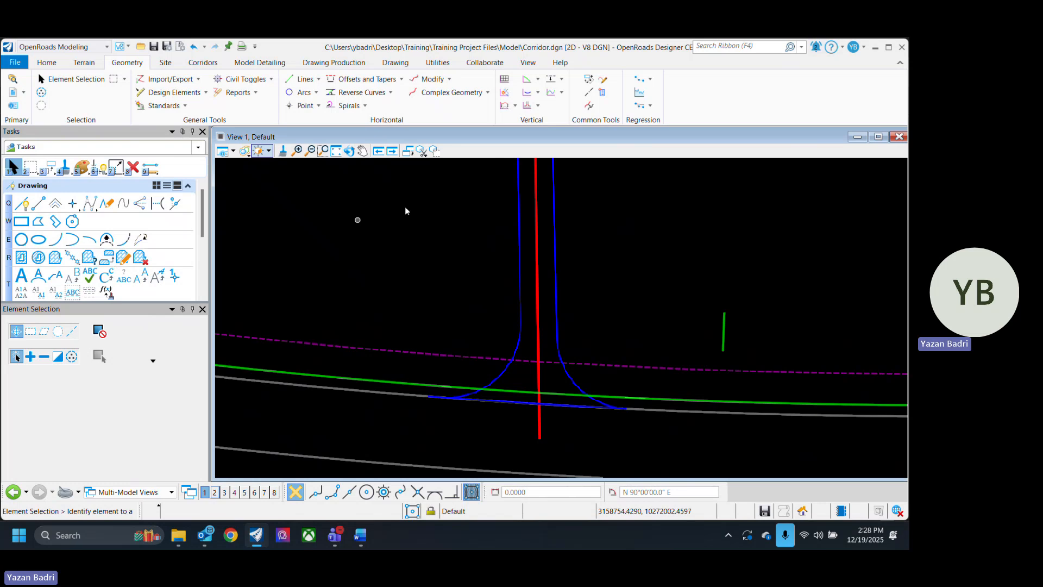
left_click(516, 108)
key("ctrl+s")
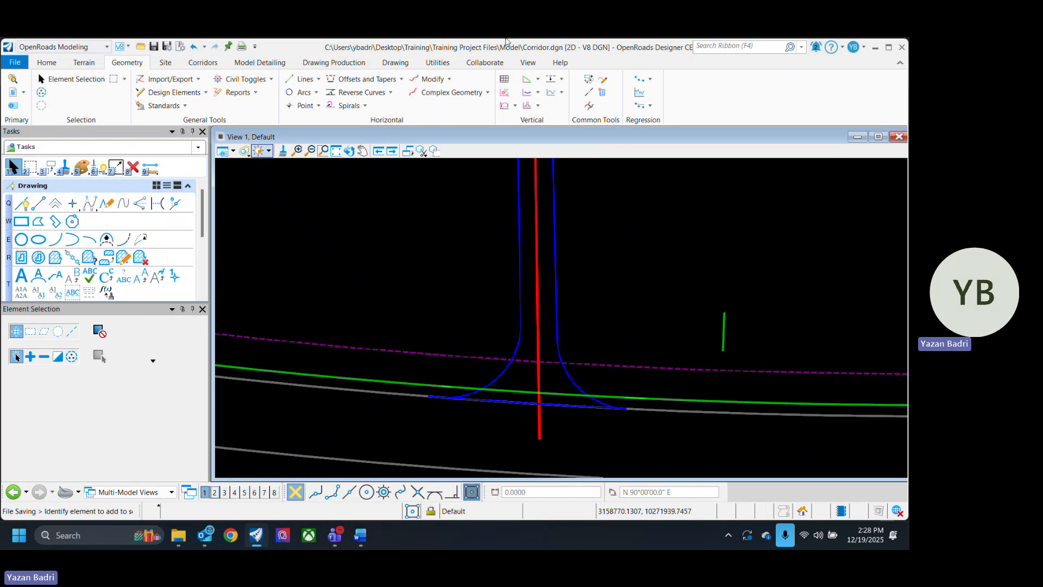
Profile both straight driveway edges from the centerline with Profile By Slope From Element at -2% slope, all points, no profile adjustment and zero vertical offset.
left_click(539, 107)
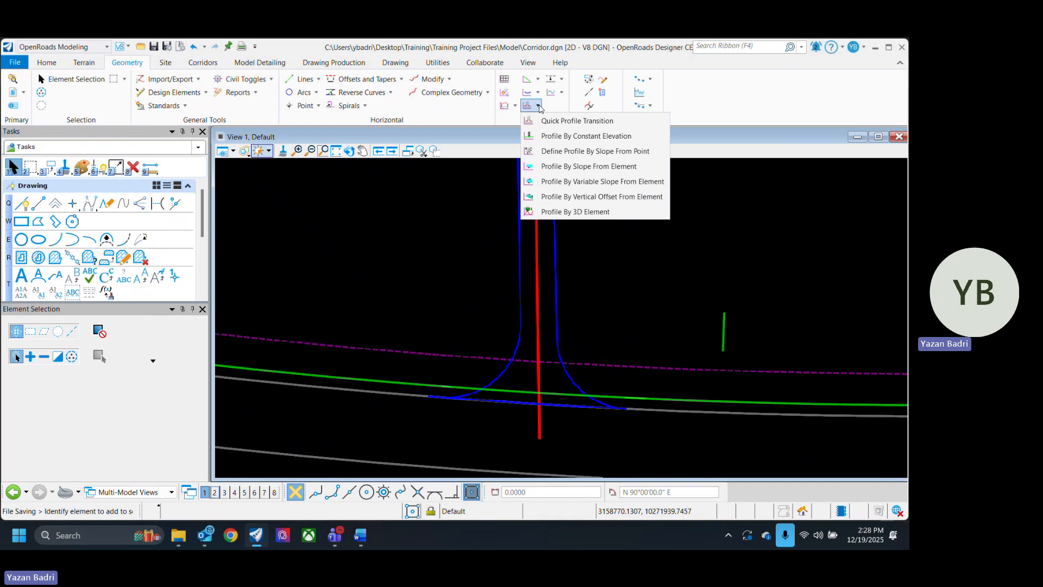
left_click(588, 172)
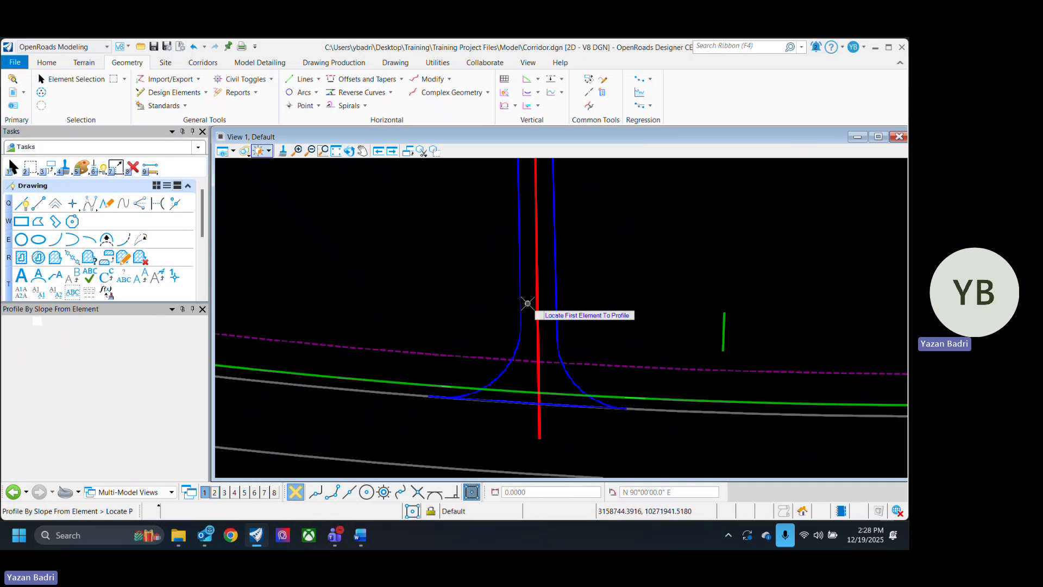
scroll(536, 260, "up", 2)
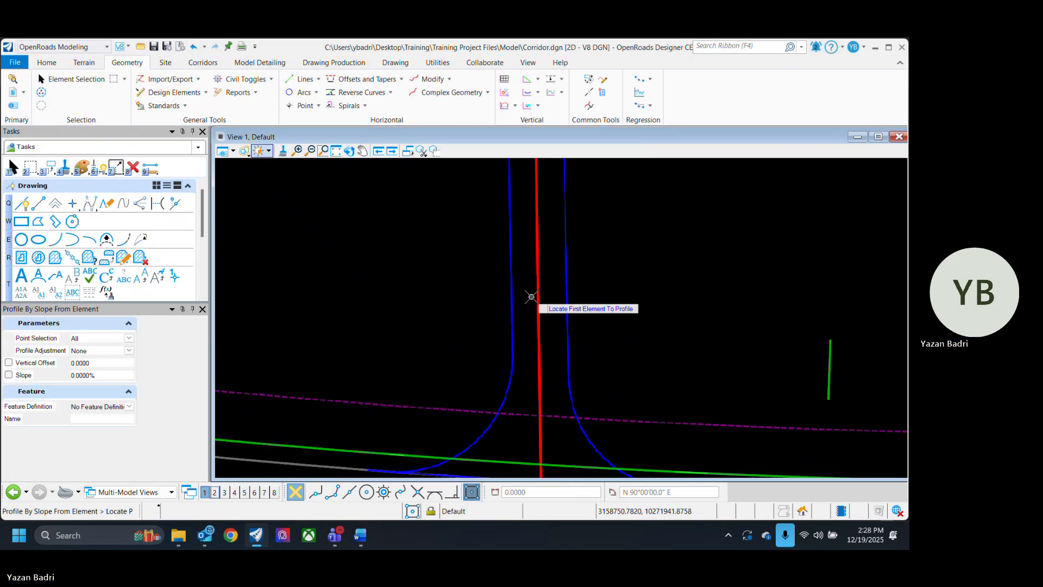
left_click(513, 270)
left_click(568, 253)
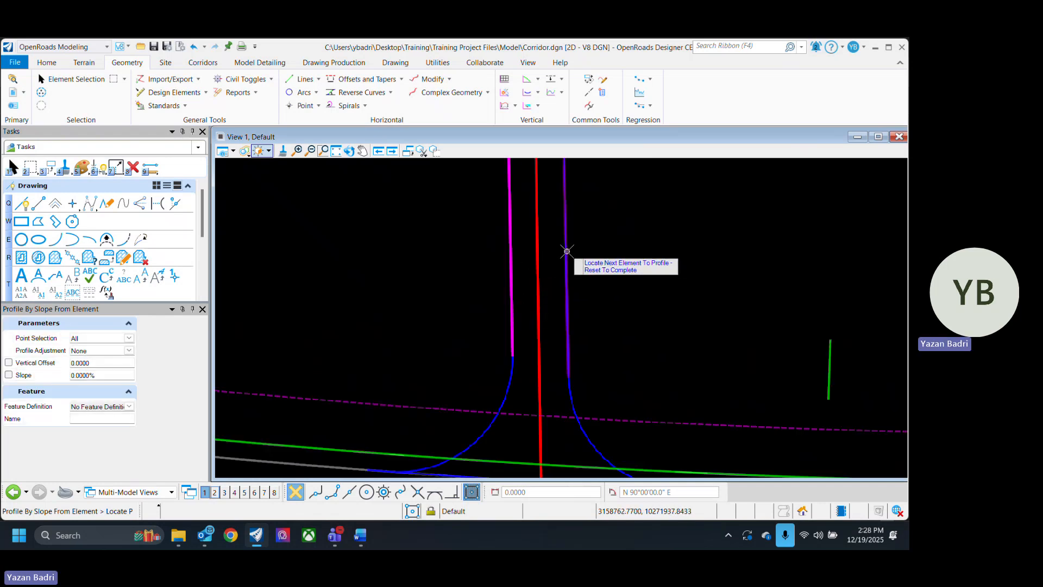
right_click(587, 255)
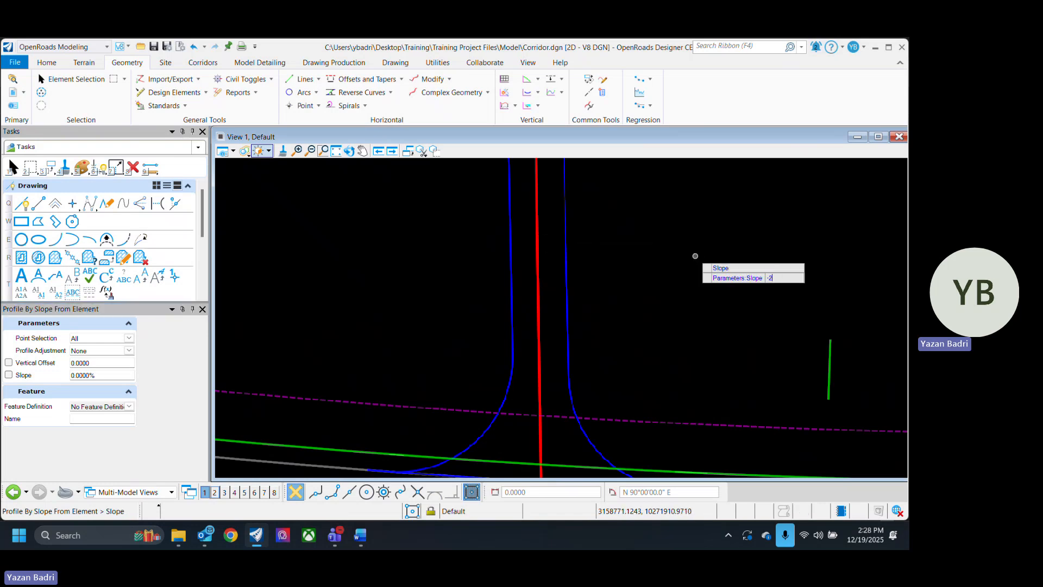
key("Return")
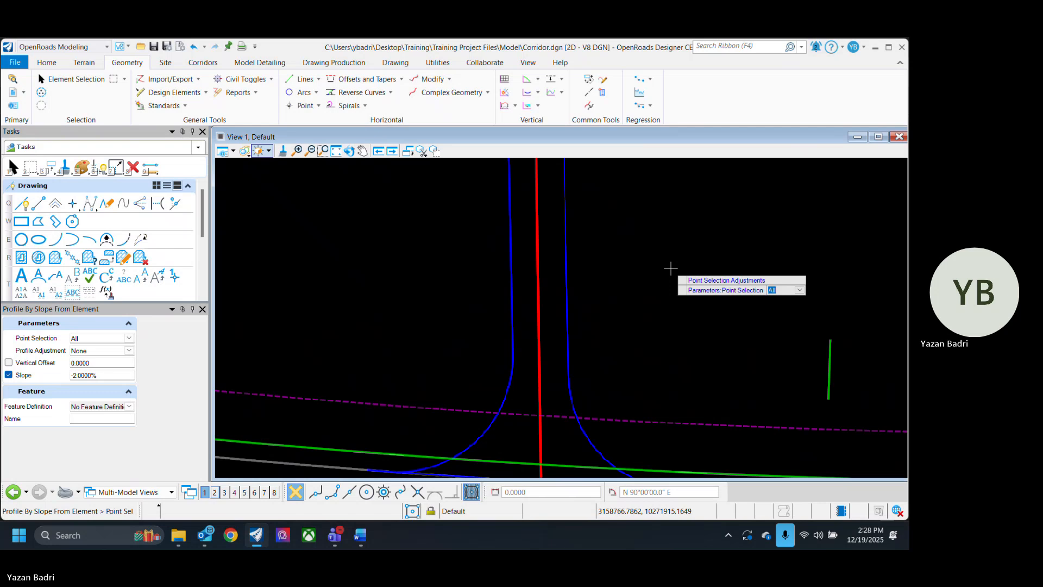
key("Return")
key("Return")
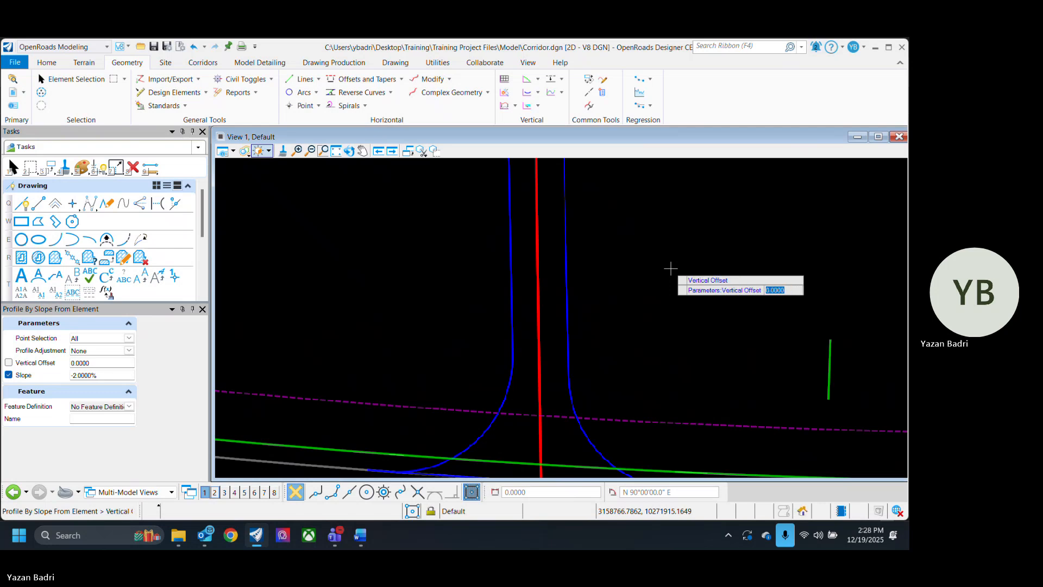
key("Return")
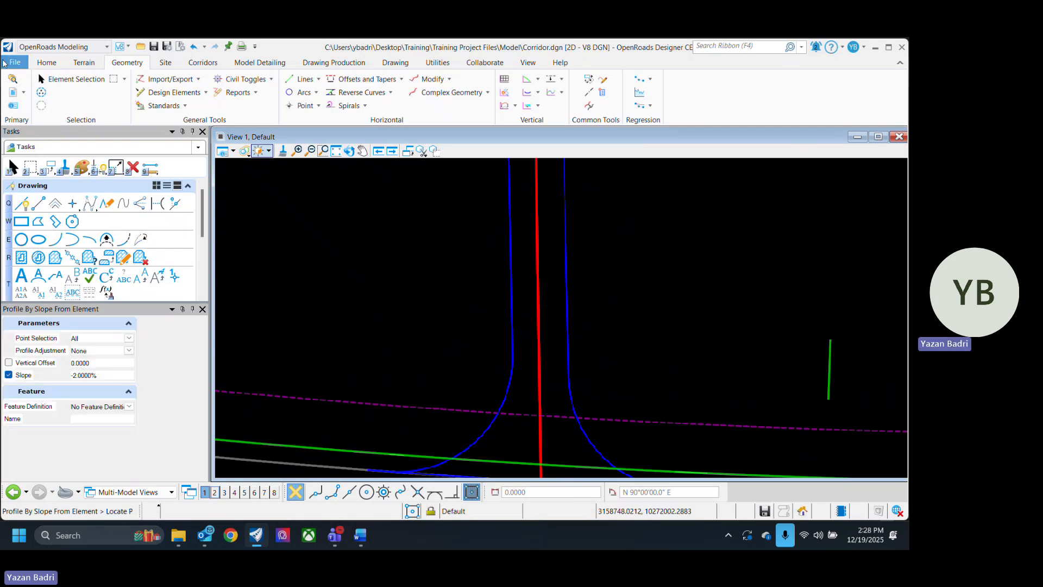
Check both straight driveway edge lines for an active profile.
left_click(76, 80)
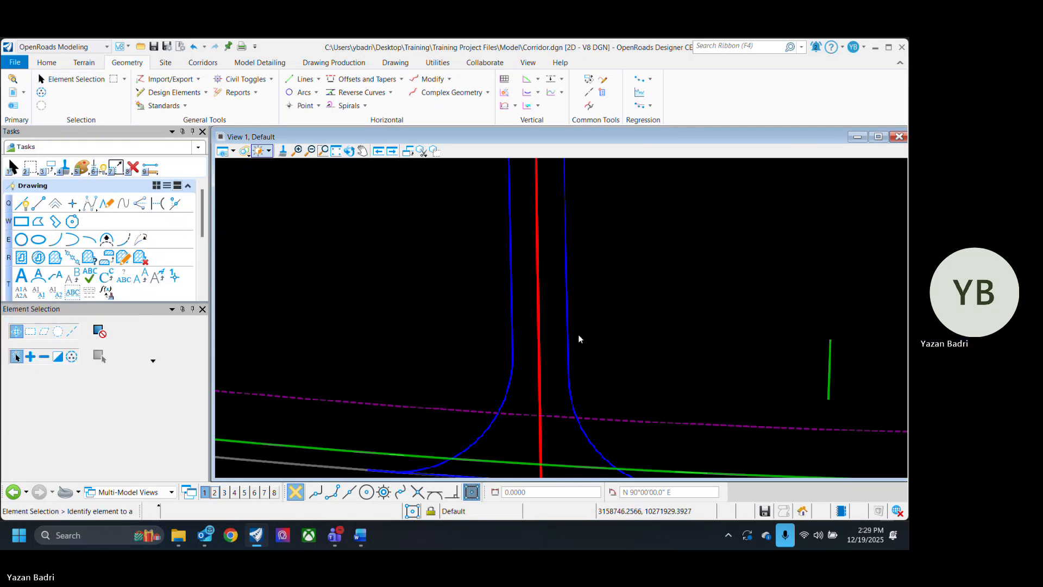
left_click(568, 291)
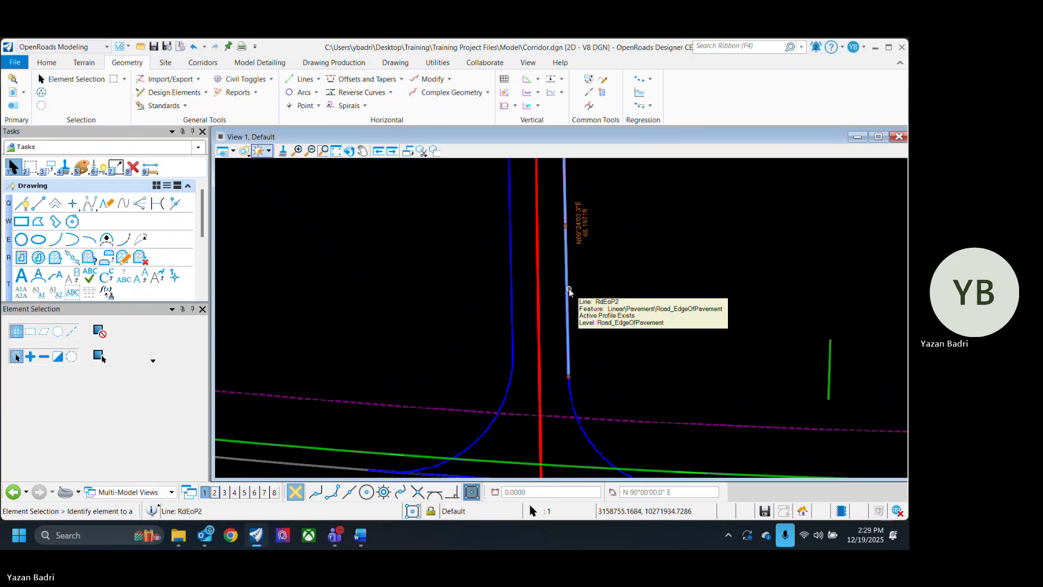
left_click(511, 275)
left_click(498, 314)
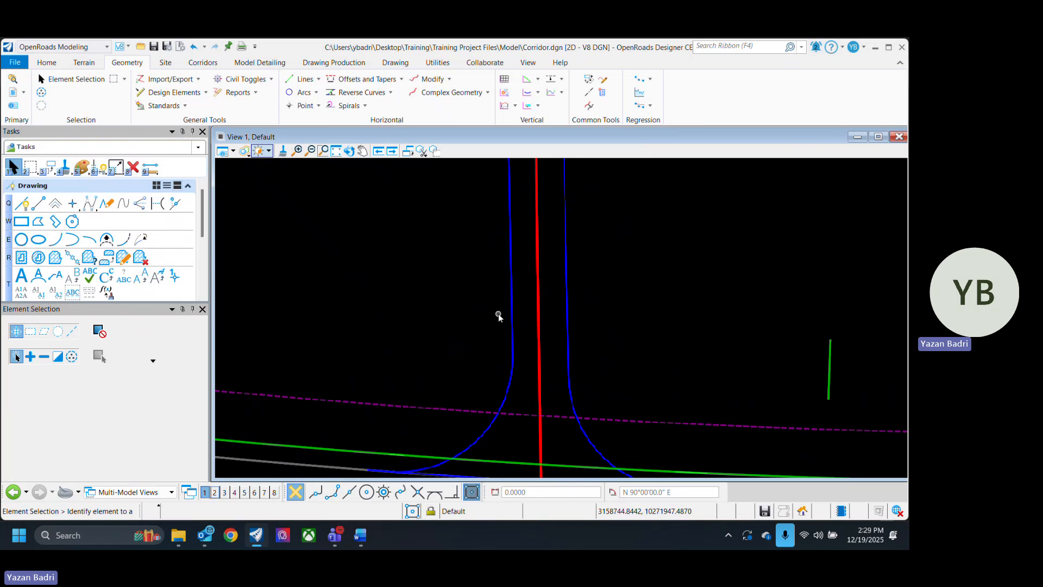
Create a civil rule feature from the short line closing the driveway's far end, using the Road_EdgeOfPavement feature definition.
scroll(510, 325, "down", 2)
scroll(511, 324, "down", 3)
scroll(518, 336, "up", 4)
middle_click_drag(608, 270, 620, 330)
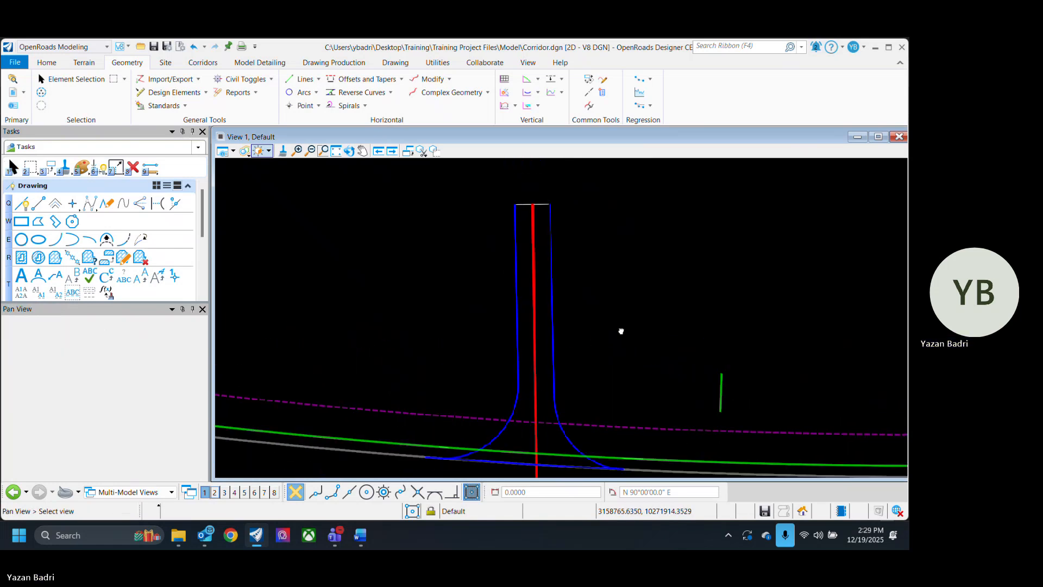
left_click(169, 93)
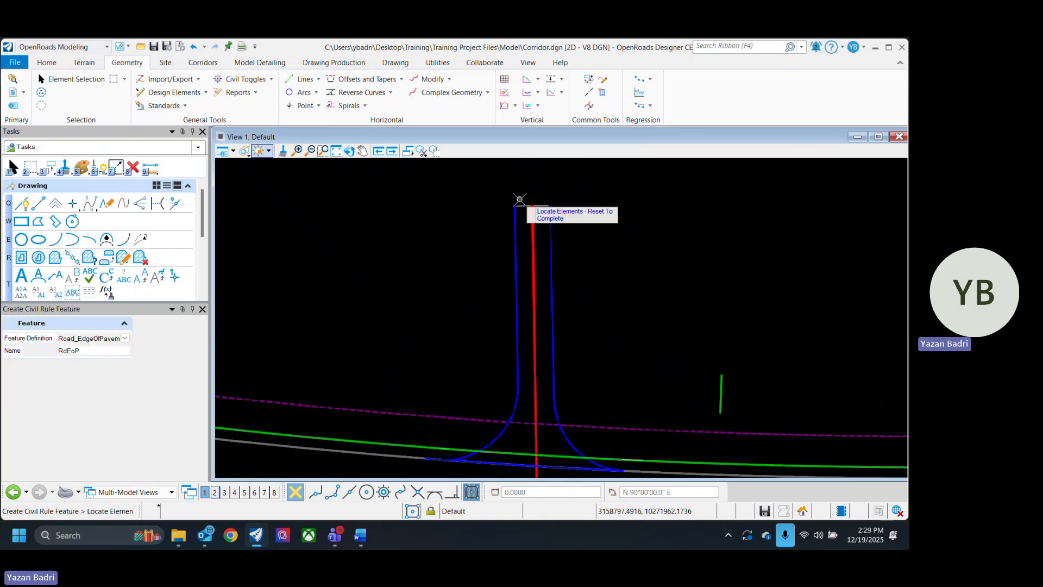
right_click(635, 284)
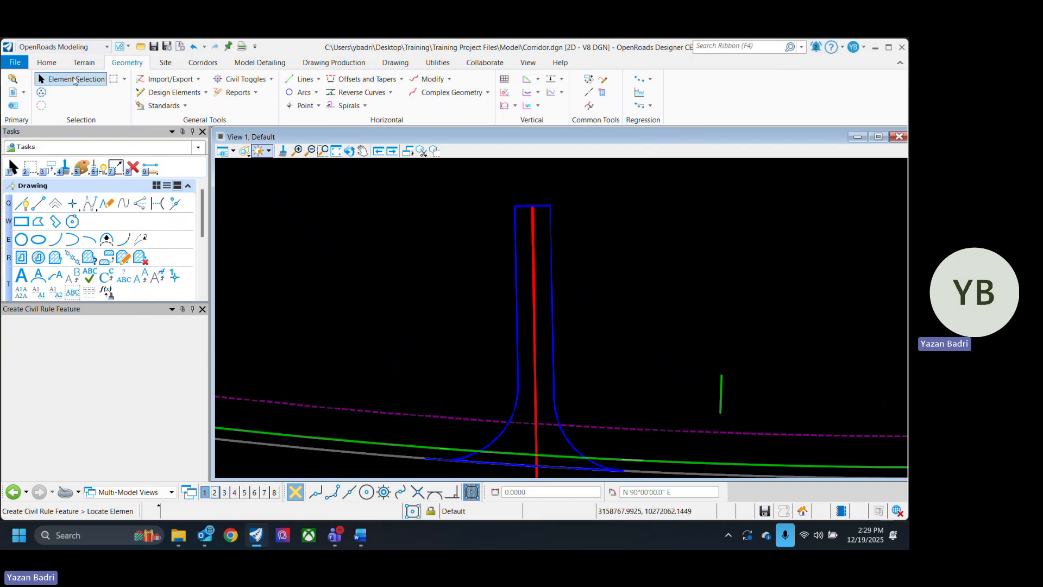
left_click(79, 82)
scroll(540, 205, "up", 5)
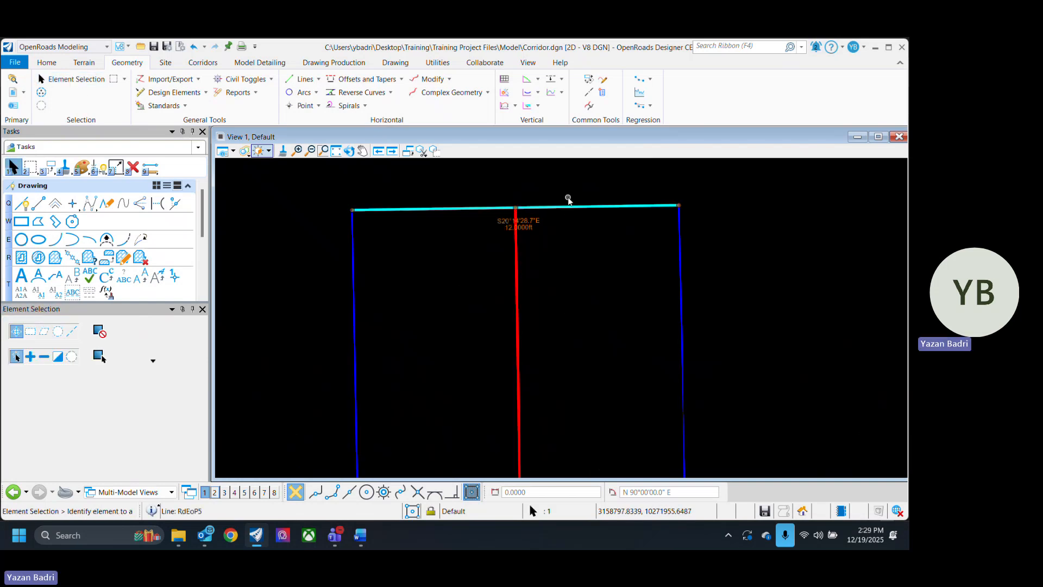
scroll(632, 279, "down", 6)
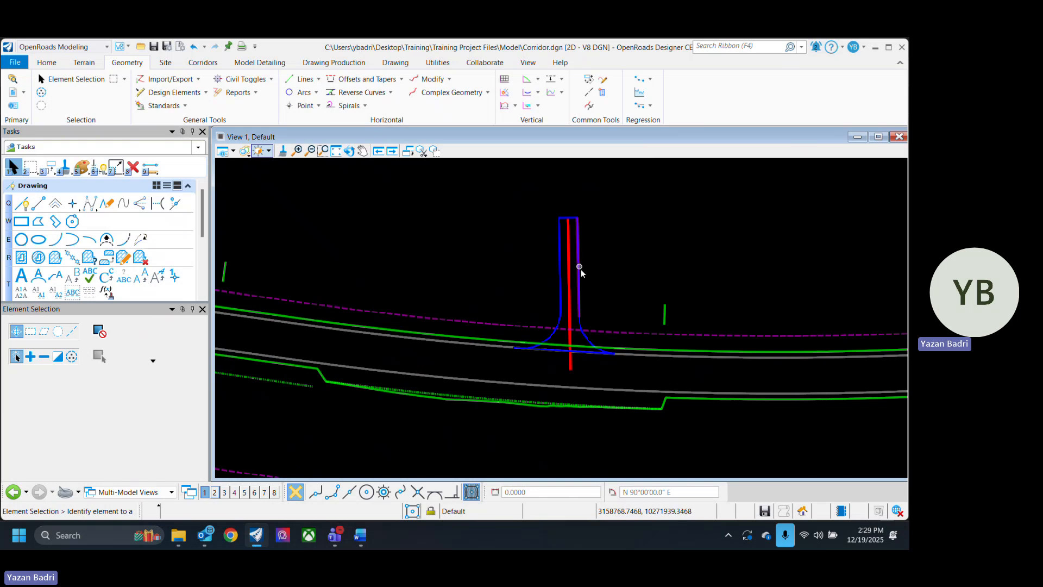
Open the profile model of the left driveway return arc in View 3.
scroll(581, 270, "up", 3)
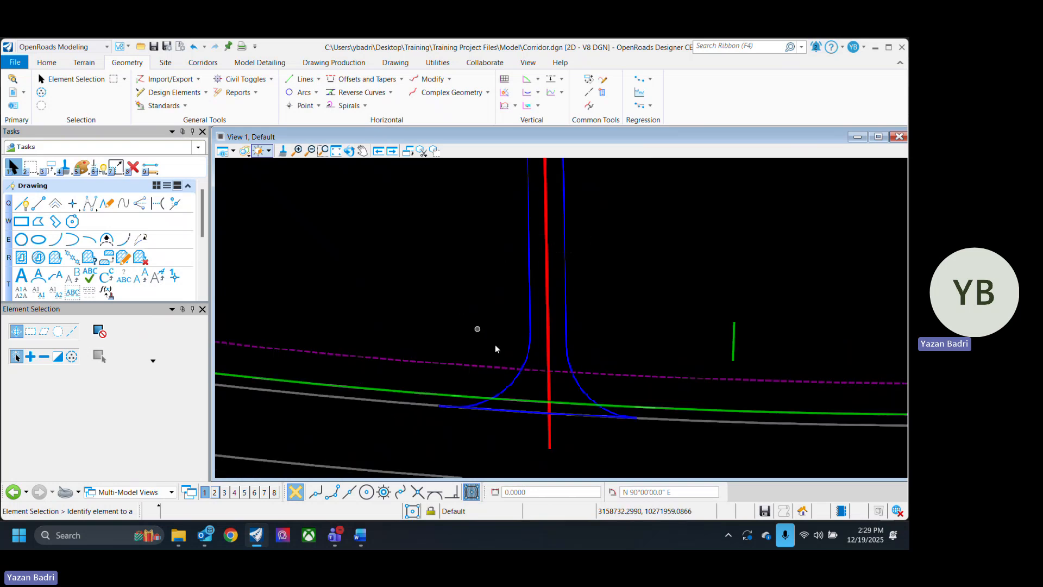
left_click(516, 383)
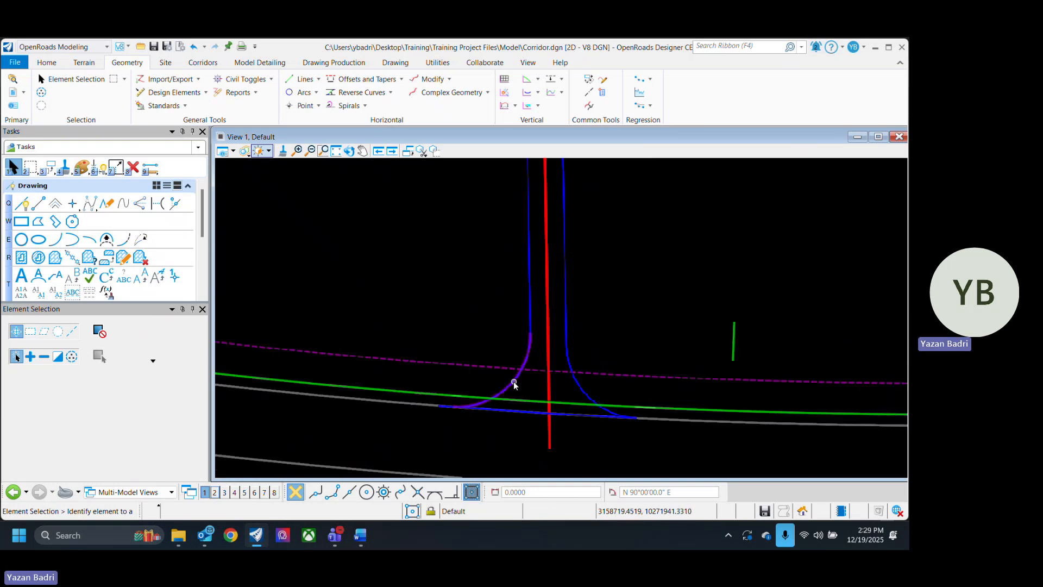
left_click(620, 302)
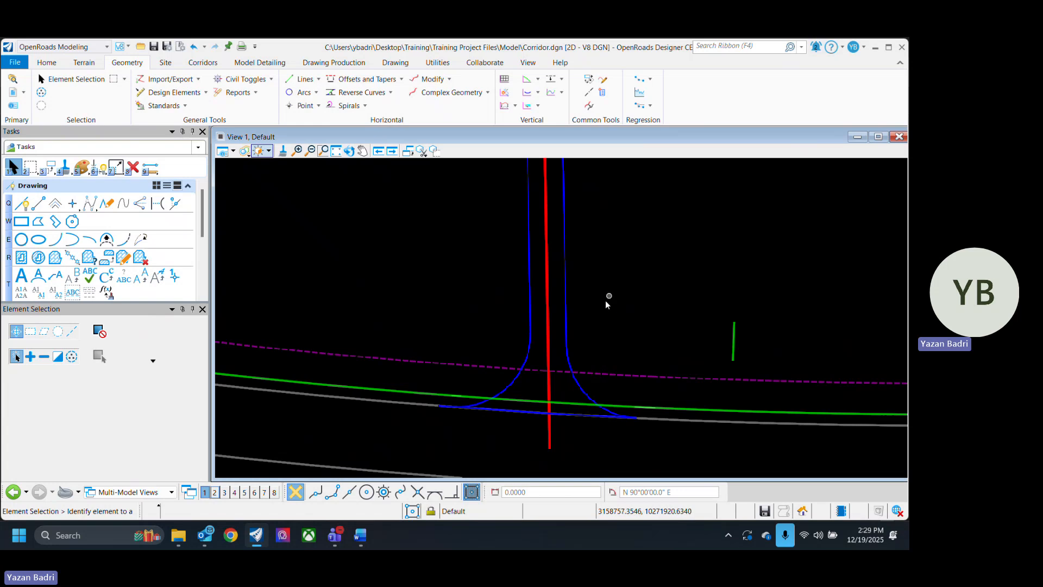
left_click(515, 380)
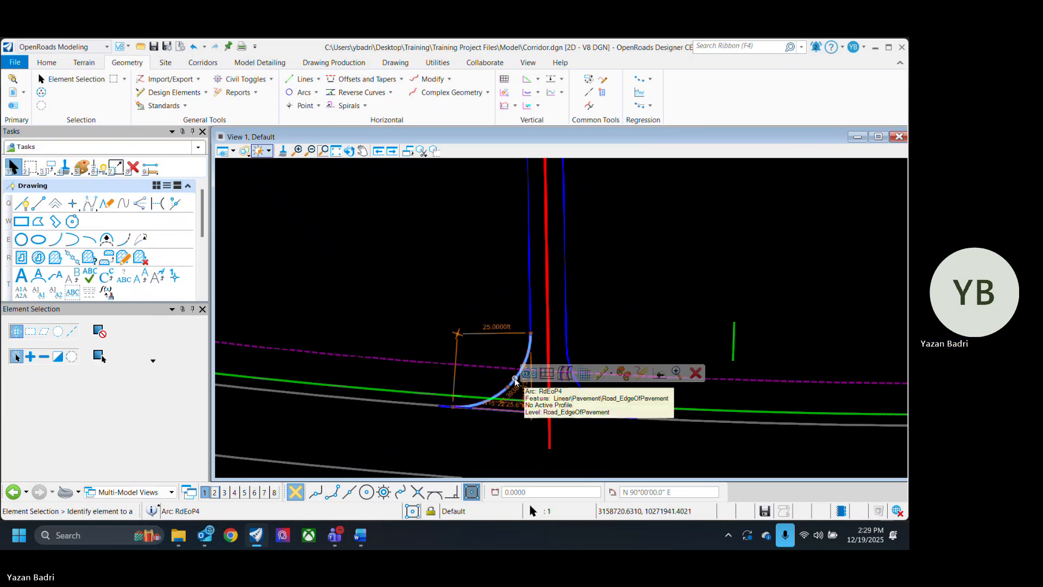
scroll(515, 381, "up", 2)
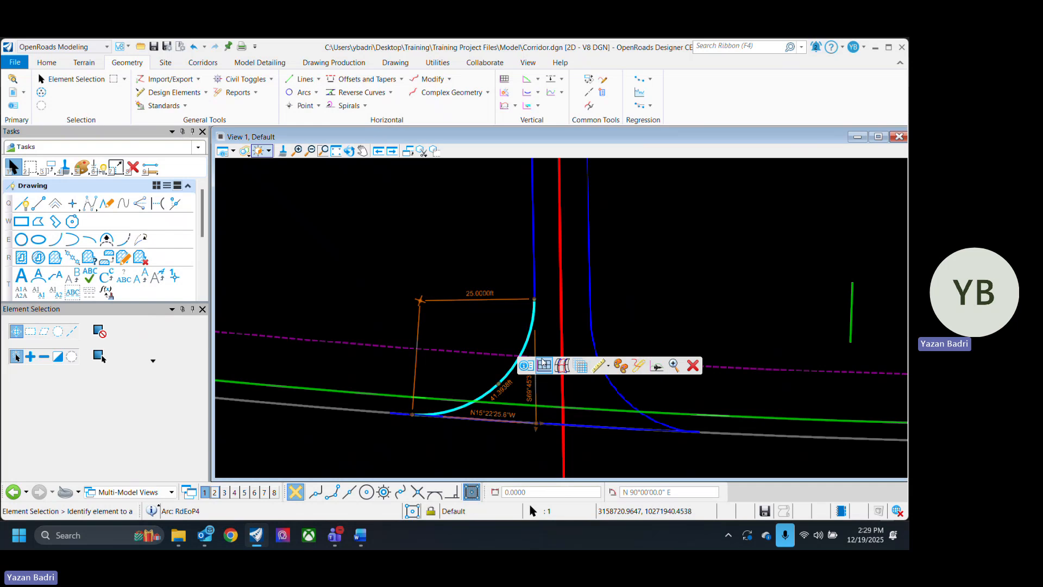
left_click(544, 362)
left_click(224, 492)
left_click(647, 242)
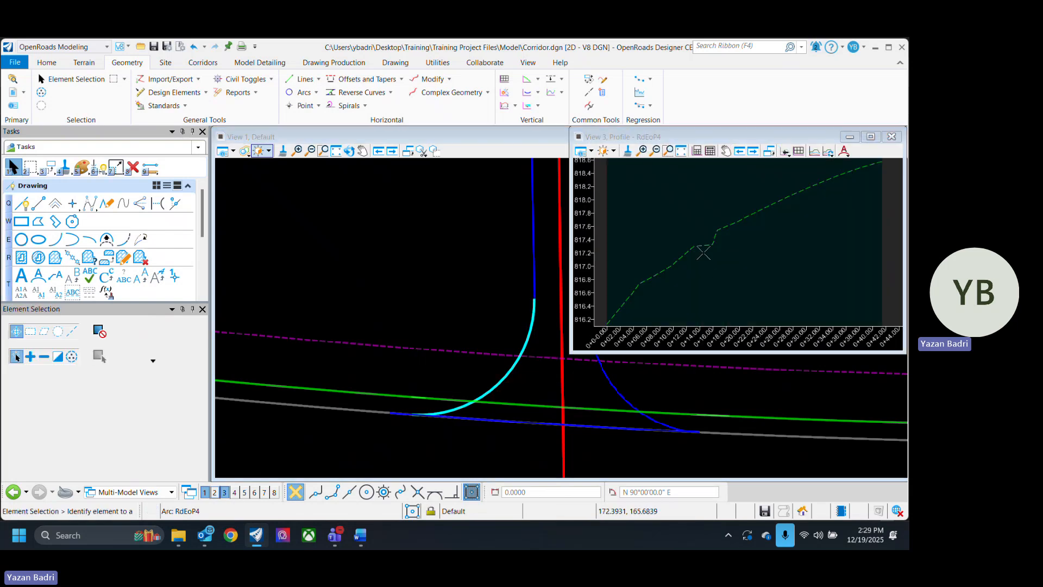
scroll(713, 299, "down", 2)
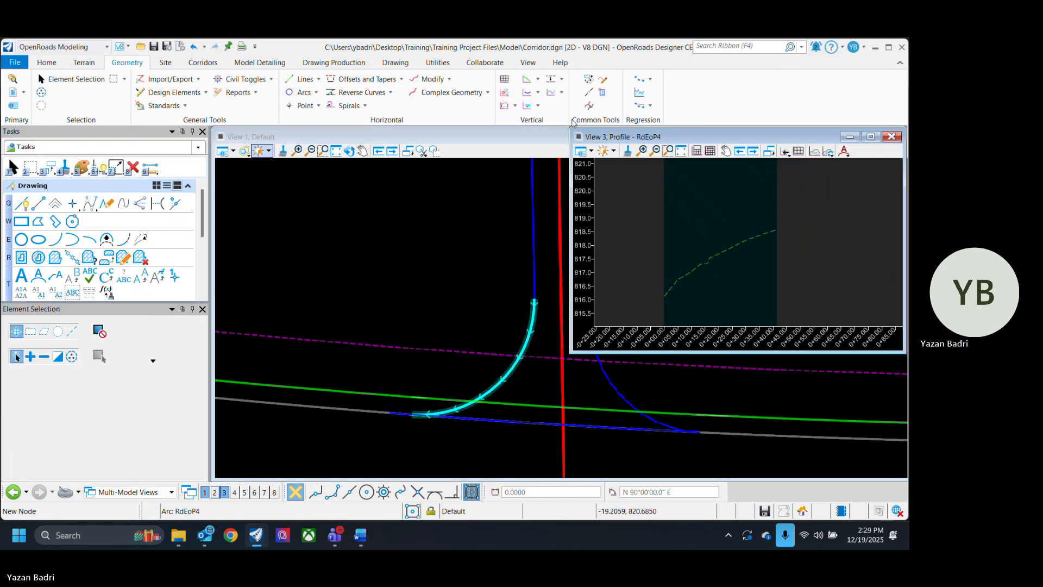
Project profile intersection points onto the left return arc's profile from the adjoining straight driveway edge and the road's edge of pavement.
left_click(516, 107)
left_click(565, 201)
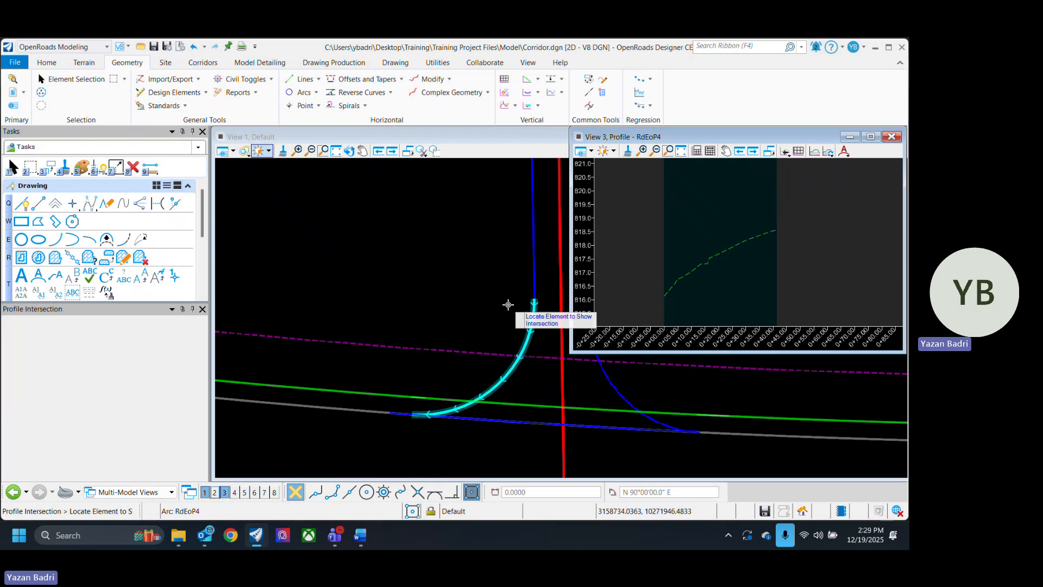
left_click(531, 320)
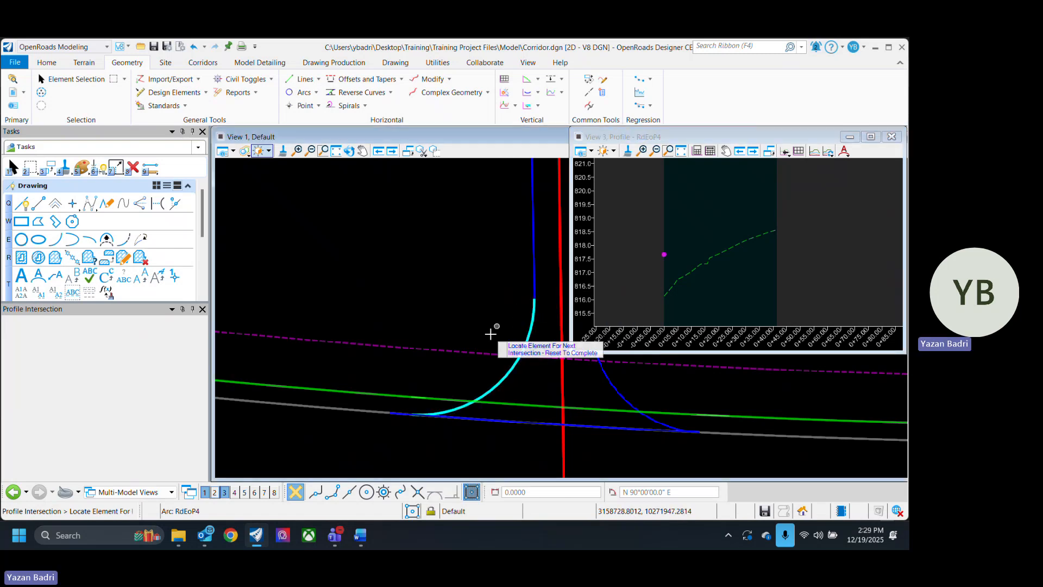
left_click(588, 402)
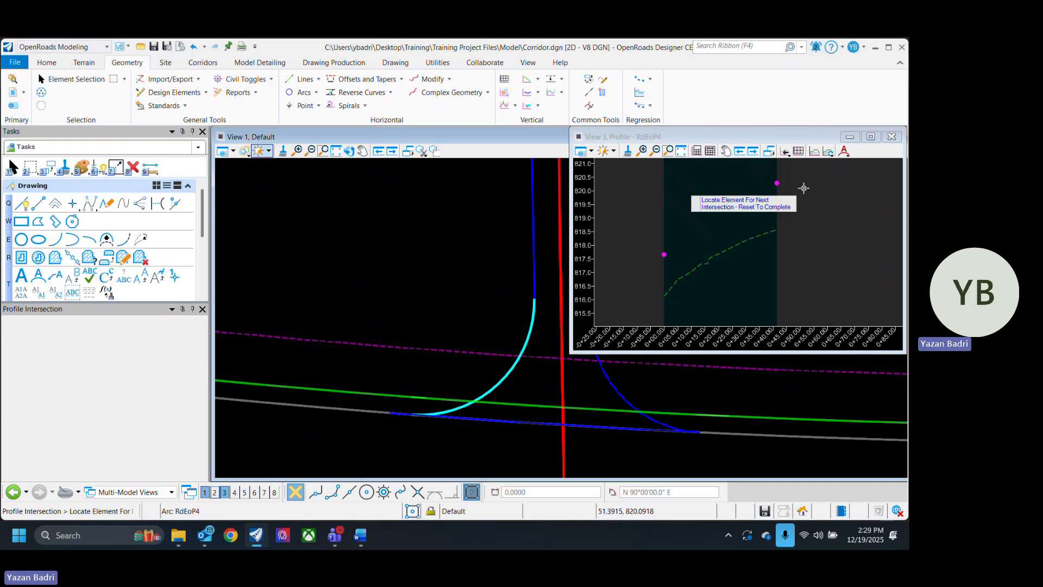
Draw a Baseline profile line between the left return arc's two intersection points and set it as the arc's active profile.
left_click(532, 83)
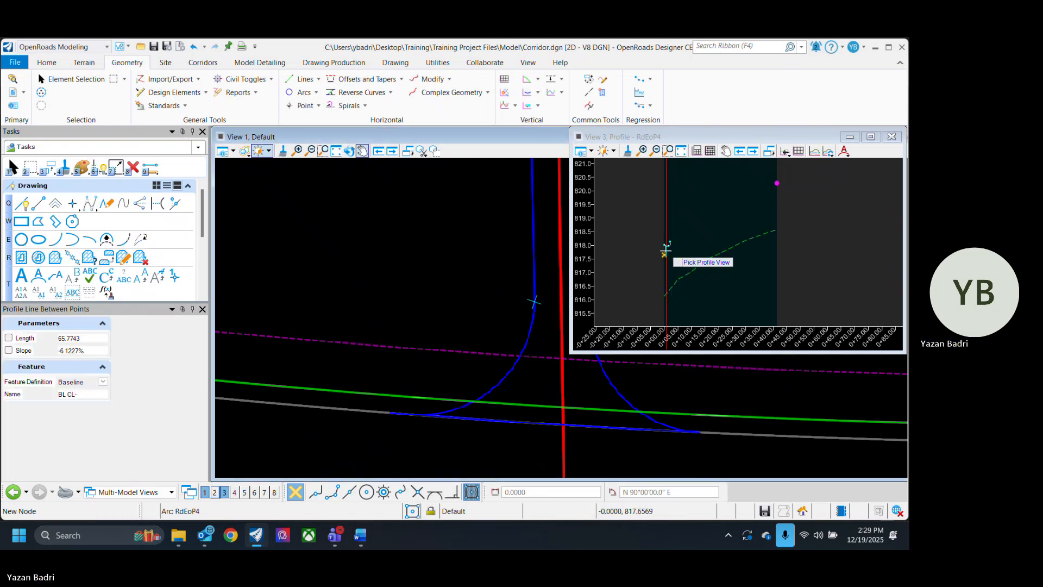
left_click(664, 251)
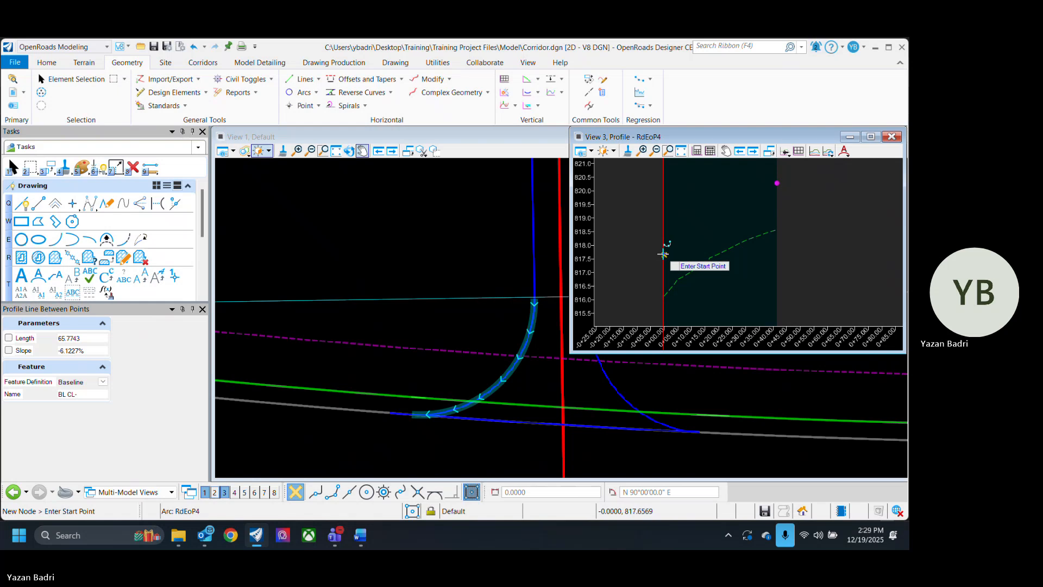
left_click(664, 253)
left_click(785, 217)
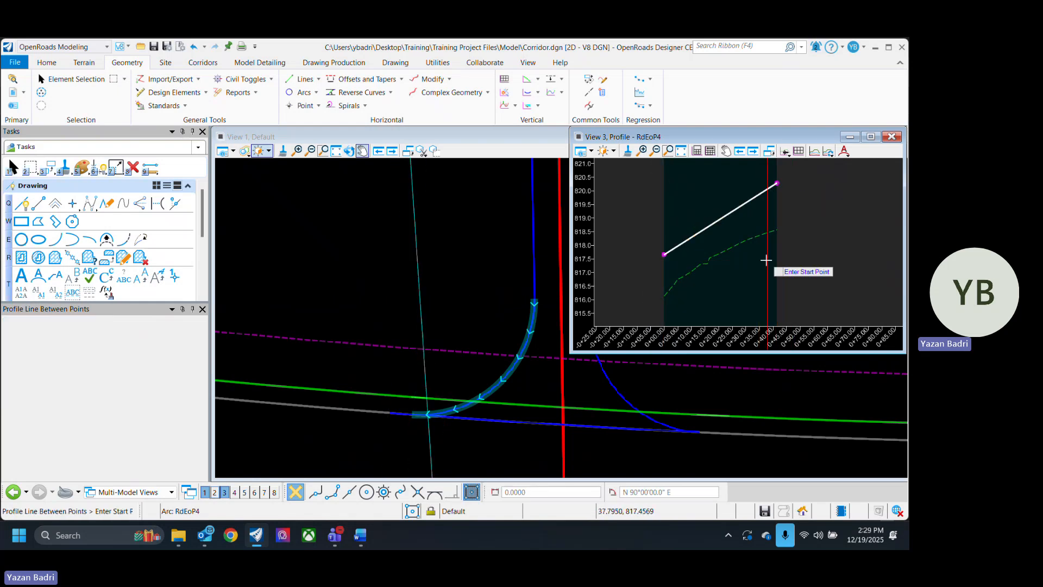
left_click(69, 80)
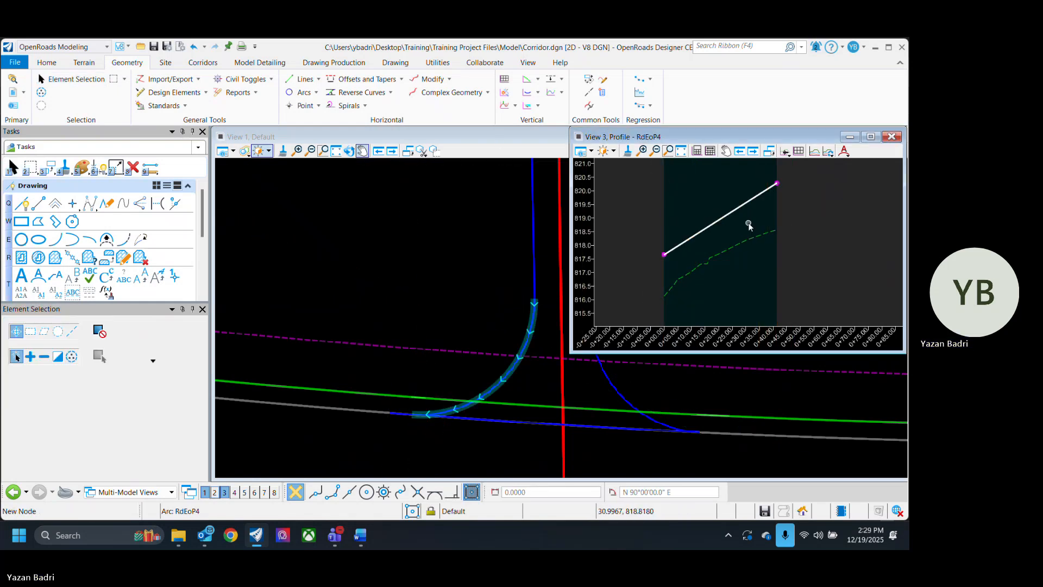
left_click(734, 210)
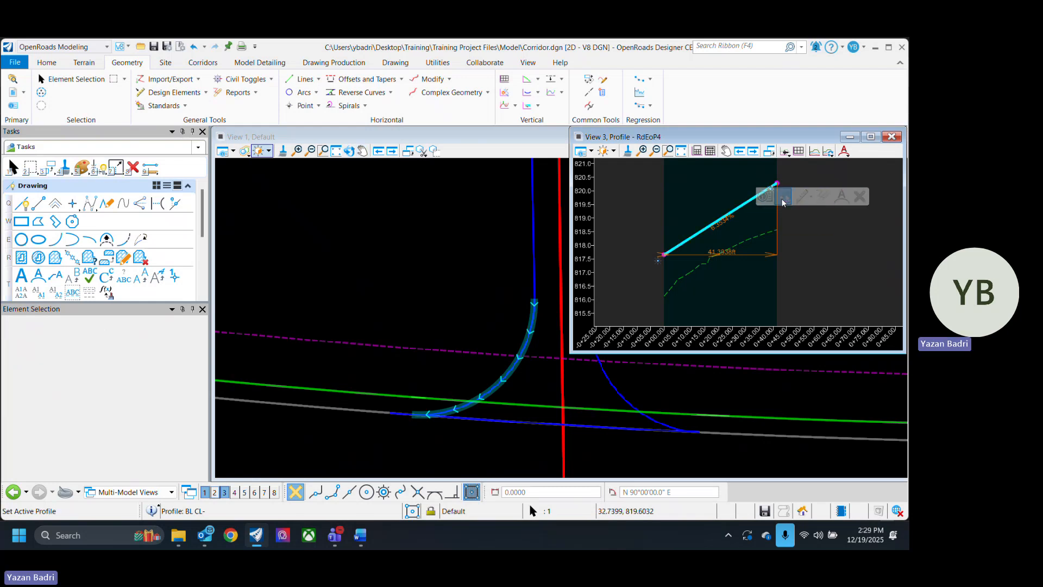
left_click(451, 308)
Open the profile model of the right driveway return arc in View 3.
scroll(356, 348, "down", 4)
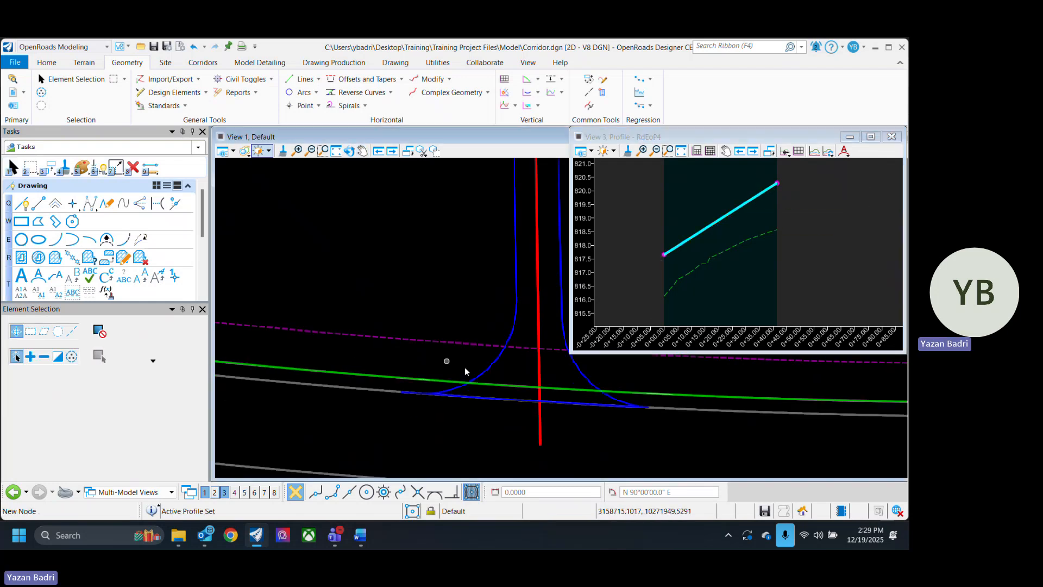
scroll(472, 362, "up", 3)
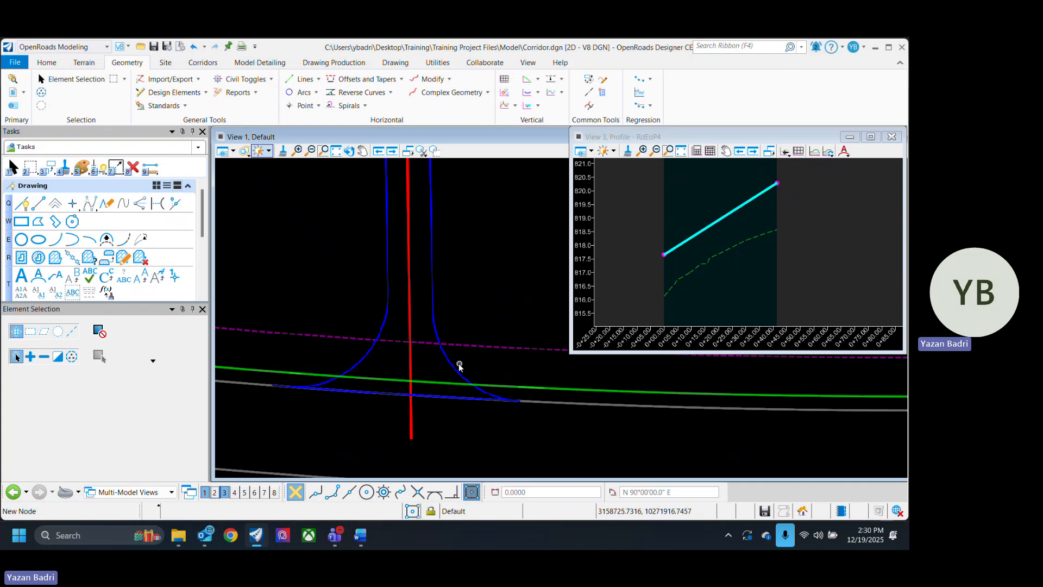
left_click(451, 366)
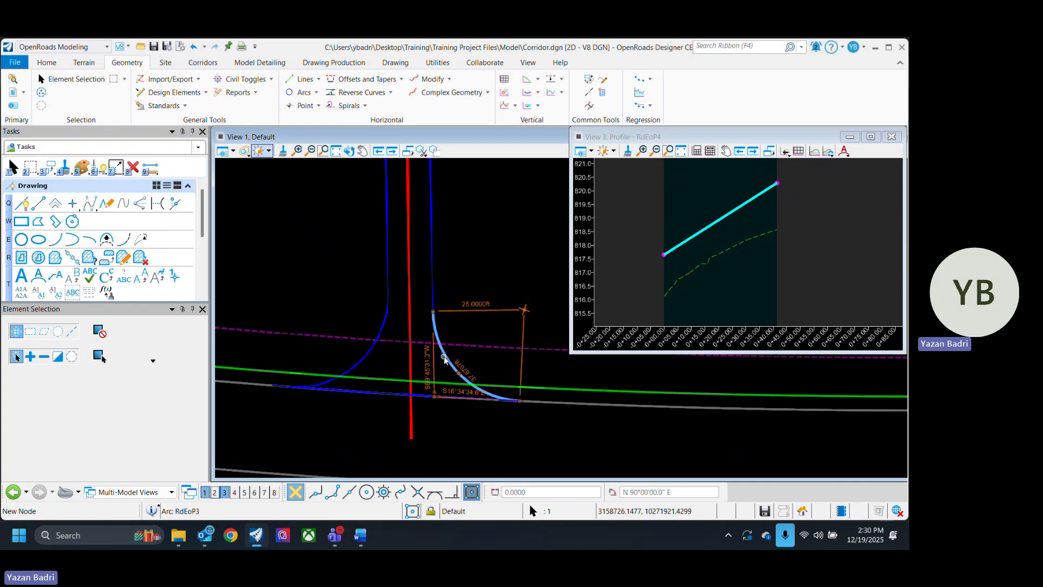
mouse_move(444, 359)
left_click(477, 352)
left_click(712, 235)
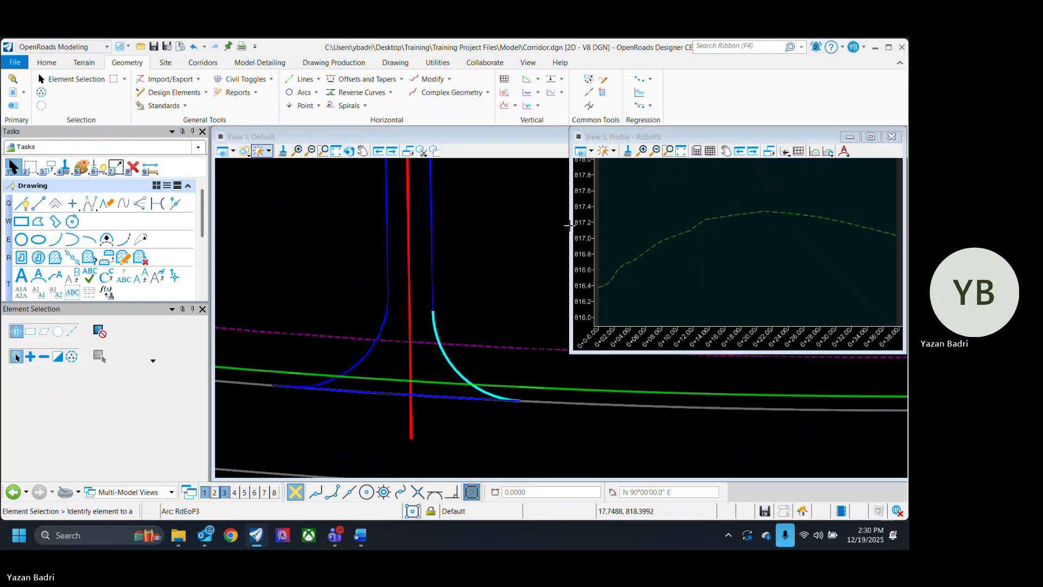
Project profile intersection points onto the right return arc's profile from its adjoining straight edge and the road's edge of pavement.
left_click(514, 107)
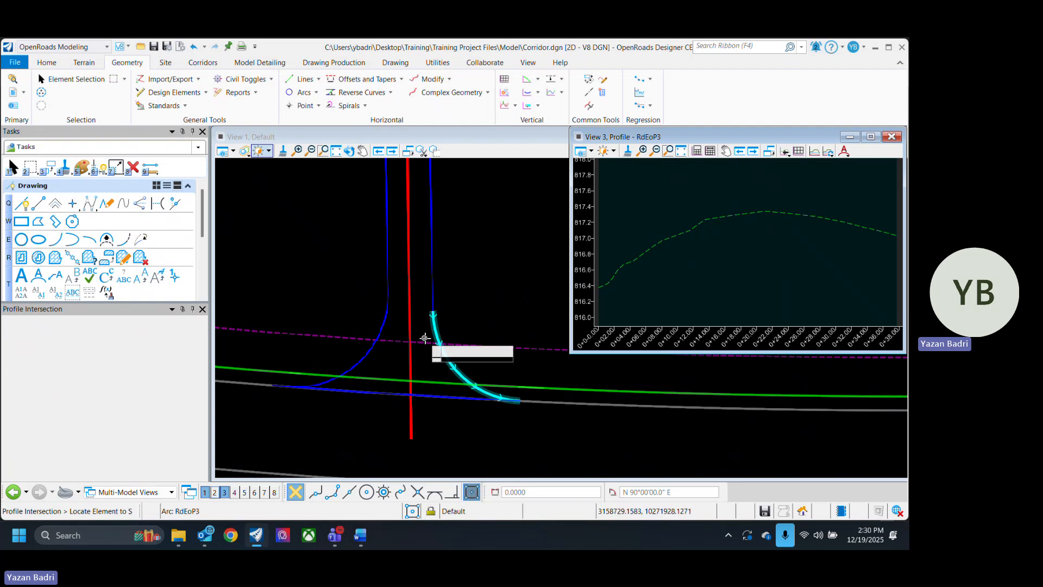
left_click(434, 306)
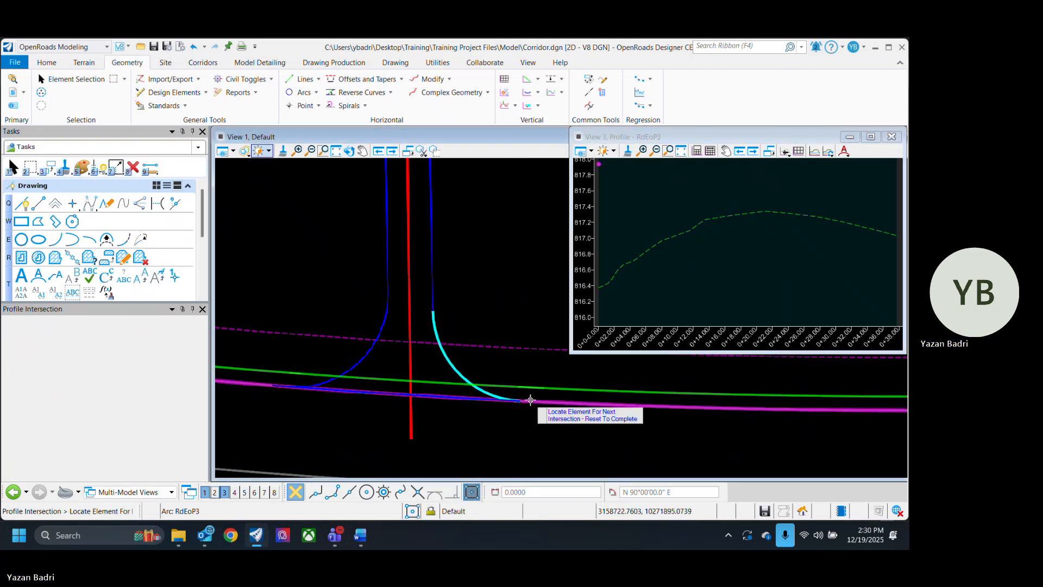
left_click(489, 396)
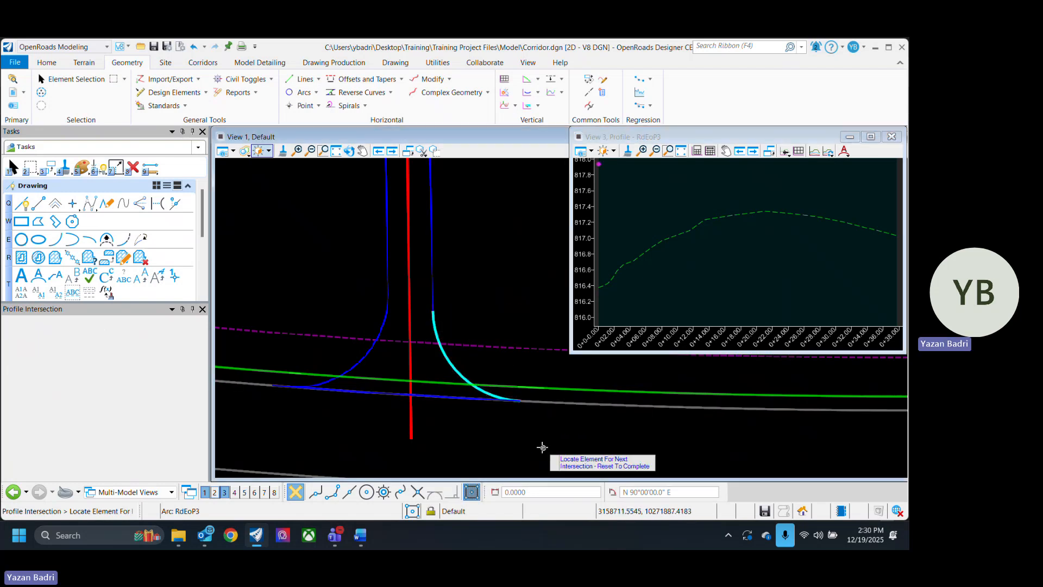
Draw a Baseline profile line between the right return arc's two intersection points and set it as the arc's active profile.
left_click(528, 80)
left_click(655, 255)
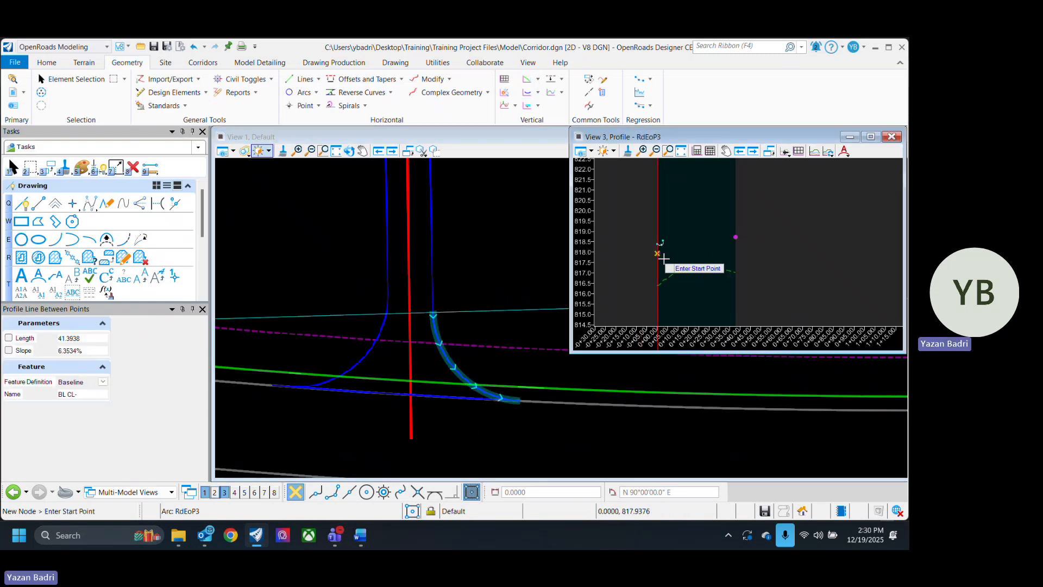
left_click(657, 253)
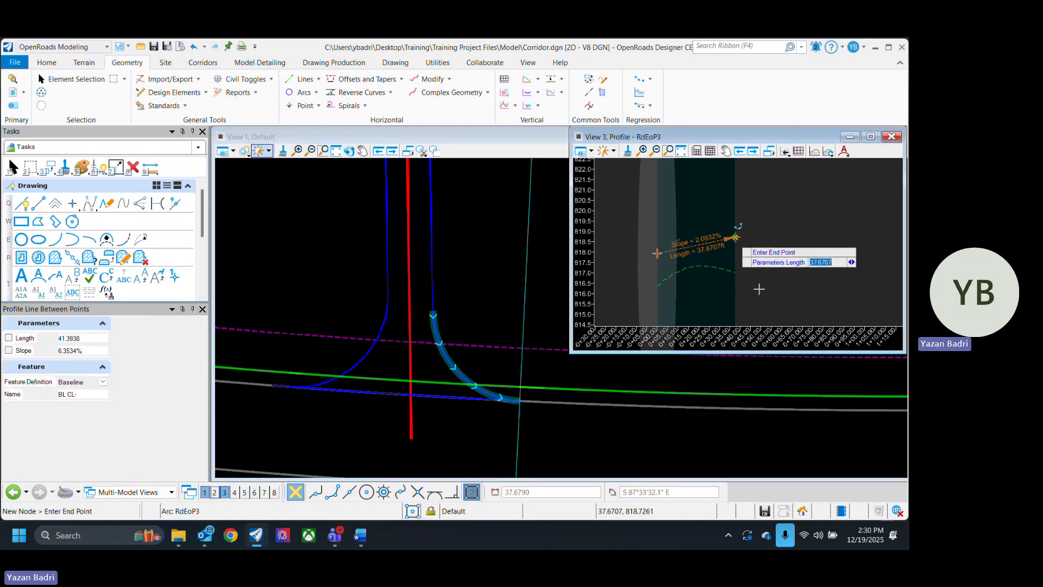
left_click(736, 239)
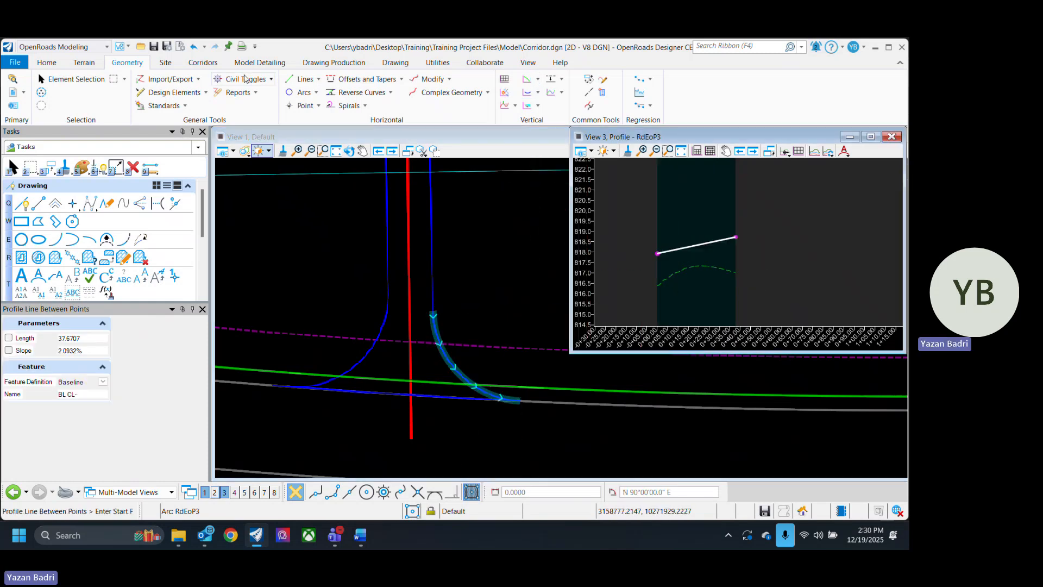
left_click(695, 246)
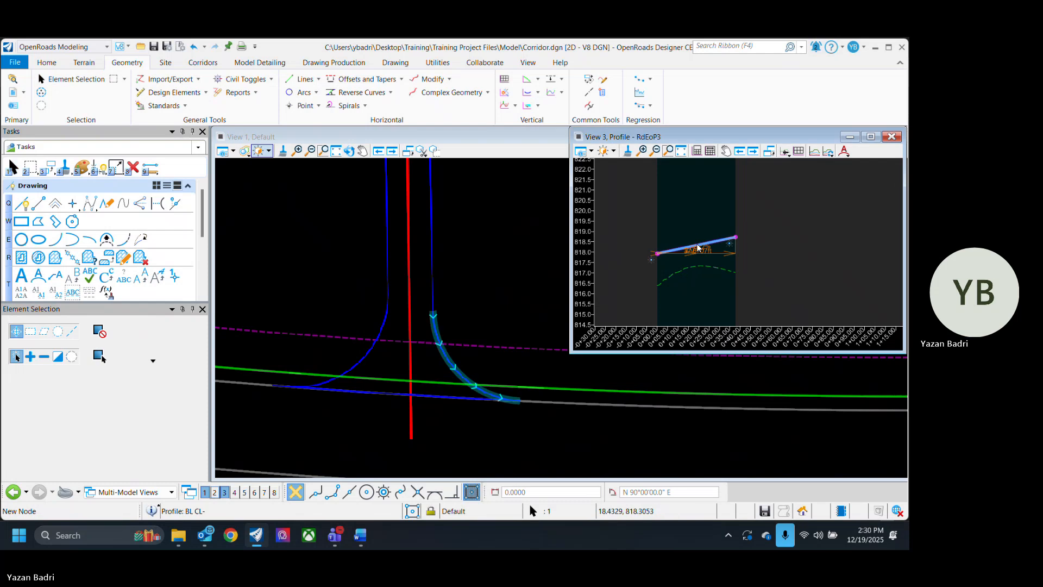
left_click(728, 233)
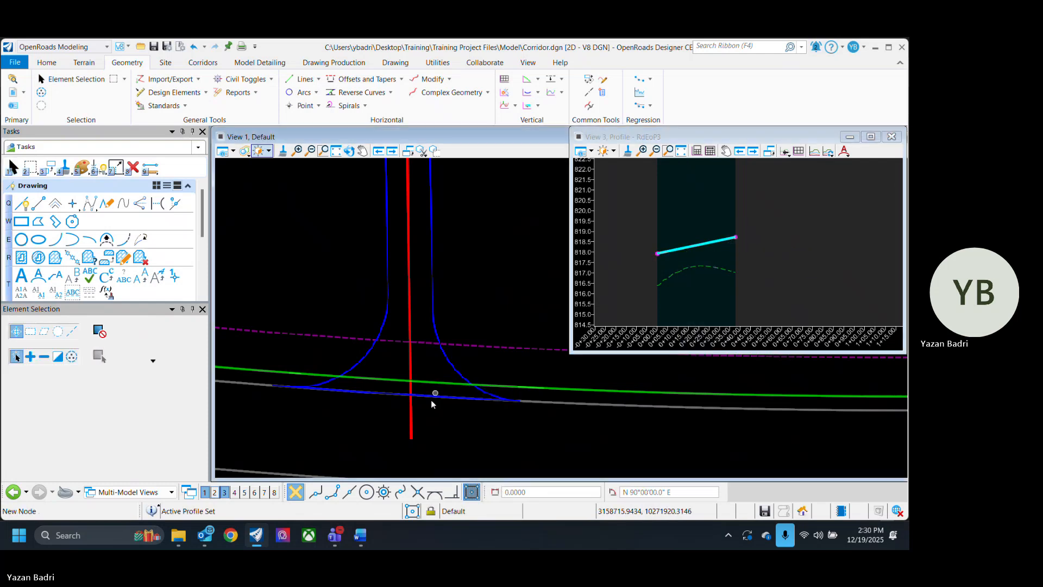
Open the profile model of the short closing line across the driveway's far end in View 3.
scroll(430, 401, "down", 2)
scroll(410, 190, "up", 5)
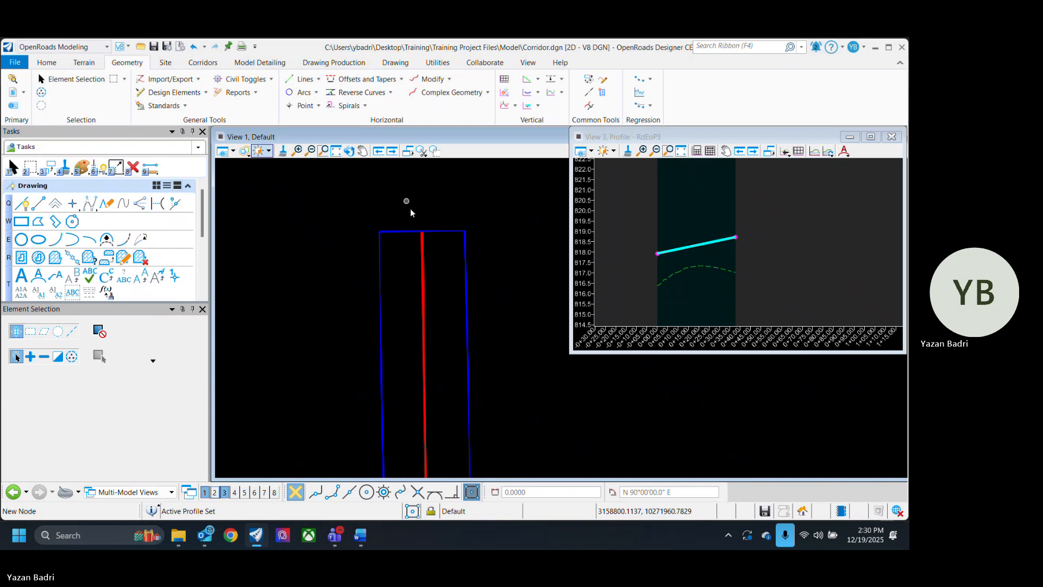
left_click(450, 234)
left_click(481, 229)
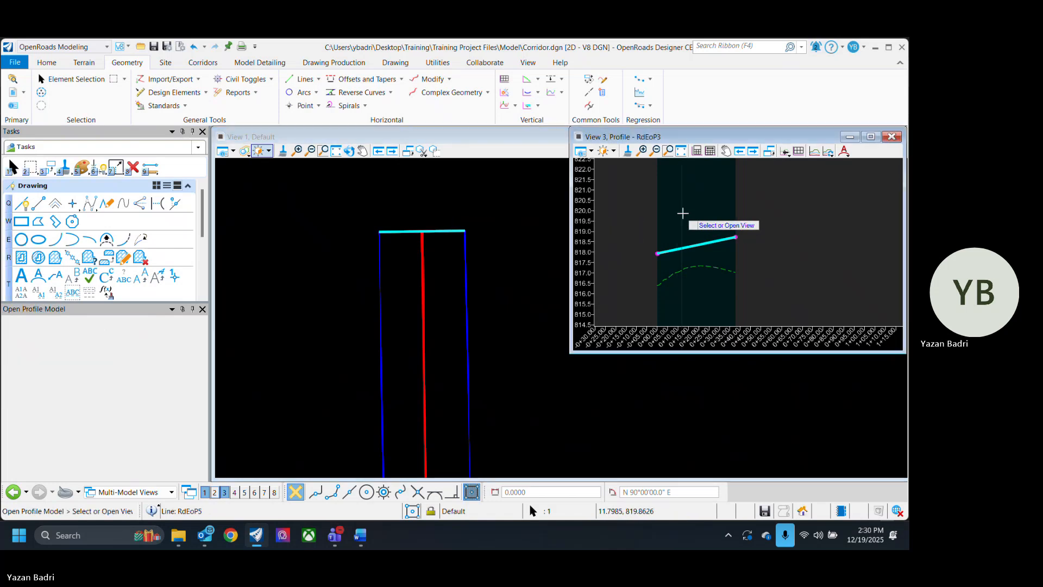
left_click(683, 214)
Project profile intersection points onto the closing line's profile from the driveway's left edge, centerline and right edge.
scroll(437, 345, "down", 2)
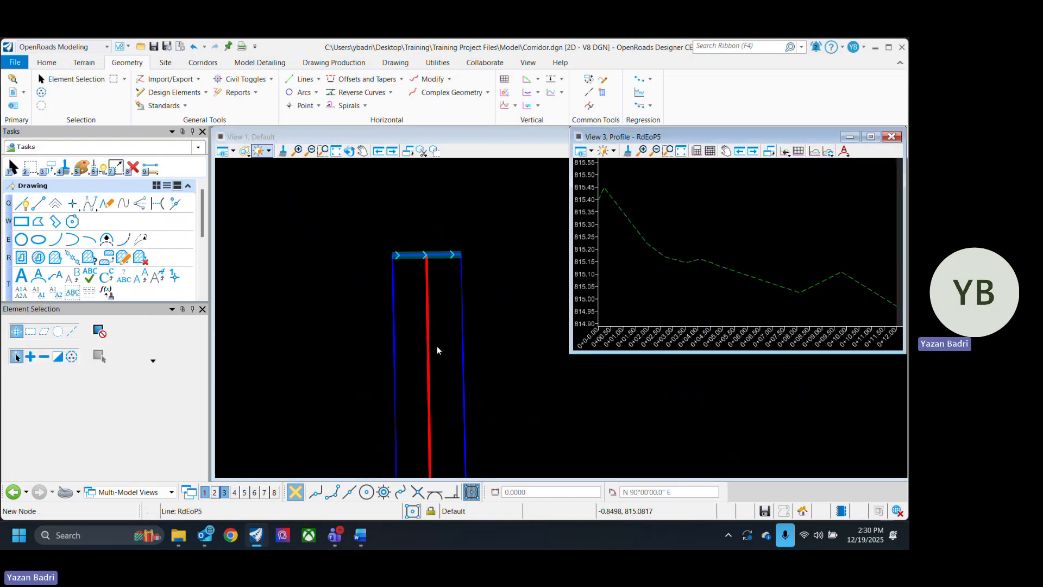
left_click(525, 106)
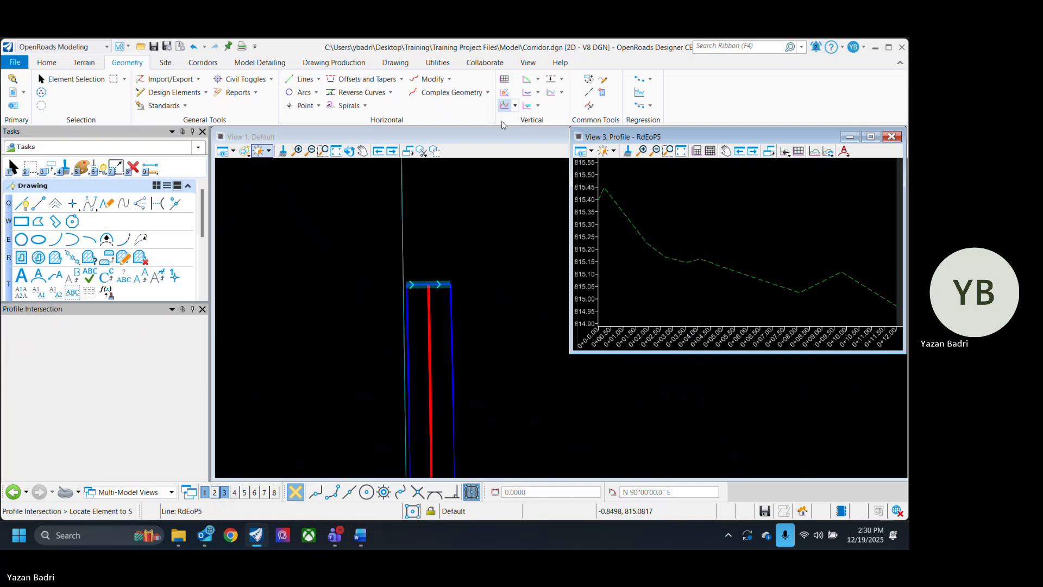
scroll(425, 290, "up", 2)
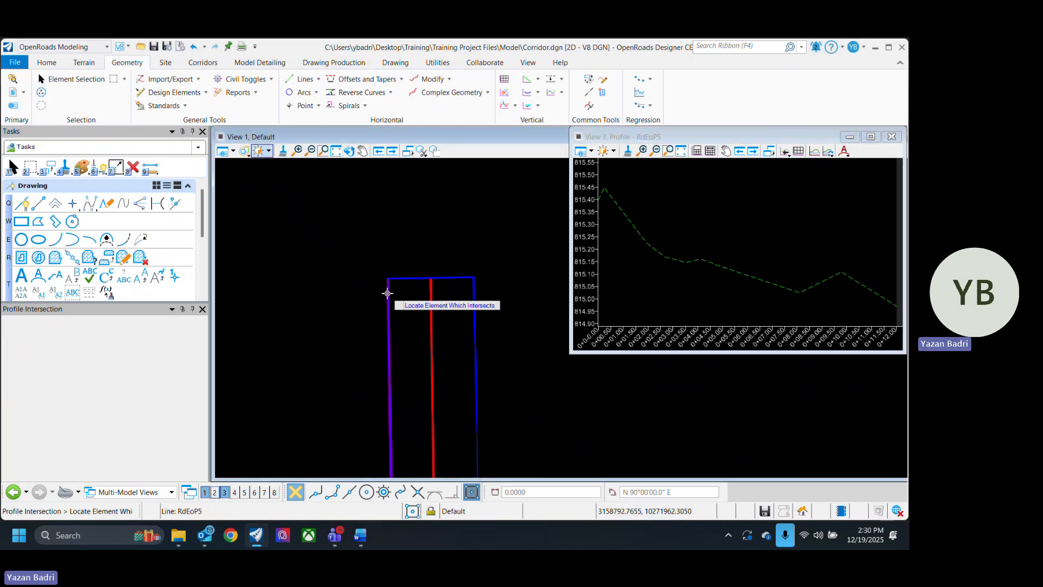
left_click(389, 291)
left_click(477, 296)
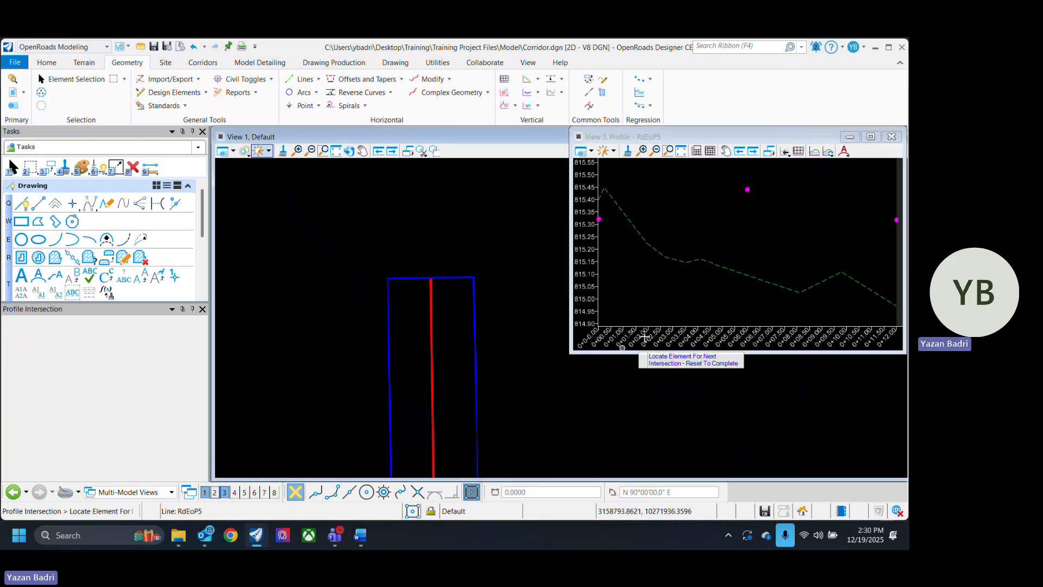
Draw two Baseline profile lines through the closing line's three intersection points, peaking at the centerline point.
left_click(527, 91)
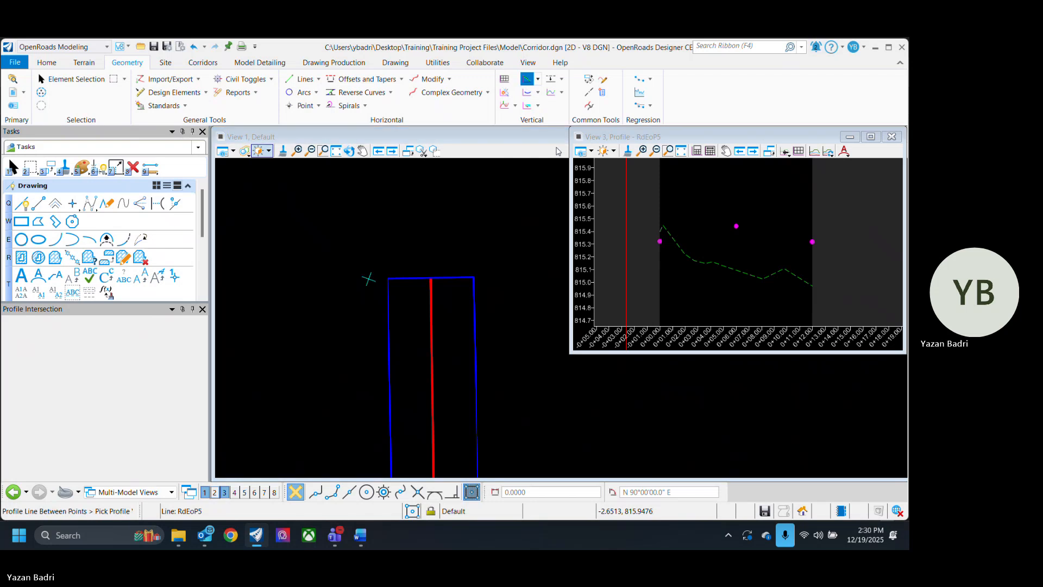
left_click(660, 240)
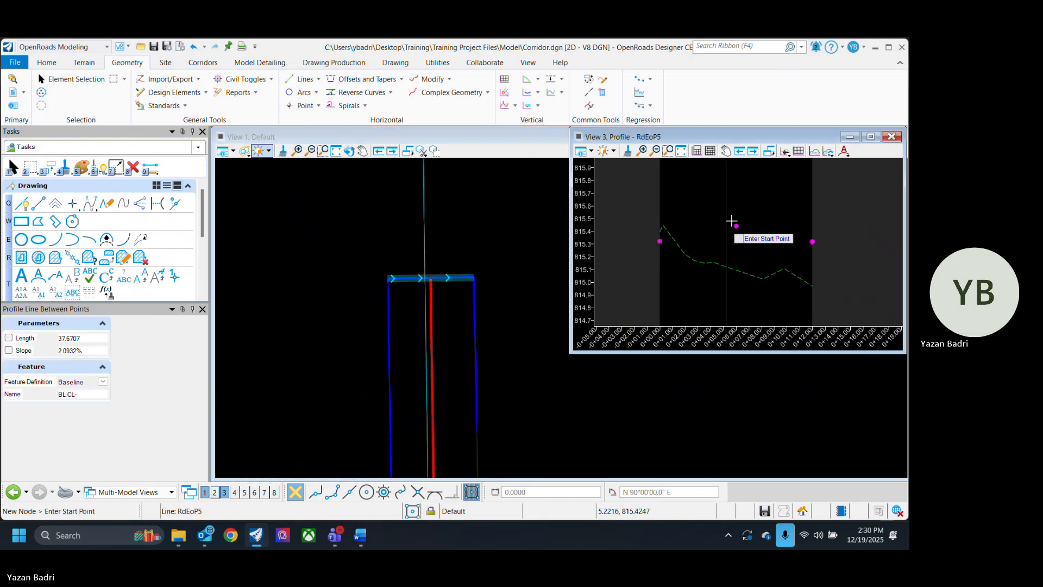
left_click(658, 240)
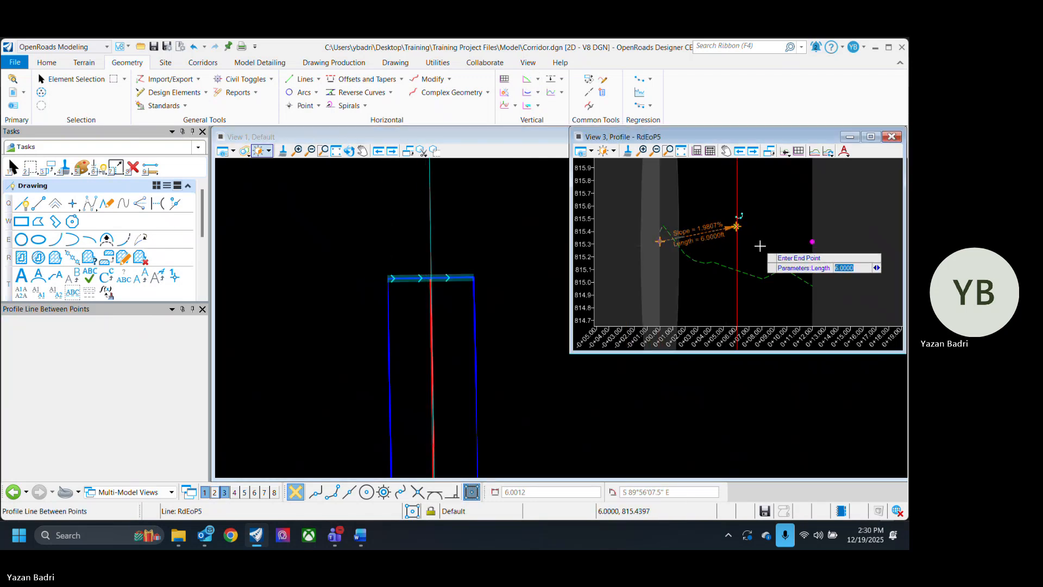
left_click(736, 225)
left_click(812, 241)
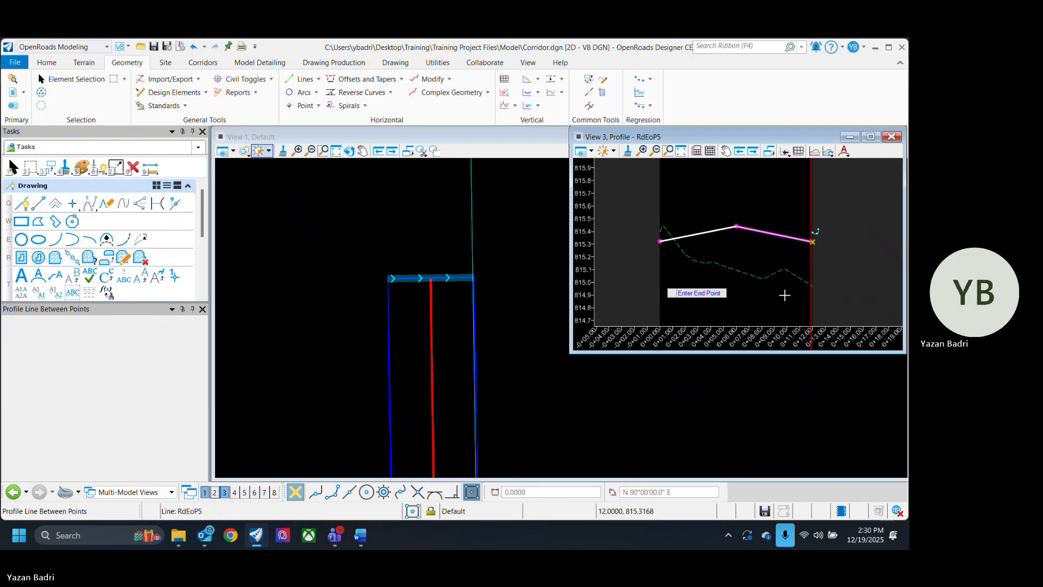
Join the two profile lines with Profile Complex By Elements and set the result as the closing line's active profile.
left_click(73, 78)
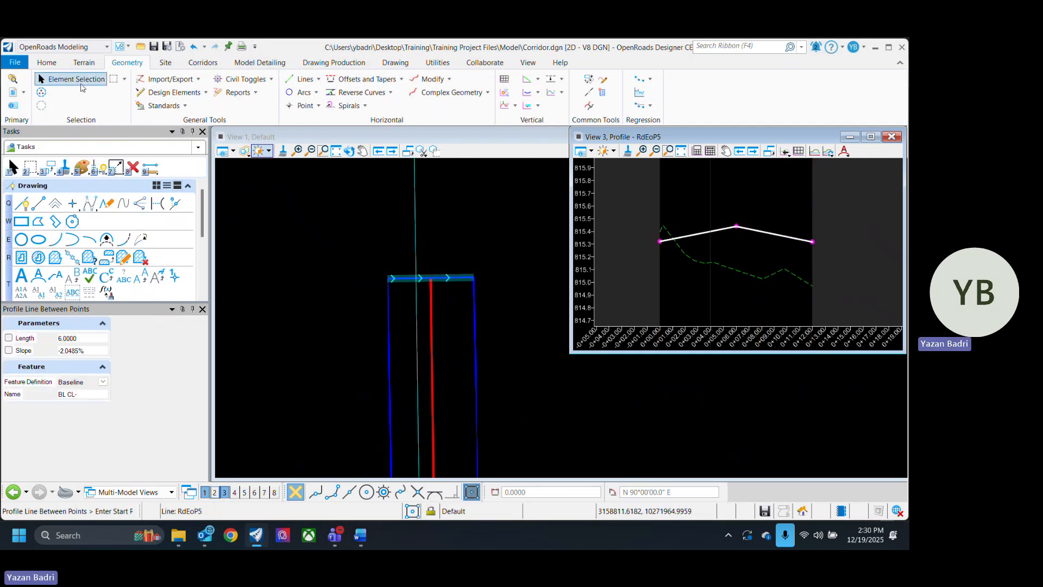
left_click(561, 93)
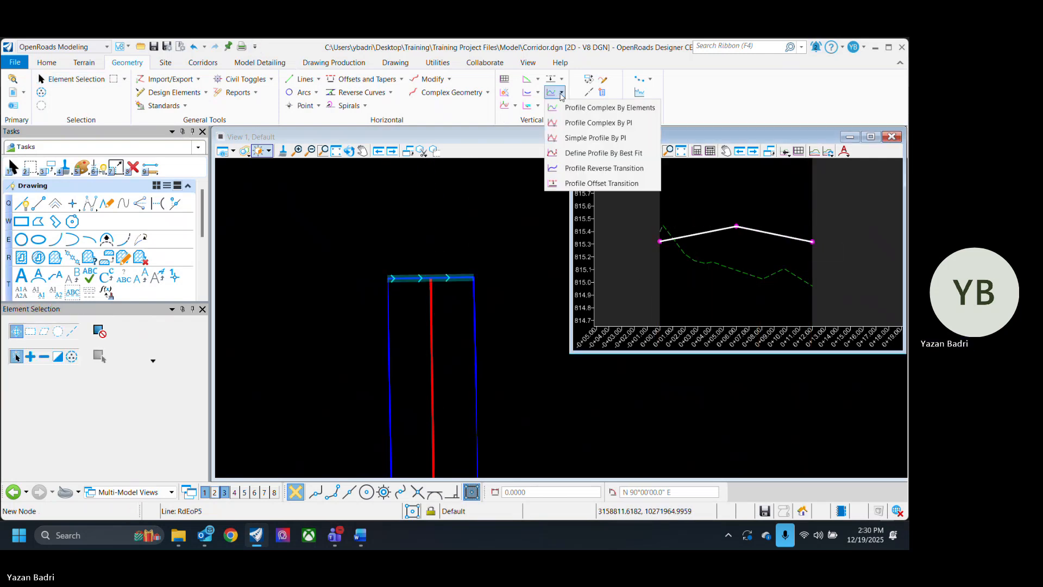
left_click(613, 122)
left_click(701, 233)
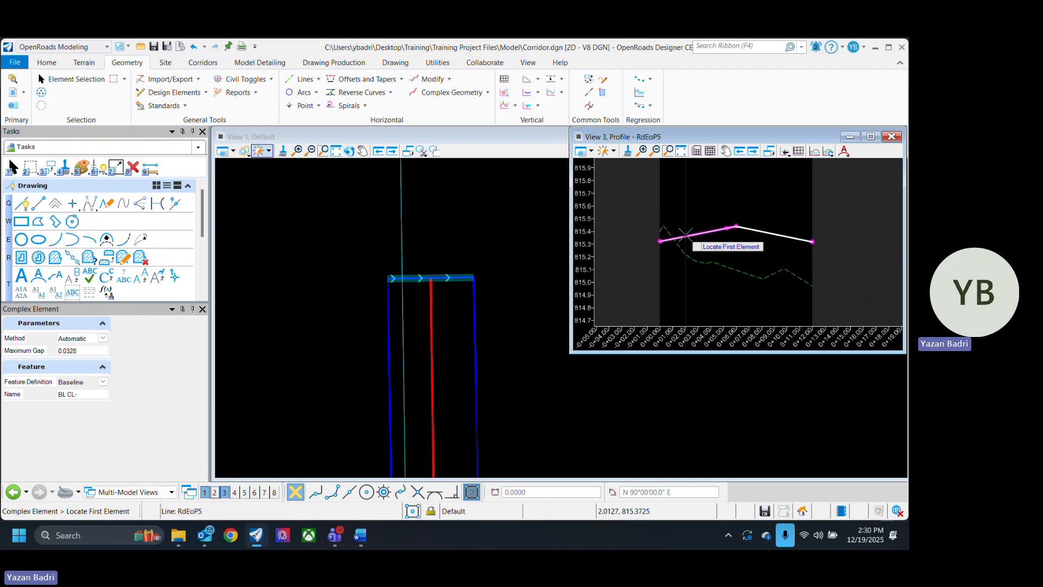
left_click(753, 210)
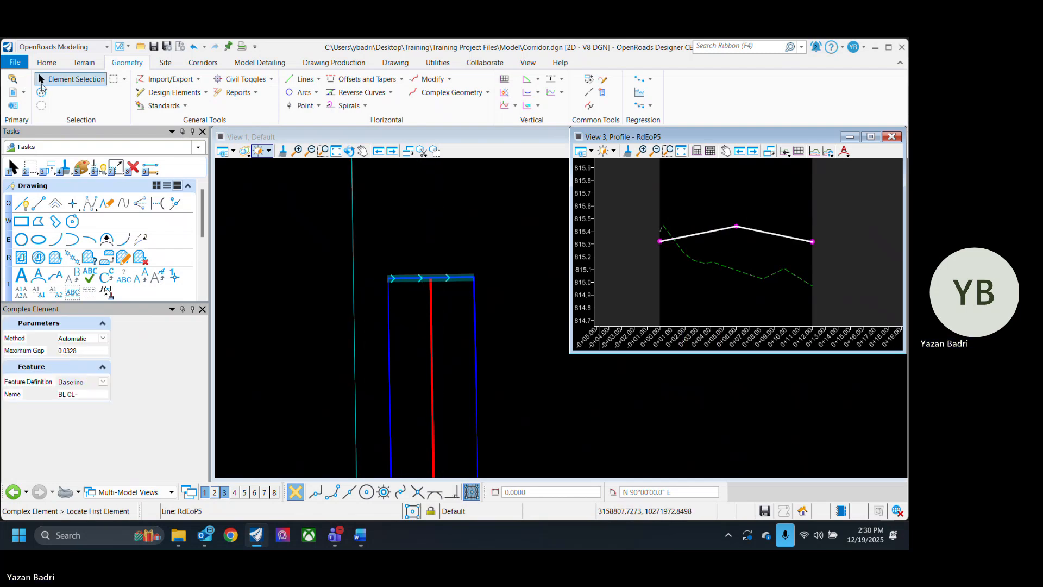
left_click(764, 234)
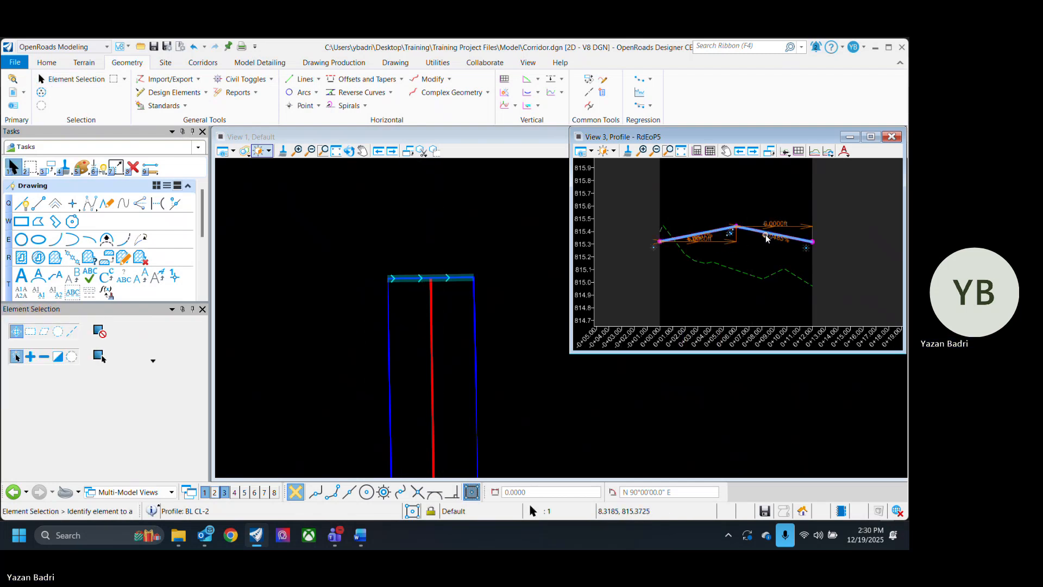
left_click(789, 229)
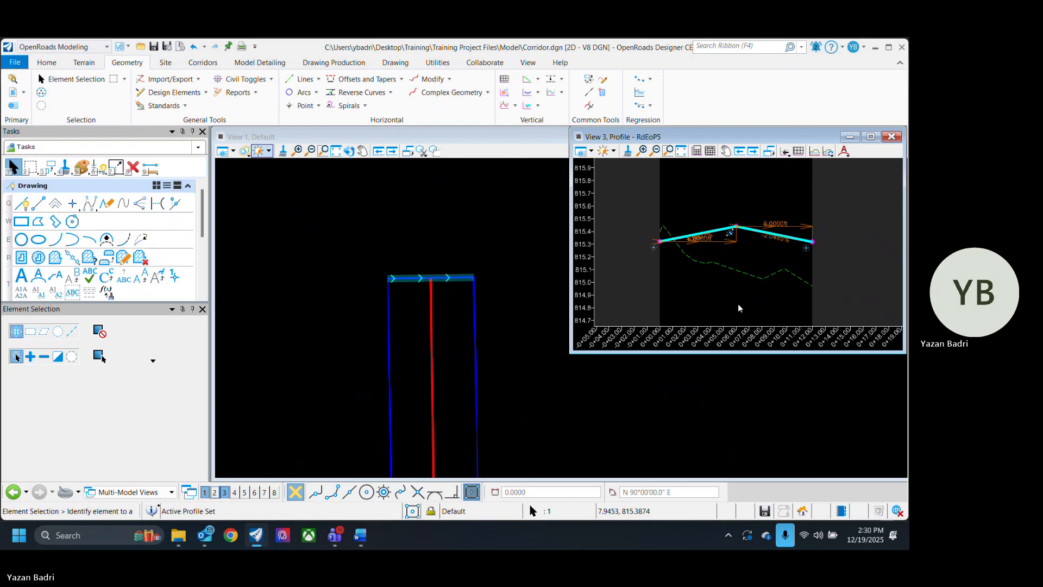
Check the driveway linework in plan and close the View 3 profile.
scroll(429, 226, "down", 7)
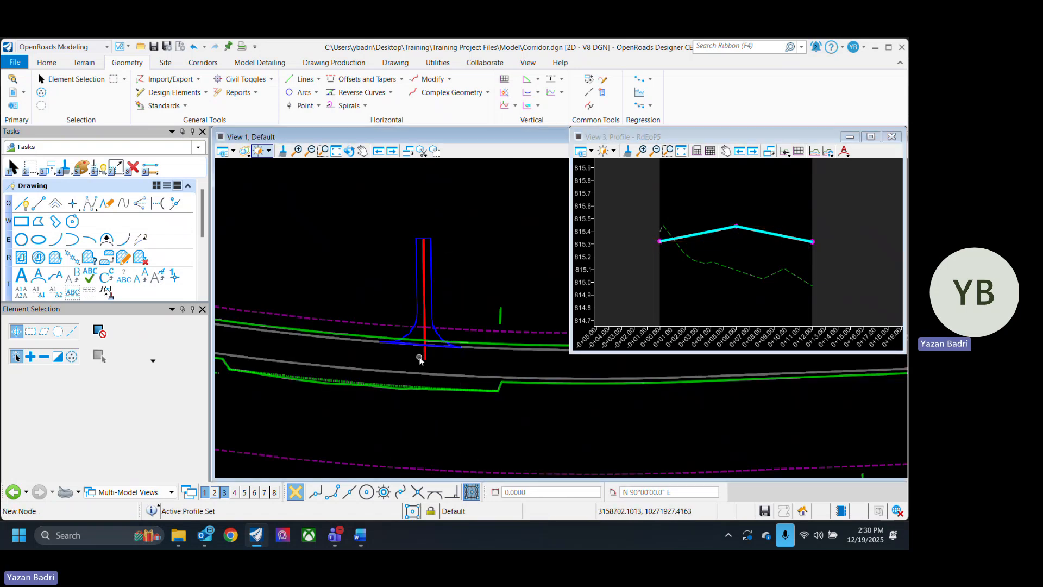
scroll(420, 356, "up", 4)
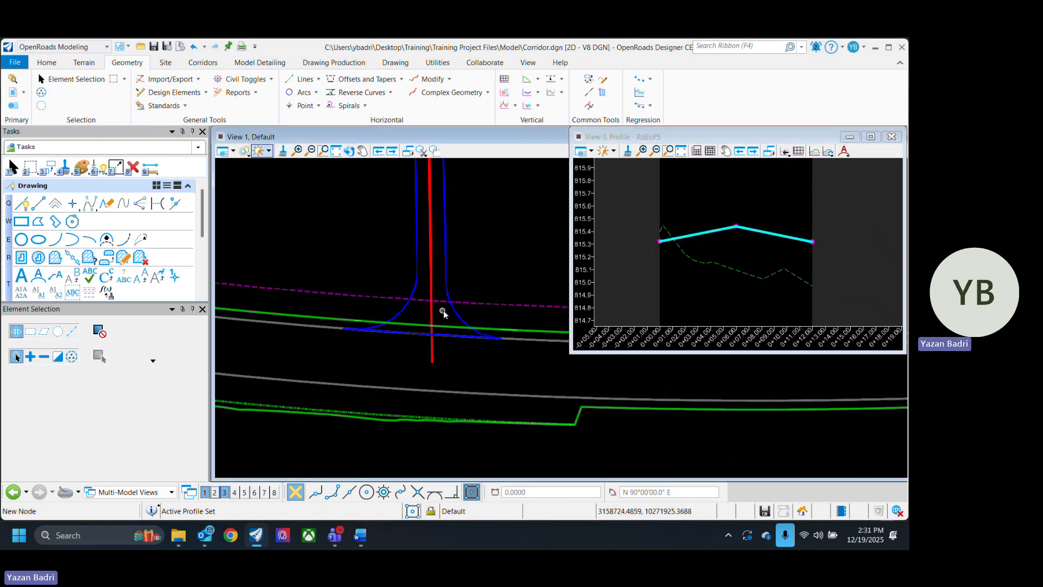
mouse_move(455, 314)
scroll(454, 331, "down", 2)
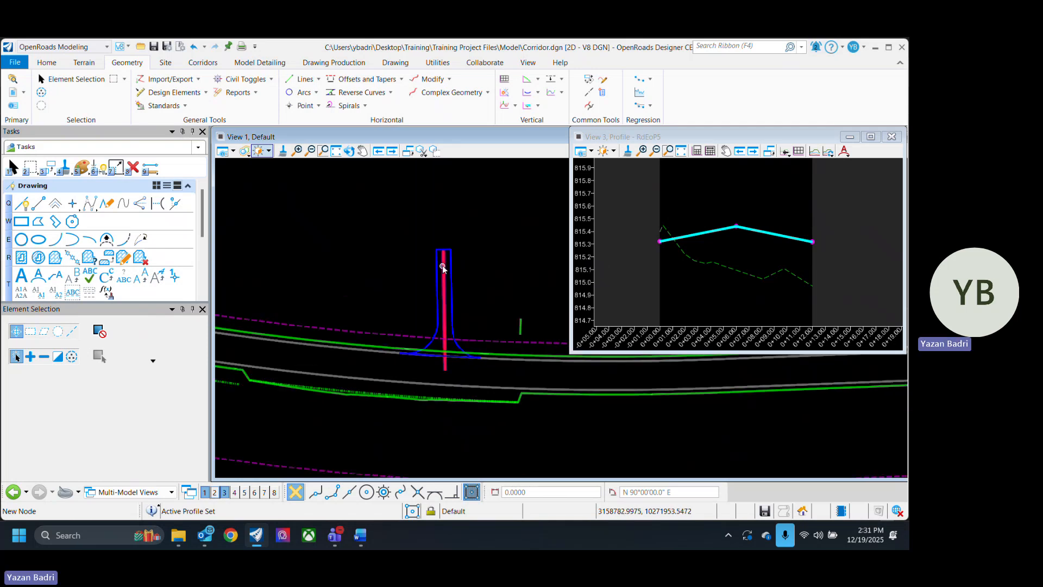
scroll(449, 249, "up", 3)
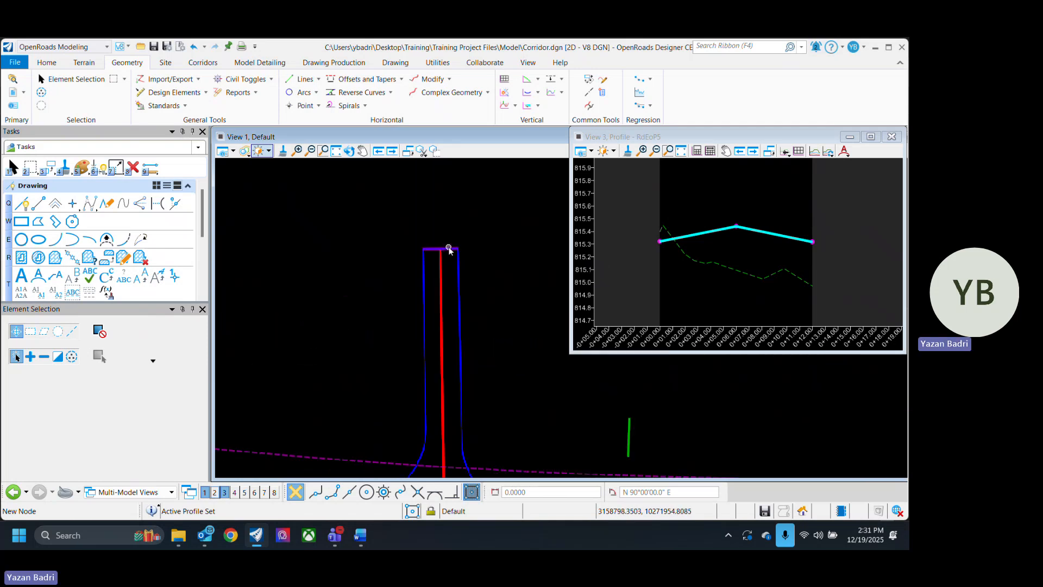
left_click(891, 137)
scroll(511, 289, "down", 2)
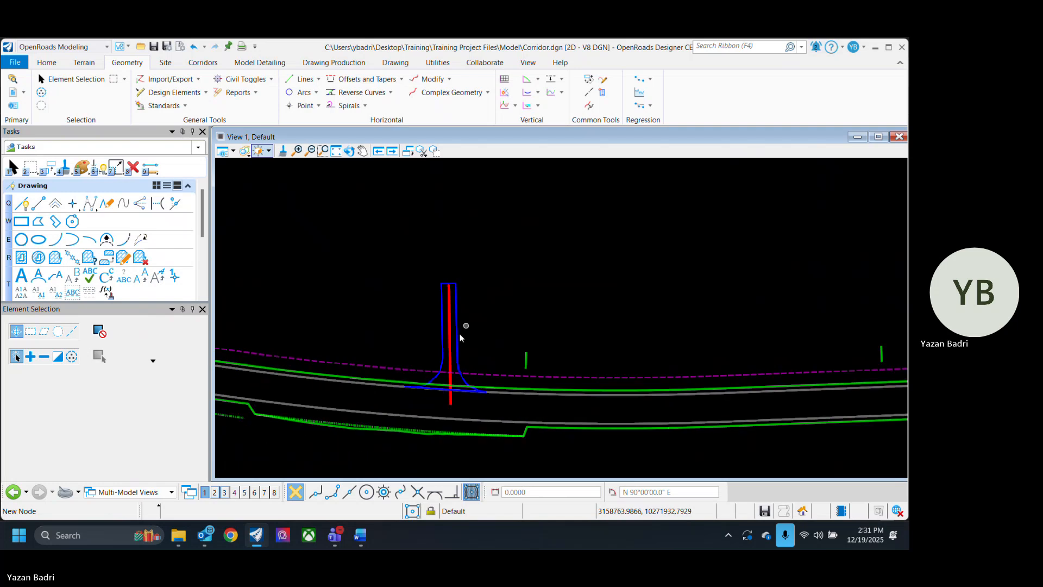
Move the start of the driveway's edge-of-pavement segment to the point where the left return arc meets it.
left_click(425, 422)
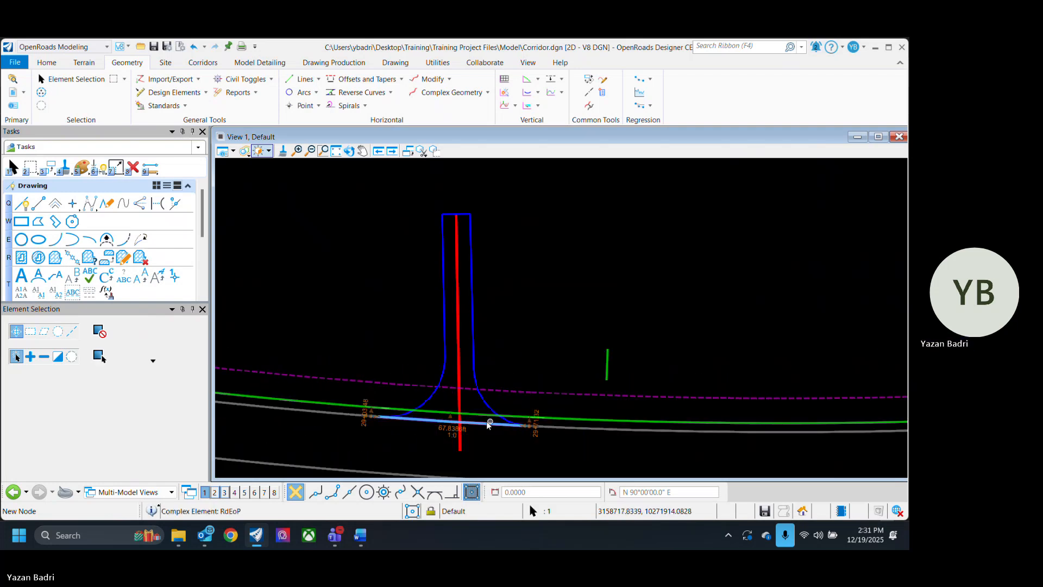
scroll(487, 421, "up", 2)
scroll(383, 409, "up", 2)
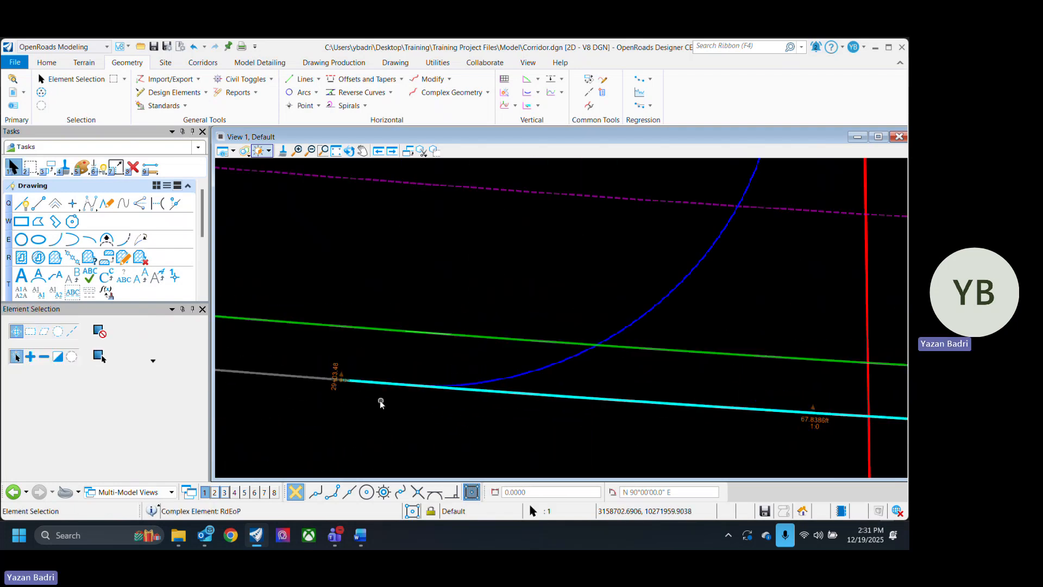
left_click(350, 381)
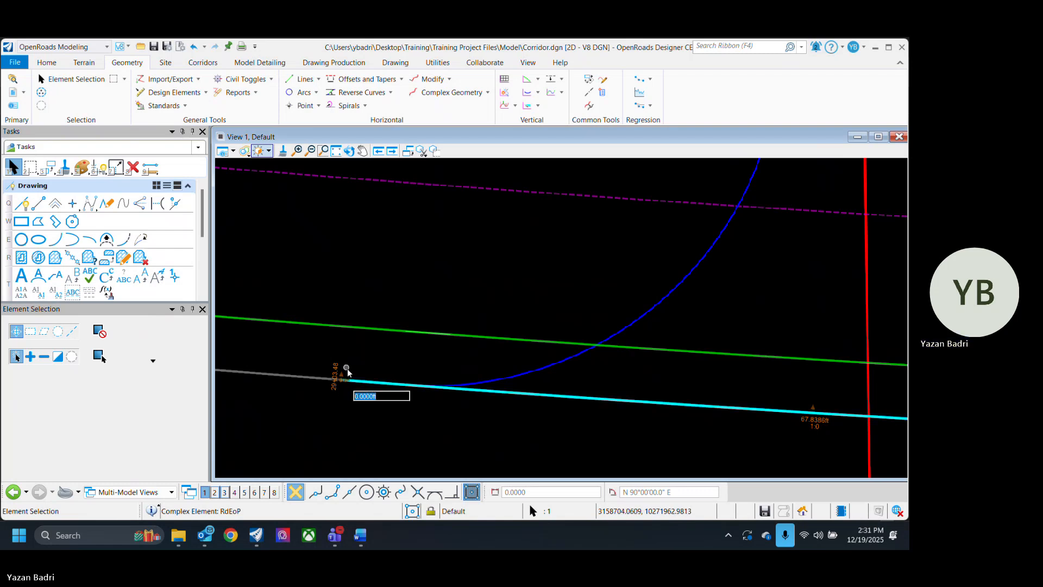
left_click(346, 380)
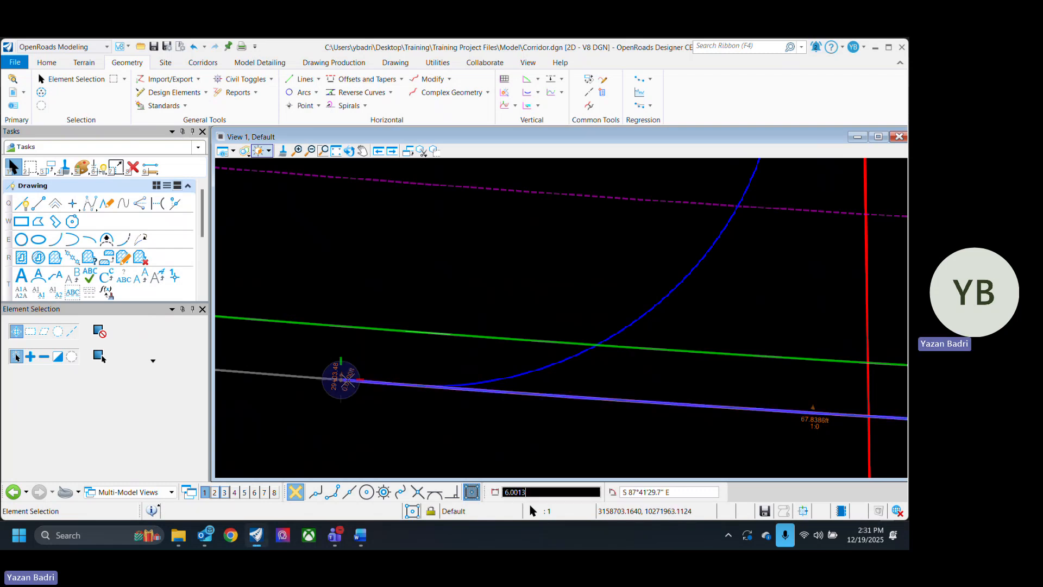
right_click(372, 410)
scroll(342, 381, "up", 6)
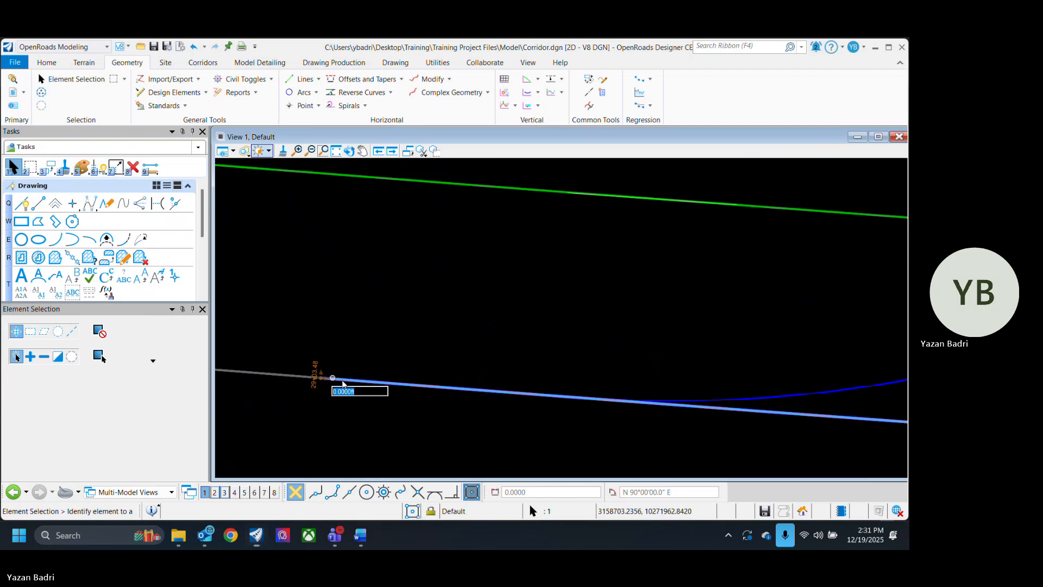
left_click(324, 377)
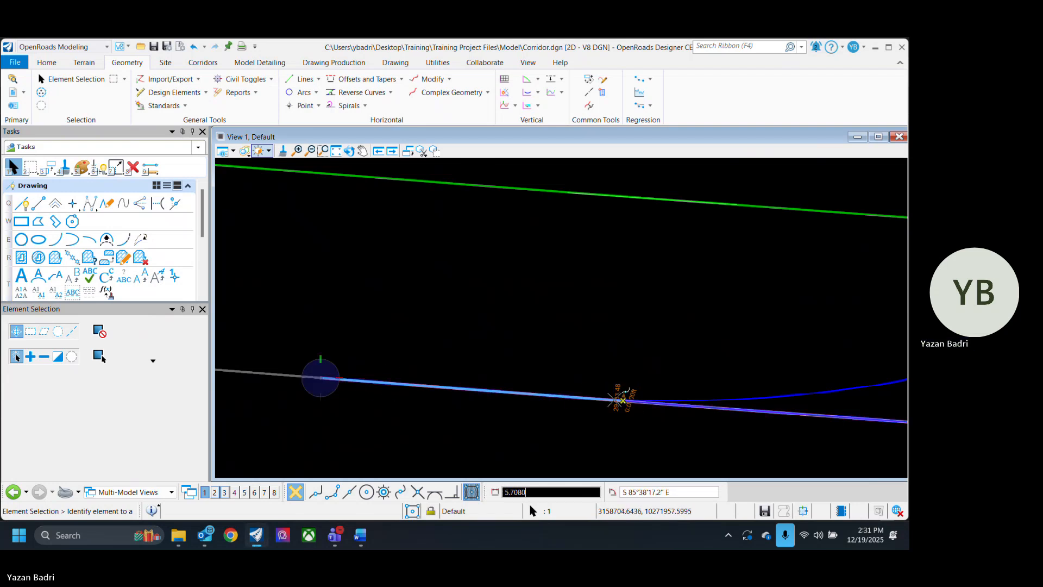
left_click(577, 397)
left_click(619, 433)
scroll(447, 350, "down", 8)
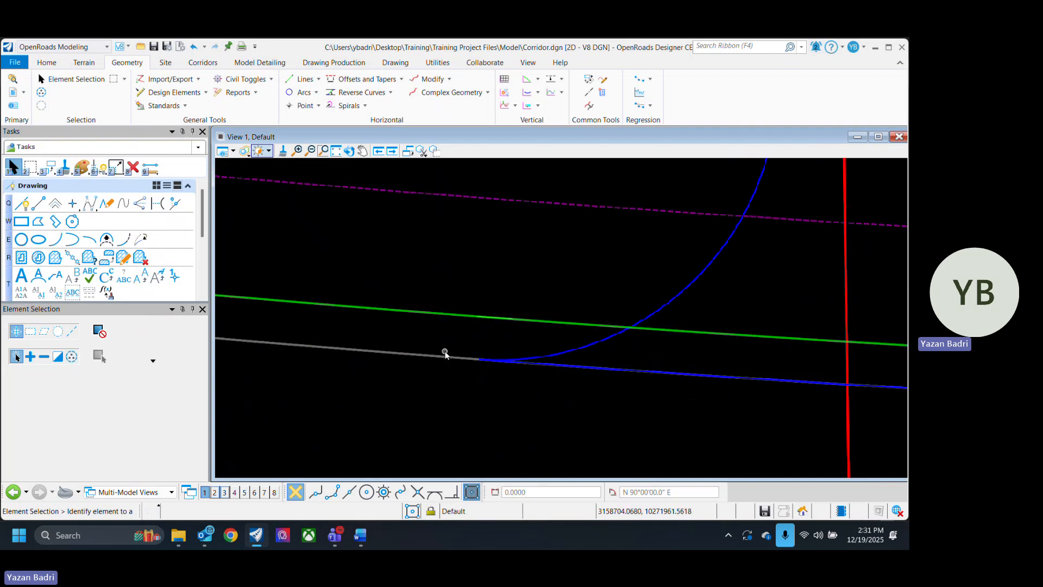
Select all eight driveway elements: centerline, straight edges, closing line, both return arcs and the edge-of-pavement segment.
scroll(616, 378, "up", 3)
scroll(619, 386, "down", 3)
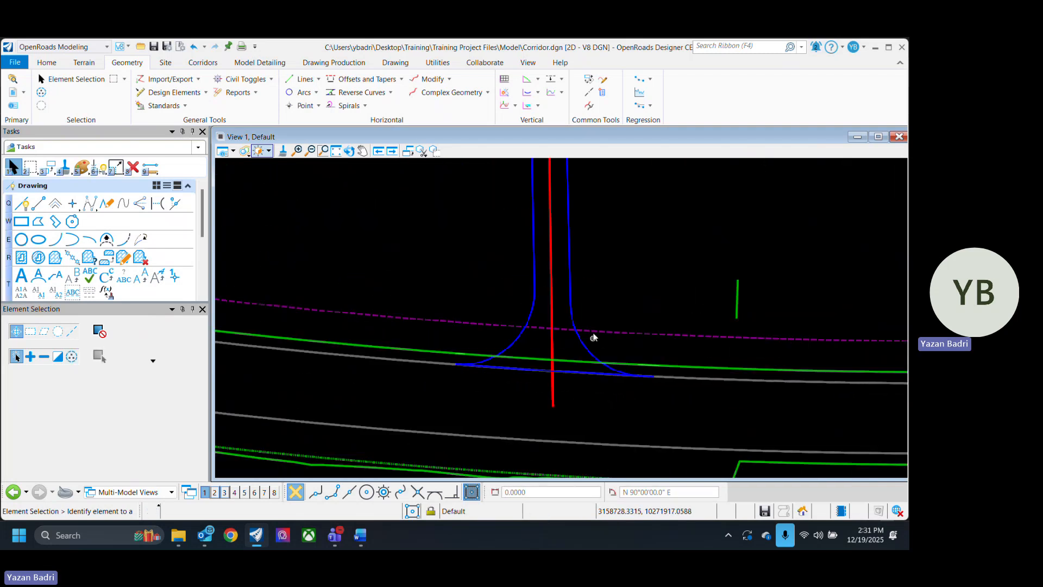
scroll(593, 338, "up", 2)
scroll(471, 341, "down", 3)
left_click_drag(504, 233, 448, 308)
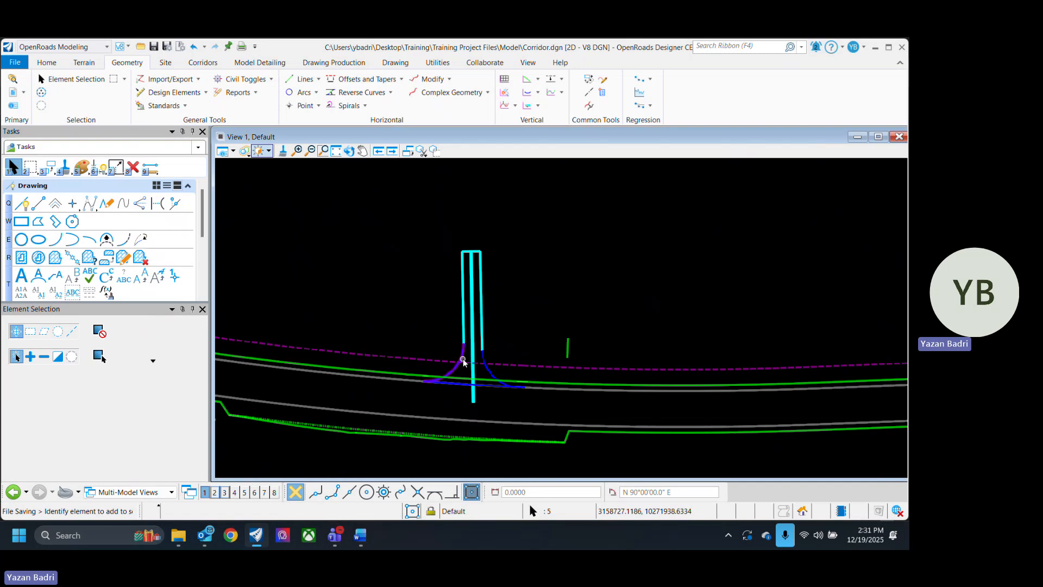
scroll(462, 360, "up", 2)
left_click(499, 349)
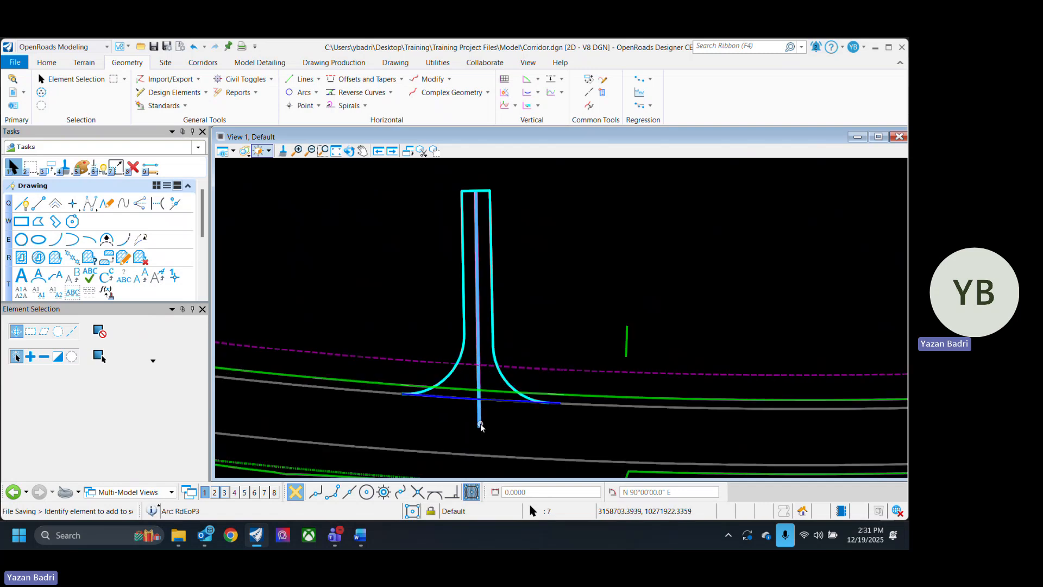
scroll(470, 397, "up", 1)
left_click(470, 398)
scroll(499, 405, "down", 3)
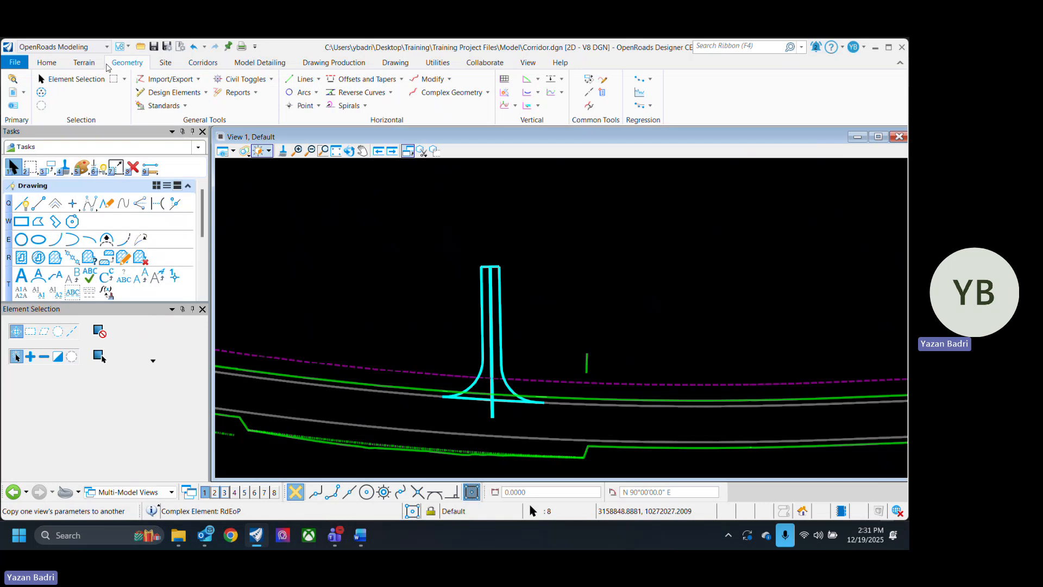
Create a break-line terrain model named DC from the selected driveway elements, using Proposed_Contours, the Max Triangle Length edge method and a max side length of 50.
left_click(83, 63)
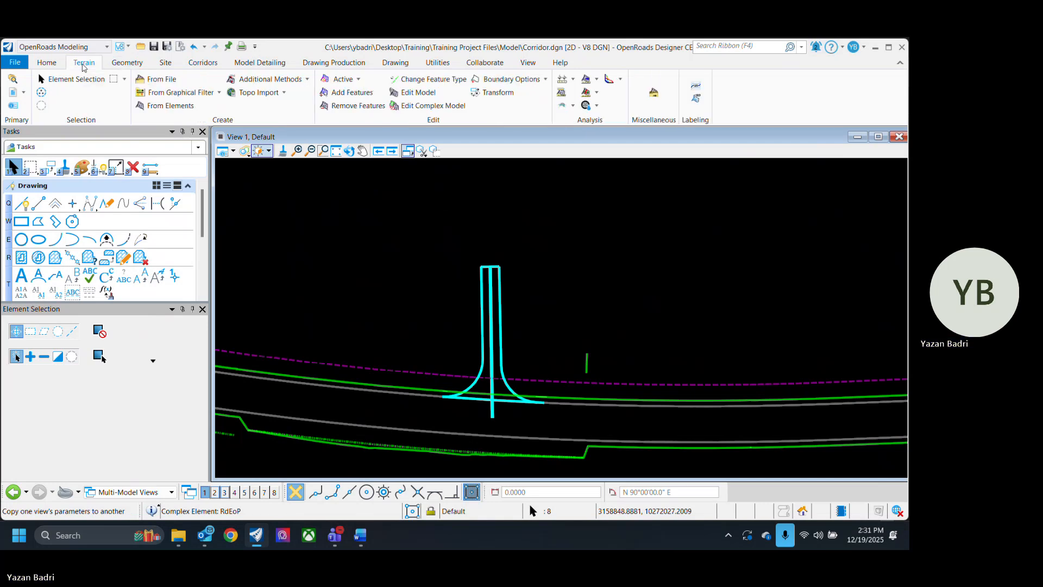
left_click(149, 107)
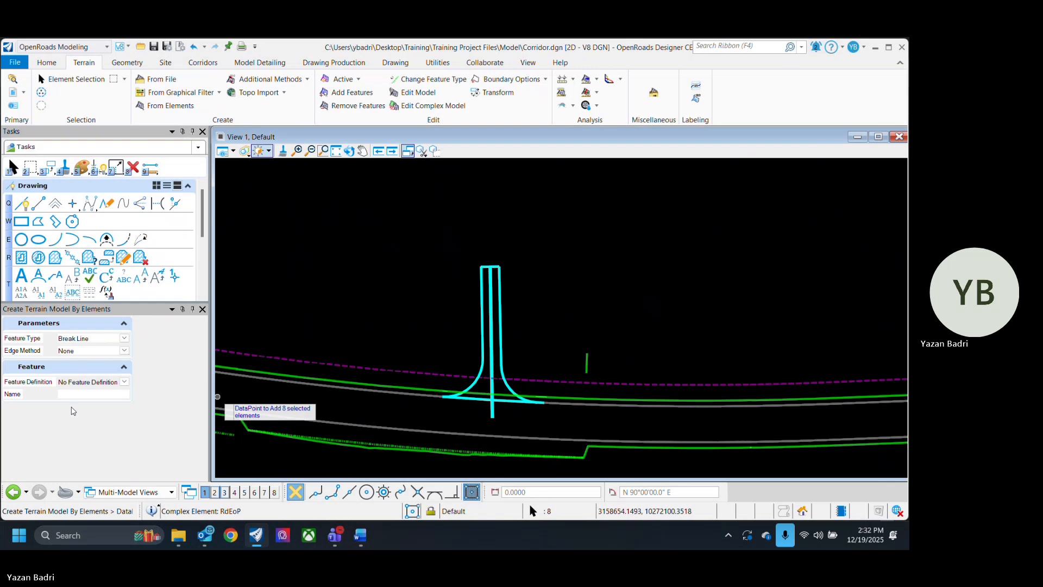
left_click(124, 382)
left_click(72, 418)
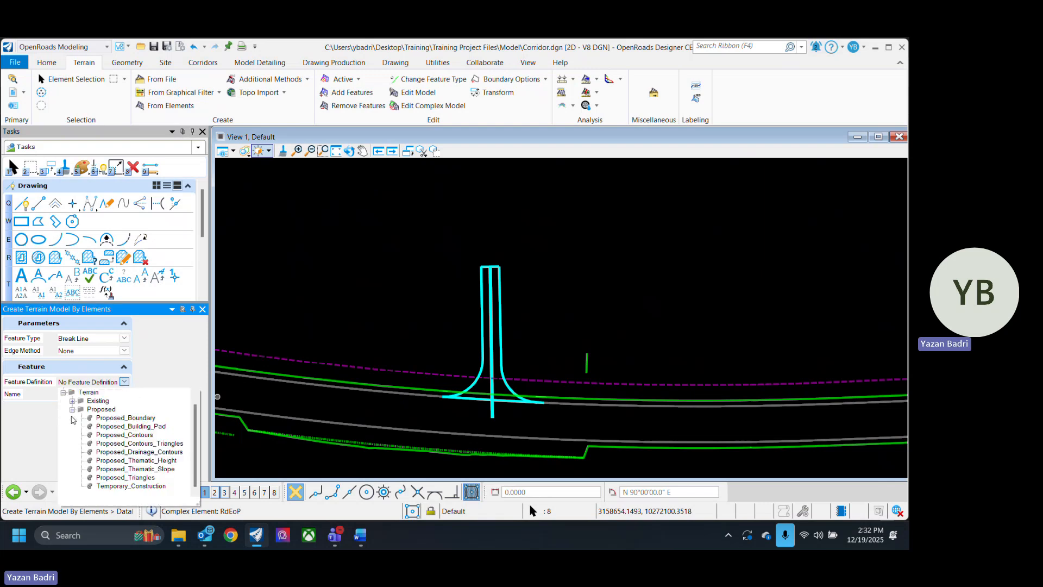
left_click(145, 434)
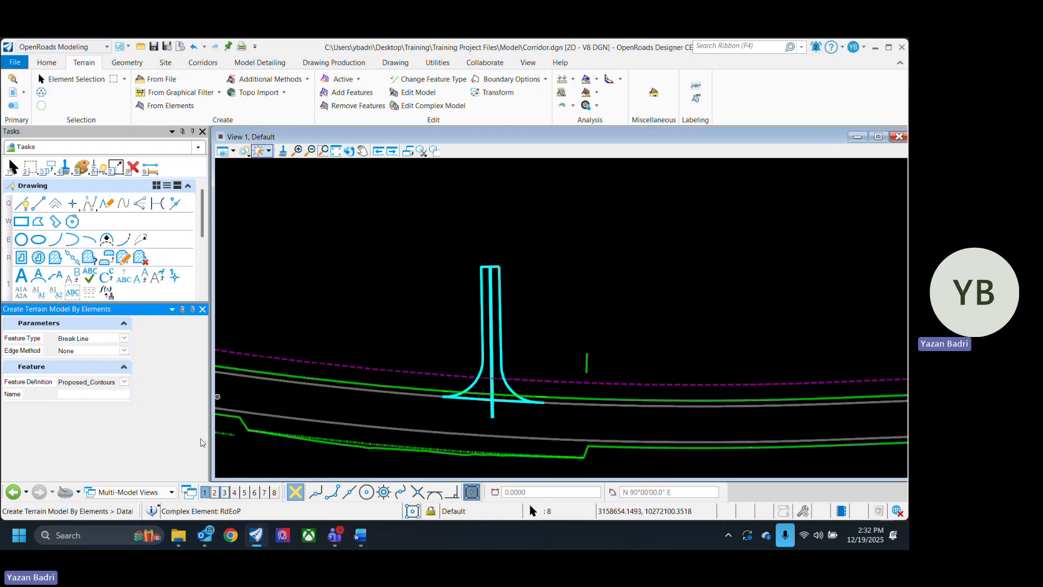
left_click(632, 267)
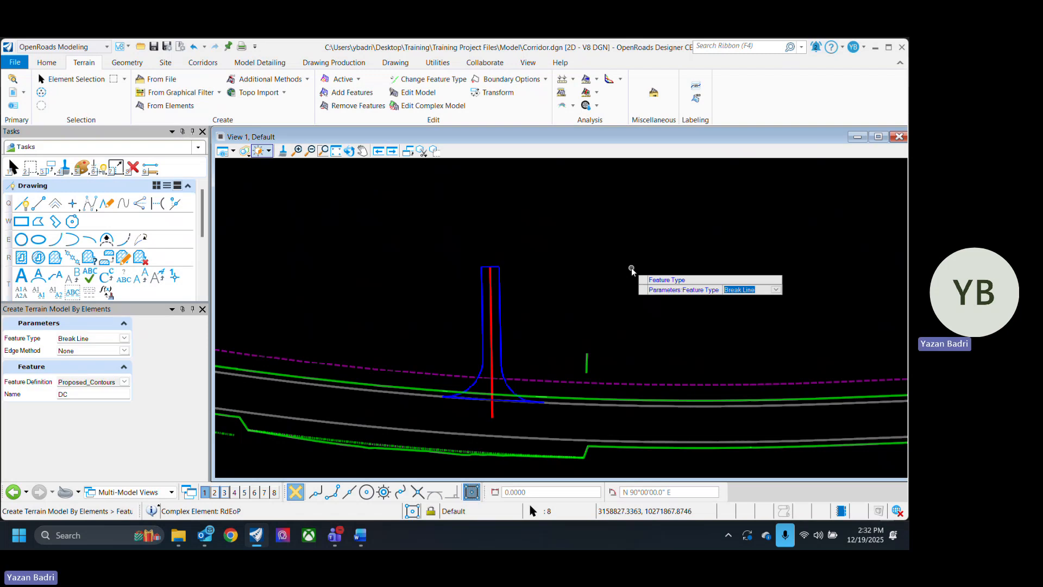
left_click(631, 267)
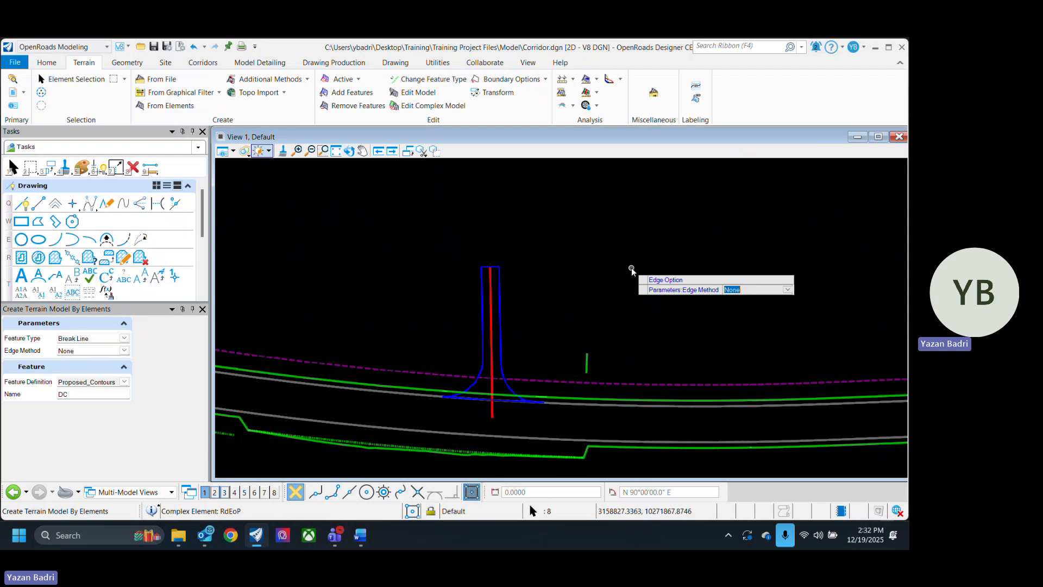
key("Down")
key("Return")
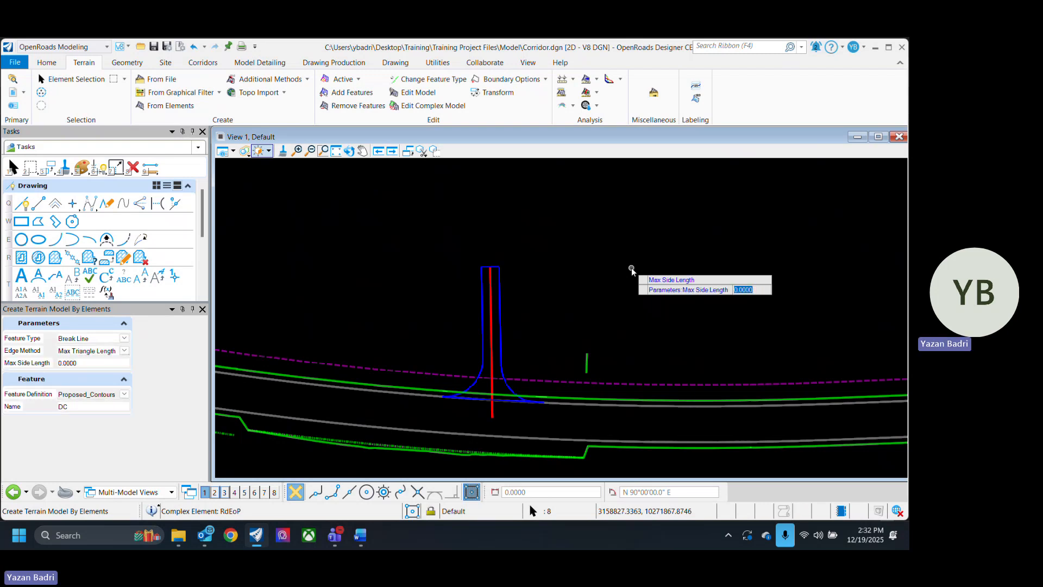
type("50")
key("Return")
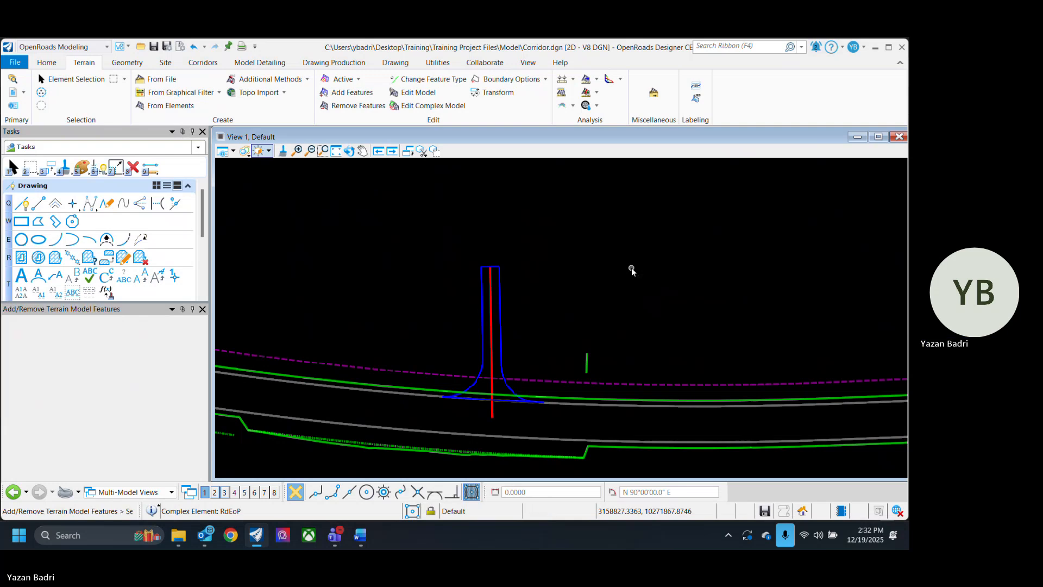
Turn on the display of the Corridor.dgn Default-3D reference.
left_click(13, 92)
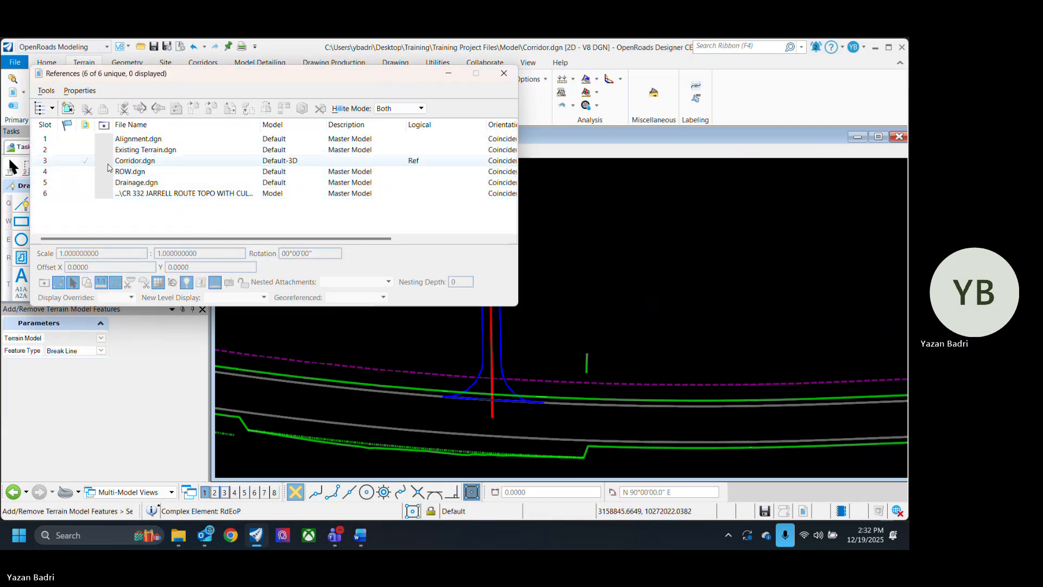
left_click(176, 227)
left_click(510, 75)
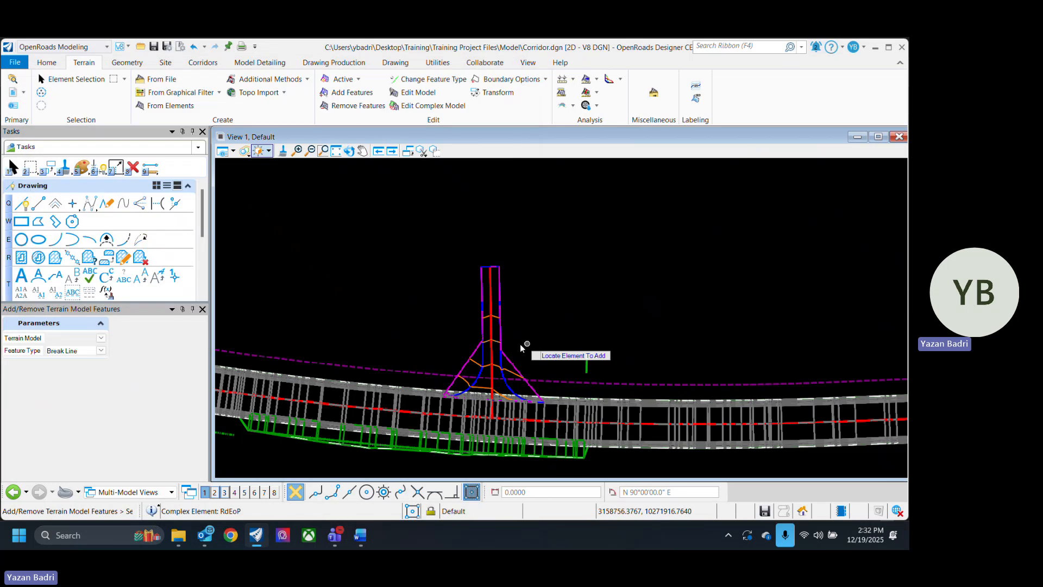
Set the driveway terrain model's maximum edge length to 5 ft.
scroll(520, 344, "up", 2)
scroll(560, 341, "up", 1)
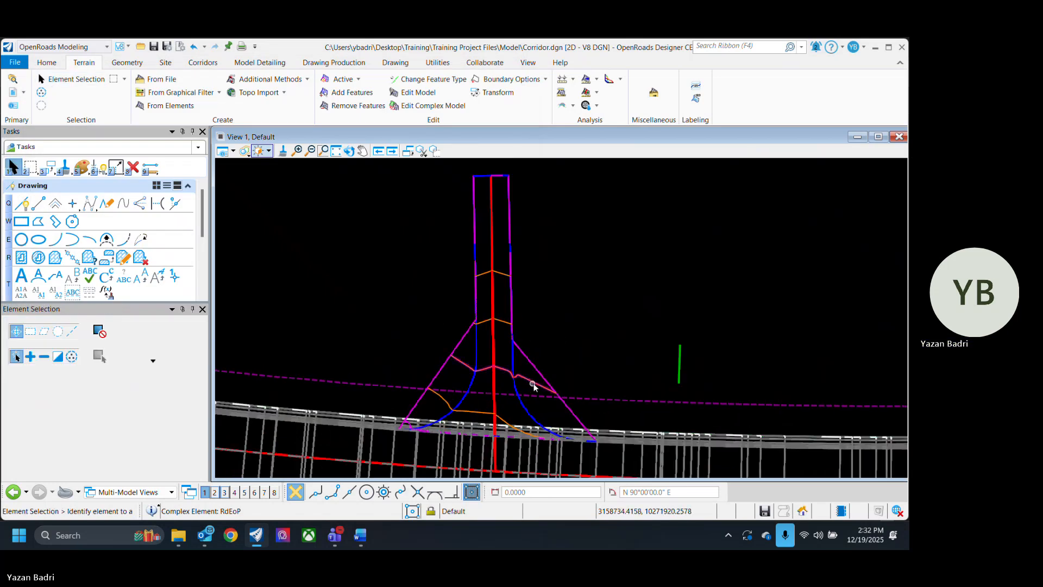
left_click(535, 382)
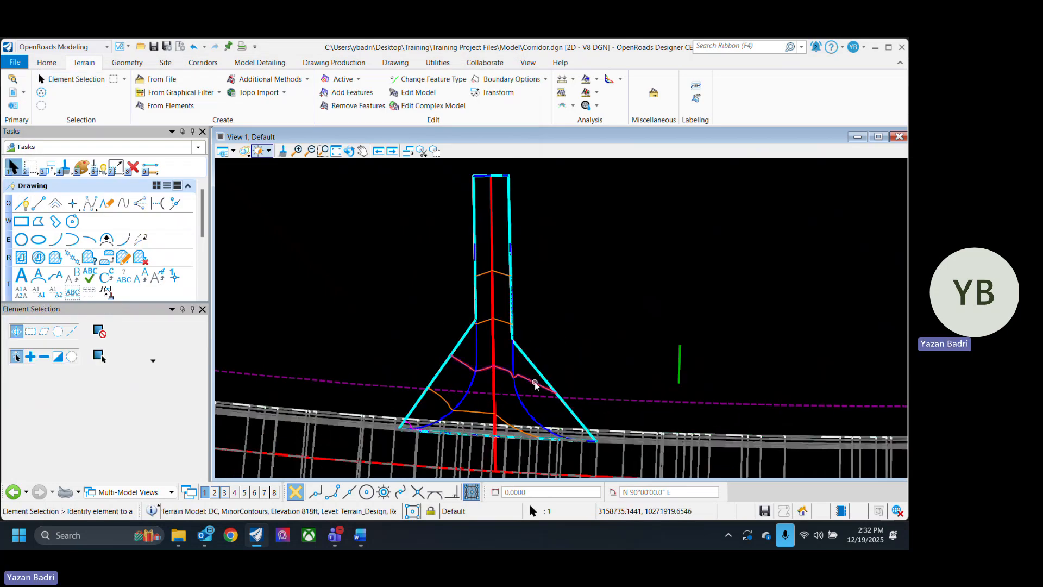
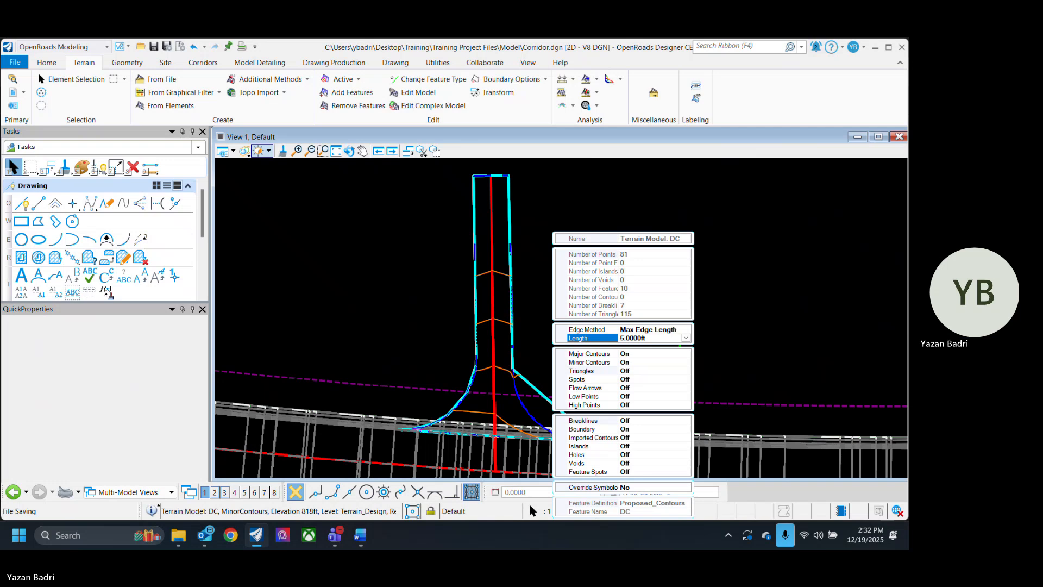
left_click(740, 330)
scroll(575, 446, "up", 5)
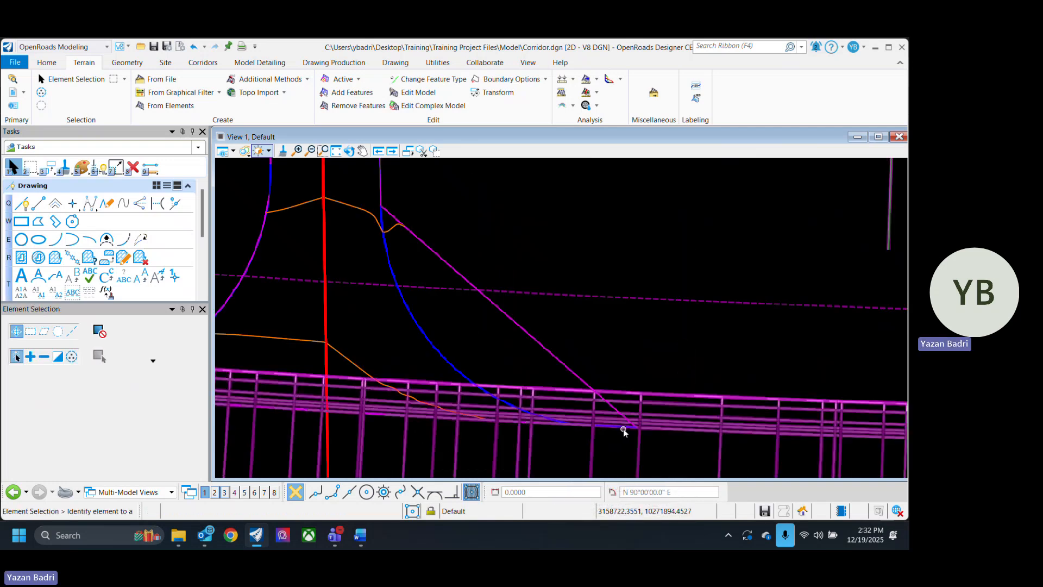
scroll(612, 445, "up", 3)
left_click(378, 422)
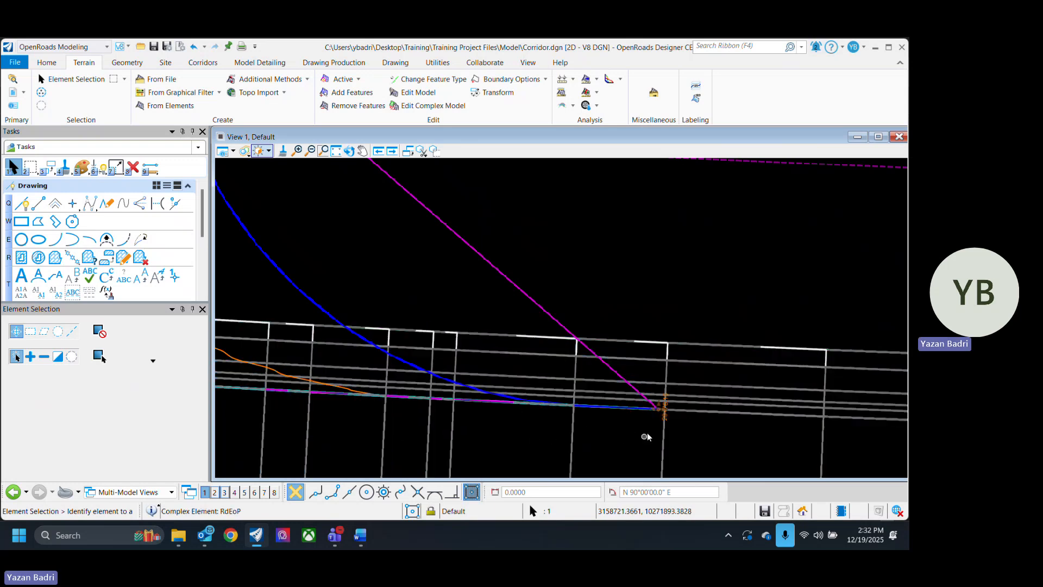
scroll(648, 416, "up", 4)
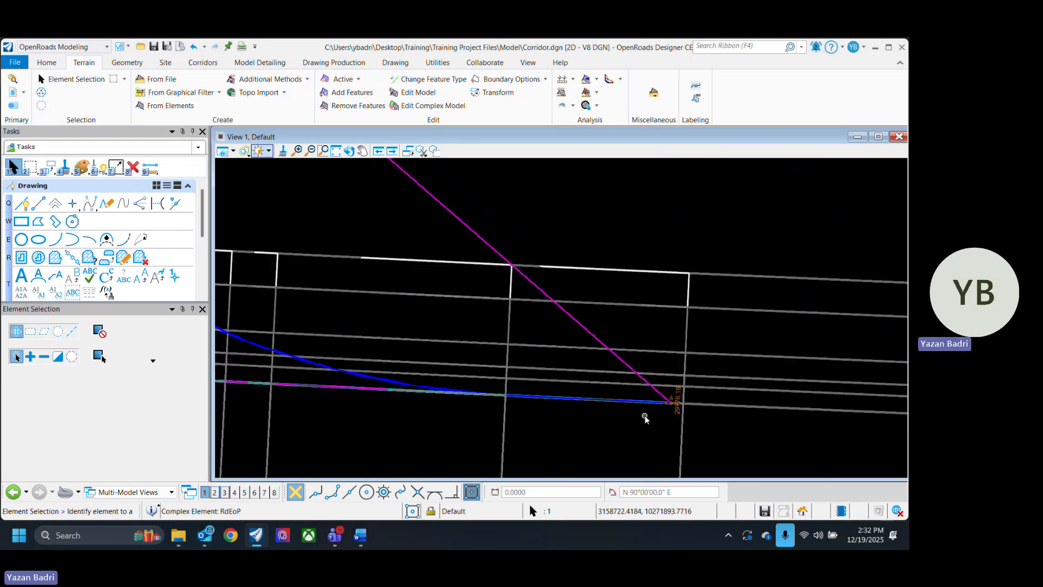
left_click(684, 400)
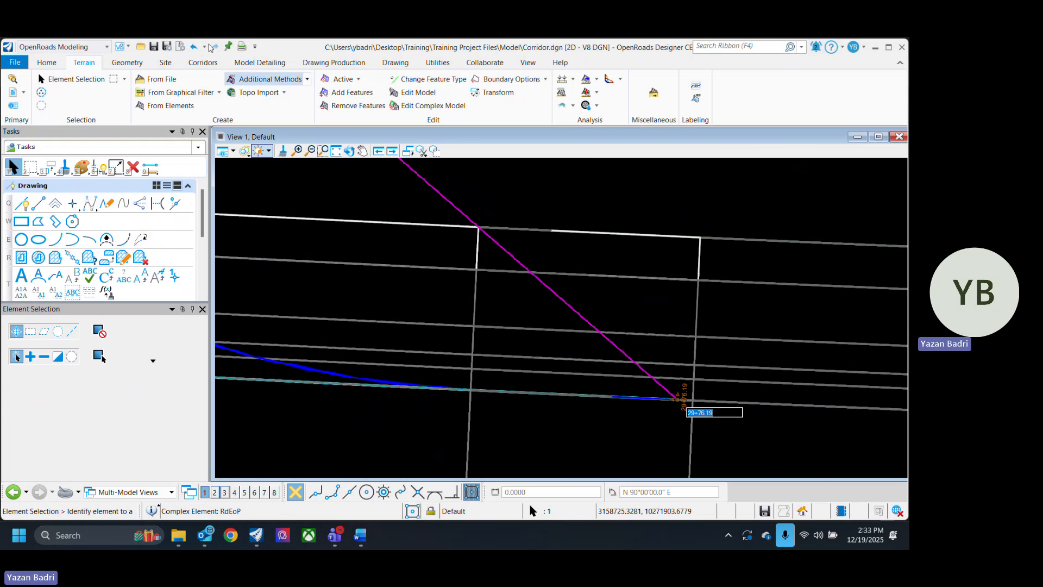
key("Escape")
Turn off the display of the Corridor.dgn Default-3D reference.
left_click(18, 95)
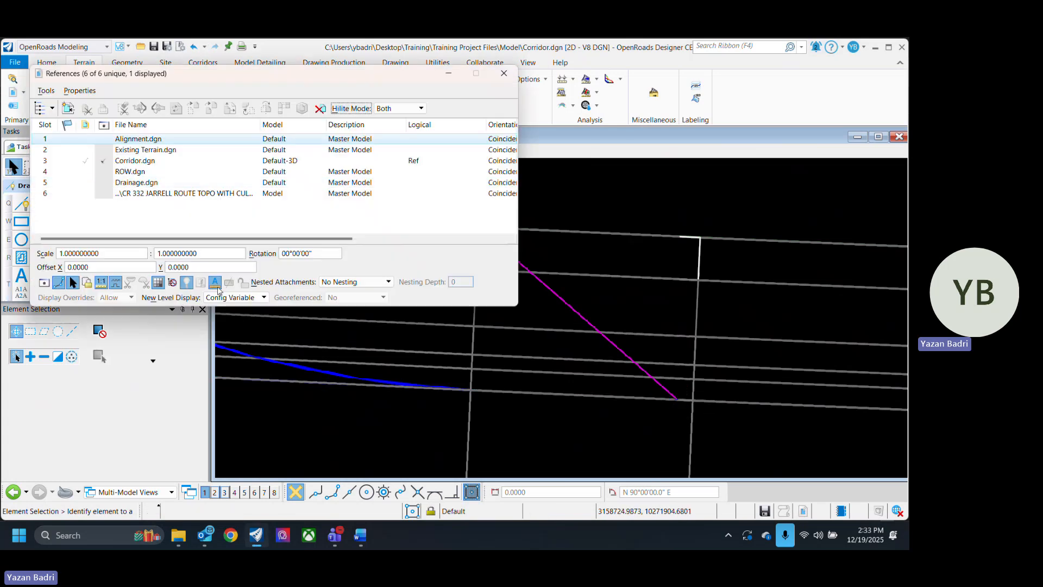
left_click(135, 161)
left_click(504, 75)
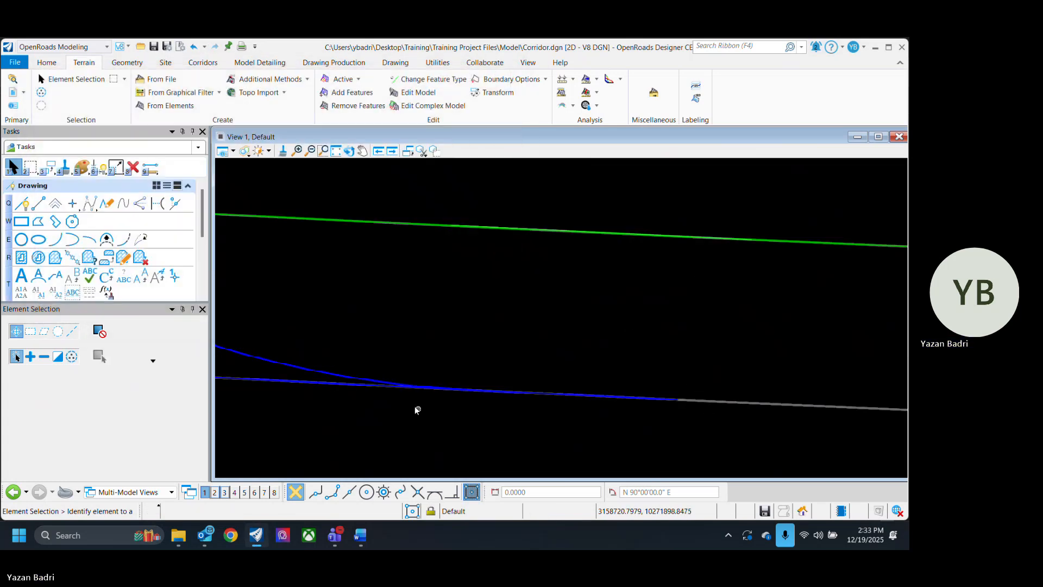
Shorten the driveway line running along the road edge so its east end stops where the corner curve meets the edge.
left_click(683, 402)
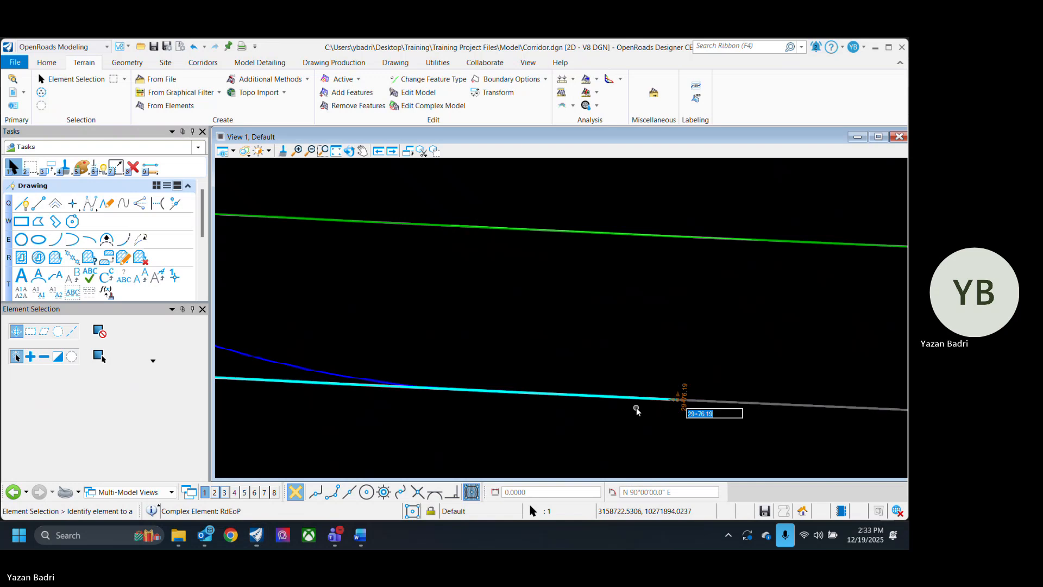
left_click(680, 401)
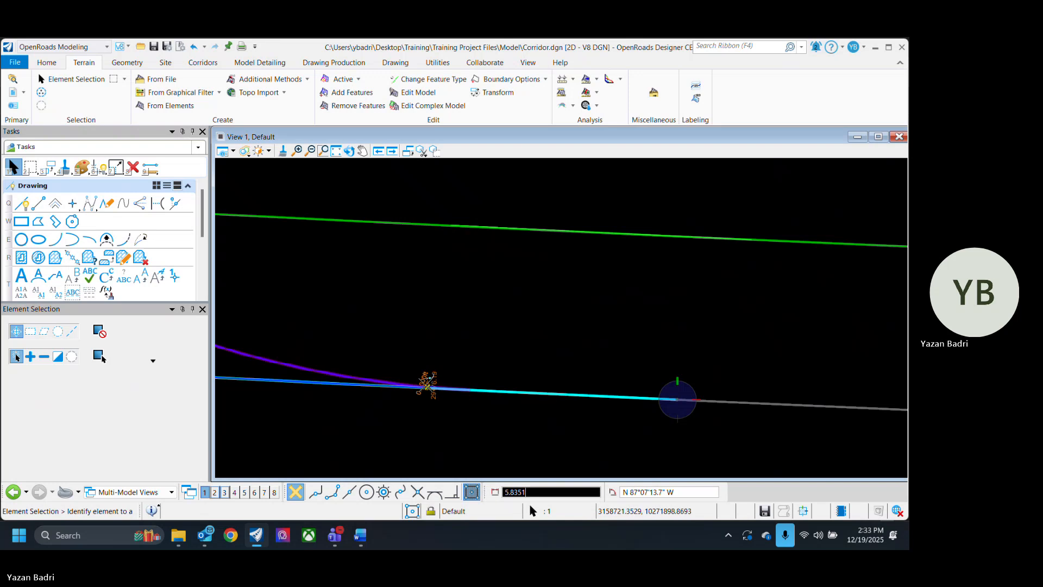
left_click(471, 389)
left_click(645, 363)
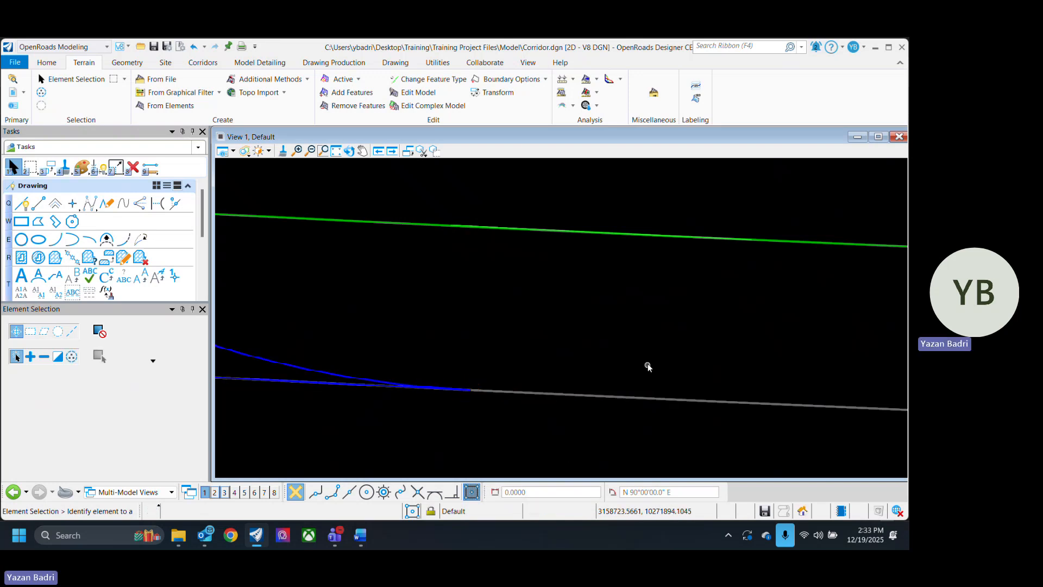
Turn the Corridor.dgn Default-3D reference display back on and check the driveway terrain boundary against the corner curves.
scroll(630, 376, "down", 12)
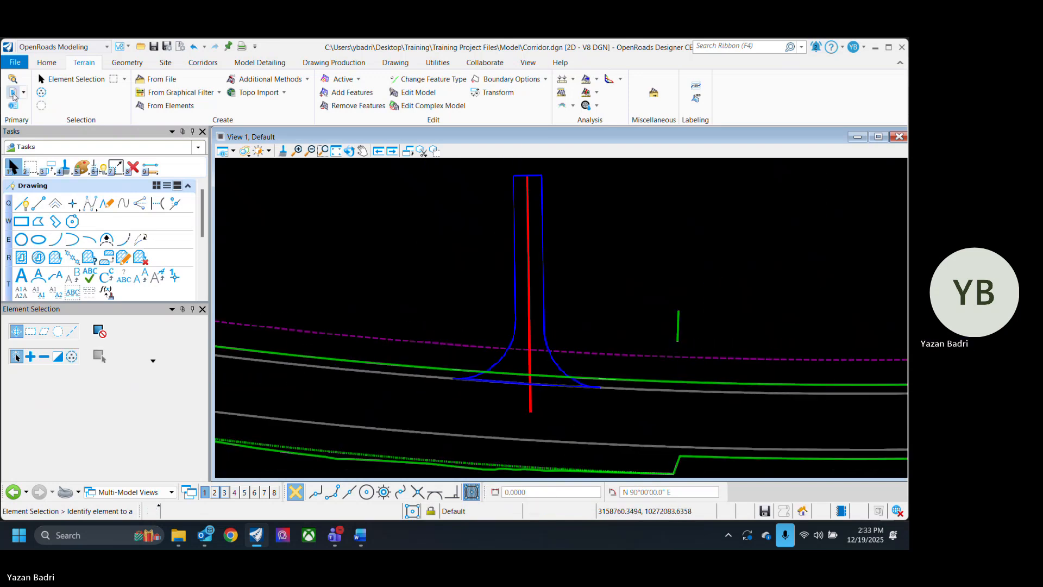
left_click(14, 94)
left_click(105, 161)
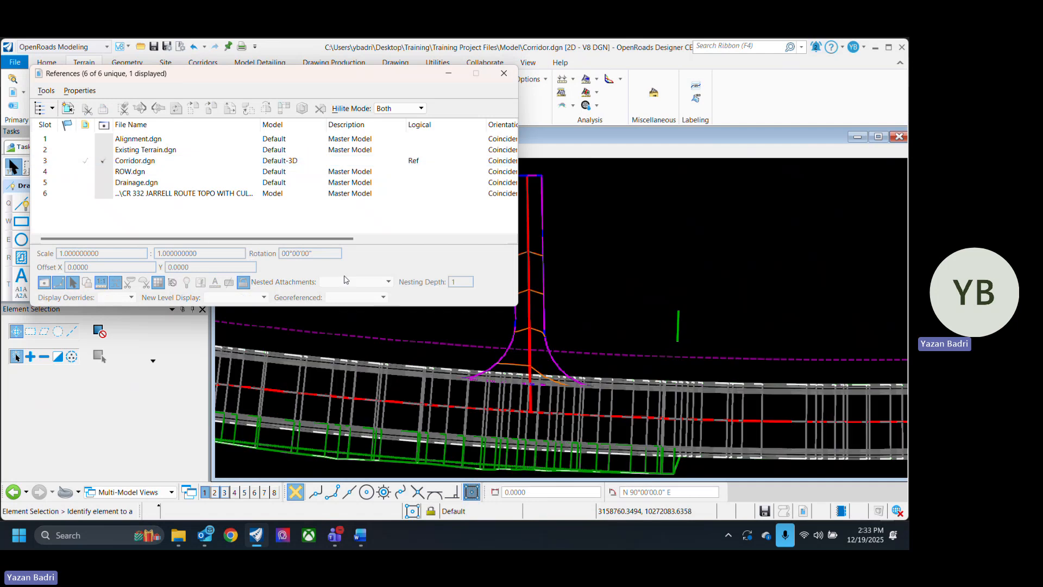
left_click(504, 73)
scroll(559, 193, "up", 3)
scroll(499, 210, "down", 4)
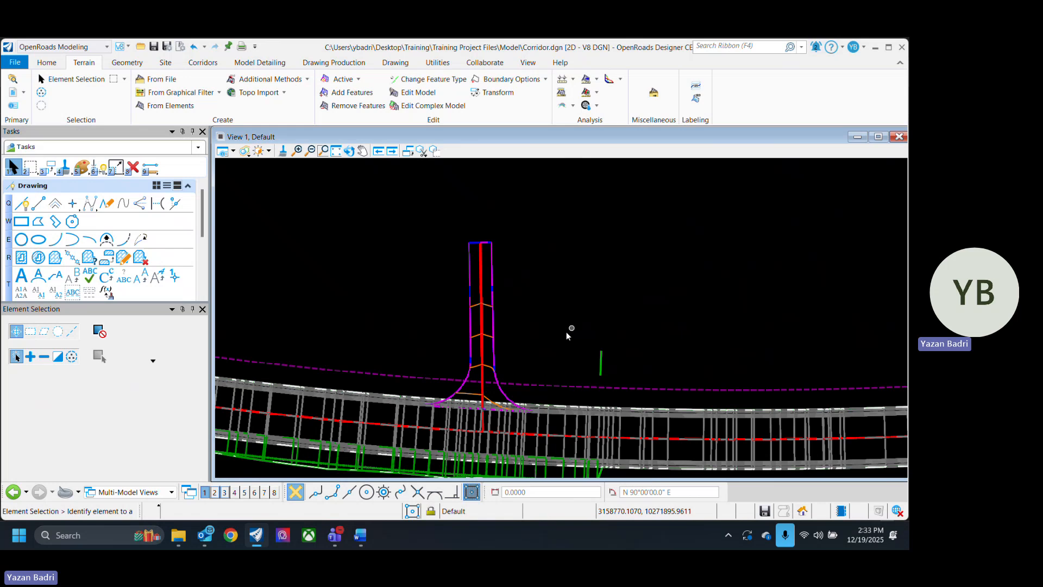
scroll(497, 370, "up", 1)
left_click(488, 331)
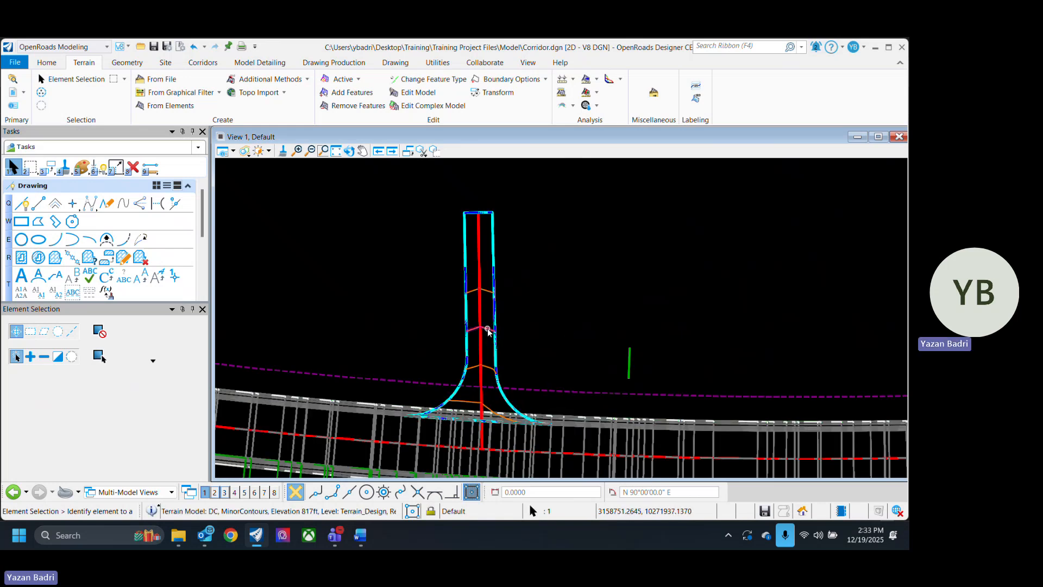
mouse_move(487, 331)
left_click(607, 250)
scroll(463, 343, "up", 2)
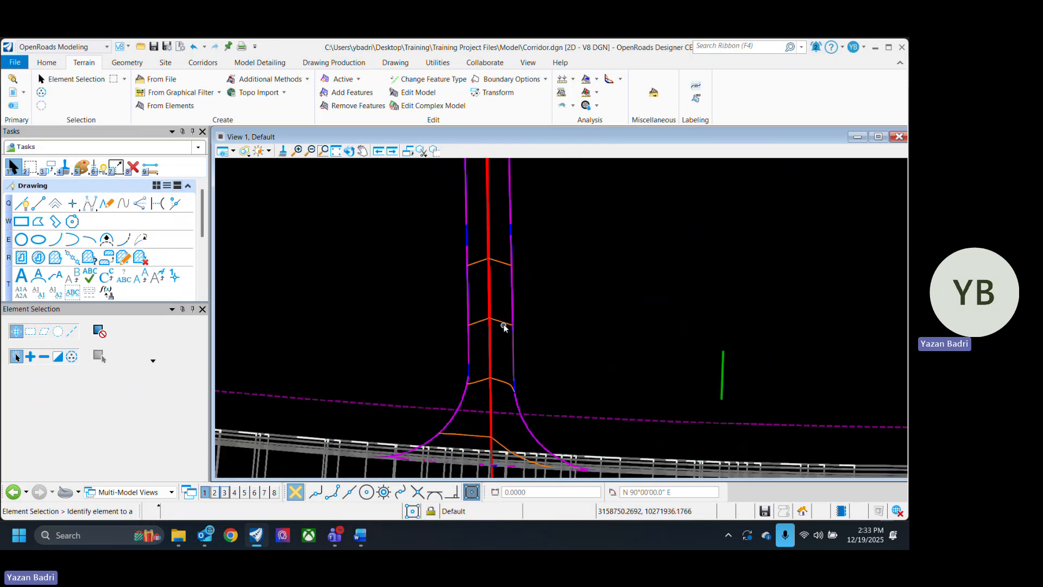
left_click(505, 324)
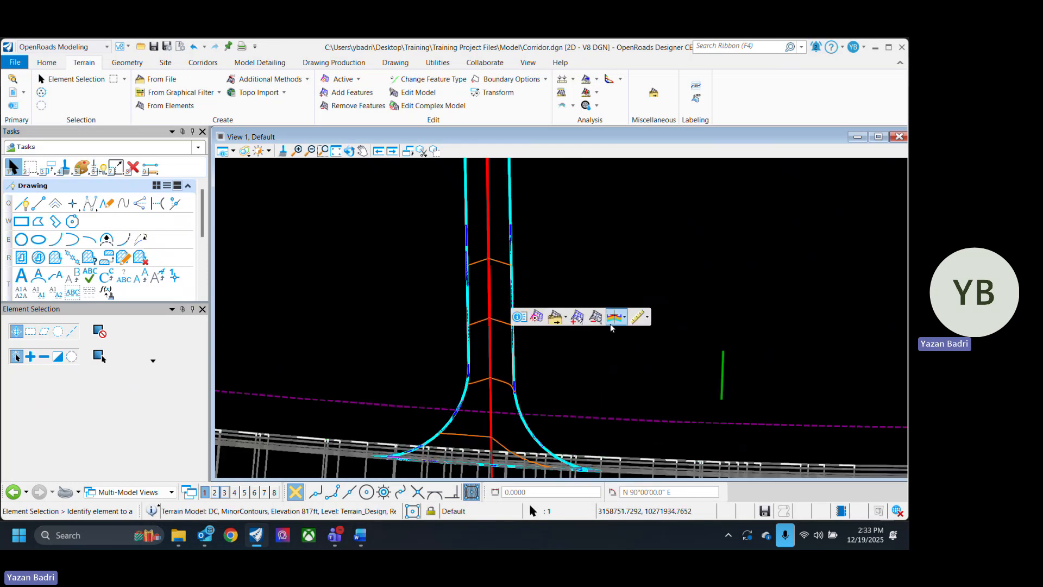
left_click(624, 317)
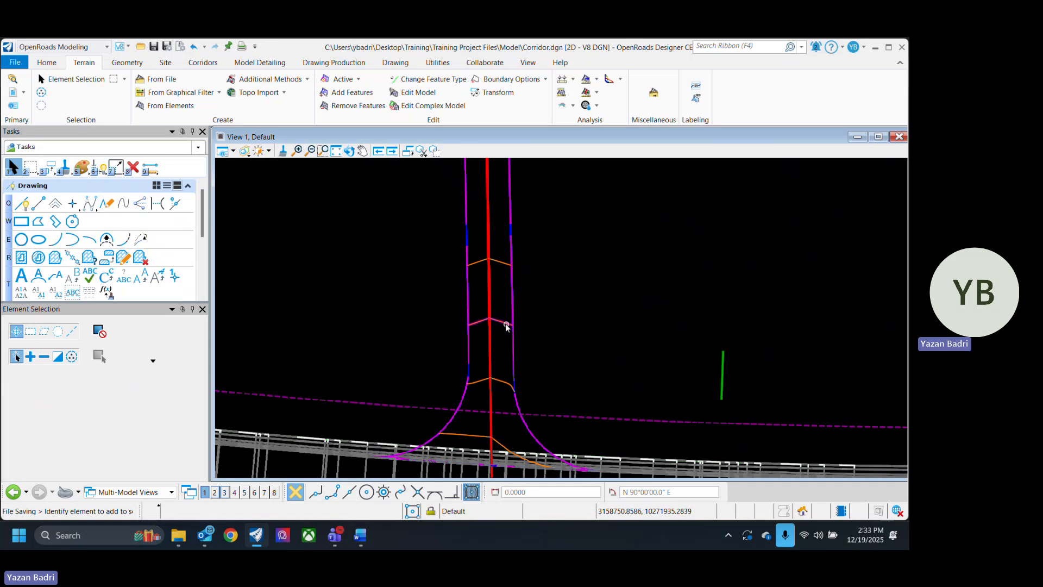
Start applying a surface template to the driveway terrain and choose Concrete Pavement w/ Agg Base from the Bentley Examples surface templates.
mouse_move(503, 324)
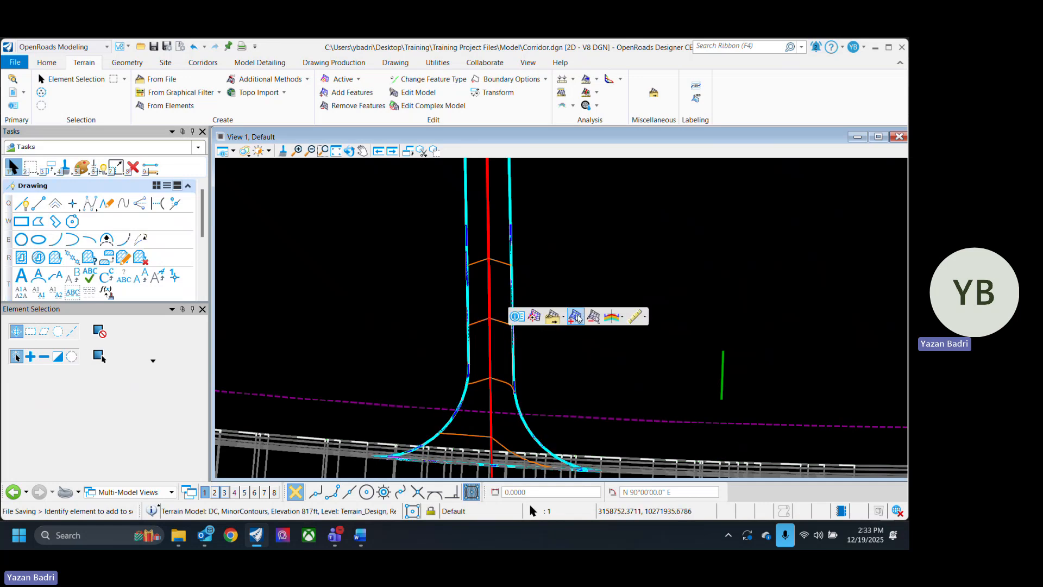
left_click(622, 316)
left_click(628, 337)
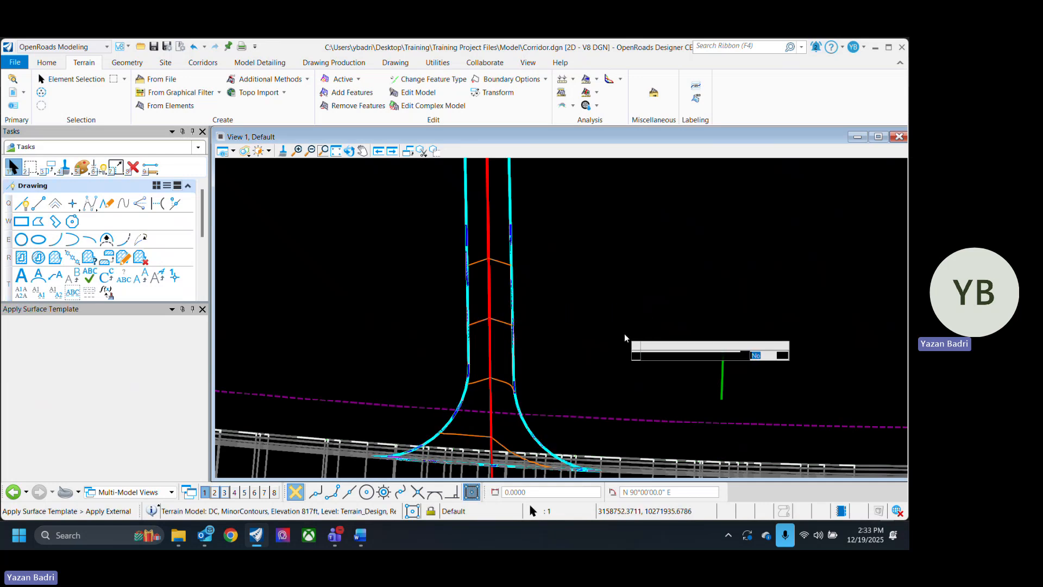
left_click(604, 288)
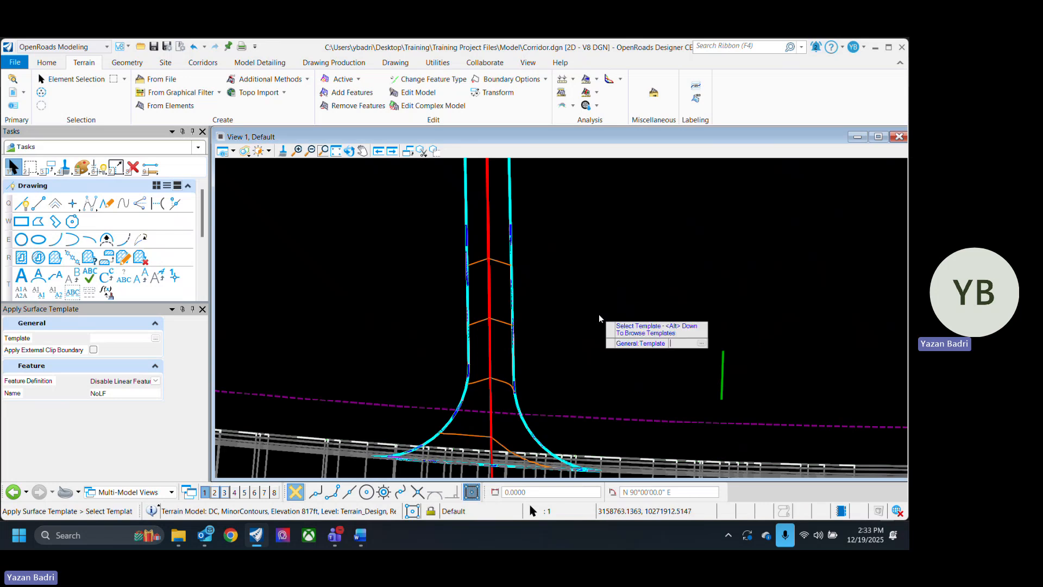
key("alt+Down")
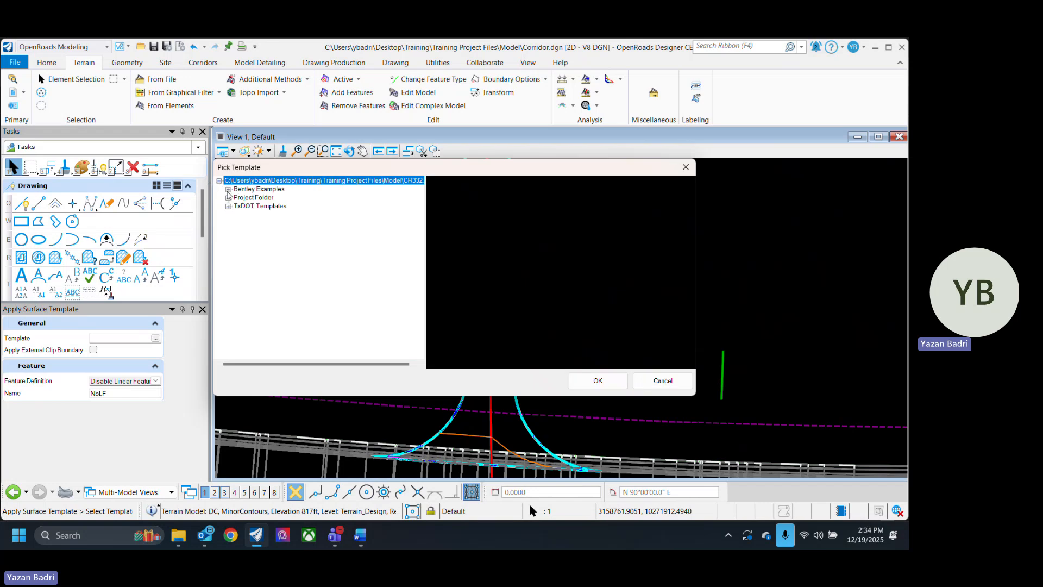
left_click(228, 190)
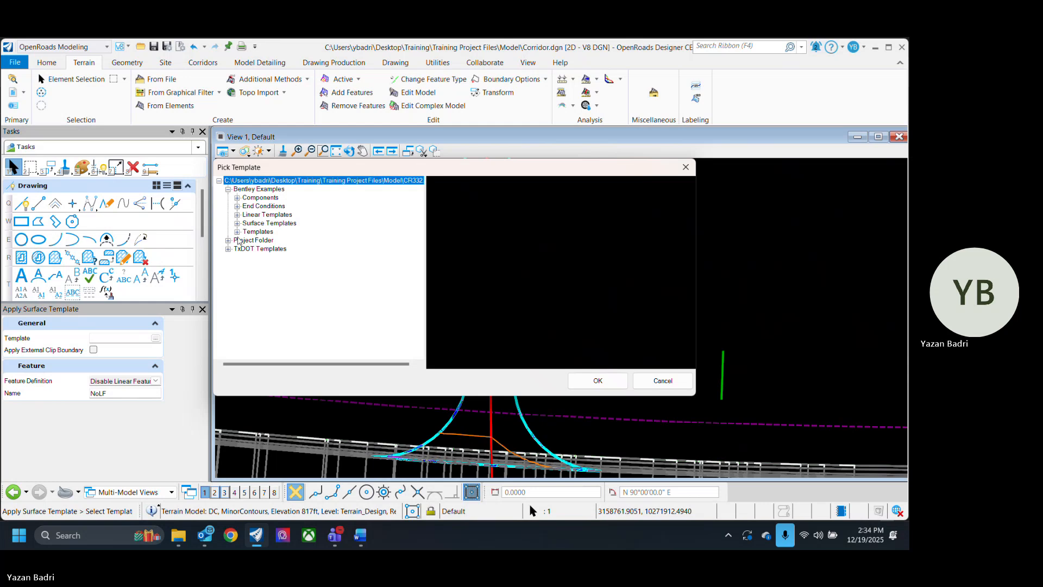
left_click(237, 224)
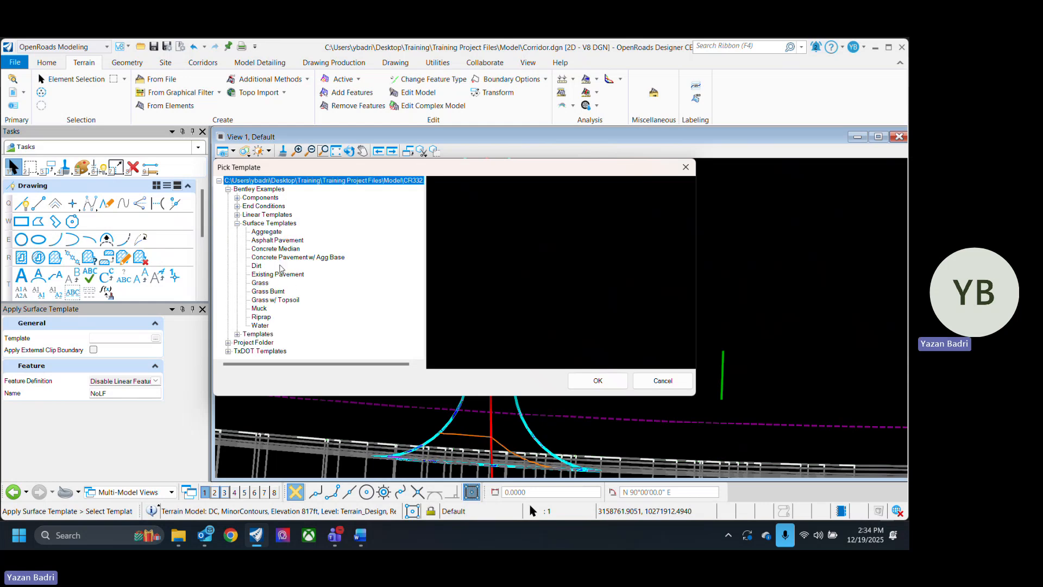
left_click(277, 240)
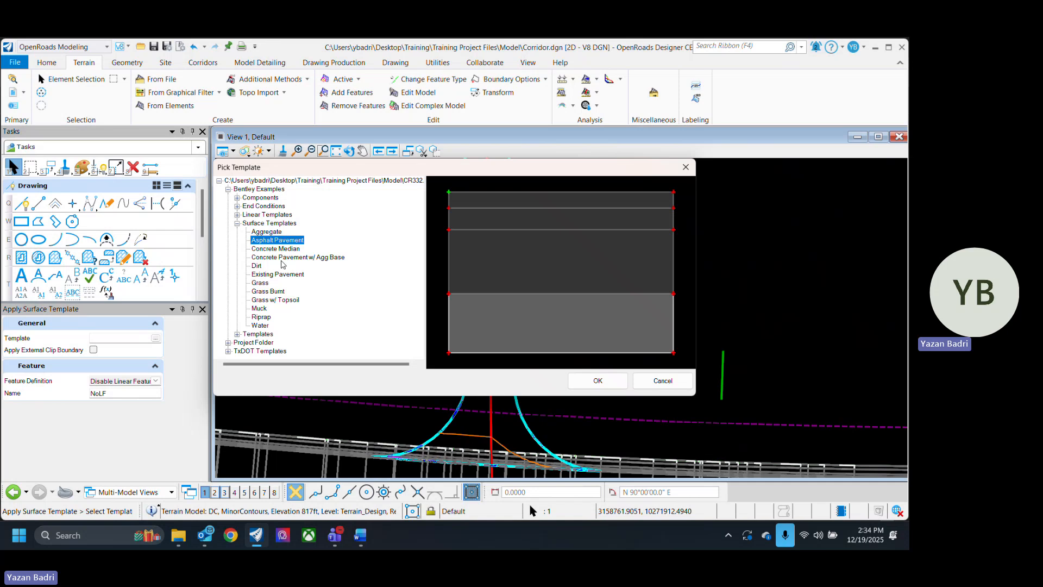
left_click(287, 258)
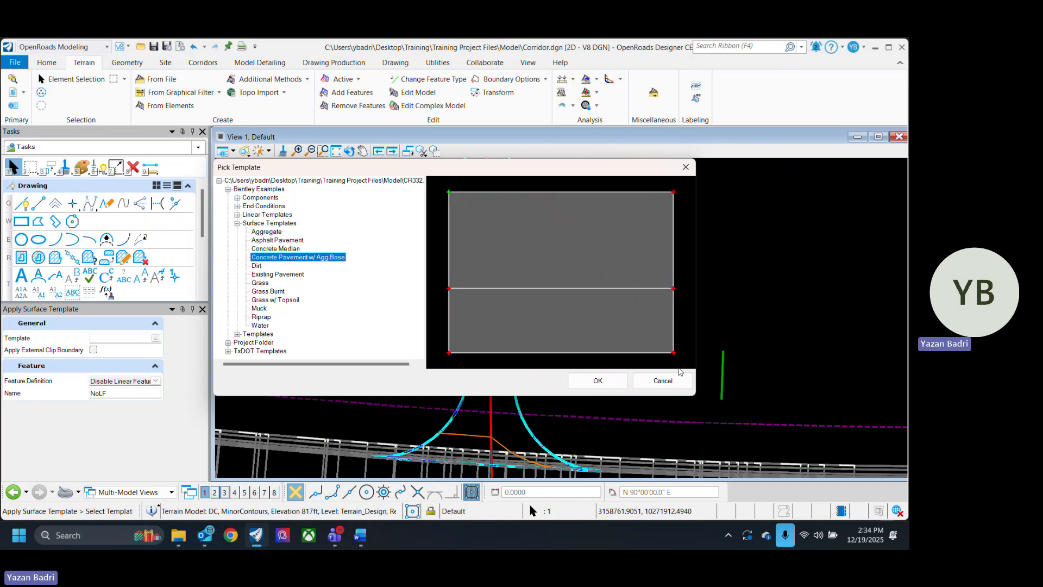
left_click(615, 382)
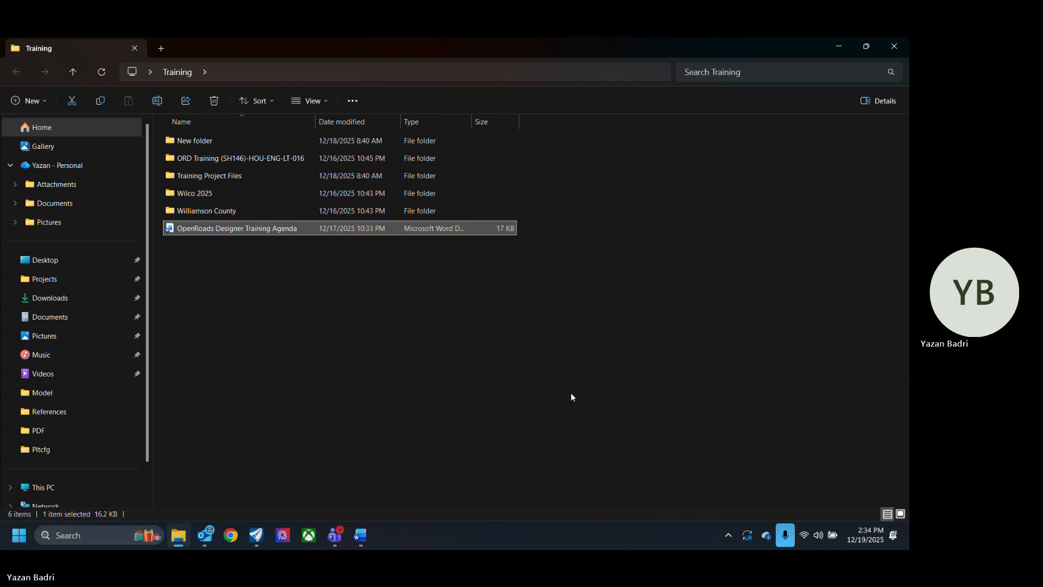
Return to OpenRoads Designer and apply the chosen template with the Disable Linear Features definition and no external clip boundary.
left_click(256, 535)
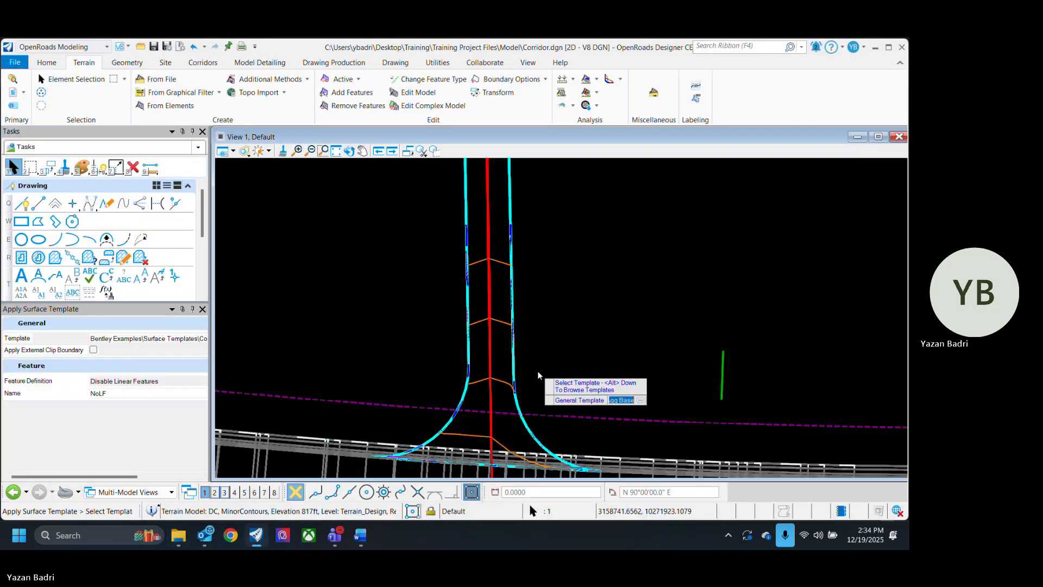
left_click(601, 305)
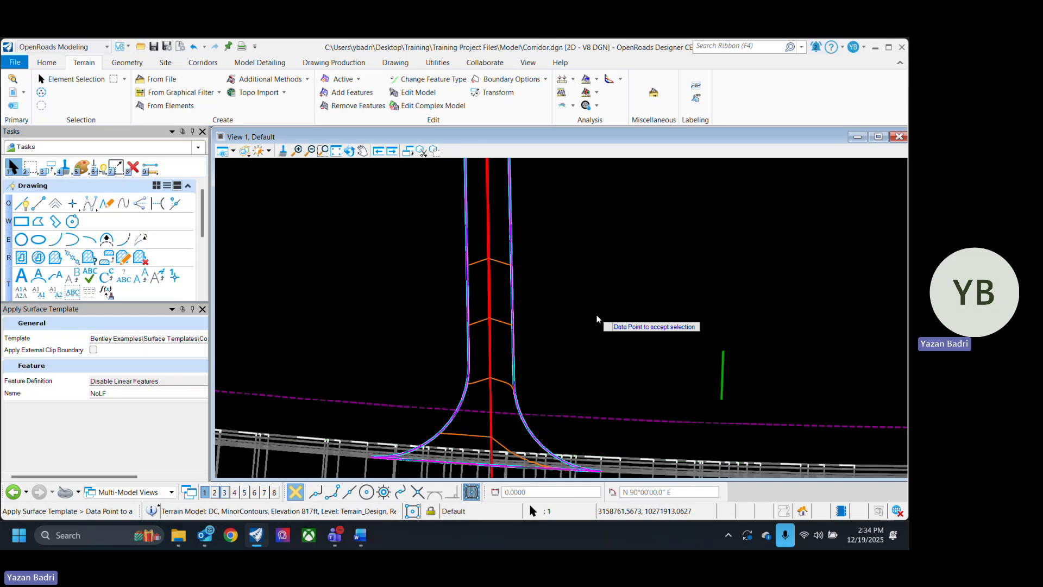
left_click(596, 319)
scroll(540, 400, "down", 1)
scroll(455, 330, "up", 1)
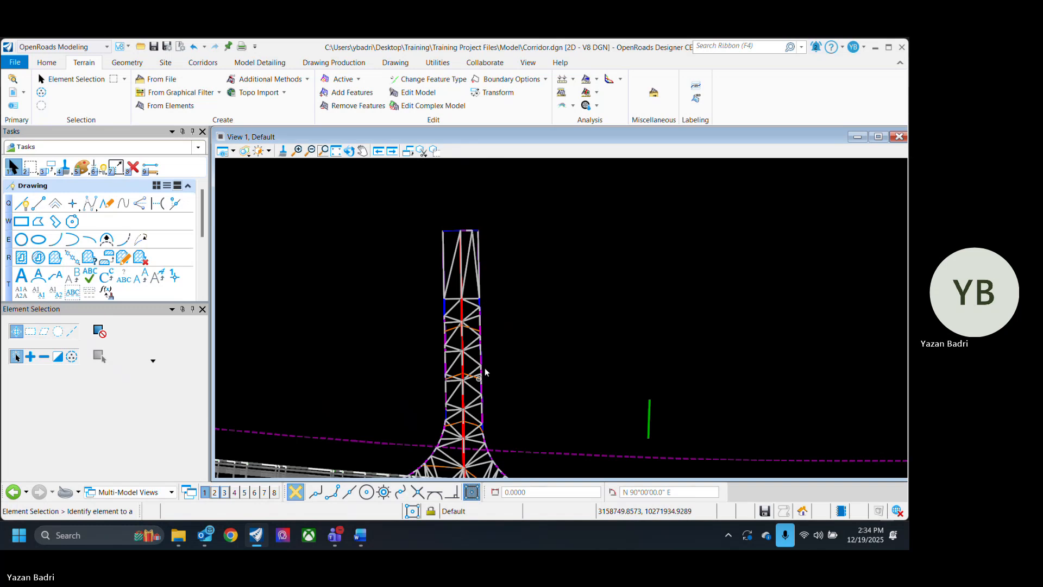
Open the profile model of the driveway centerline DR CL in view 2 and examine its profile against the existing ground.
scroll(481, 359, "up", 1)
scroll(475, 351, "down", 2)
scroll(468, 293, "up", 1)
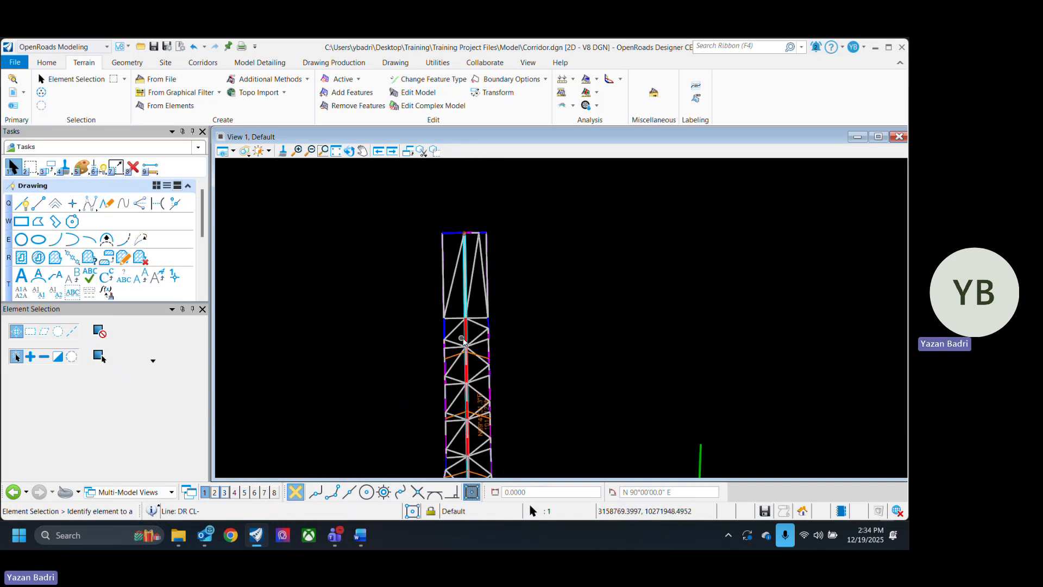
left_click(466, 335)
left_click(500, 331)
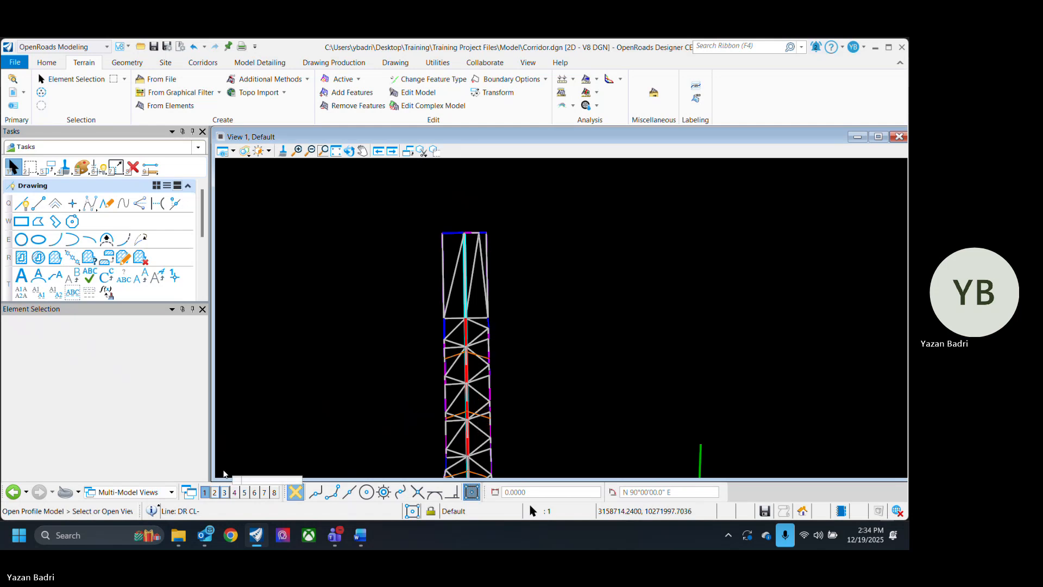
left_click(713, 227)
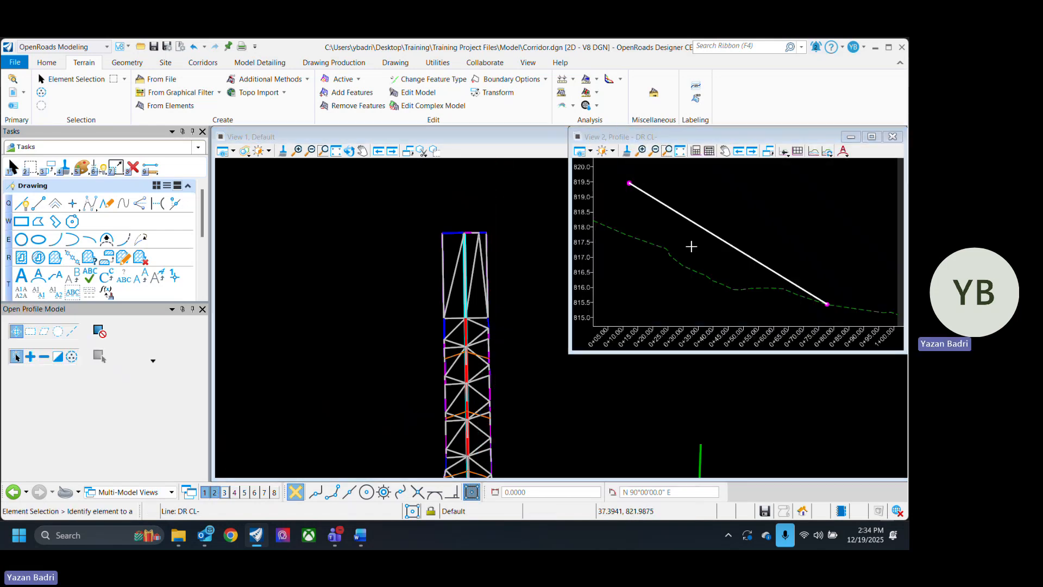
scroll(719, 267, "down", 1)
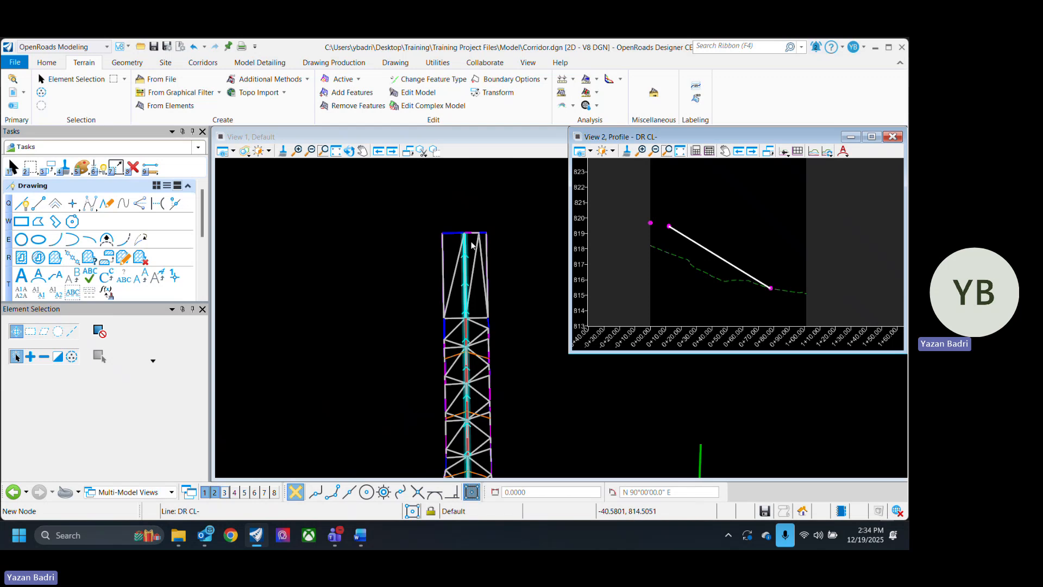
scroll(475, 283, "up", 2)
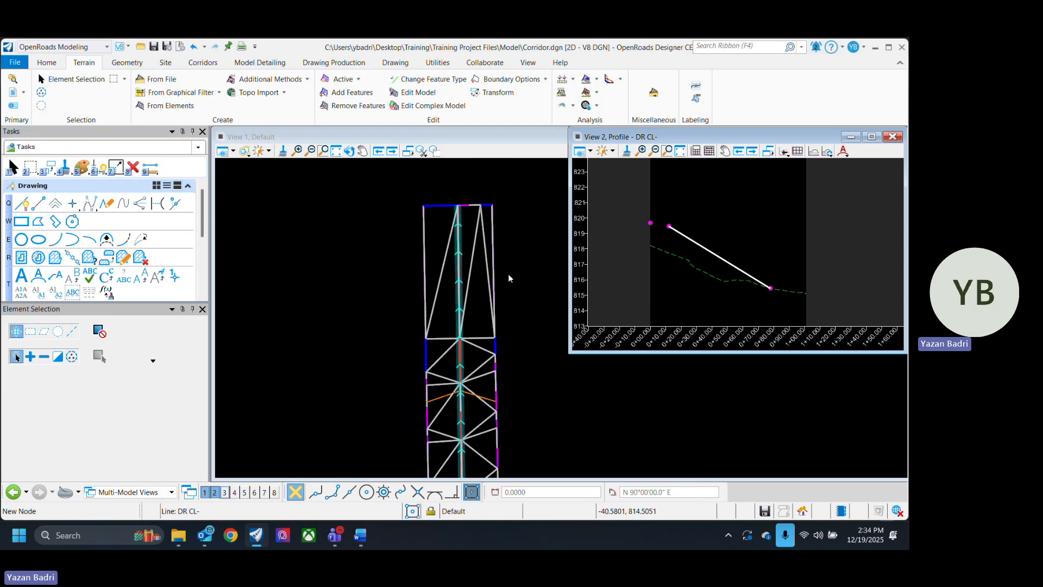
left_click(510, 262)
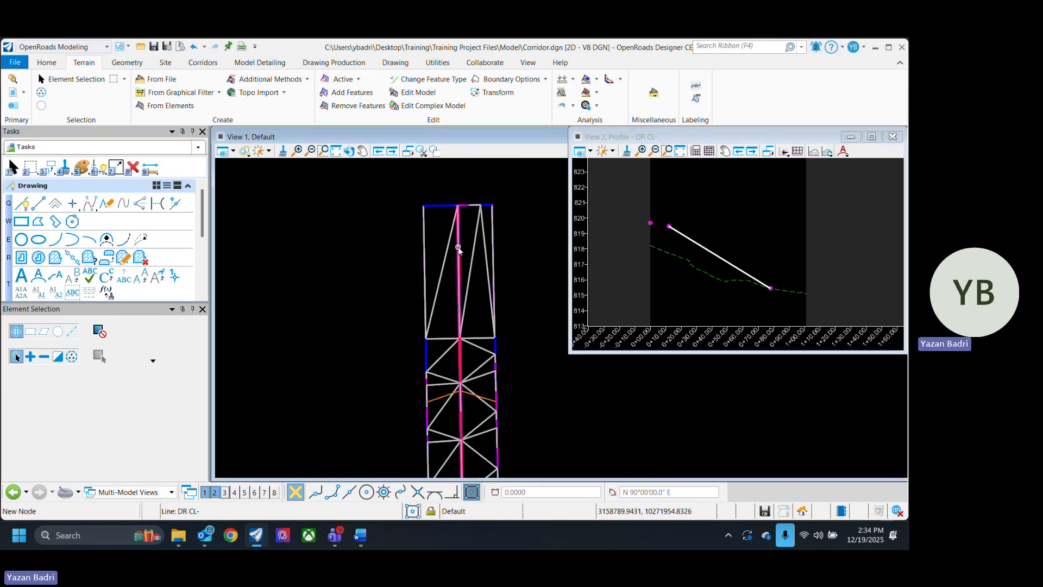
left_click(461, 209)
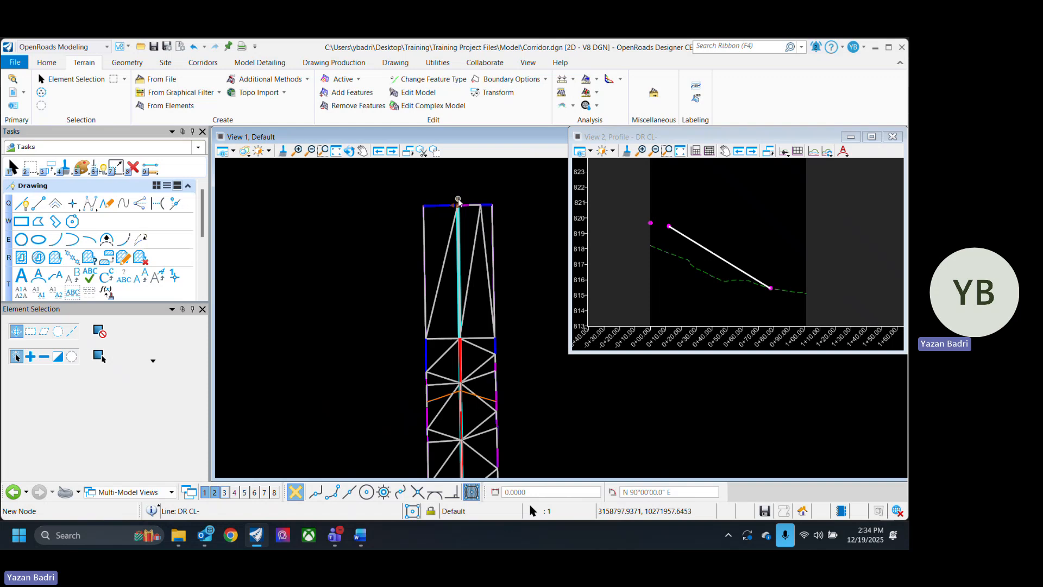
left_click(459, 205)
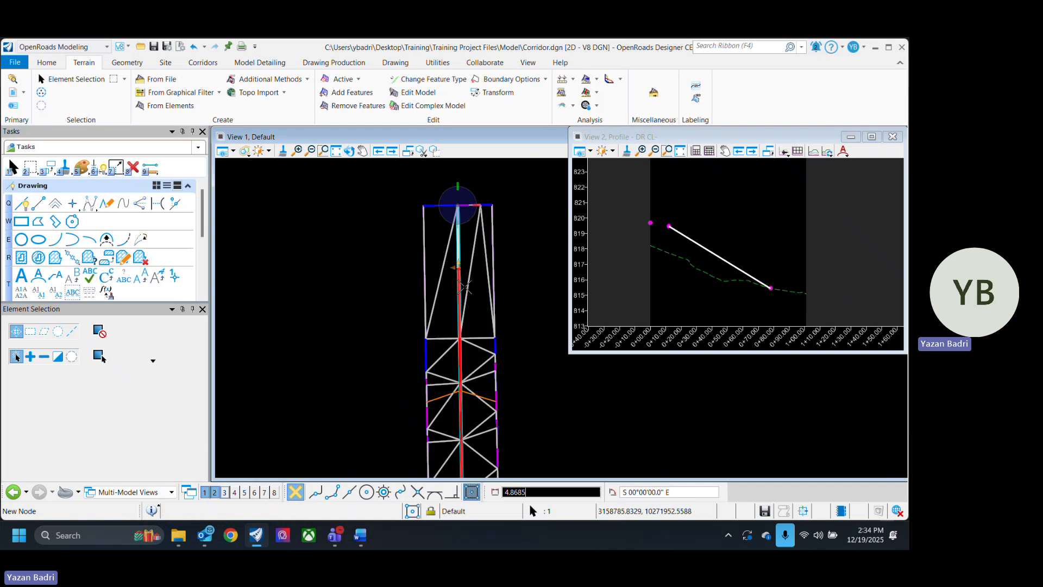
left_click(458, 206)
left_click(526, 354)
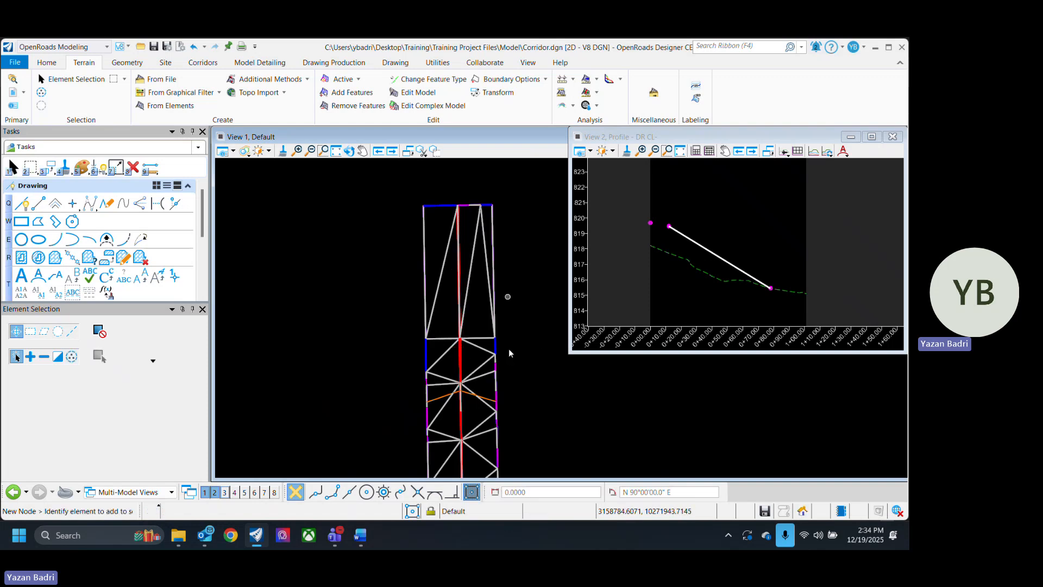
Open the profile model of driveway edge line RdEoP2 in view 2 and compare it with the existing ground.
left_click(500, 304)
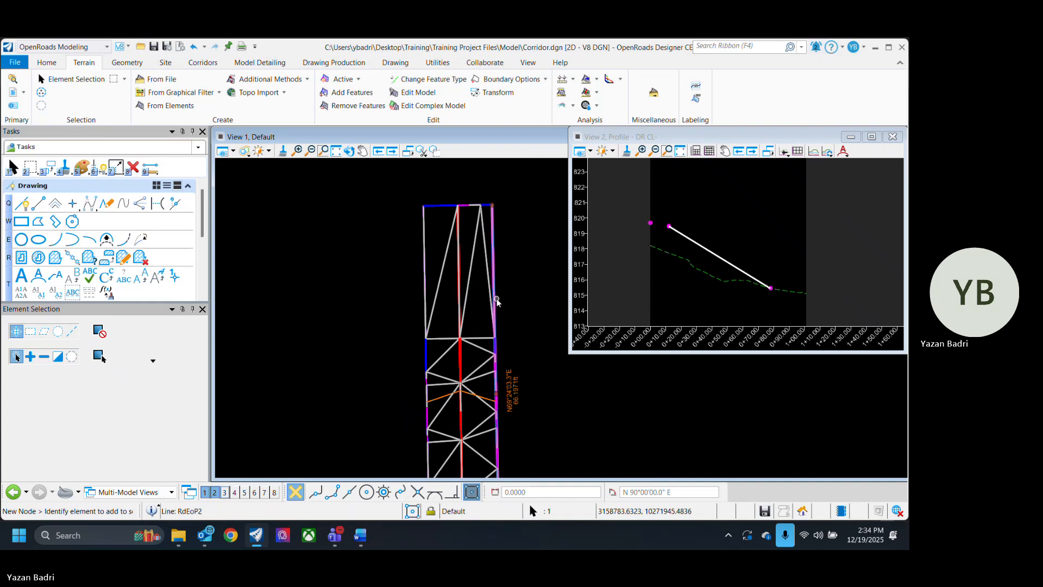
left_click(528, 295)
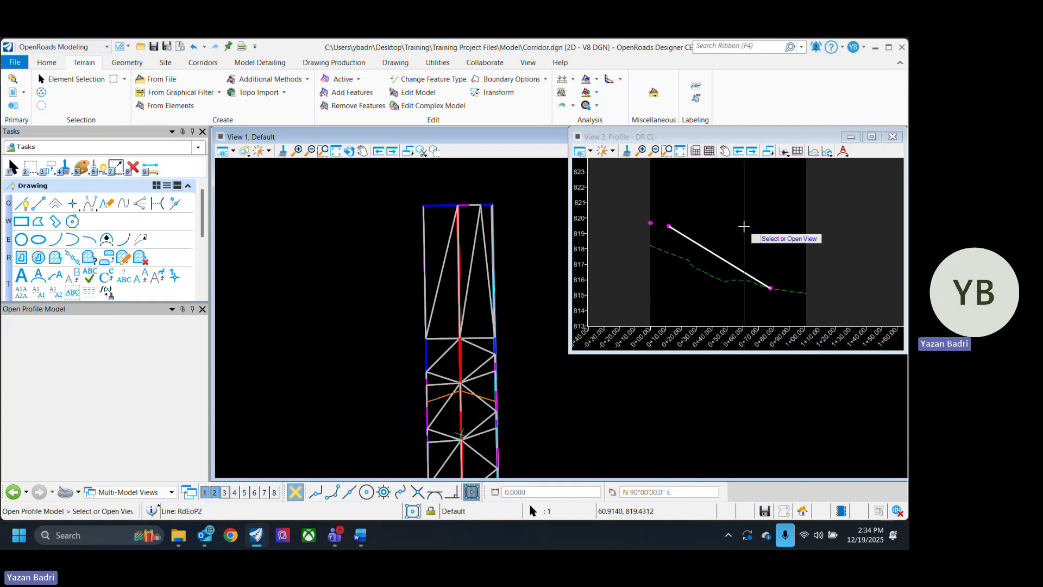
left_click(747, 230)
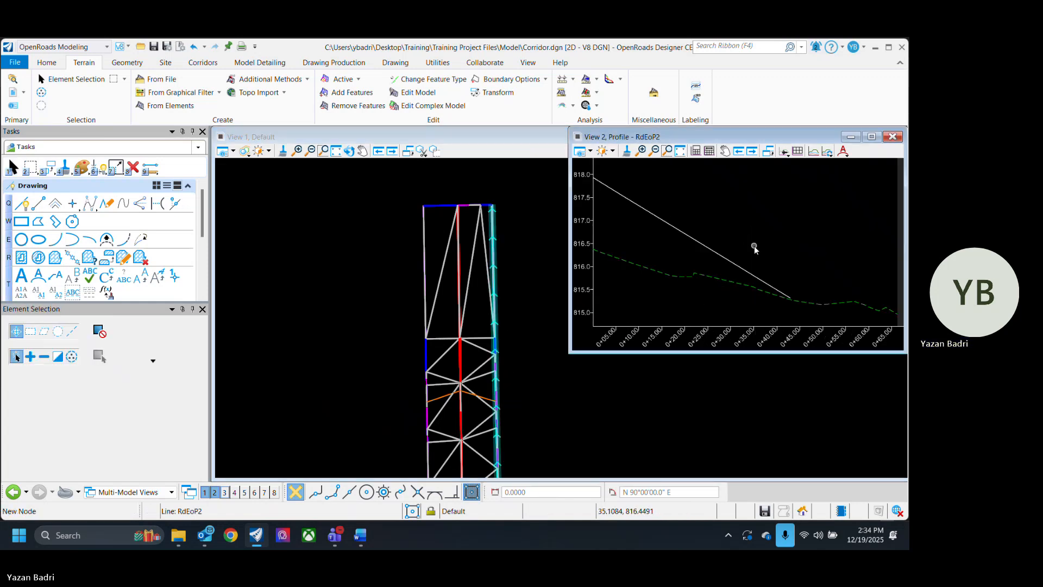
left_click(530, 326)
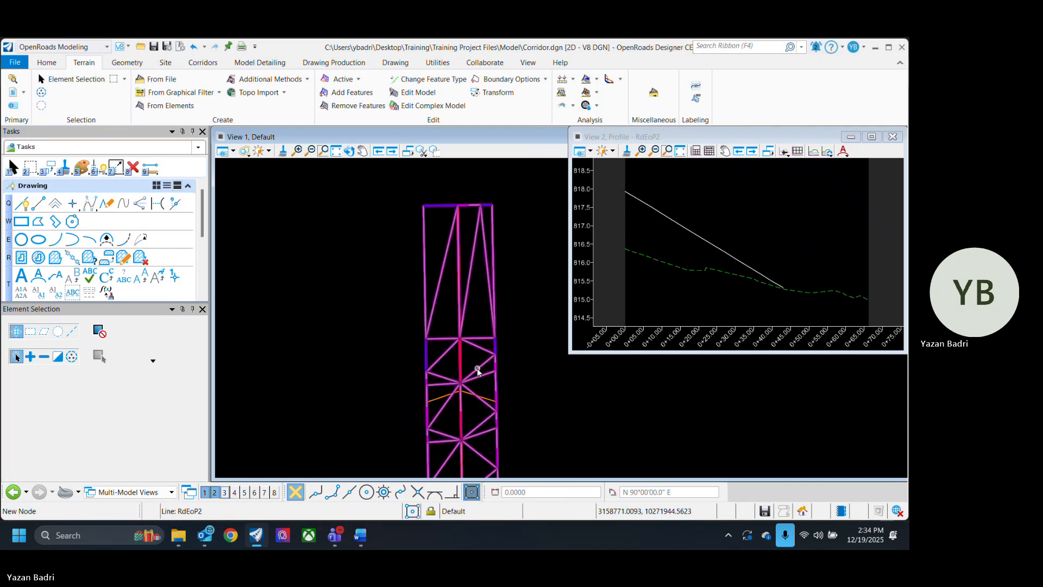
Move the cross line at the driveway's far end about 24 ft along the centerline toward the road.
left_click(458, 205)
left_click(460, 339)
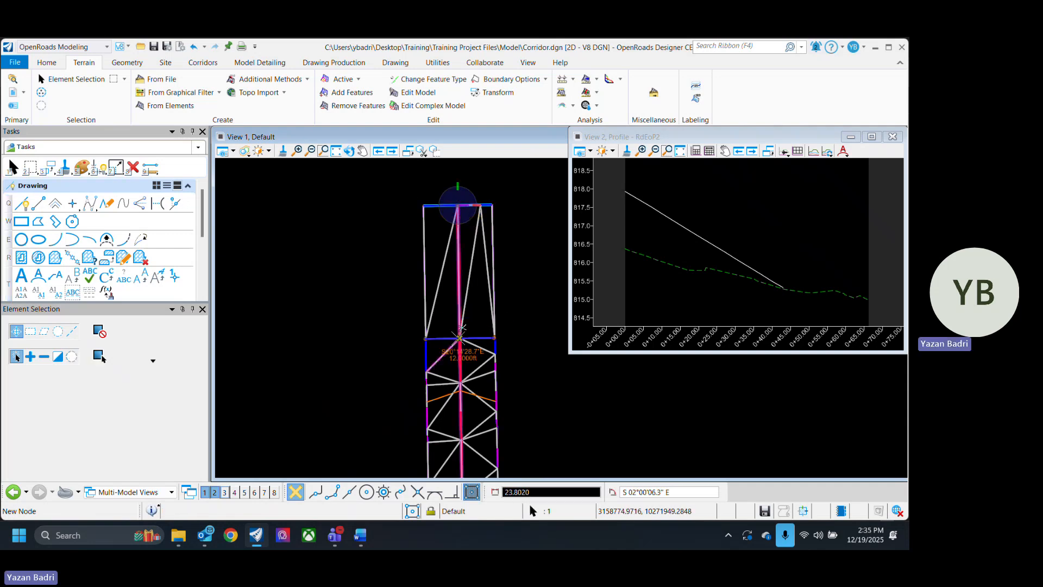
left_click(571, 397)
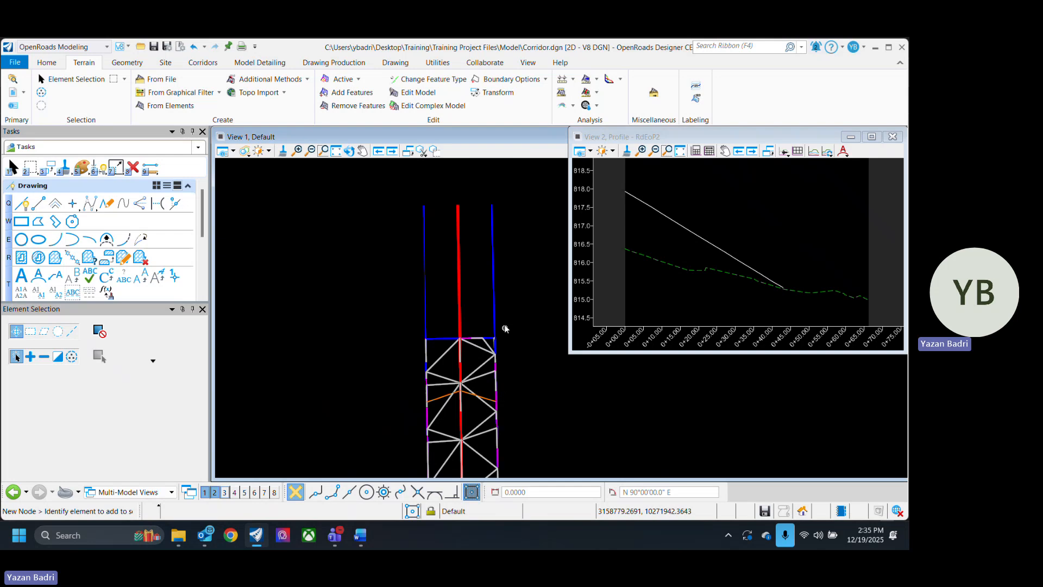
Shorten both driveway edge lines from their far ends so they stop at the ends of the cross line.
left_click(493, 217)
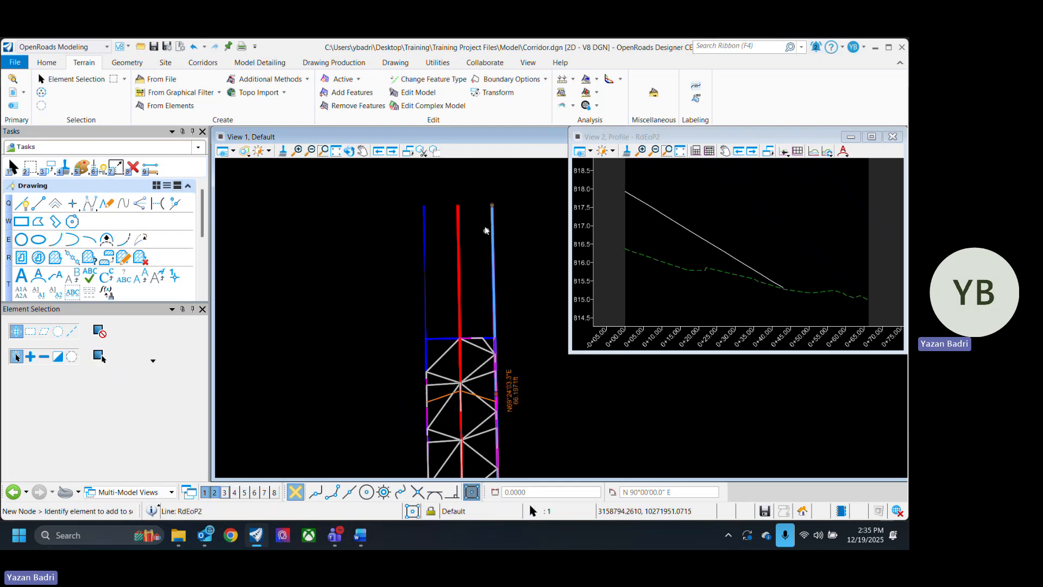
left_click(491, 205)
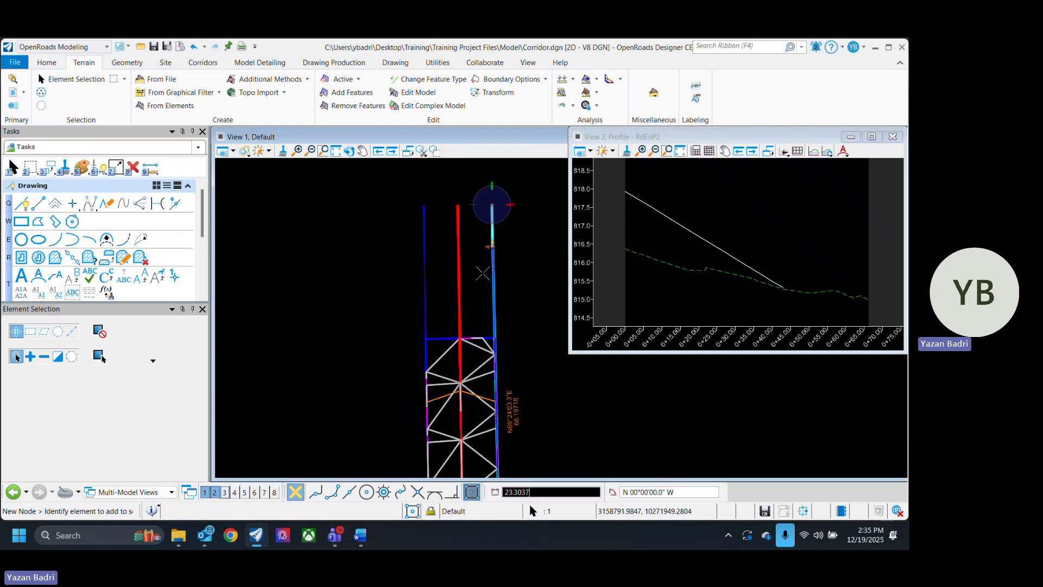
left_click(495, 339)
left_click(424, 231)
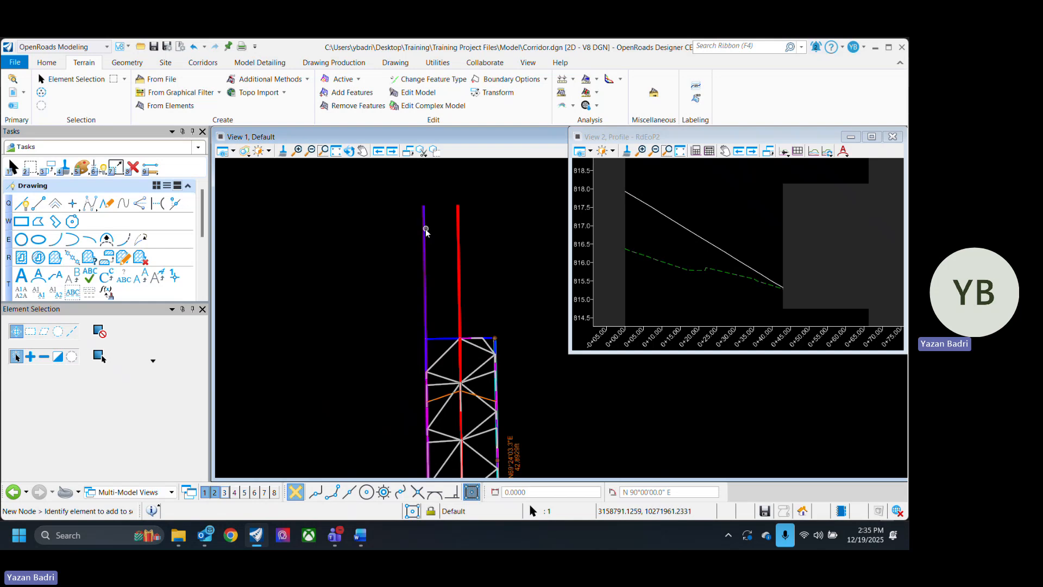
left_click(423, 205)
left_click(426, 339)
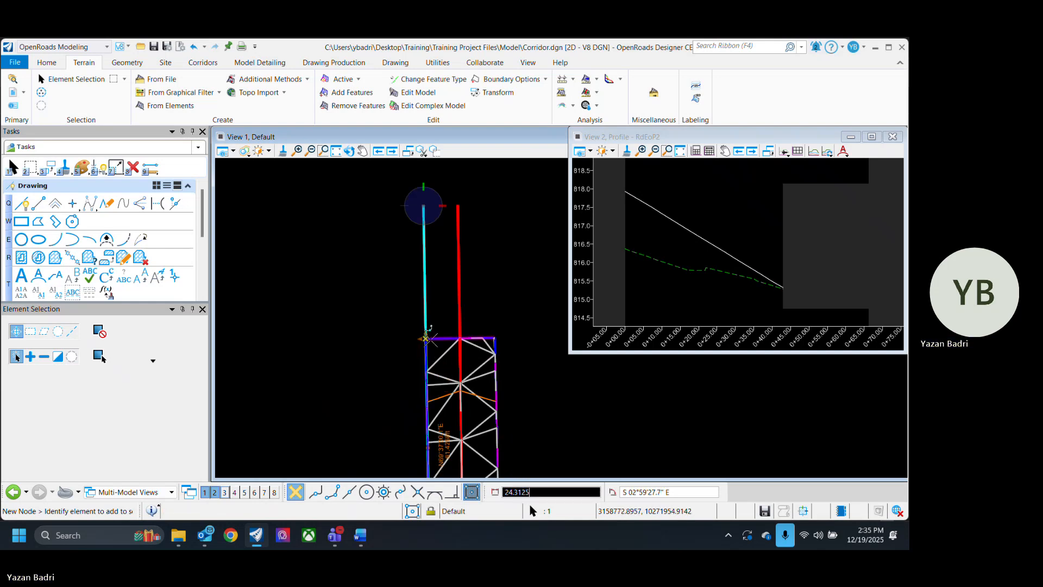
Look over the shortened driveway mesh in plan and open view 3, which holds the RdEoP5 profile.
scroll(767, 265, "down", 2)
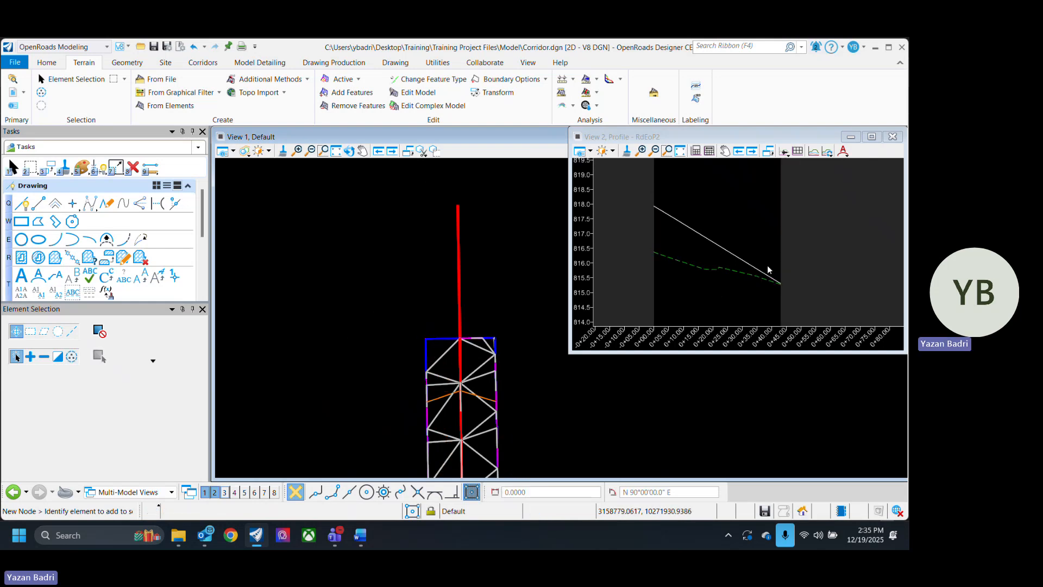
scroll(454, 294, "down", 4)
scroll(435, 388, "up", 3)
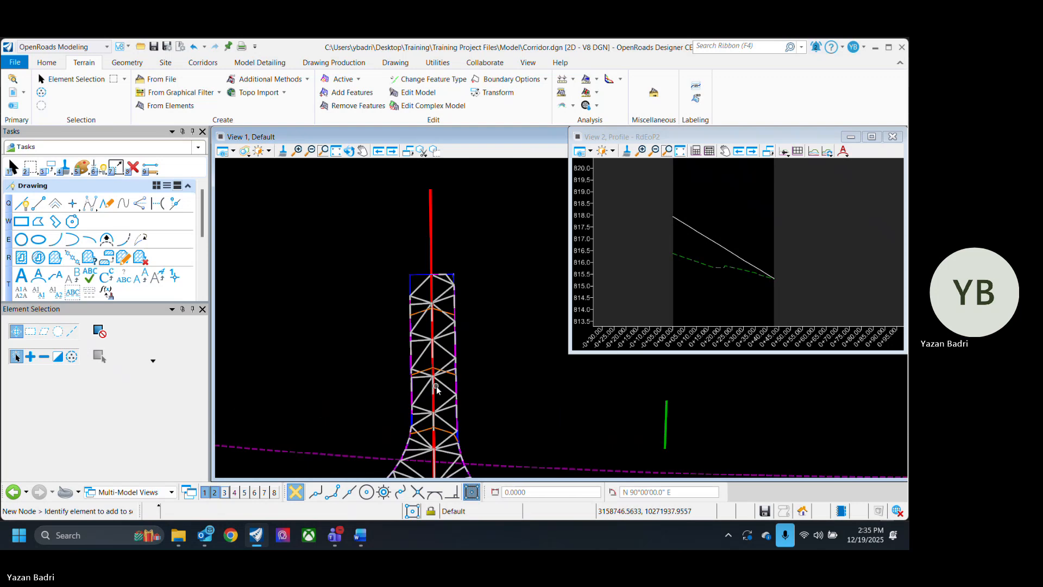
middle_click_drag(433, 246, 434, 237)
left_click(152, 493)
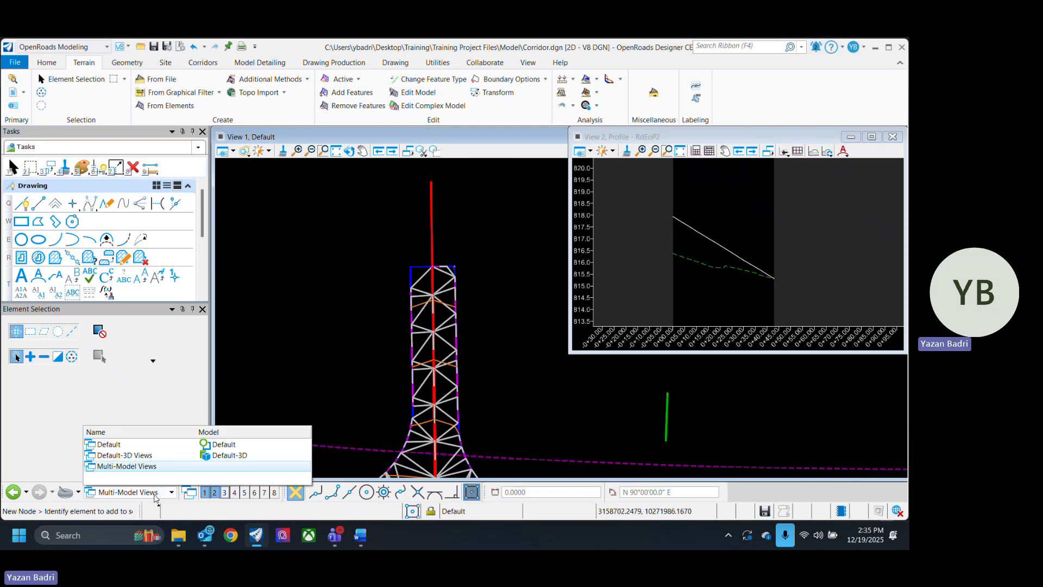
left_click(152, 493)
left_click(227, 492)
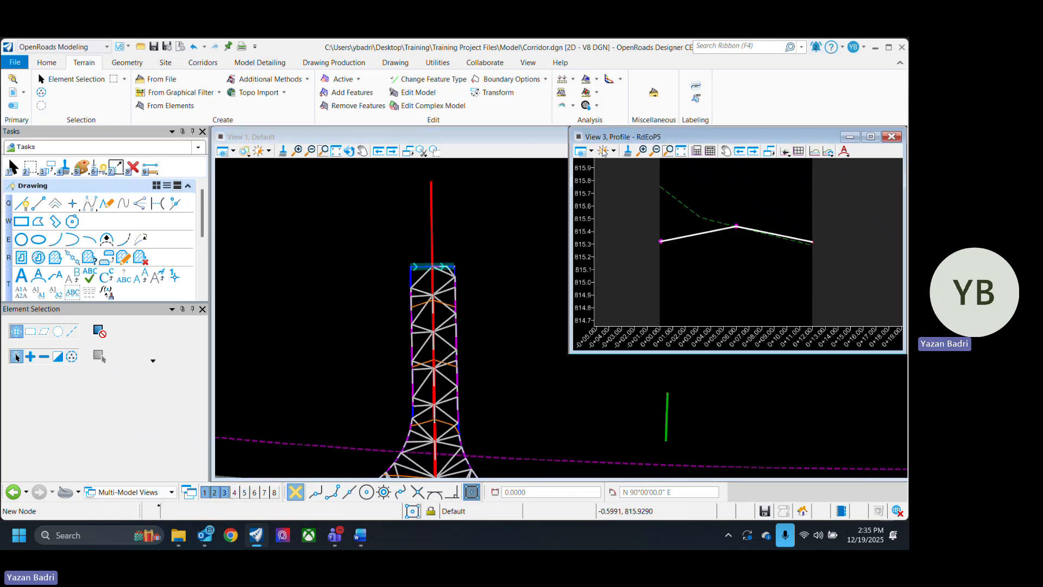
Switch view 3 to the Default-3D model, fit its contents and frame the driveway beside the road.
left_click(580, 151)
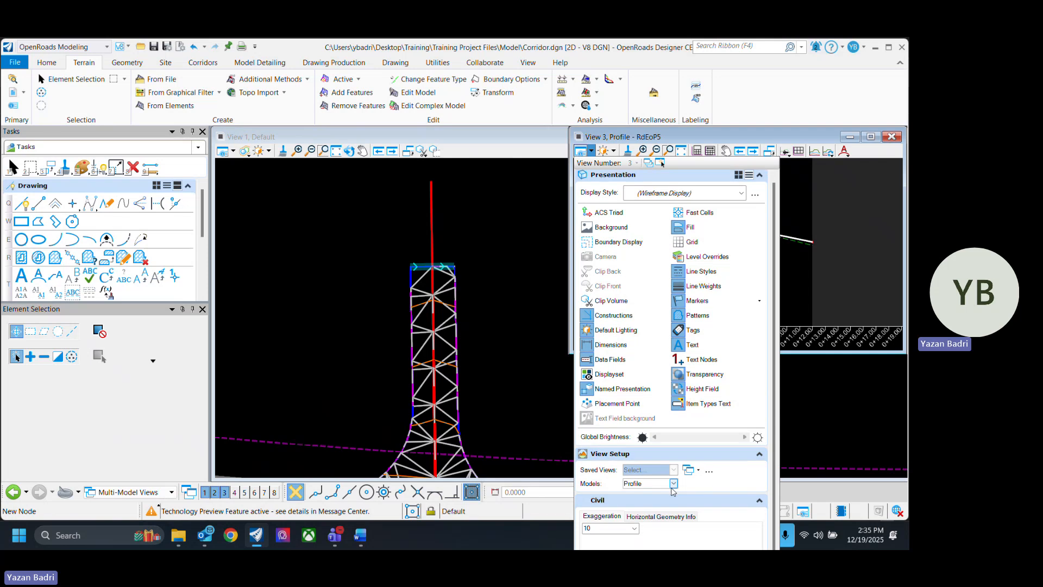
left_click(673, 483)
left_click(646, 495)
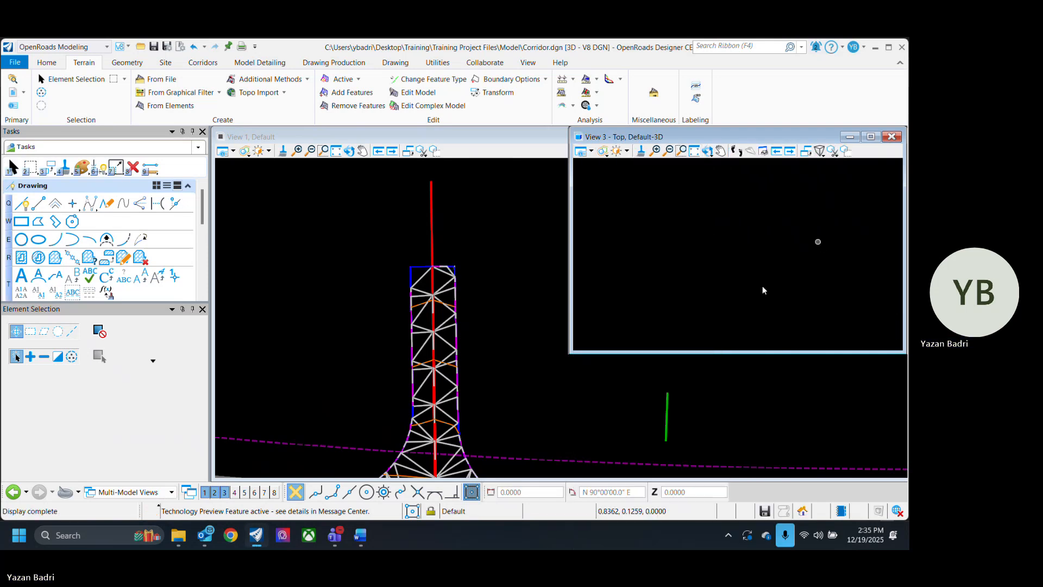
left_click(706, 152)
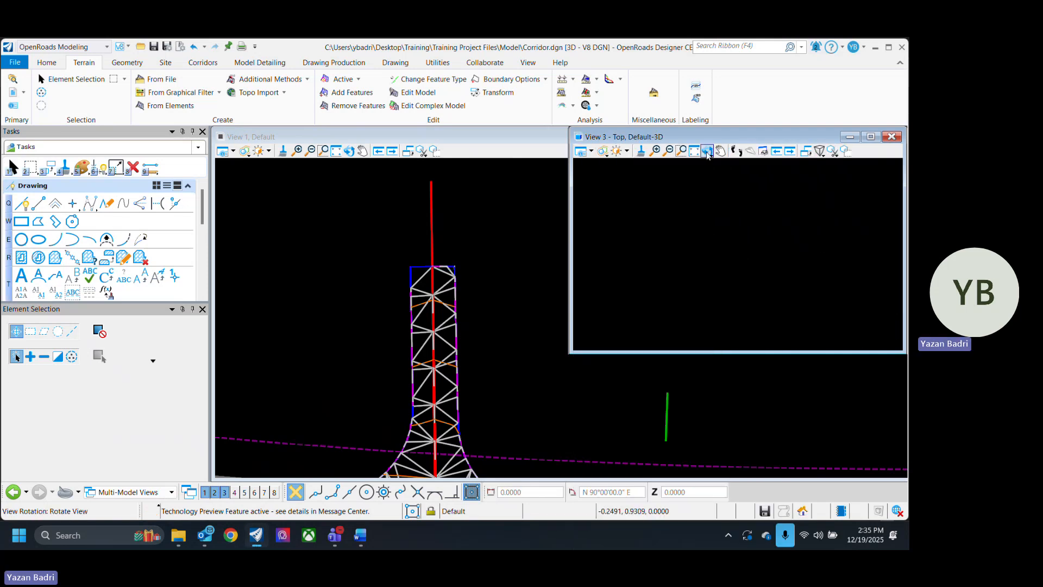
left_click(694, 151)
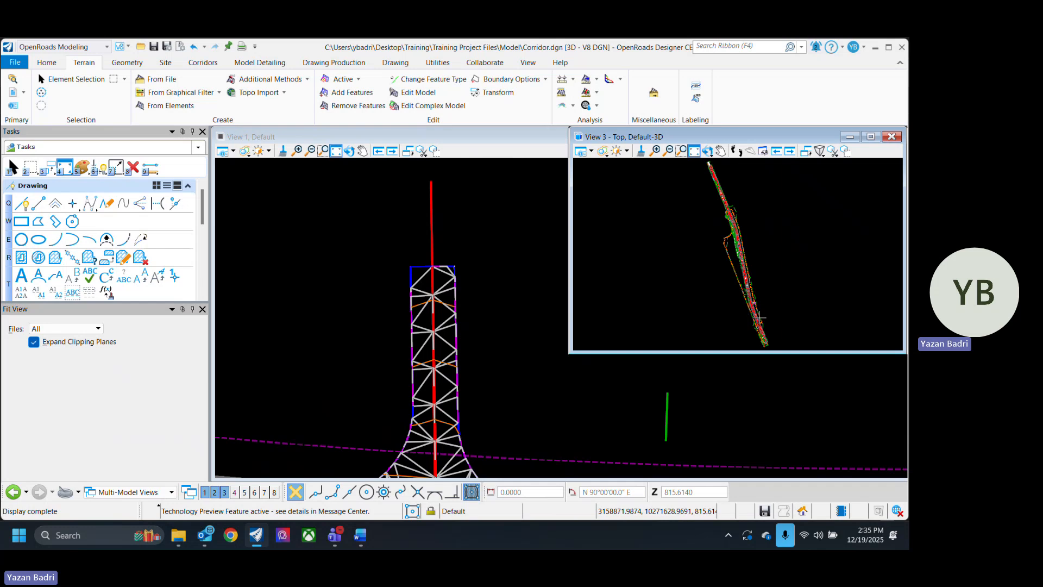
scroll(761, 317, "up", 5)
scroll(701, 223, "up", 8)
scroll(703, 284, "down", 2)
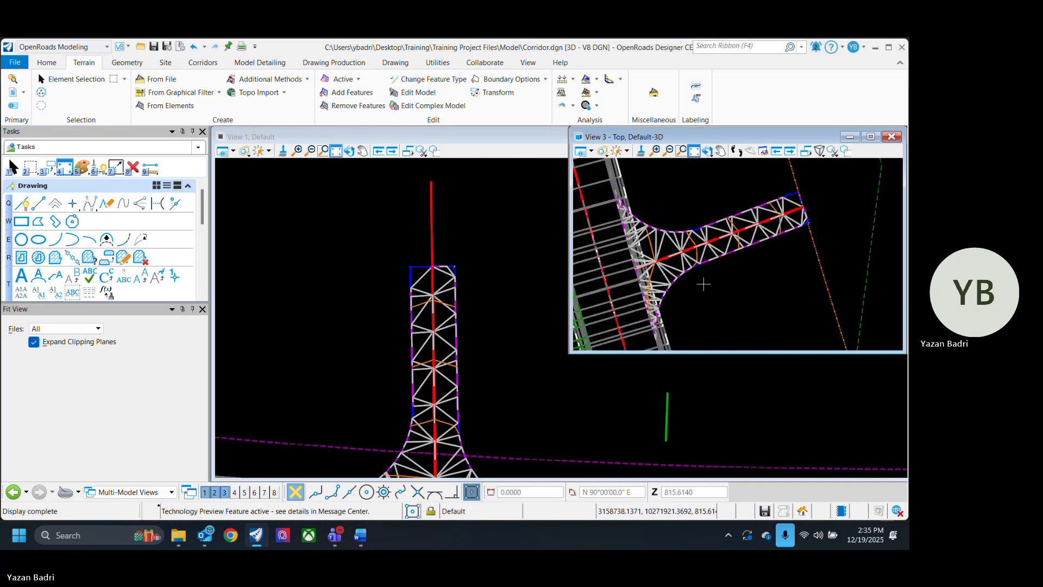
Rotate view 3 to examine in 3D how the driveway surface meets the road edge at its curved returns.
left_click(709, 151)
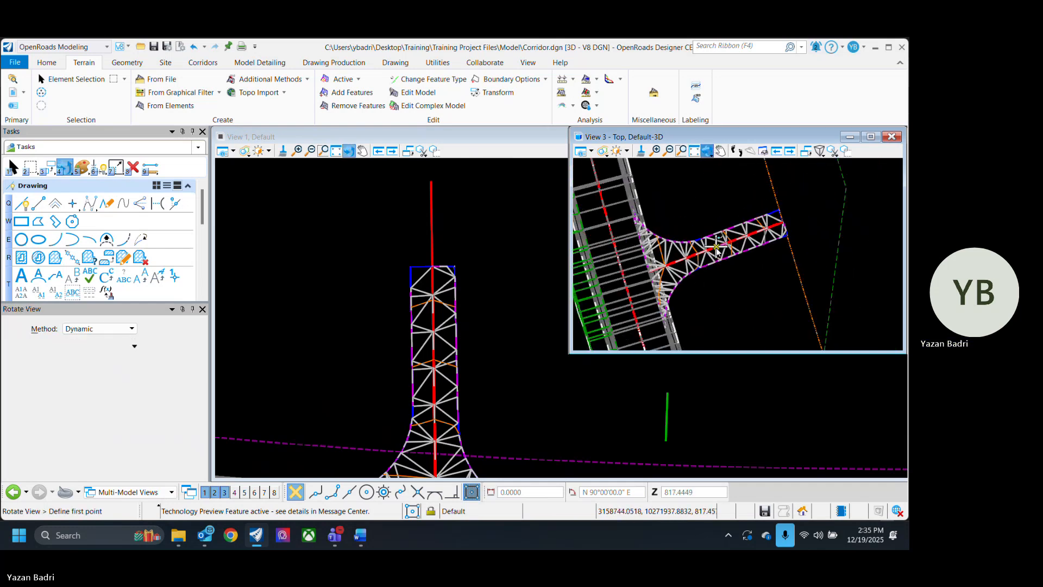
left_click(716, 245)
left_click_drag(634, 240, 726, 293)
middle_click_drag(696, 315, 766, 277)
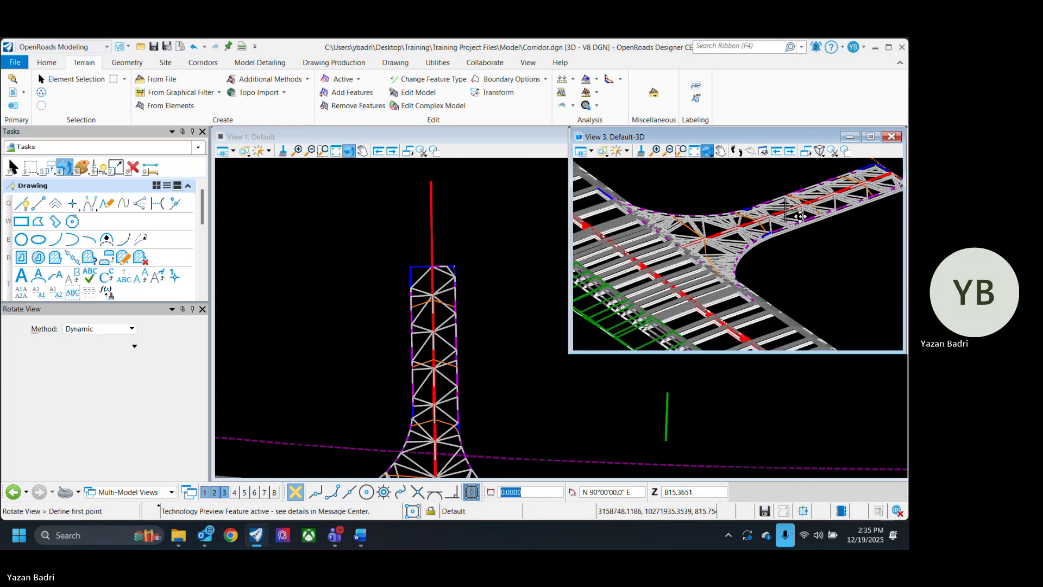
left_click(731, 281)
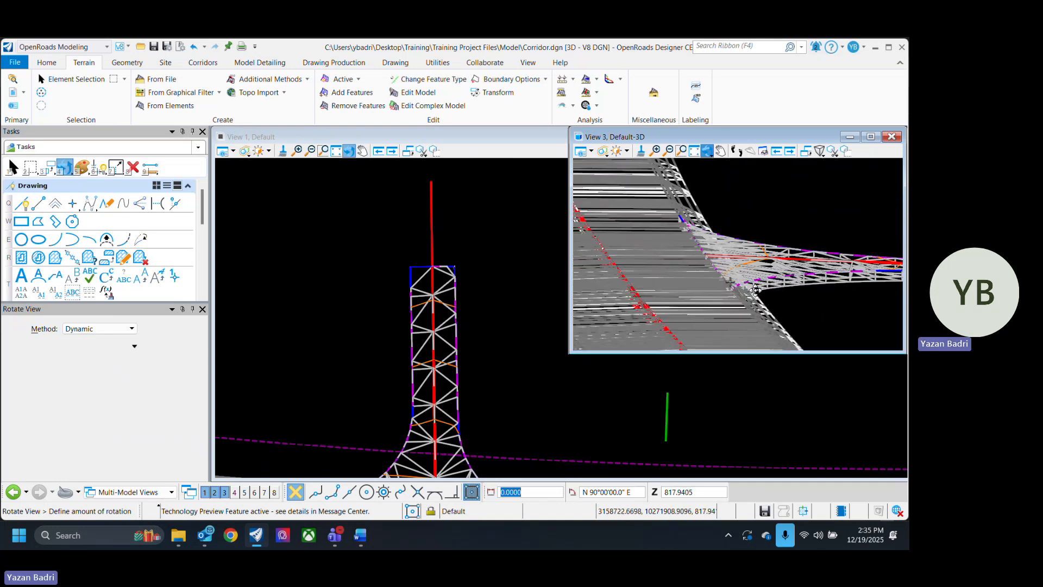
left_click(743, 312)
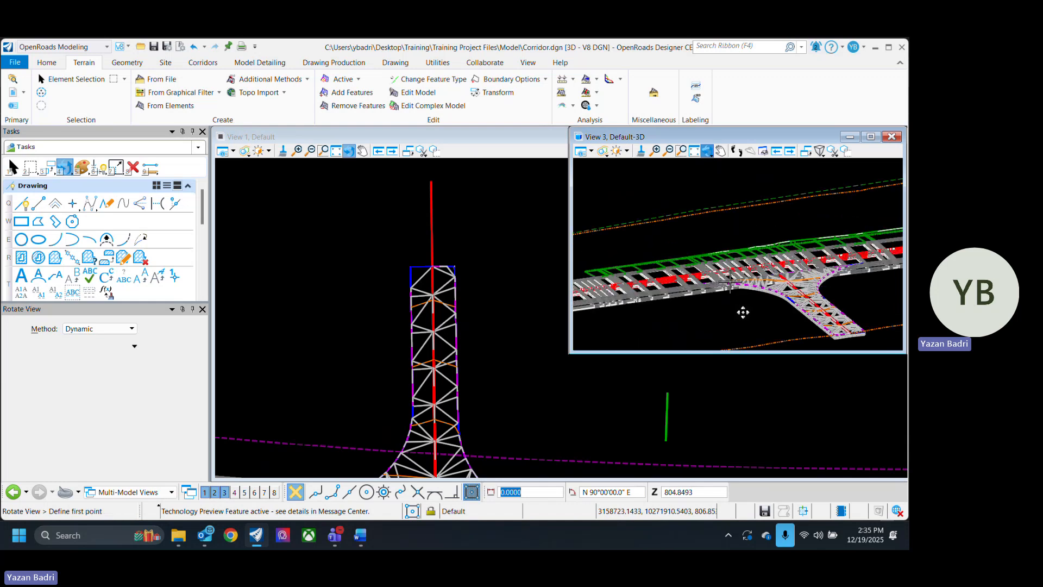
left_click(742, 312)
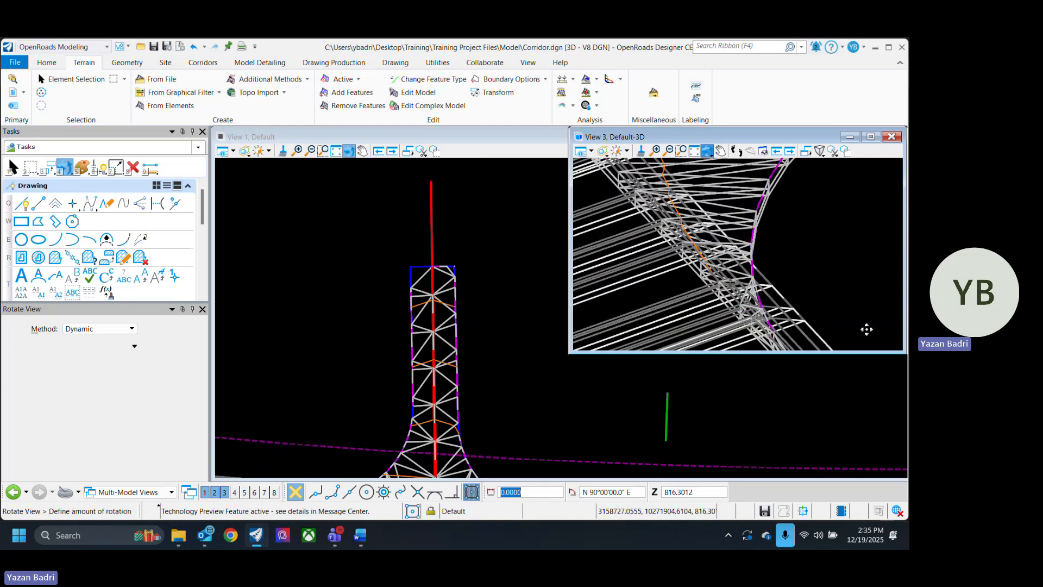
left_click(894, 318)
scroll(791, 306, "down", 3)
middle_click_drag(690, 278, 737, 302)
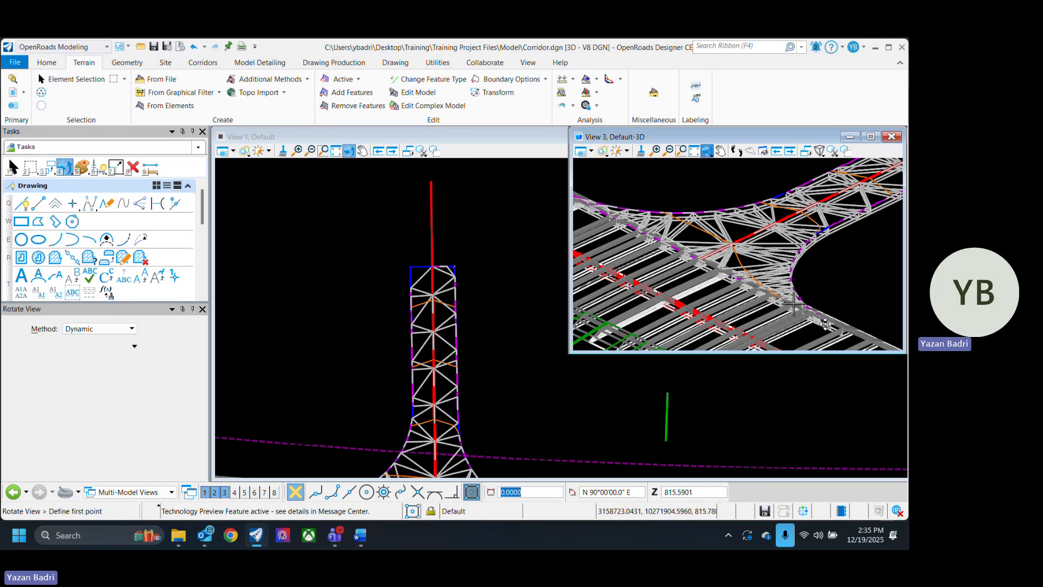
Inspect the driveway's slab and far end in 3D, and save the file.
middle_click_drag(847, 315, 754, 337)
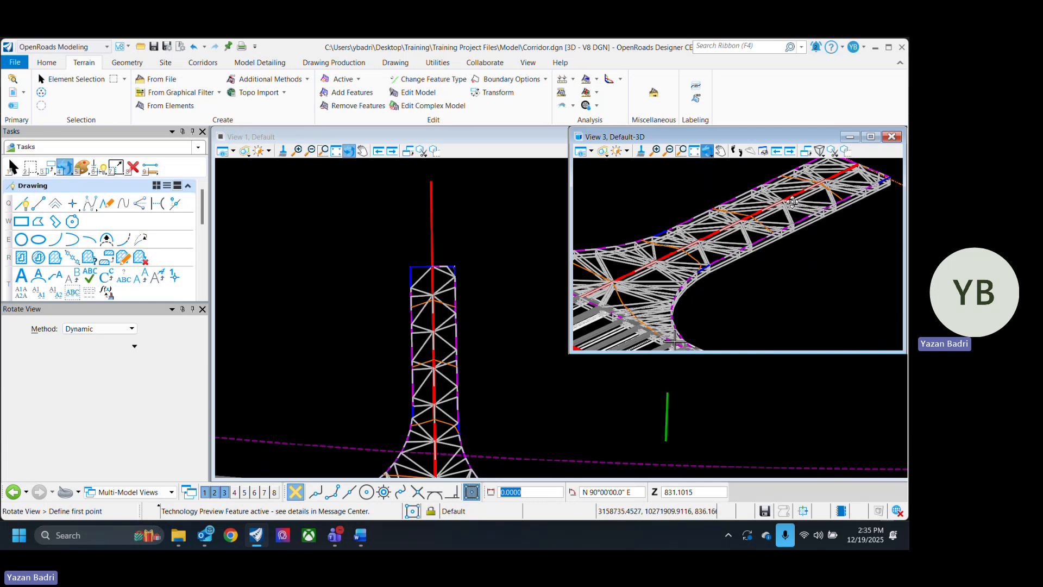
left_click(777, 256)
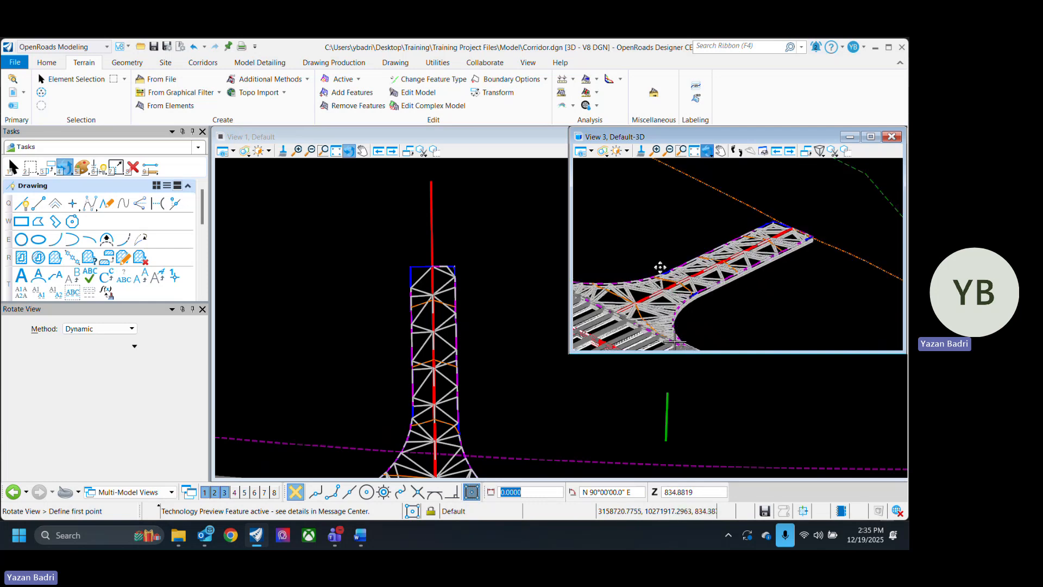
left_click(668, 268)
middle_click_drag(668, 268, 738, 295)
scroll(800, 269, "down", 3)
right_click(801, 272)
scroll(815, 282, "up", 3)
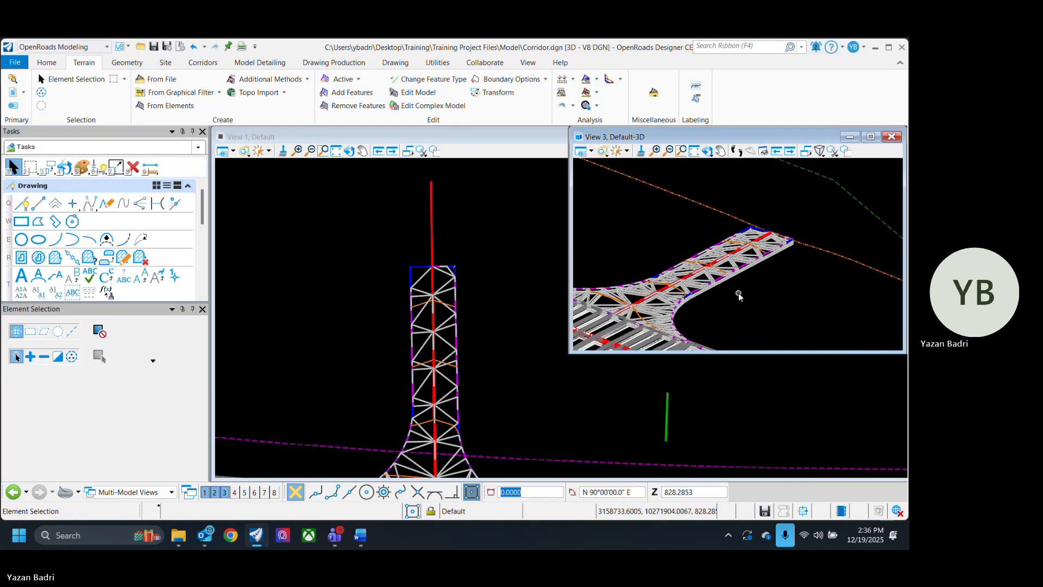
key("ctrl+s")
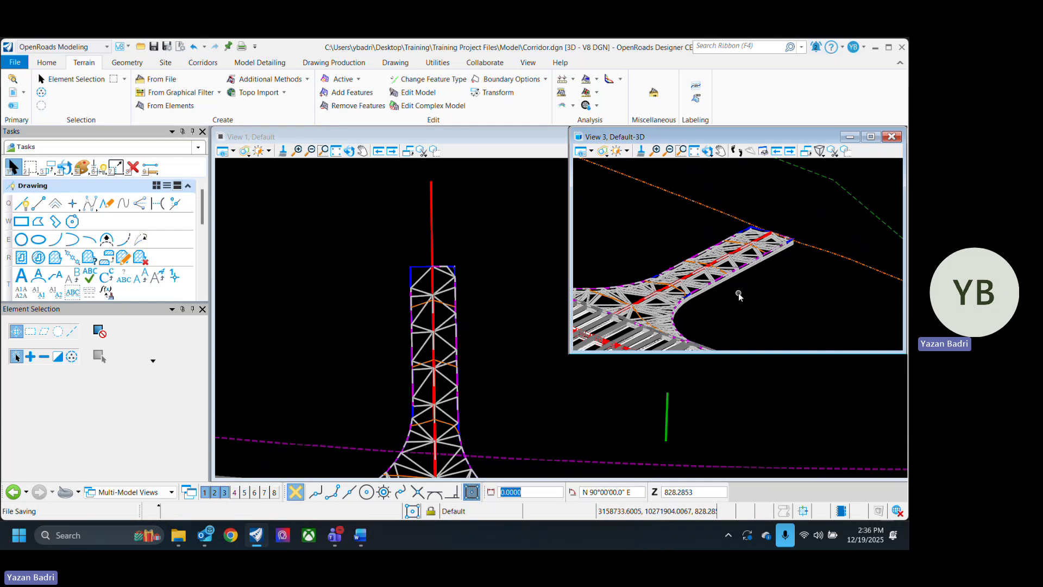
Review the driveway and its edge line RdEoP2 against the road corridor in the 3D and plan views.
scroll(738, 293, "down", 5)
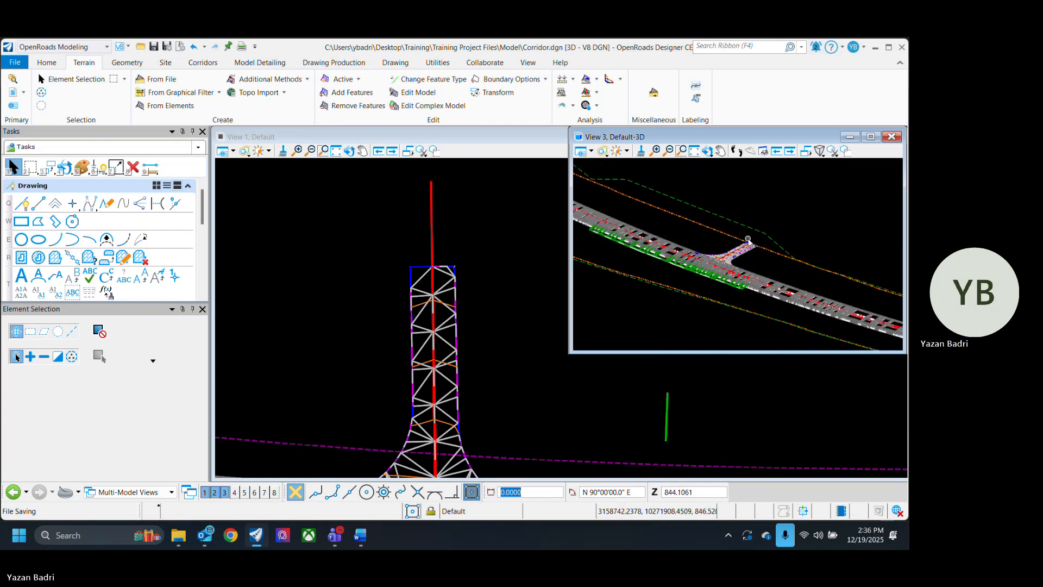
scroll(729, 252, "up", 3)
scroll(496, 358, "down", 3)
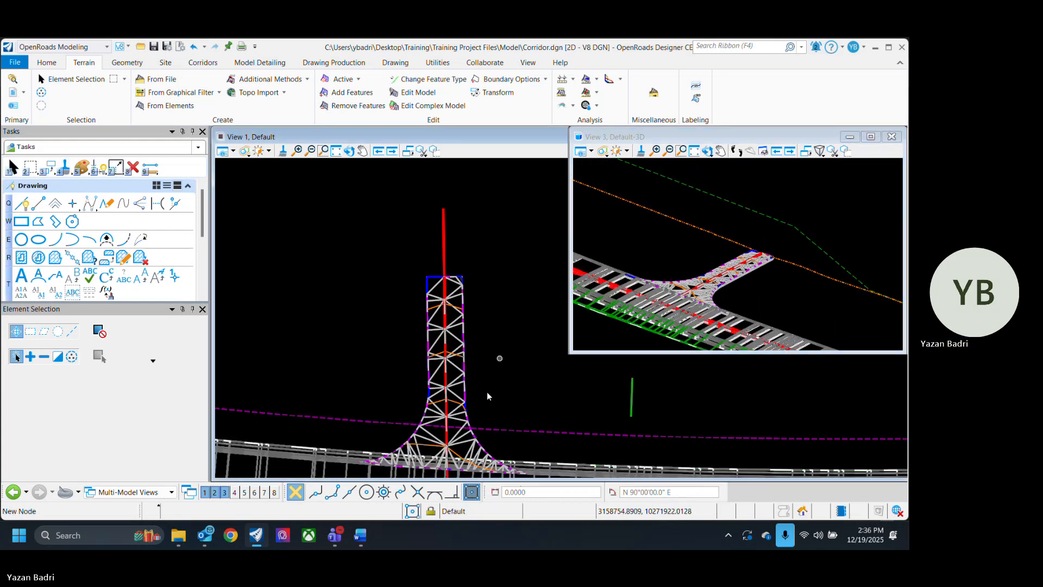
scroll(415, 373, "down", 3)
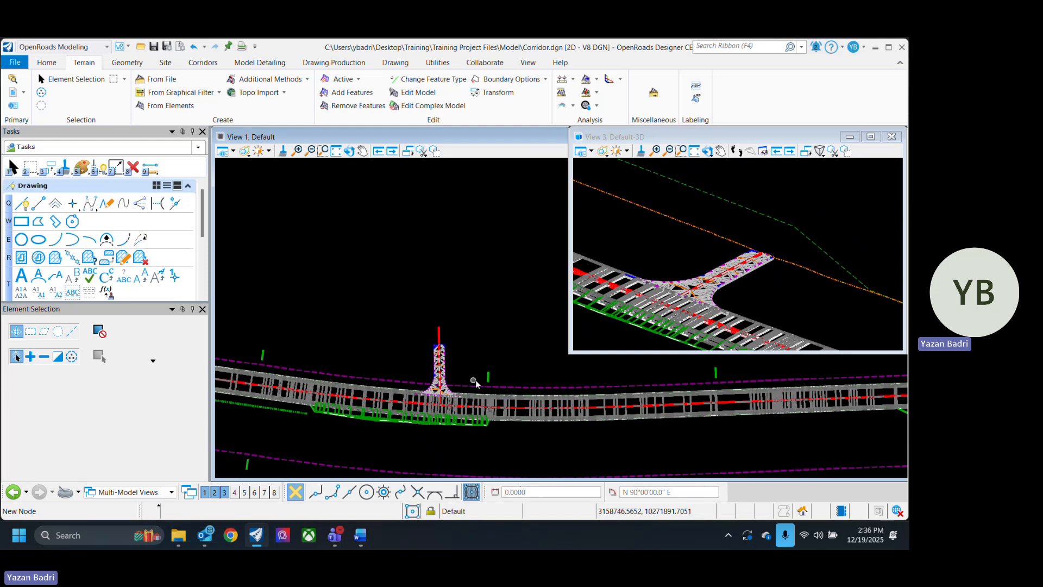
scroll(513, 379, "up", 4)
middle_click_drag(517, 375, 454, 380)
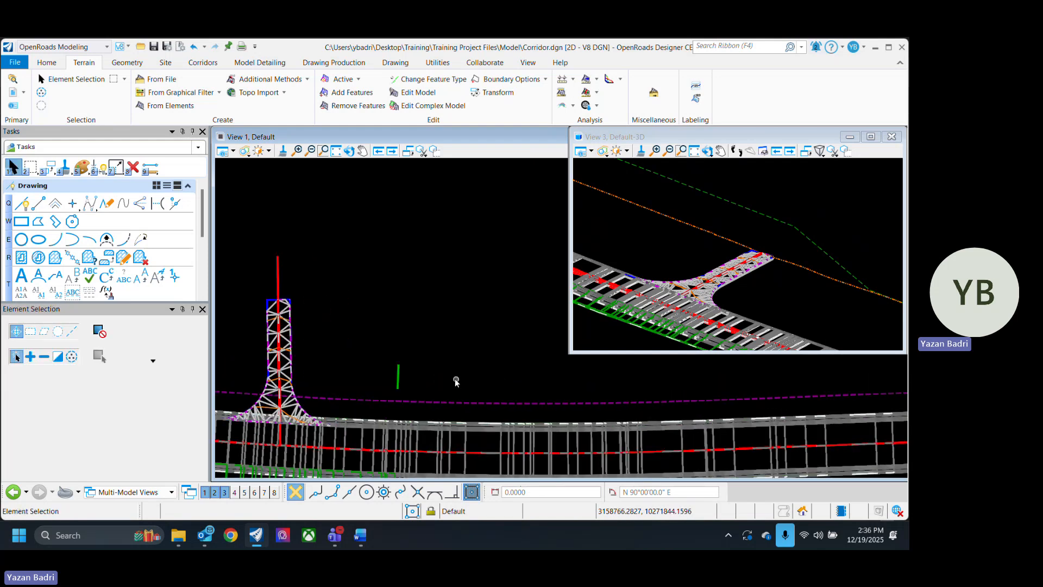
middle_click_drag(346, 361, 483, 362)
scroll(427, 385, "up", 4)
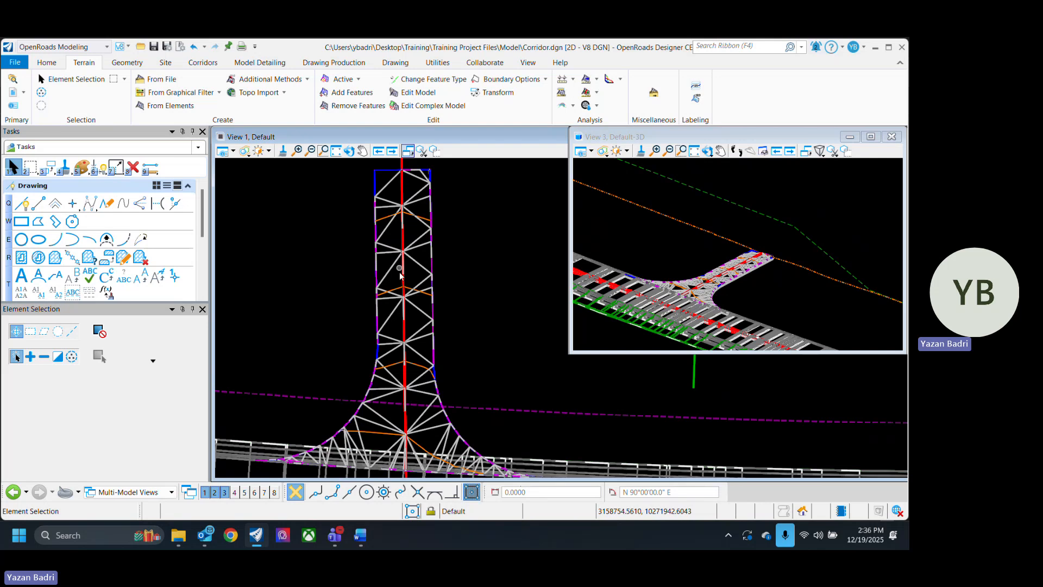
middle_click_drag(403, 443, 431, 294)
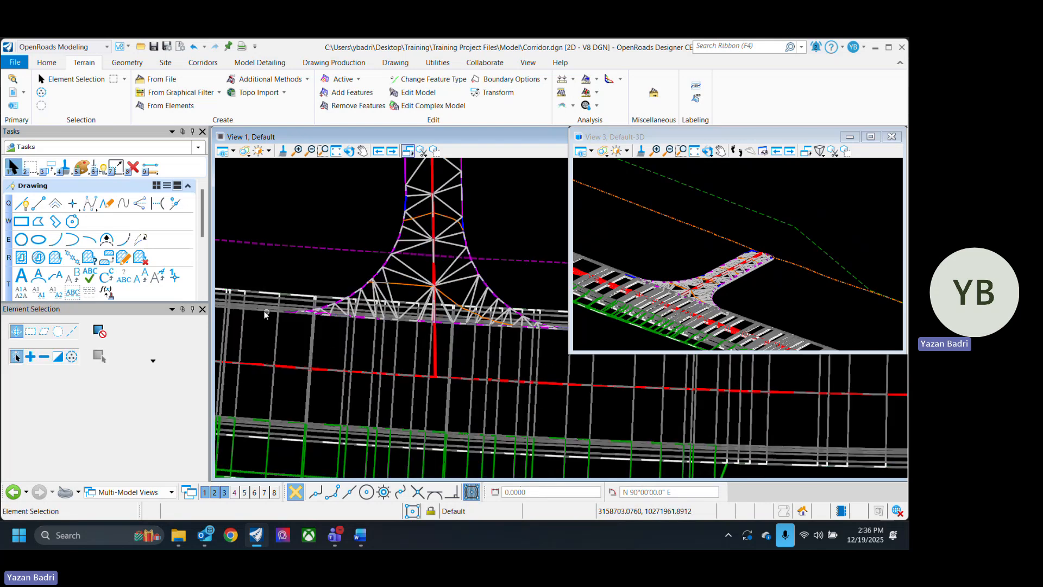
middle_click_drag(534, 341, 501, 396)
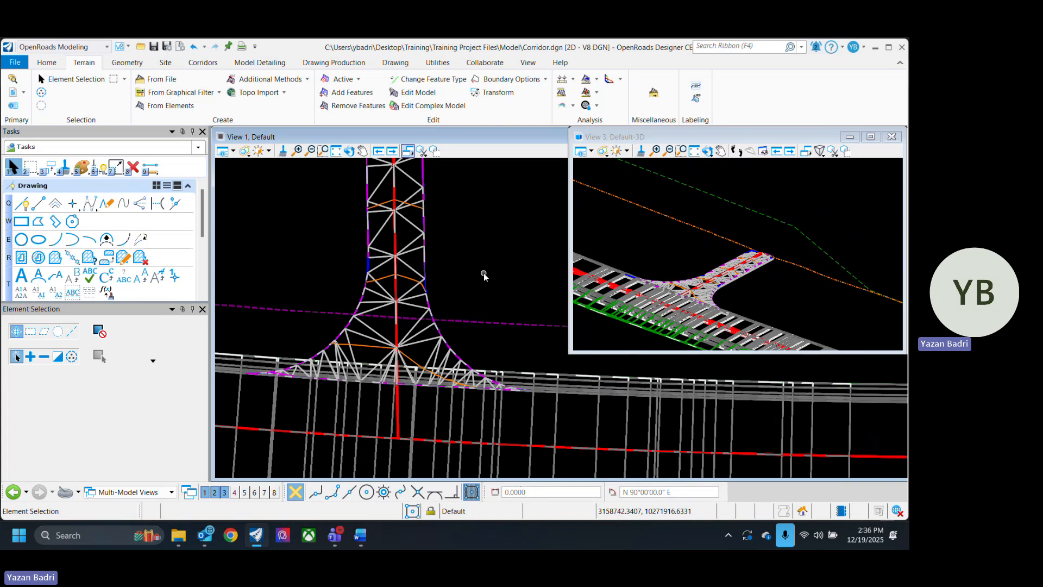
left_click(426, 249)
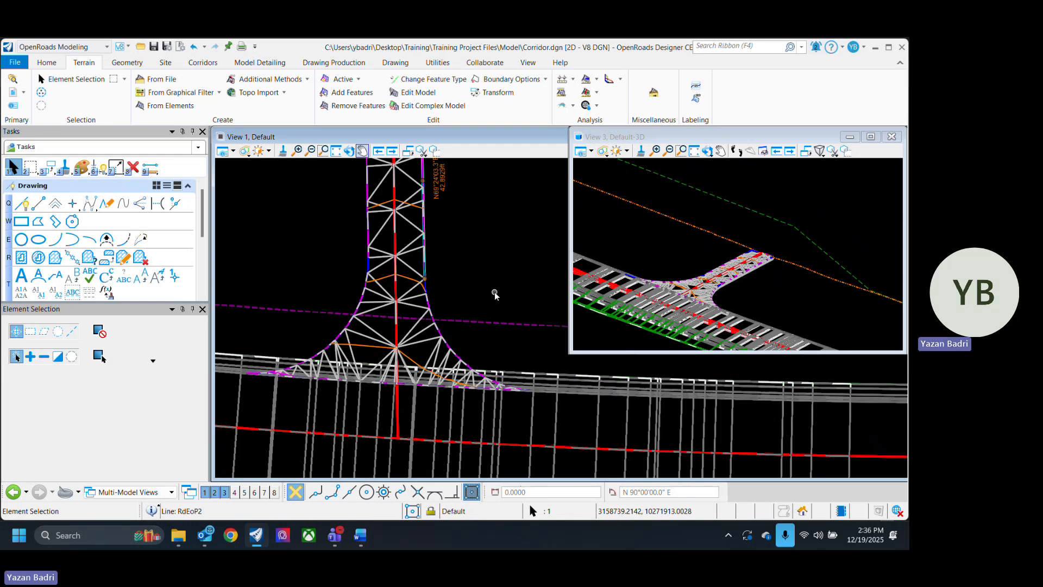
left_click(495, 294)
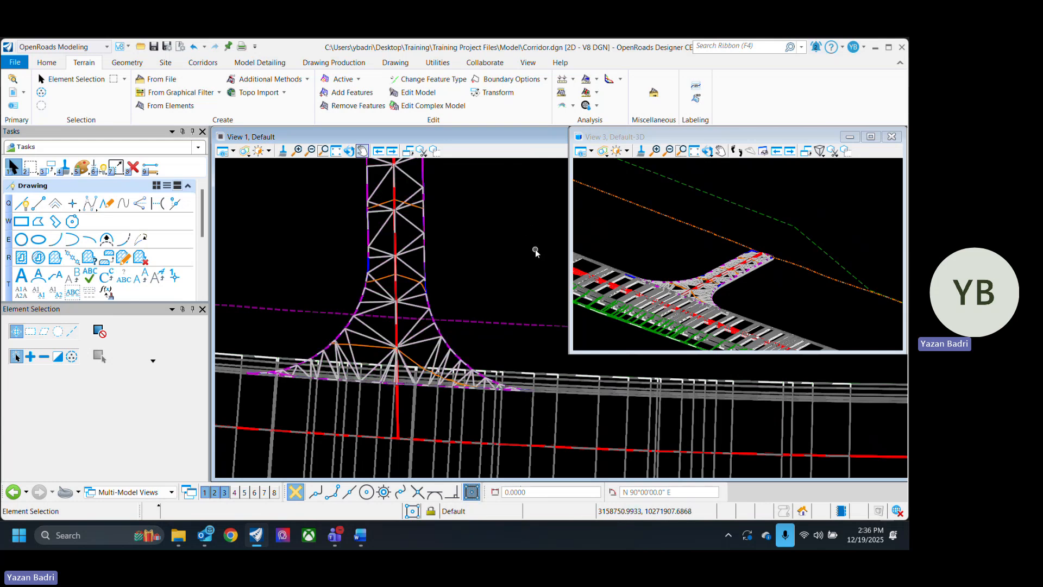
scroll(501, 354, "down", 2)
scroll(501, 354, "up", 1)
Delete the driveway terrain model DC together with its concrete pavement surface template.
left_click(460, 301)
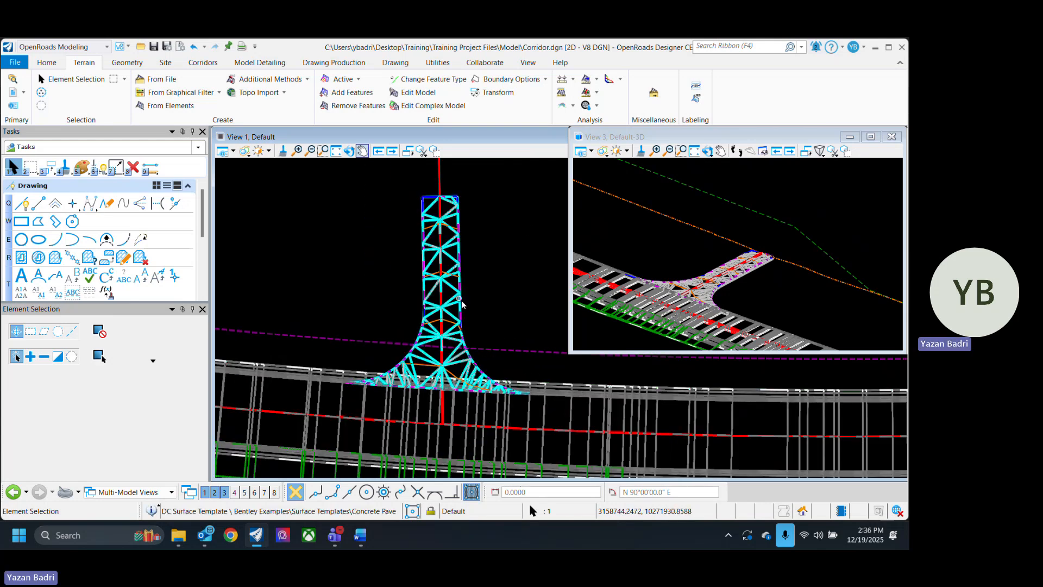
left_click(500, 280)
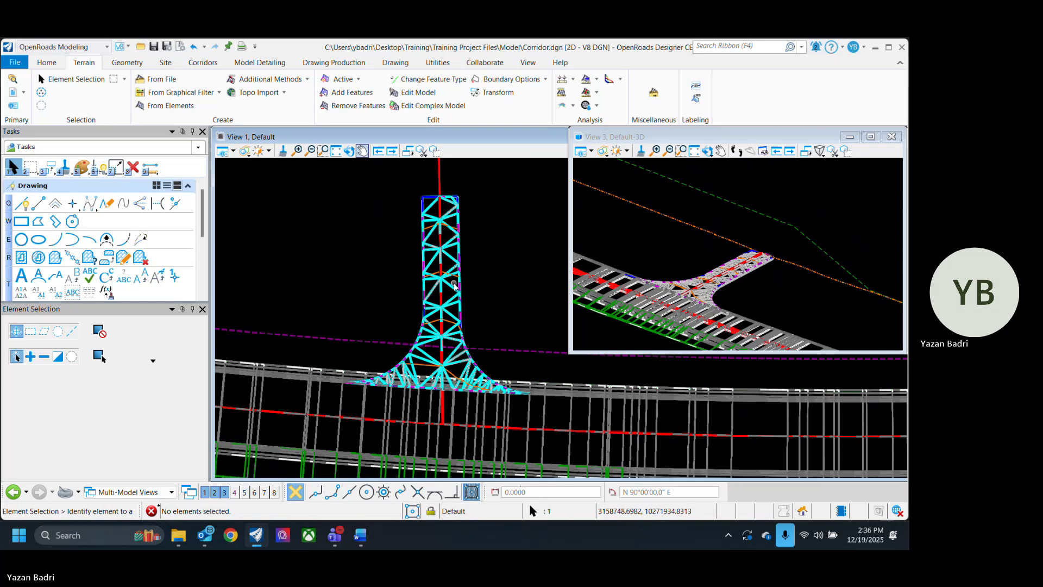
scroll(457, 277, "up", 1)
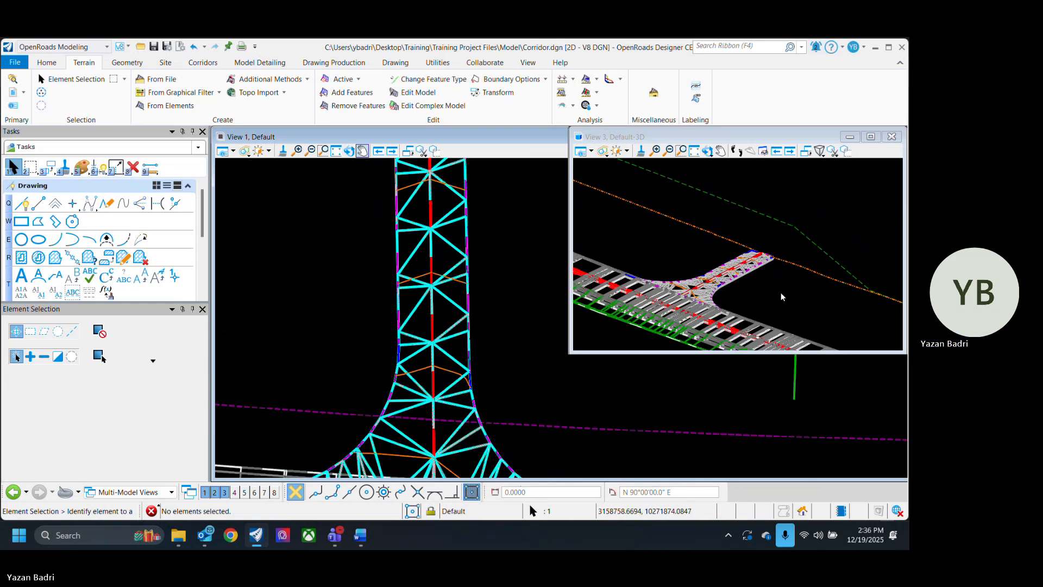
left_click(738, 277)
scroll(737, 277, "up", 1)
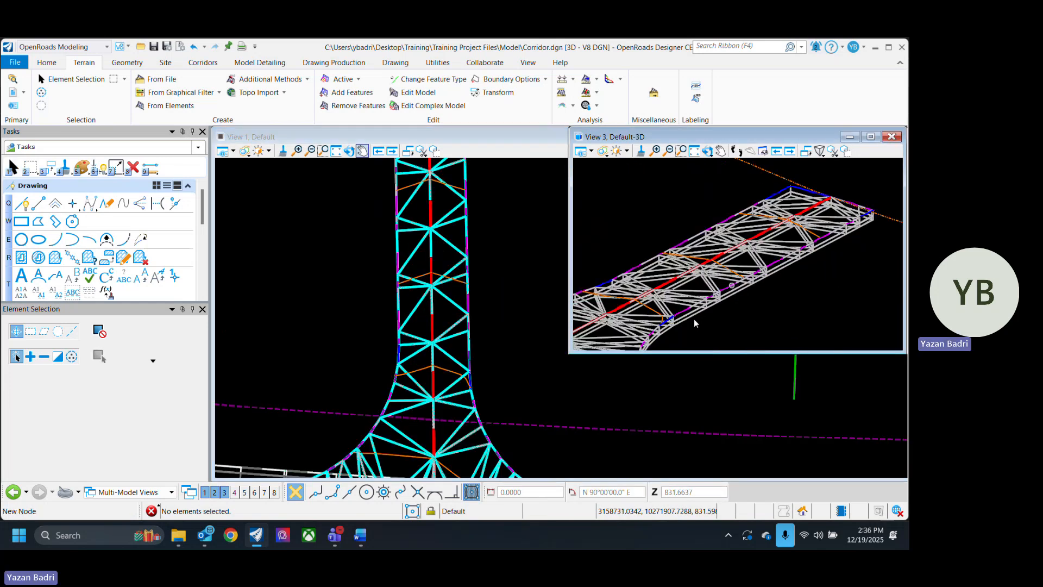
scroll(697, 323, "up", 1)
left_click(630, 321)
key("Delete")
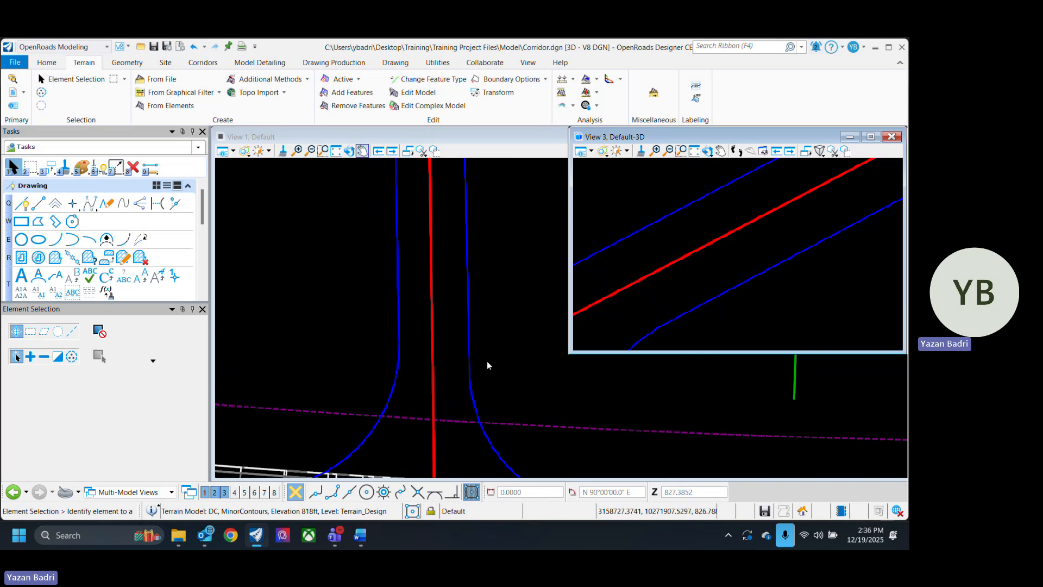
Close the 3D view 3 and center the driveway's remaining linework and the road in the plan view.
left_click(481, 361)
scroll(450, 351, "down", 4)
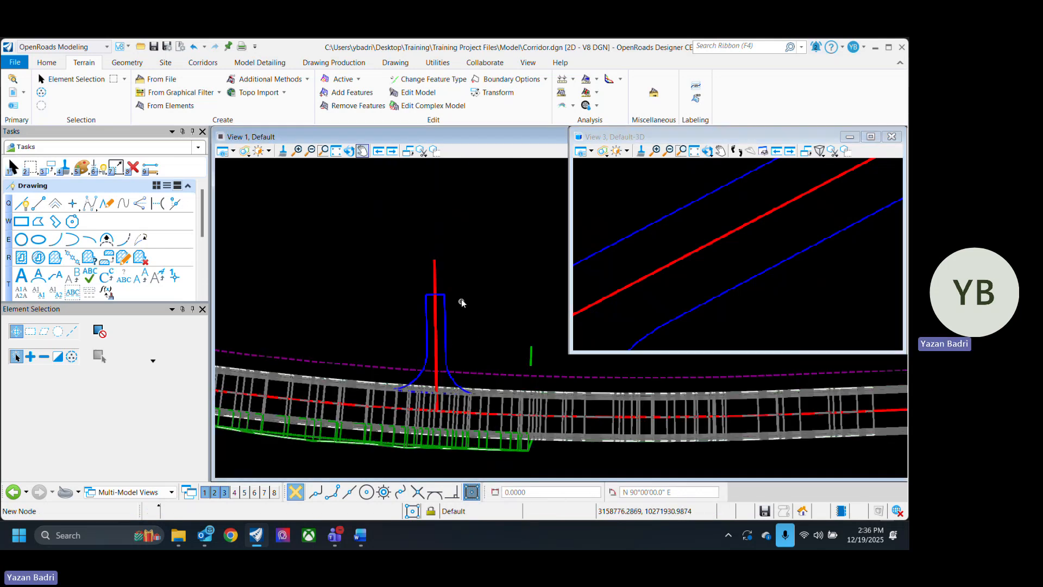
left_click(892, 136)
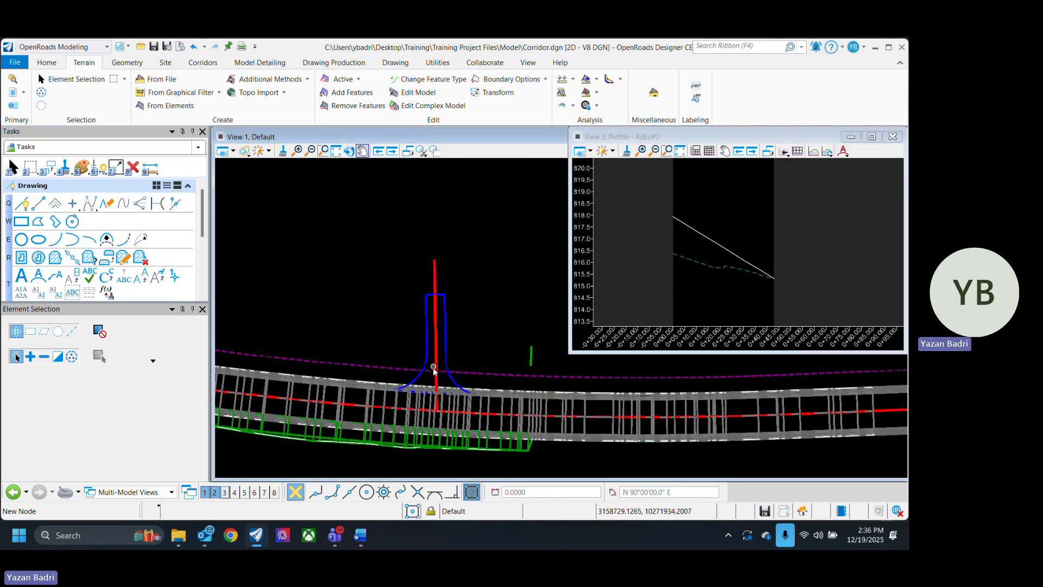
middle_click_drag(465, 351, 442, 331)
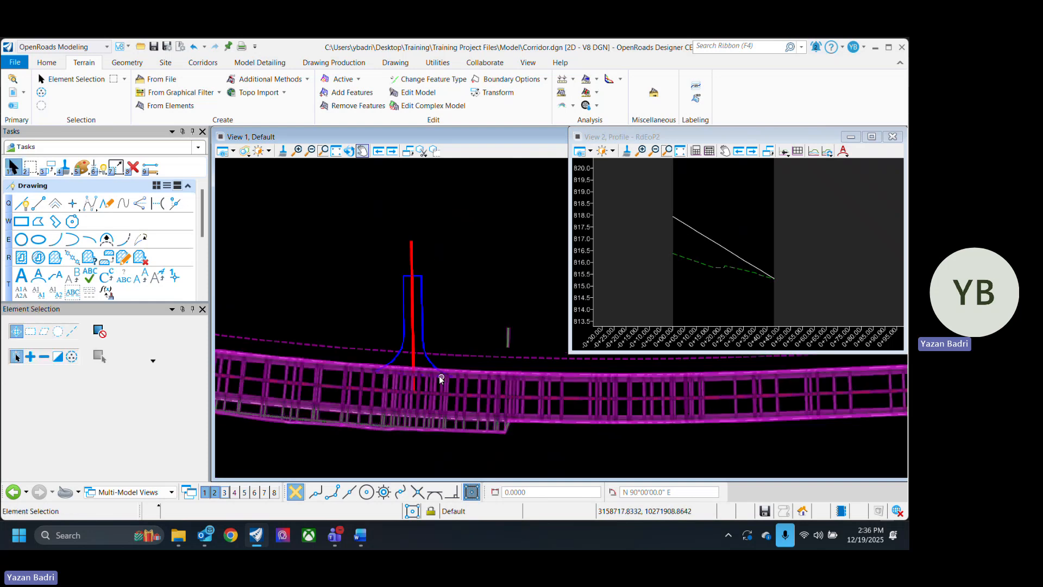
Start placing a civil cell and preview the Drive - Rural cell in the TX_Drives.dgnlib library.
left_click(260, 62)
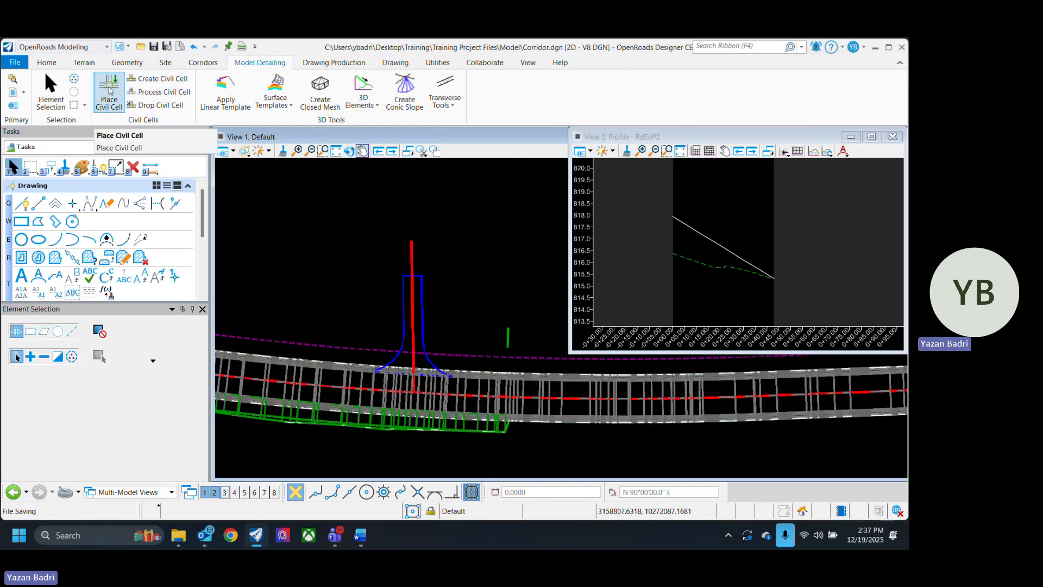
left_click(109, 90)
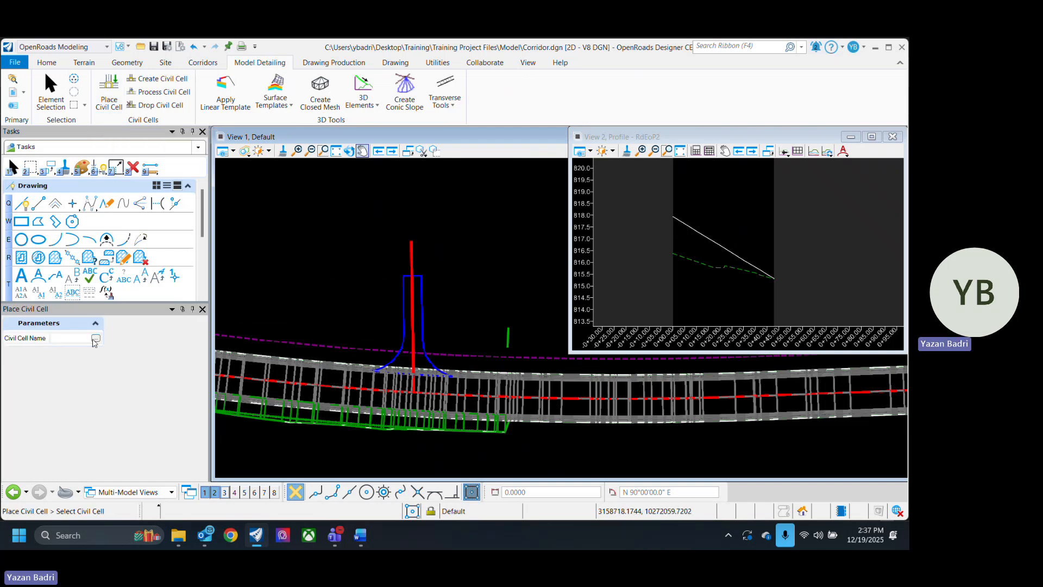
left_click(96, 339)
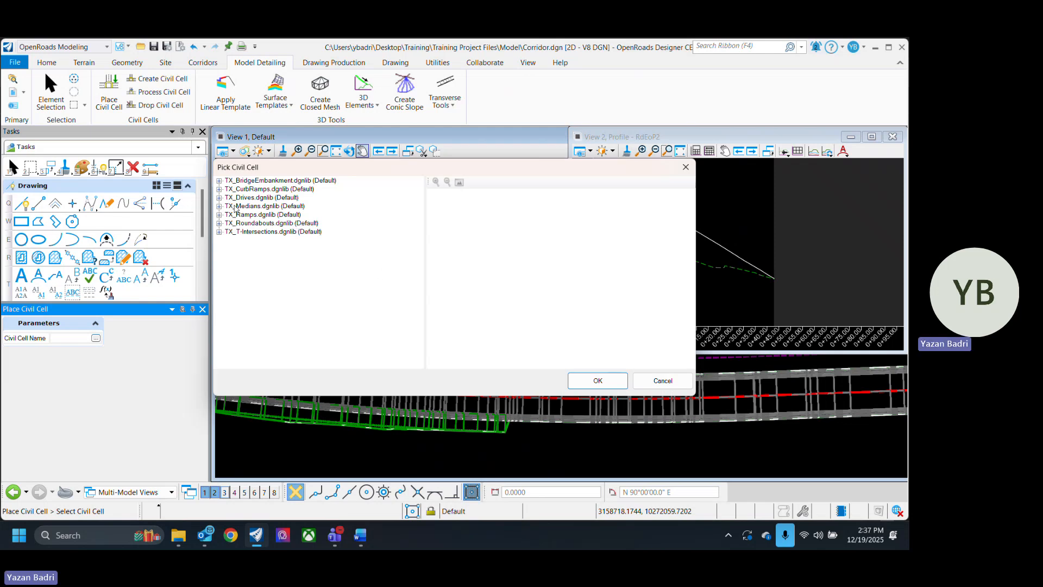
left_click(219, 197)
left_click(261, 215)
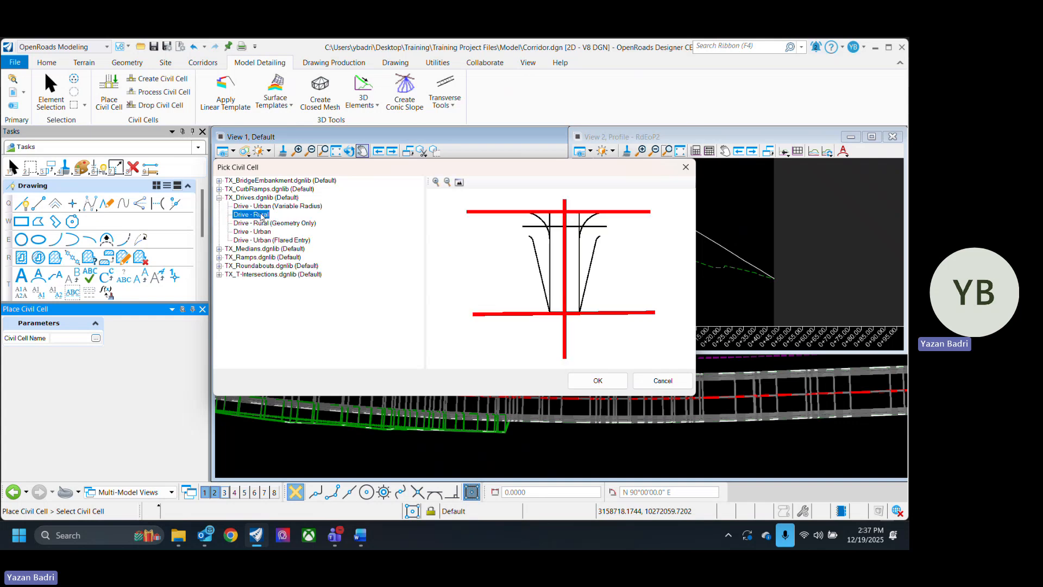
Compare the previews of the other urban and rural drive cells, and choose Drive - Rural as the civil cell.
left_click(280, 206)
left_click(273, 225)
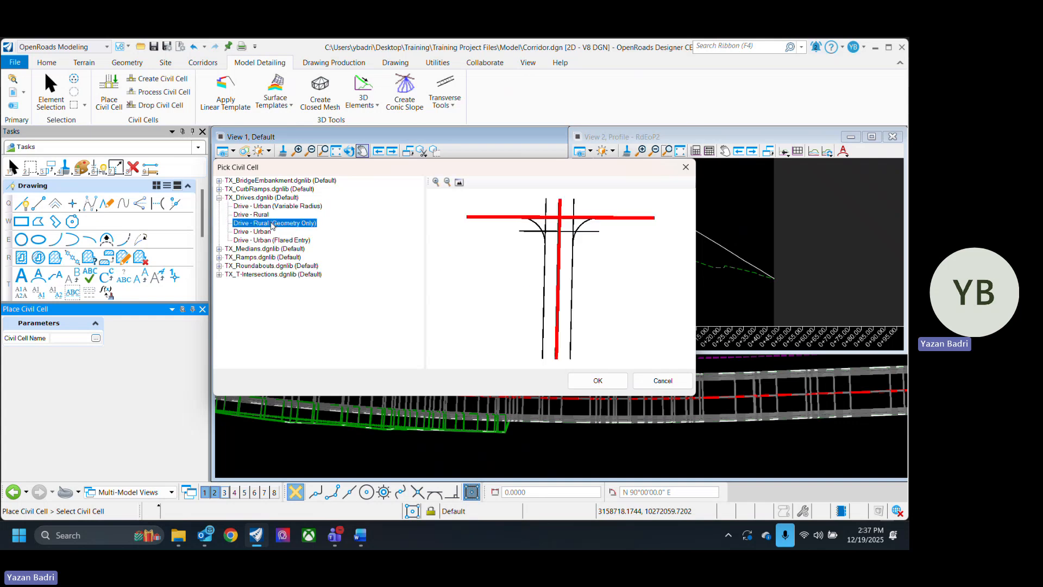
left_click(267, 231)
left_click(274, 240)
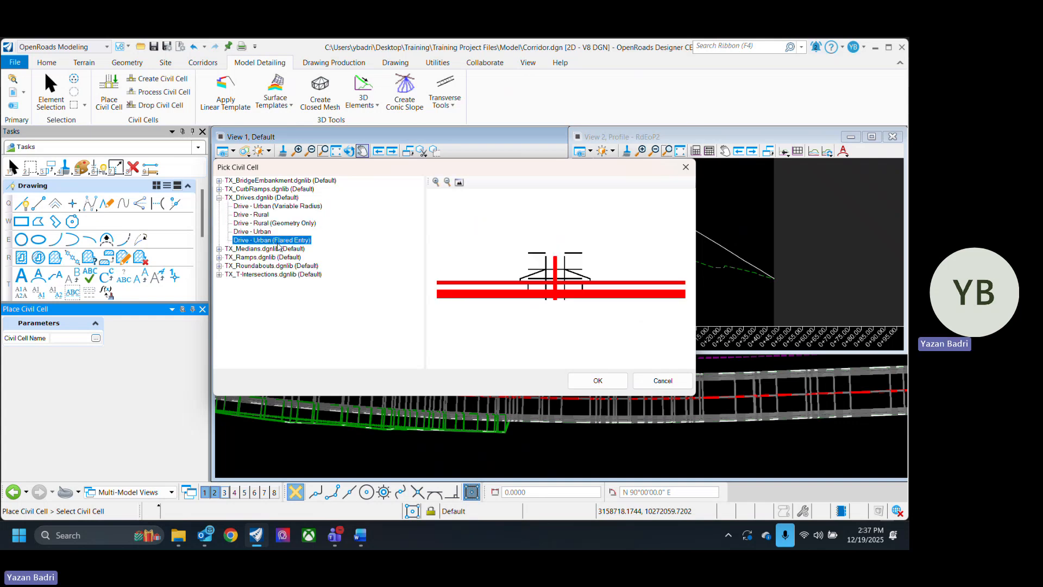
left_click(267, 231)
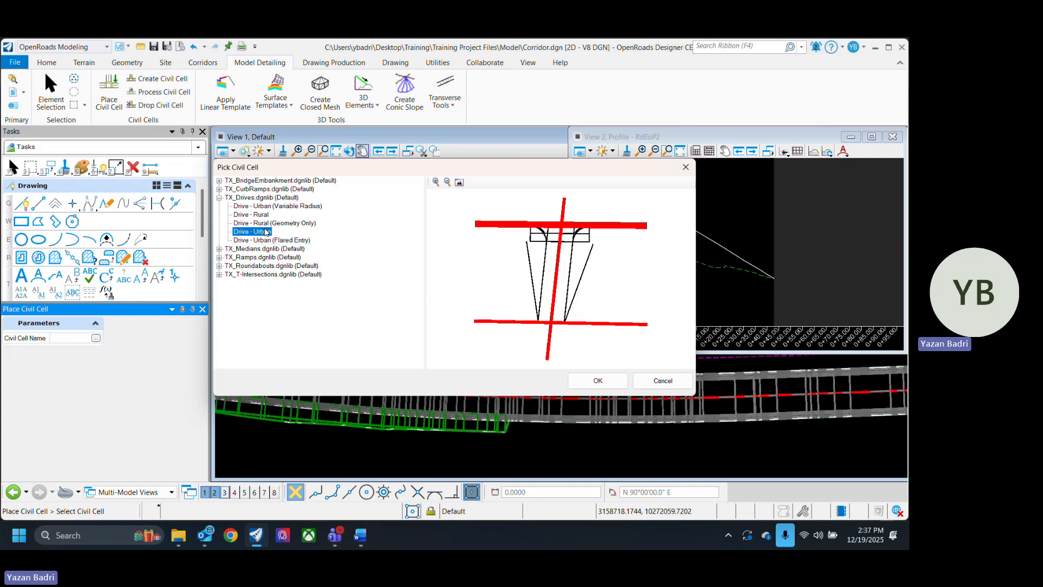
left_click(274, 223)
left_click(267, 216)
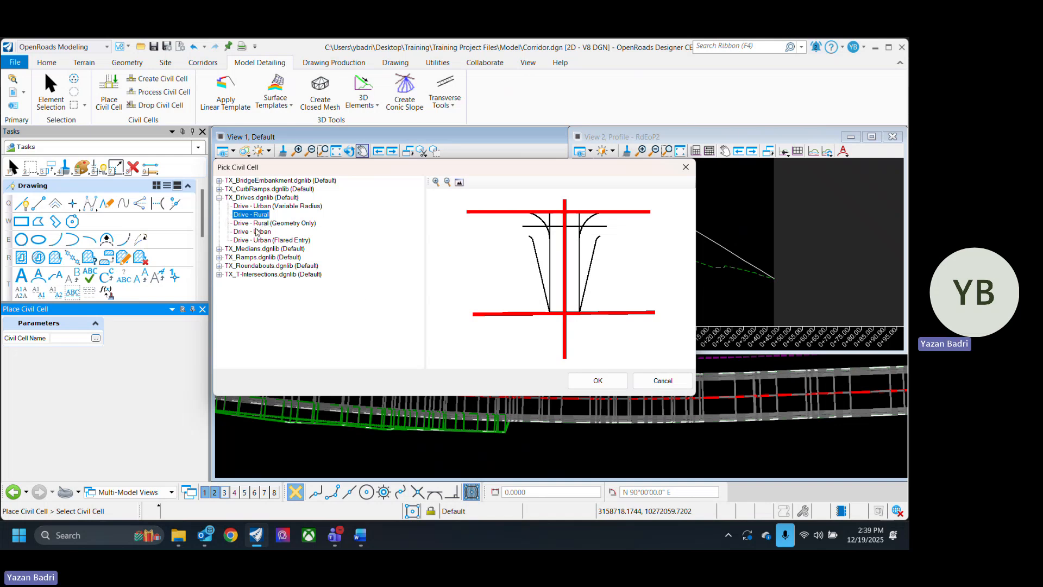
left_click(598, 381)
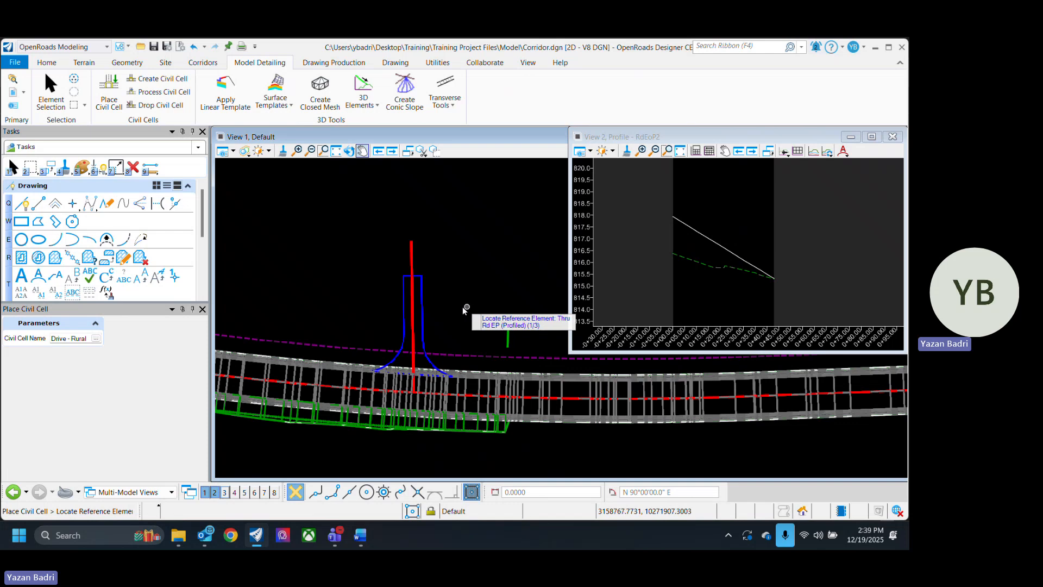
Assign the civil cell's references: the road edge of pavement, the red driveway centerline and the line across the back of the driveway.
scroll(427, 381, "up", 6)
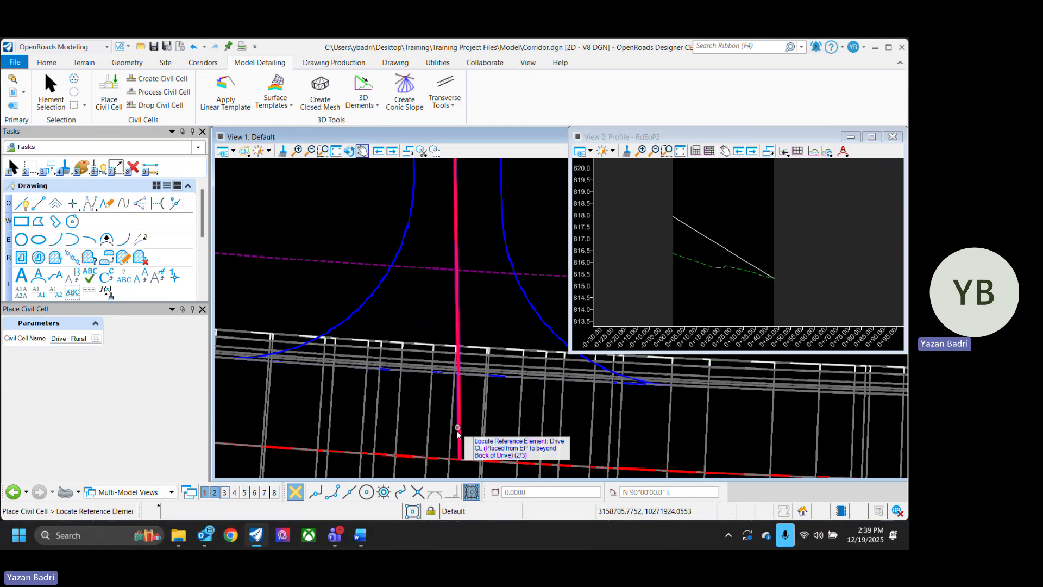
left_click(457, 223)
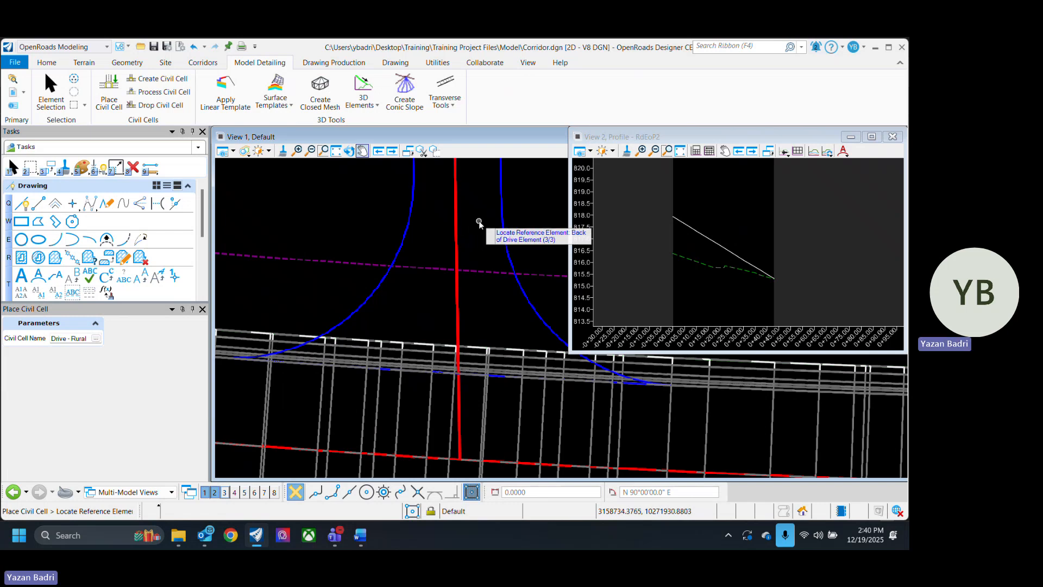
scroll(489, 295, "down", 7)
scroll(475, 232, "up", 5)
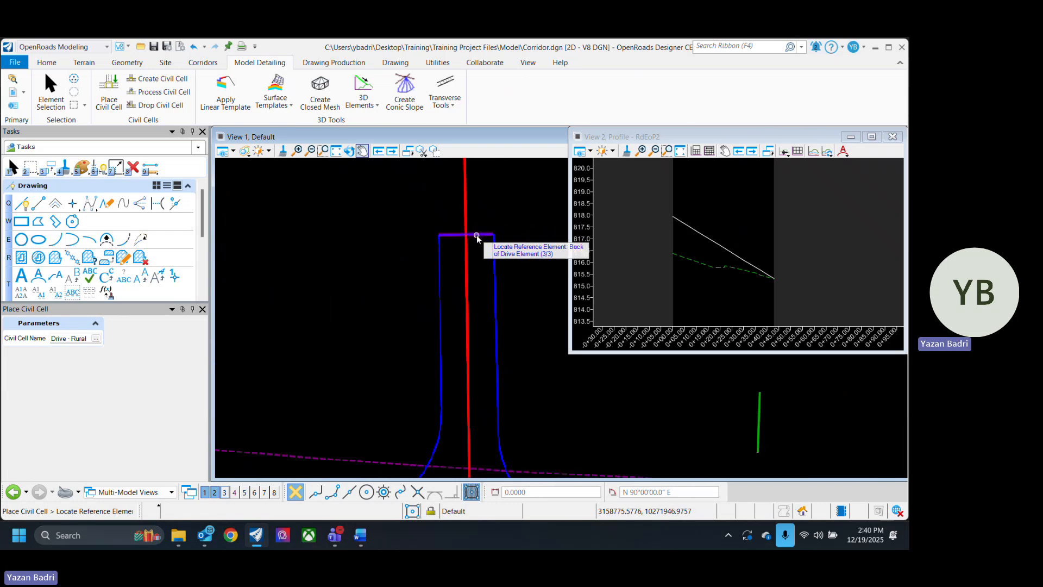
left_click(477, 236)
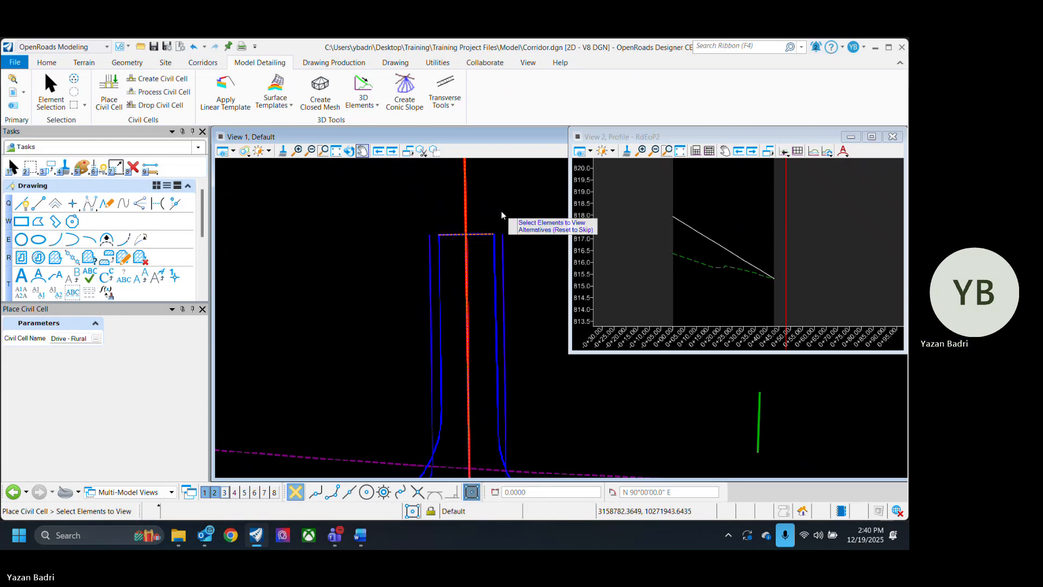
Skip the placement alternatives and corridor clipping, and accept the Drive - Rural civil cell placement.
scroll(503, 189, "down", 1)
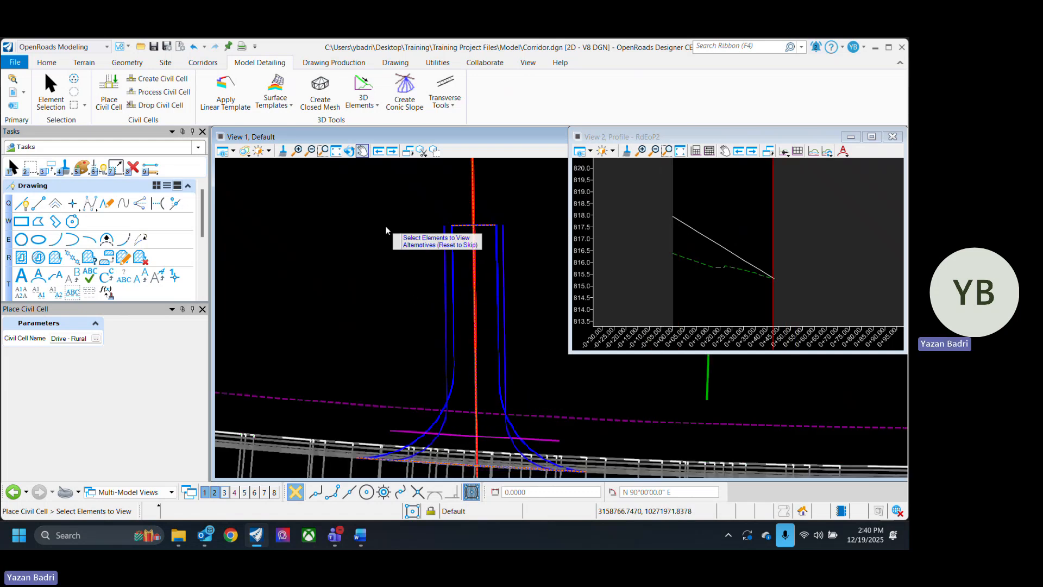
right_click(369, 254)
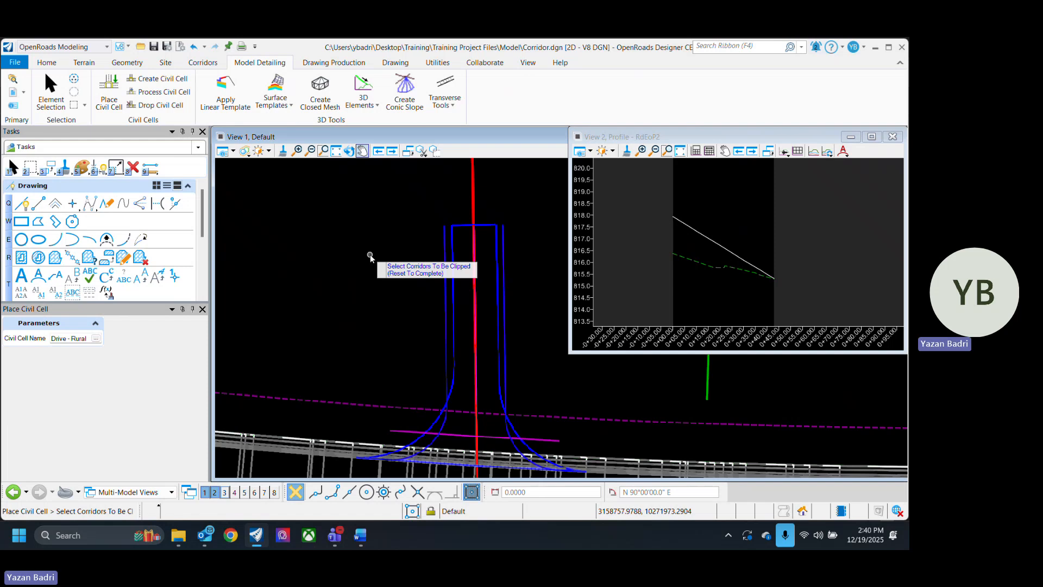
right_click(370, 255)
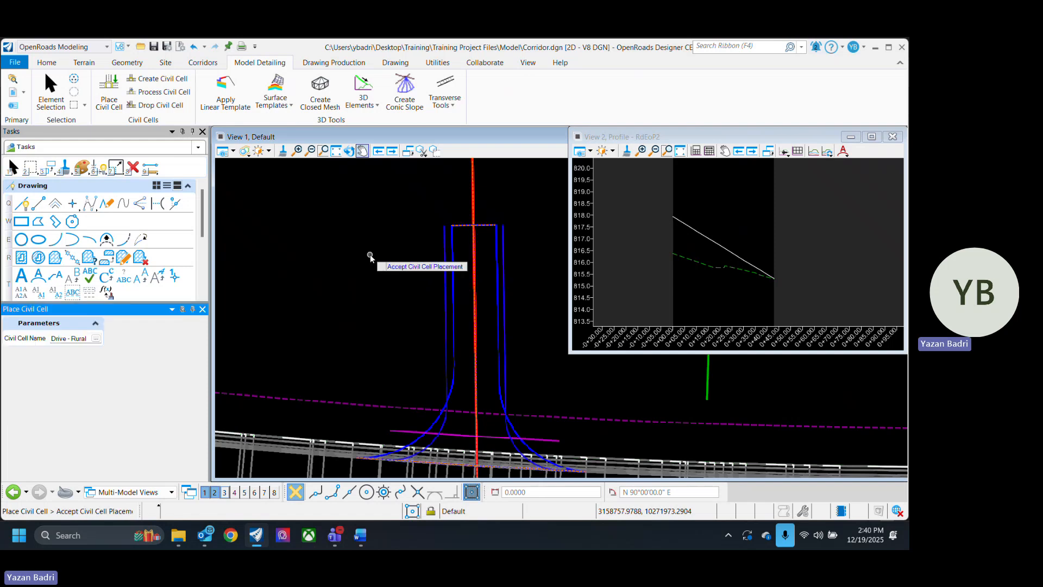
left_click(370, 254)
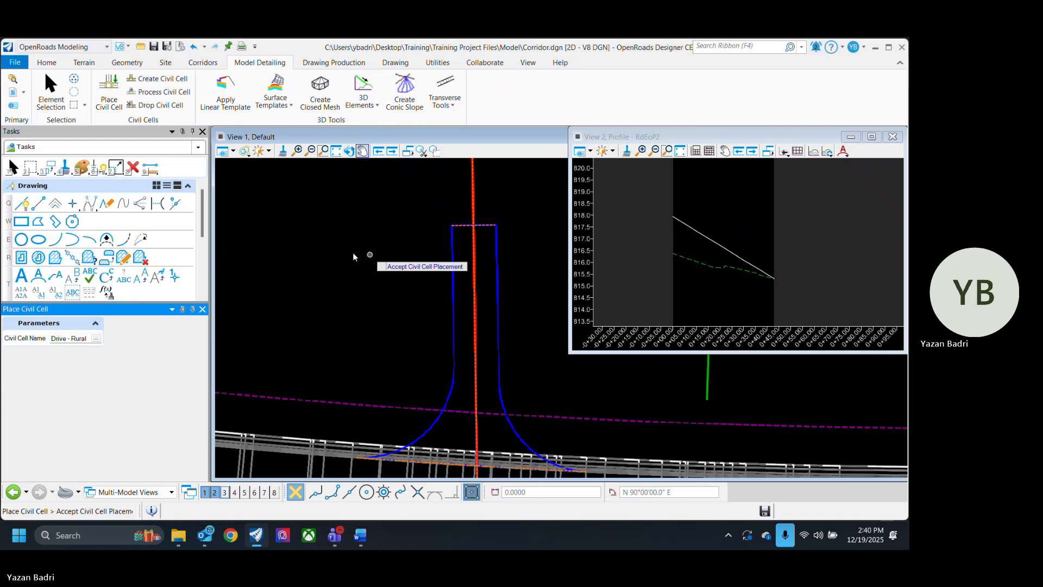
left_click(353, 250)
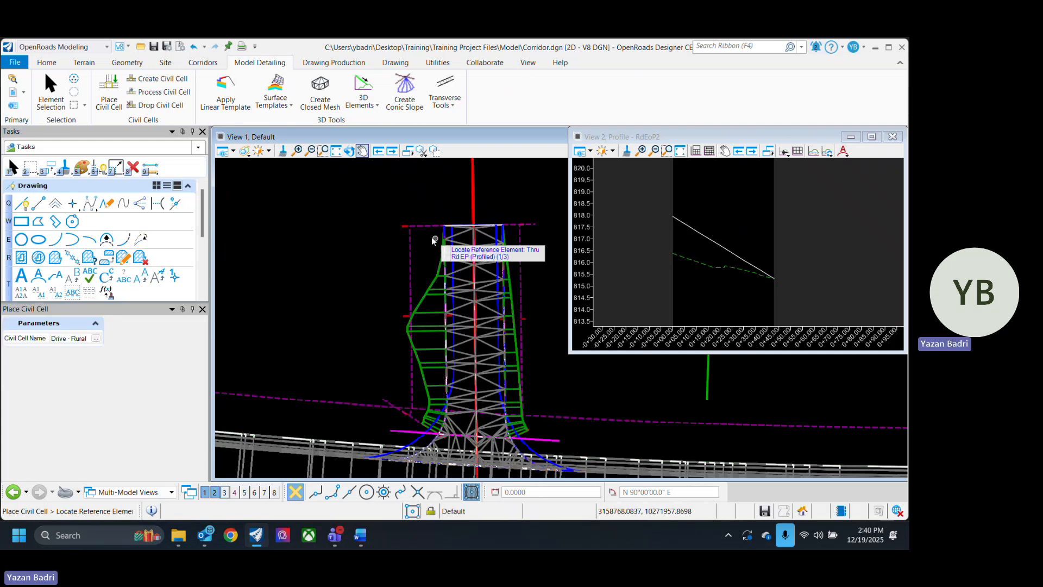
key("Escape")
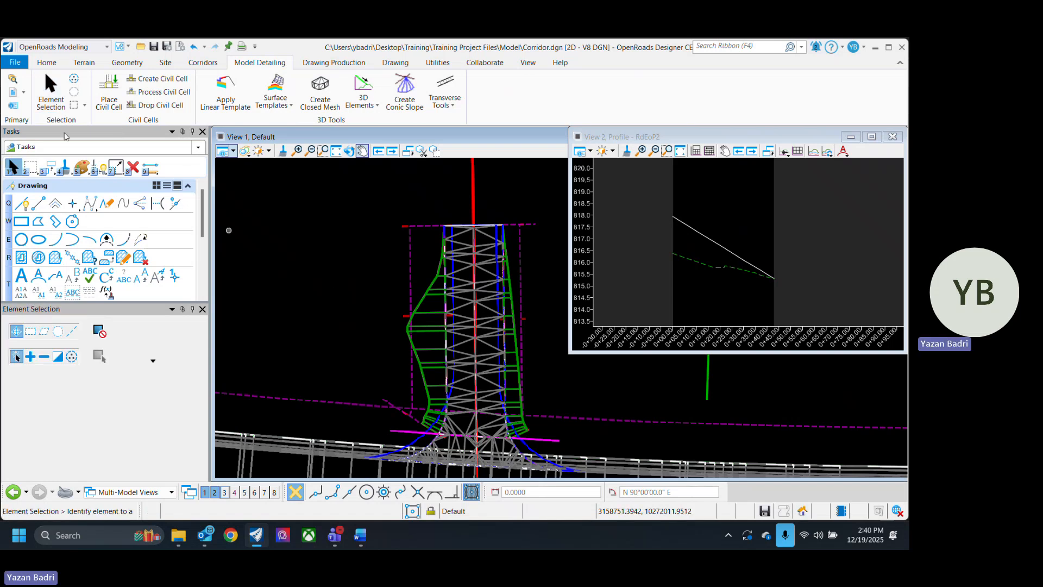
Check the references list and inspect the placed driveway's apron surface and far end in plan view.
left_click(13, 105)
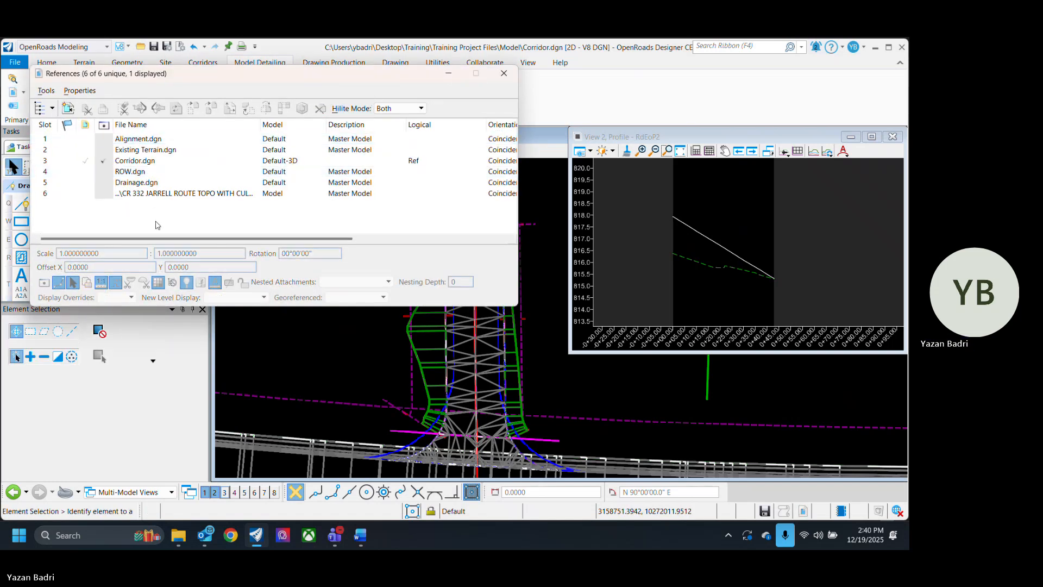
left_click(503, 73)
scroll(481, 344, "up", 5)
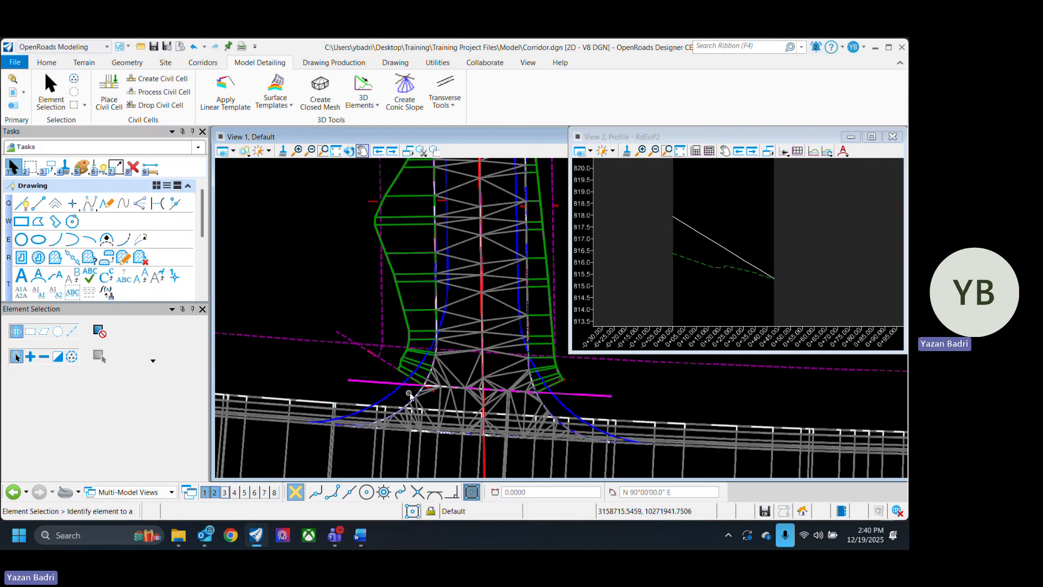
left_click(415, 395)
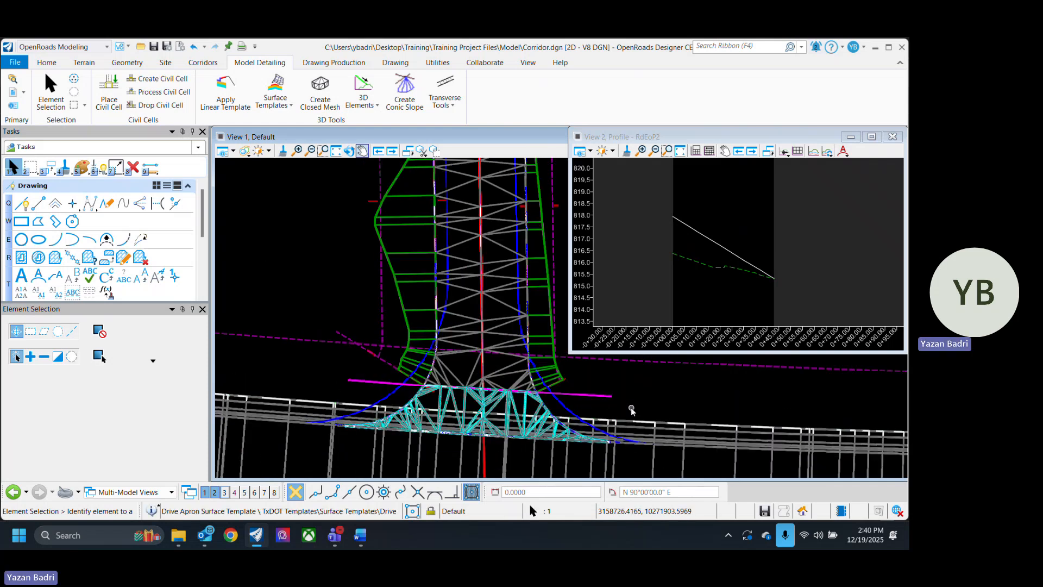
left_click(635, 398)
middle_click_drag(565, 394, 479, 441)
middle_click_drag(443, 259, 470, 435)
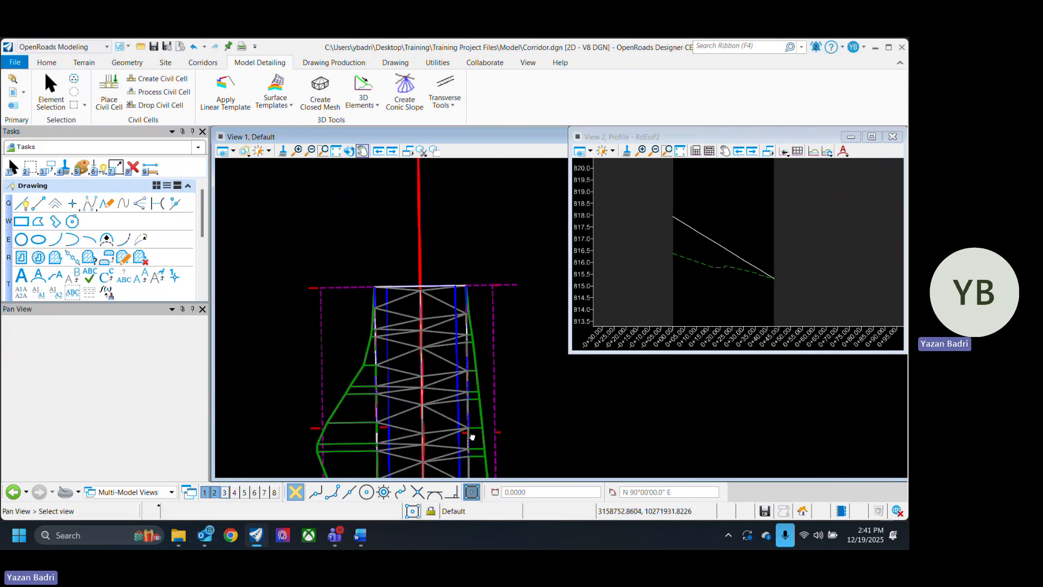
middle_click_drag(465, 383, 506, 261)
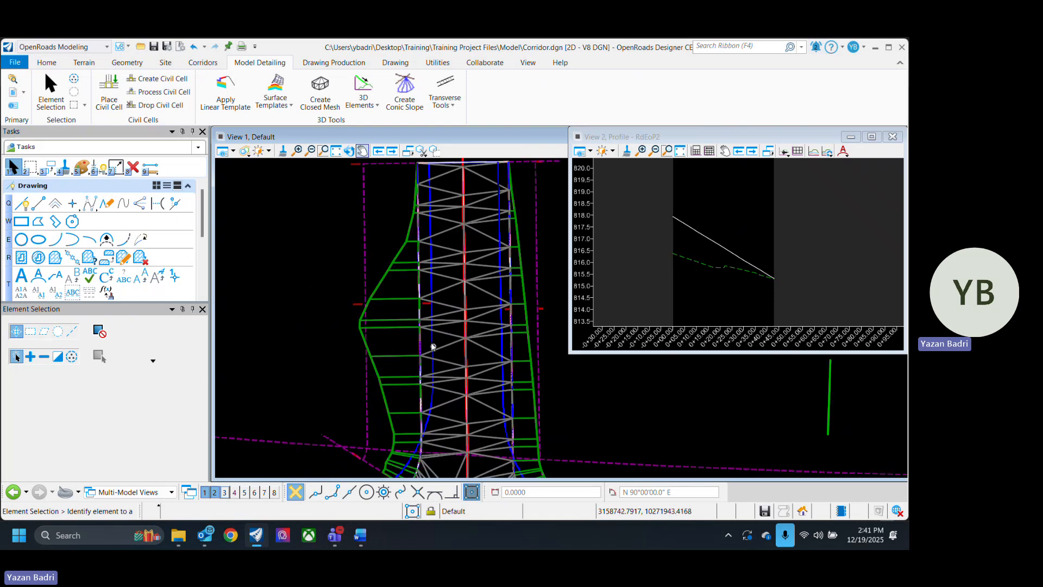
Examine the driveway's surface template, side-slope linear template and edge line EOP_L in plan view.
scroll(428, 349, "up", 2)
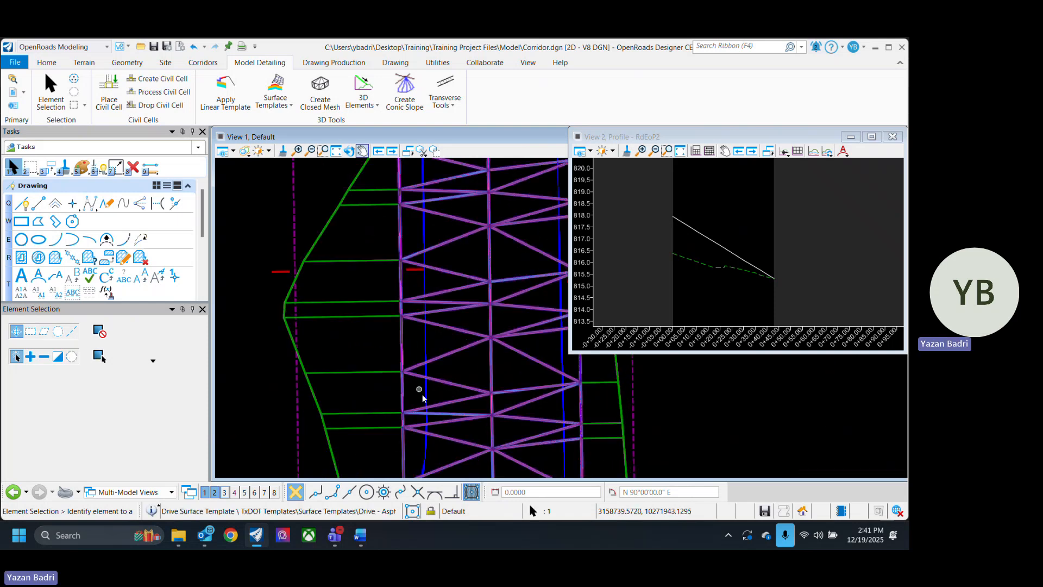
left_click(407, 349)
scroll(367, 351, "down", 2)
scroll(389, 356, "down", 2)
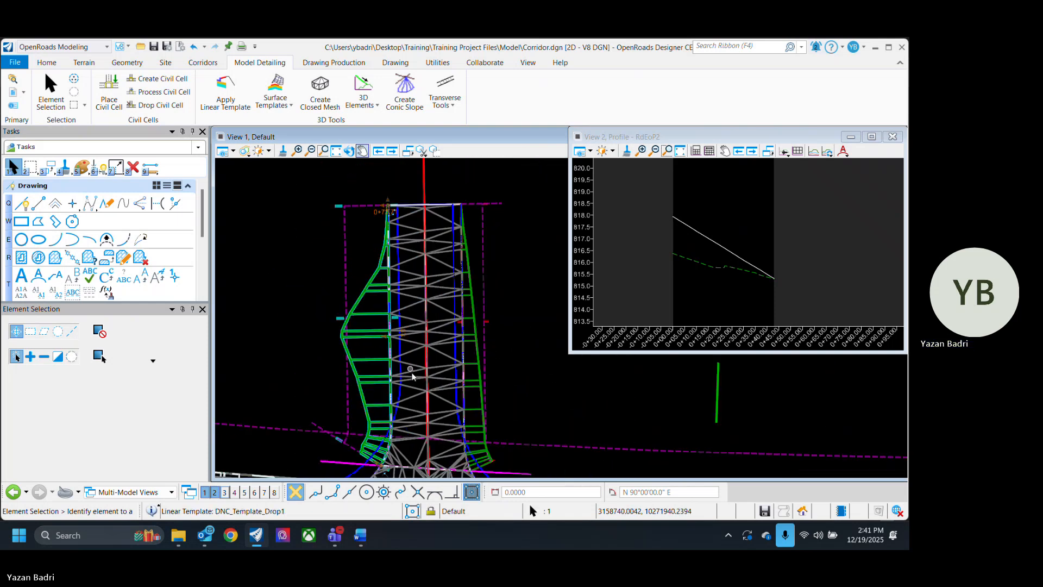
scroll(392, 368, "up", 4)
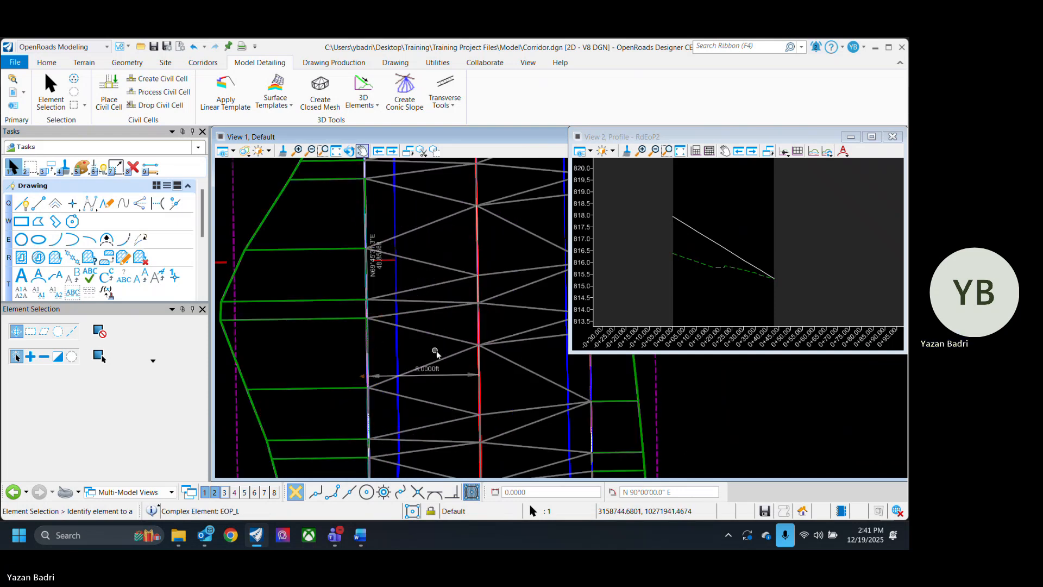
scroll(449, 366, "down", 4)
scroll(448, 374, "up", 2)
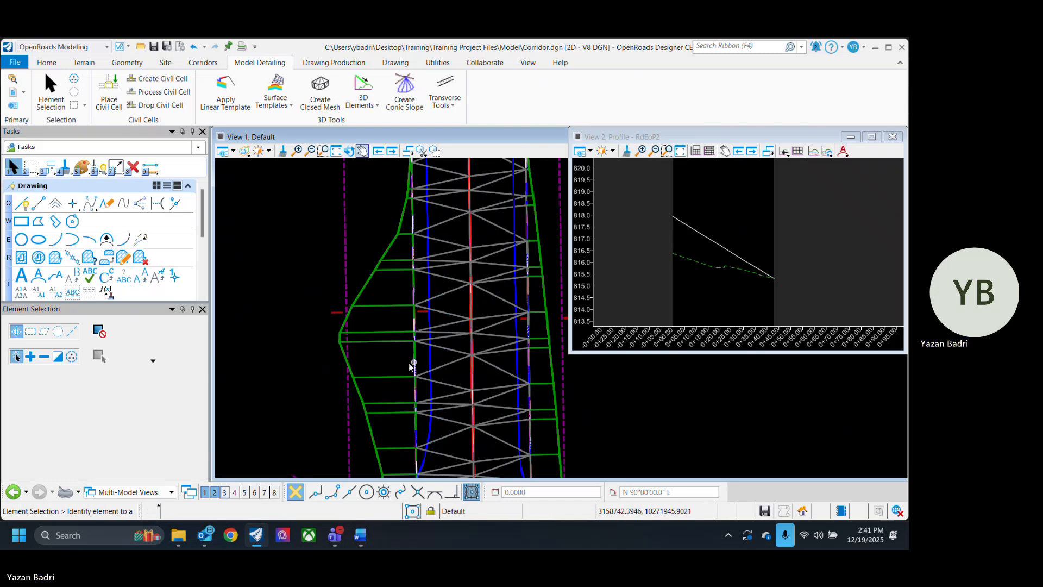
Turn off the display of the Corridor.dgn Default-3D reference in the plan view.
left_click(13, 92)
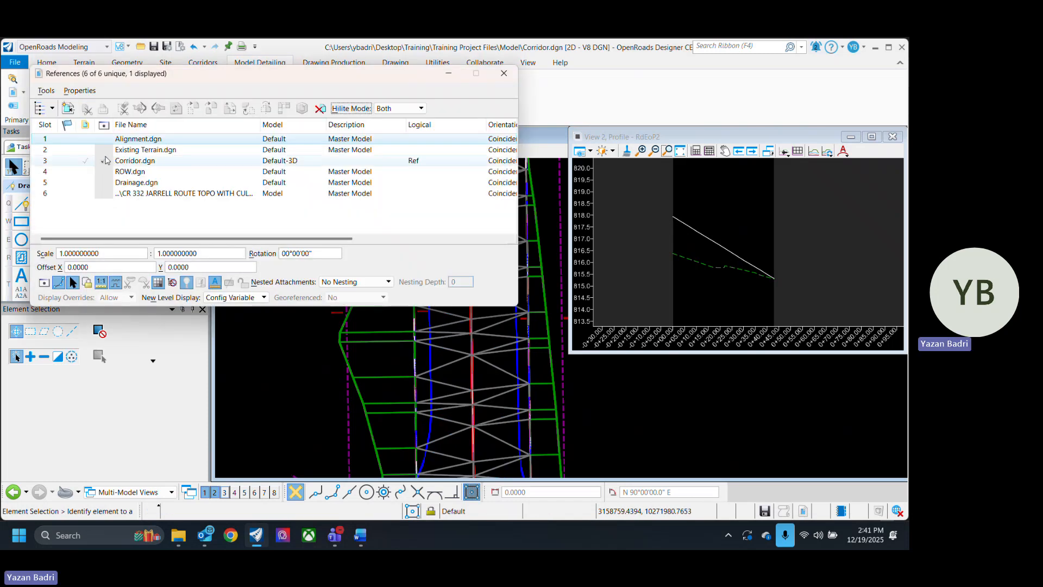
left_click(106, 163)
left_click(104, 163)
left_click(504, 73)
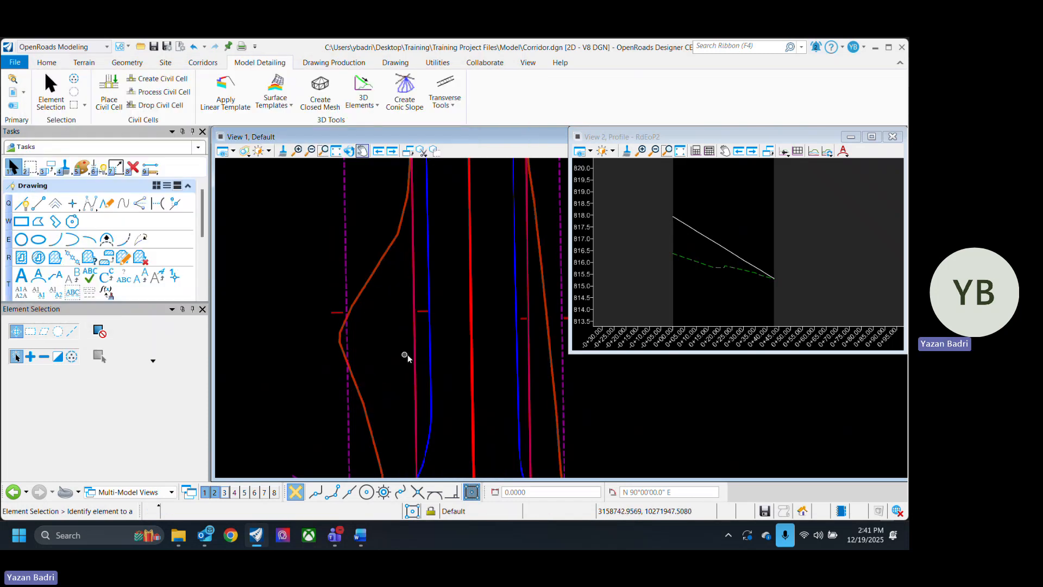
Set the offset of the driveway's edge line RdEoP from the centerline to -6 ft.
left_click(394, 354)
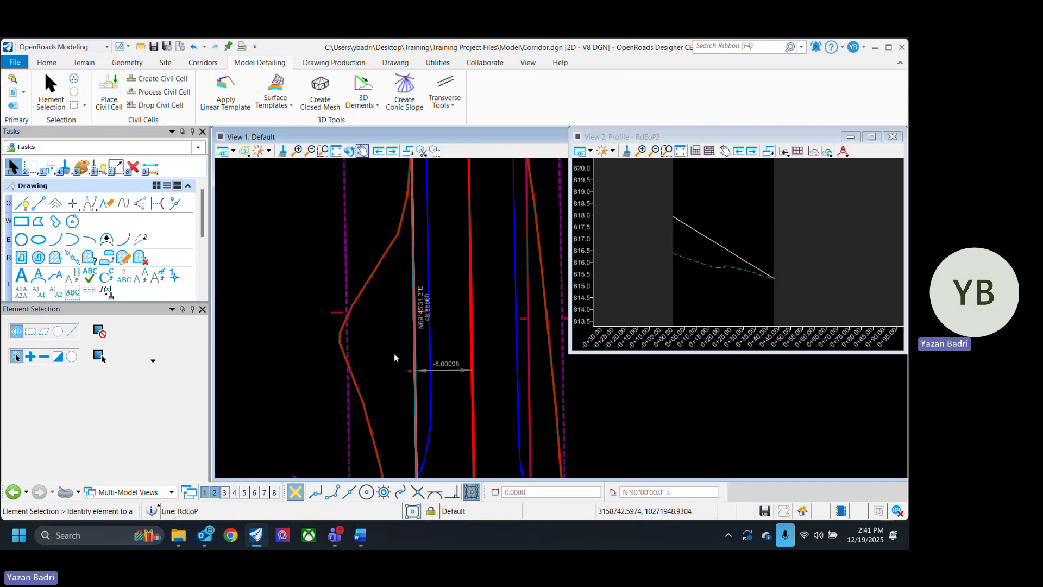
left_click(456, 365)
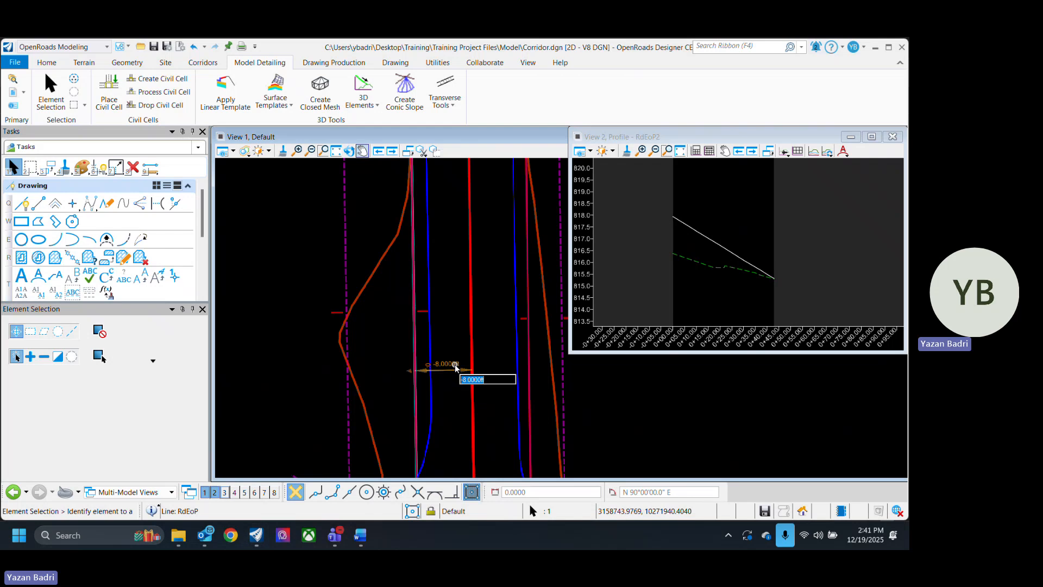
key("BackSpace")
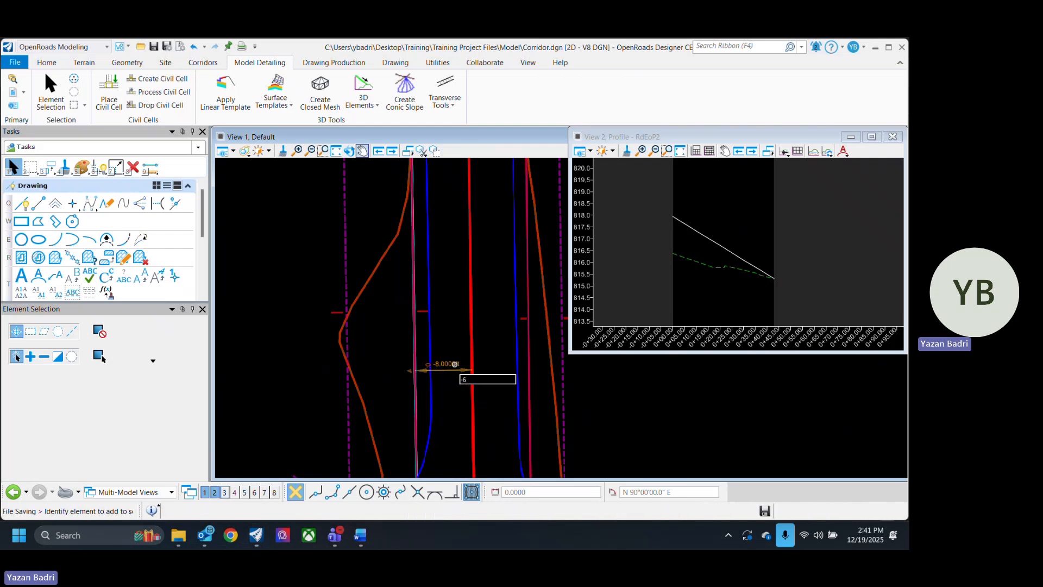
type("-6")
key("Return")
scroll(496, 371, "down", 2)
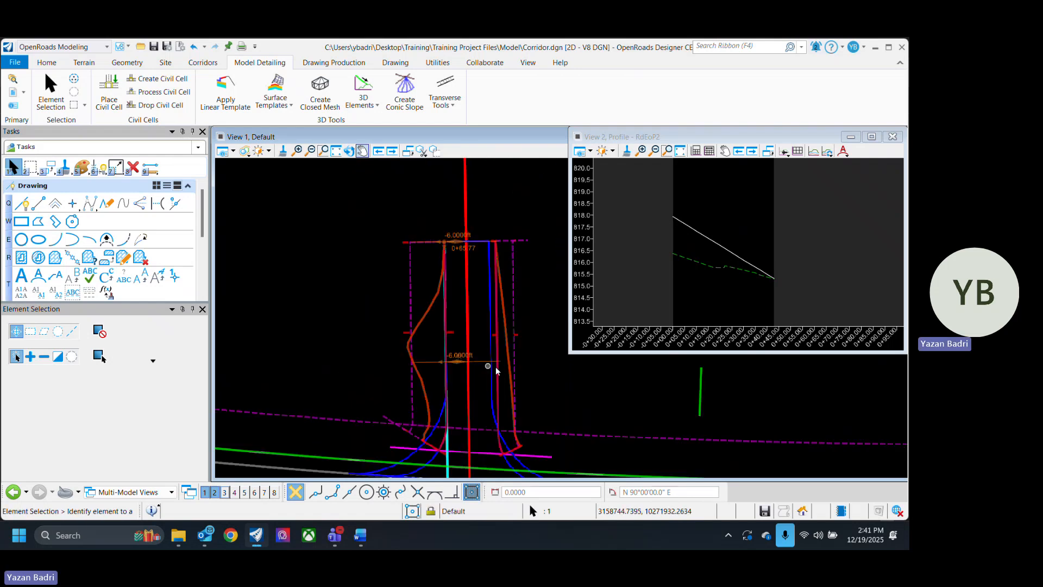
scroll(496, 371, "up", 2)
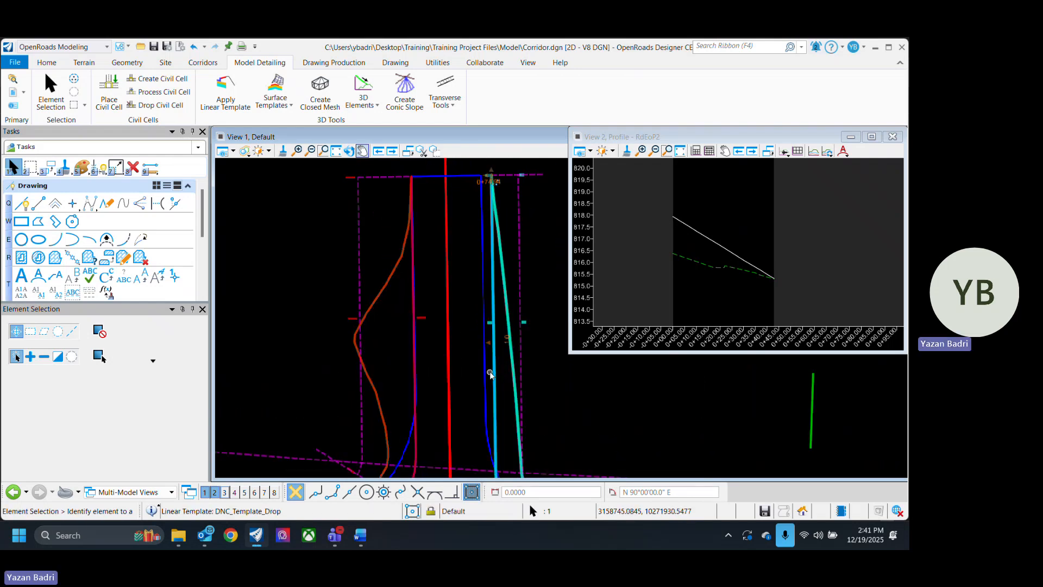
Set the offset of the driveway's other edge line, RdEoP1, from the centerline to 6 ft.
left_click(492, 348)
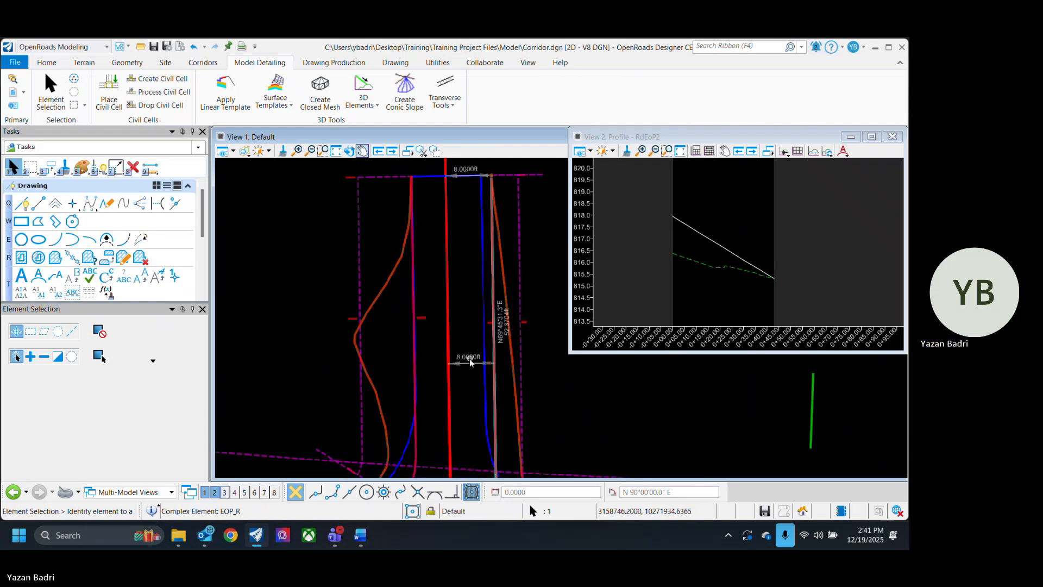
left_click(469, 341)
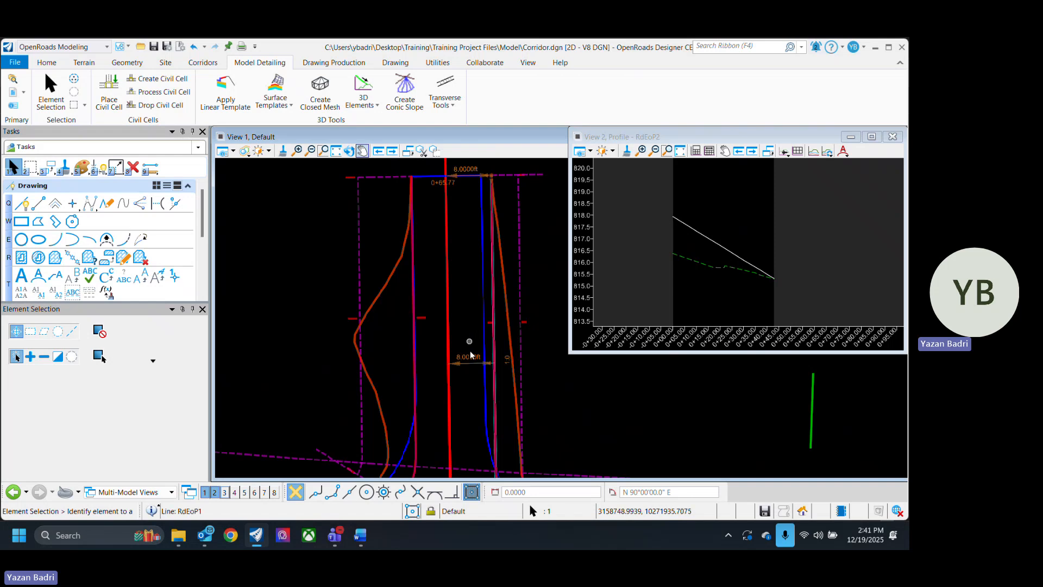
left_click(471, 358)
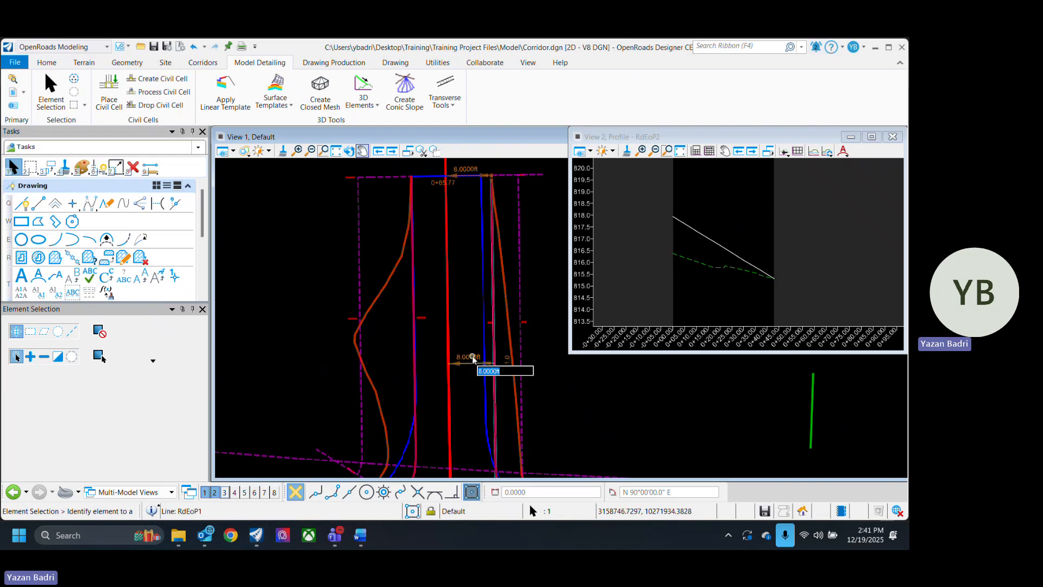
type("6")
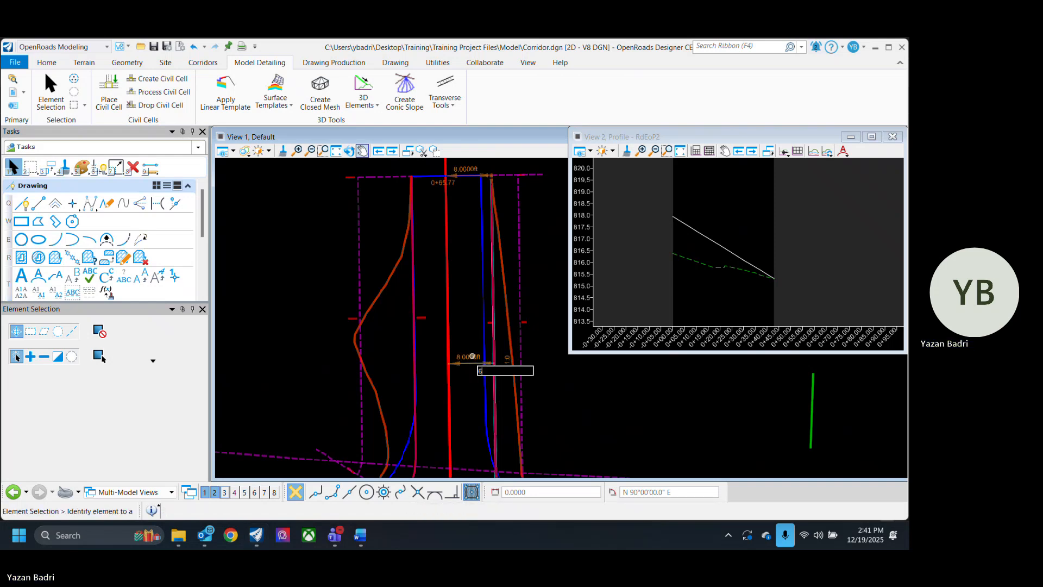
key("Return")
scroll(484, 334, "down", 2)
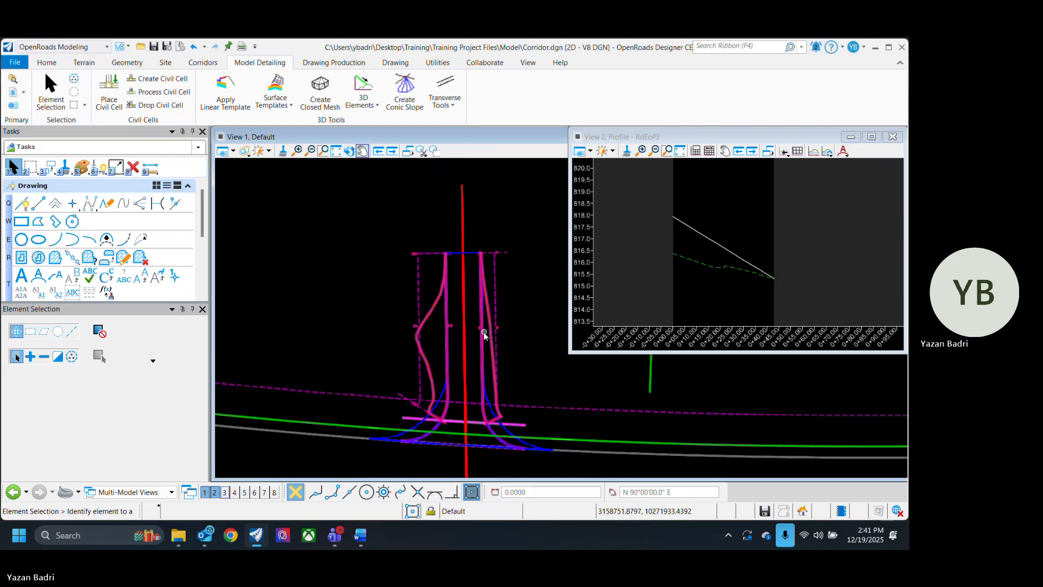
Set the radius of the return curves on driveway edge lines EOP_L and EOP_R to 25 ft each.
scroll(484, 334, "up", 2)
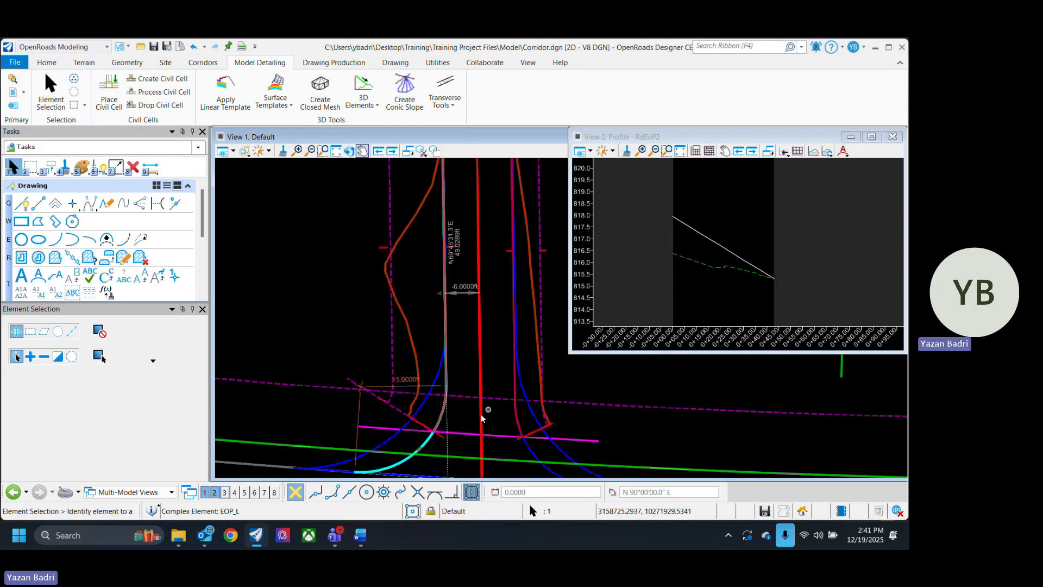
left_click(404, 380)
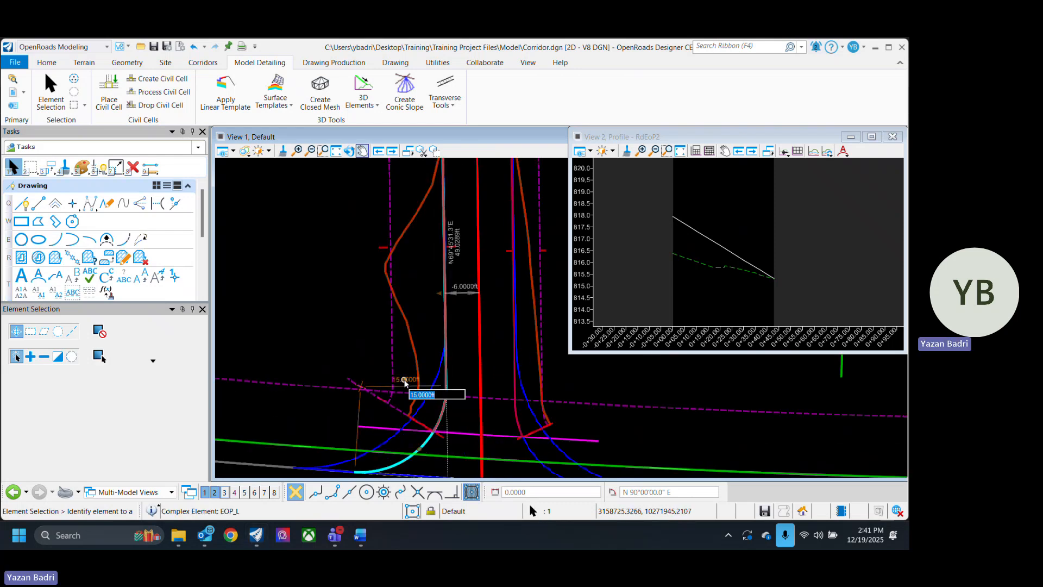
type("25")
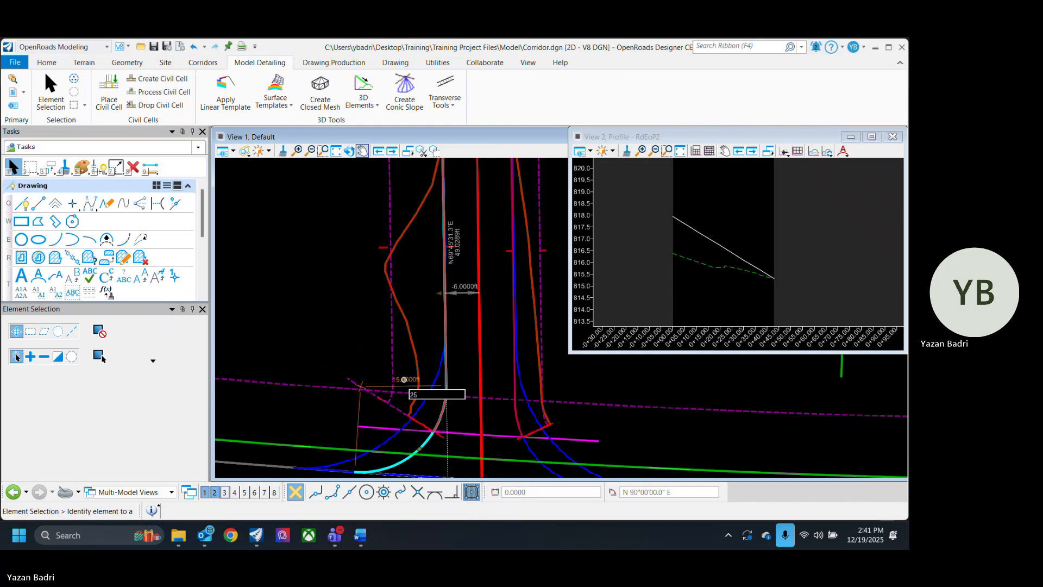
key("Return")
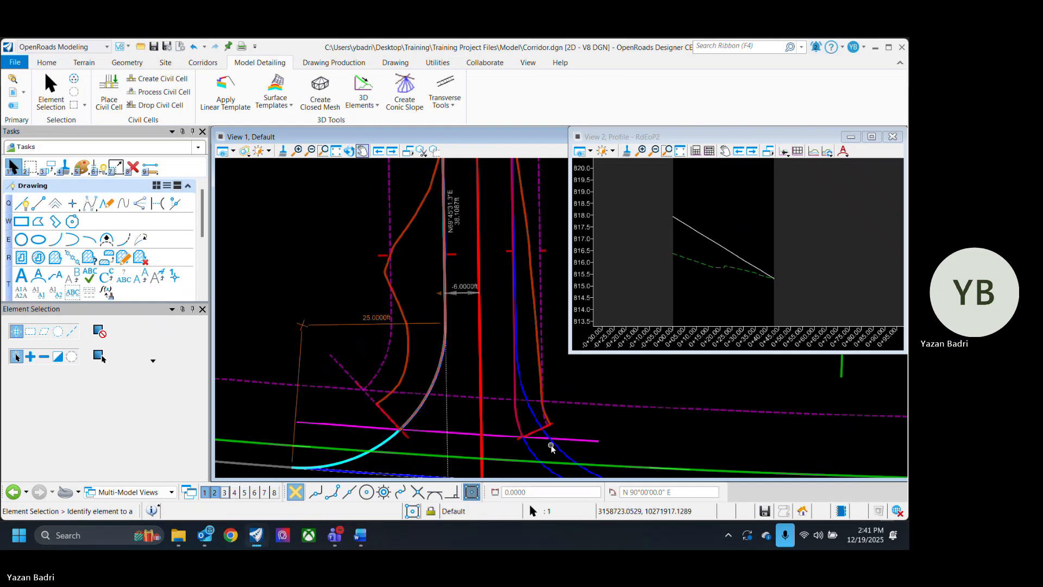
left_click(566, 396)
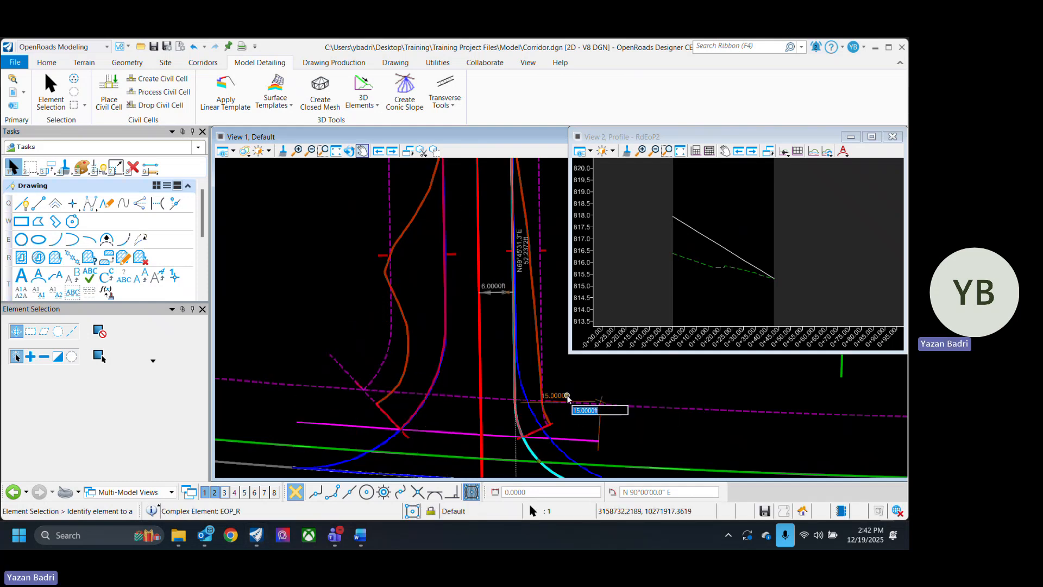
type("25")
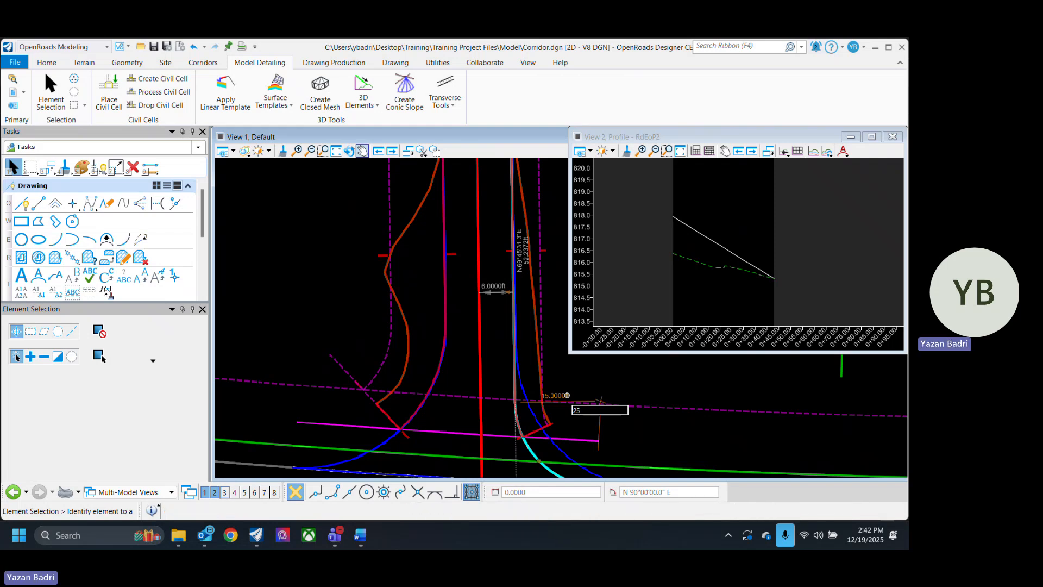
key("Return")
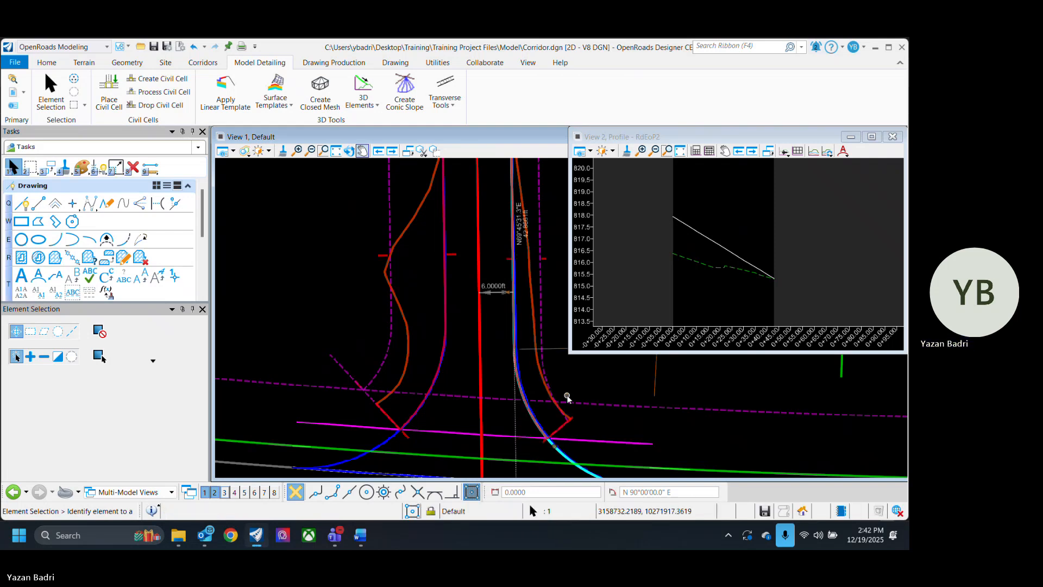
scroll(532, 368, "down", 4)
scroll(532, 369, "up", 2)
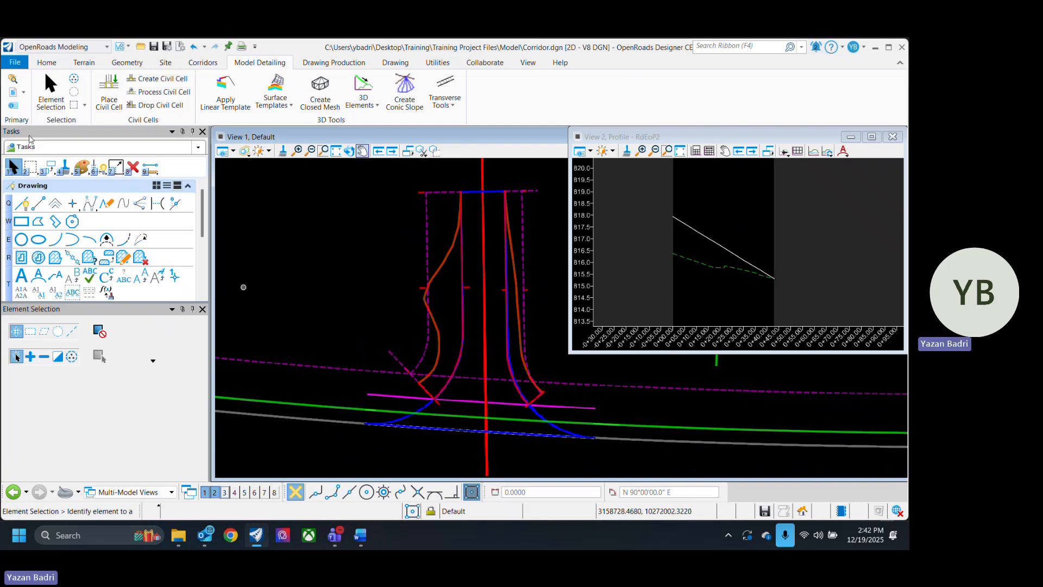
Turn on the display of the Corridor.dgn Default-3D reference in the plan view.
left_click(13, 93)
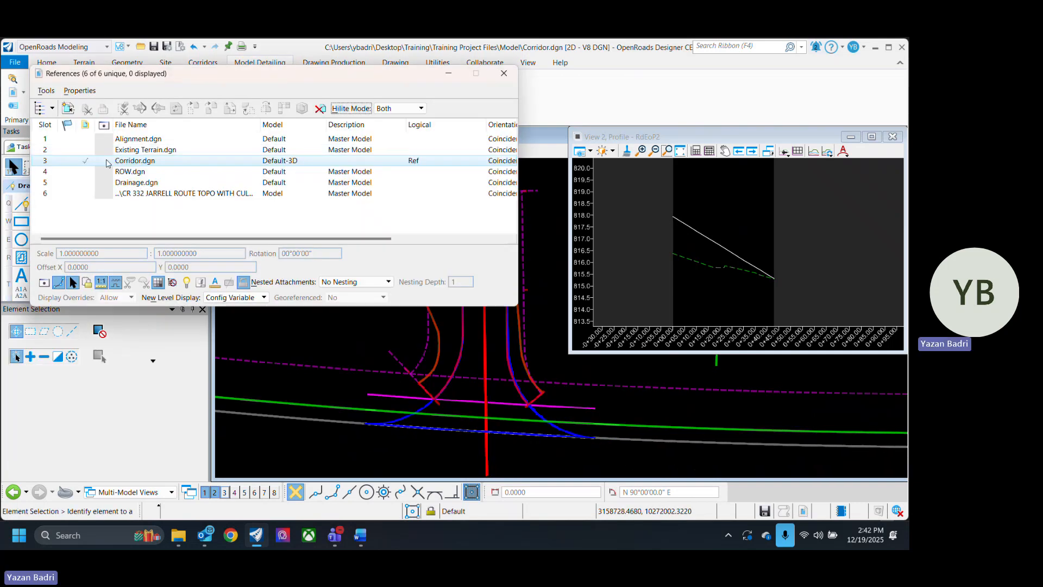
left_click(103, 161)
left_click(157, 205)
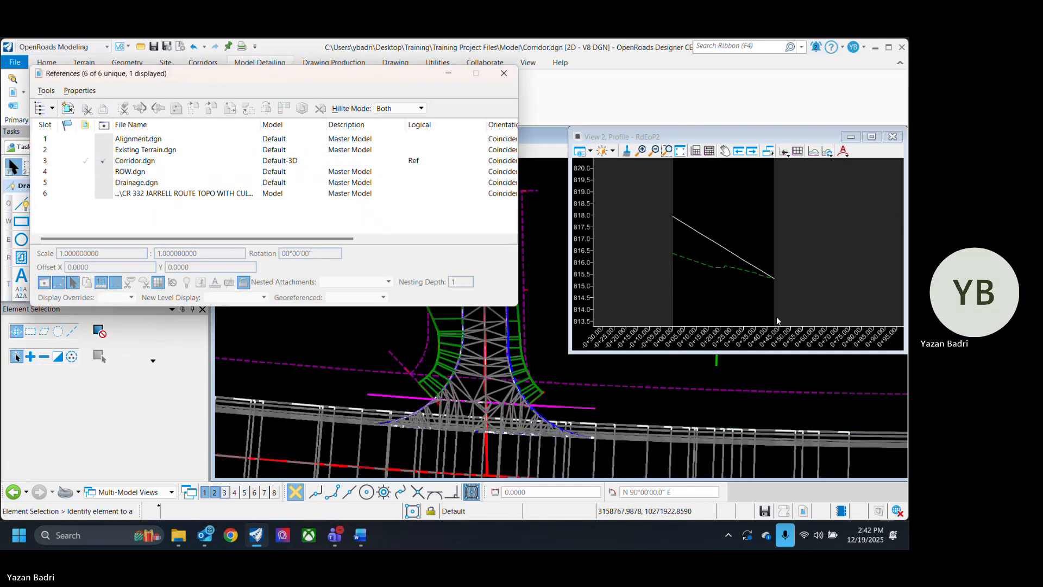
Open the Default-3D view and examine the driveway's surface, side slopes, curve returns and tie-in to the road corridor.
left_click(224, 492)
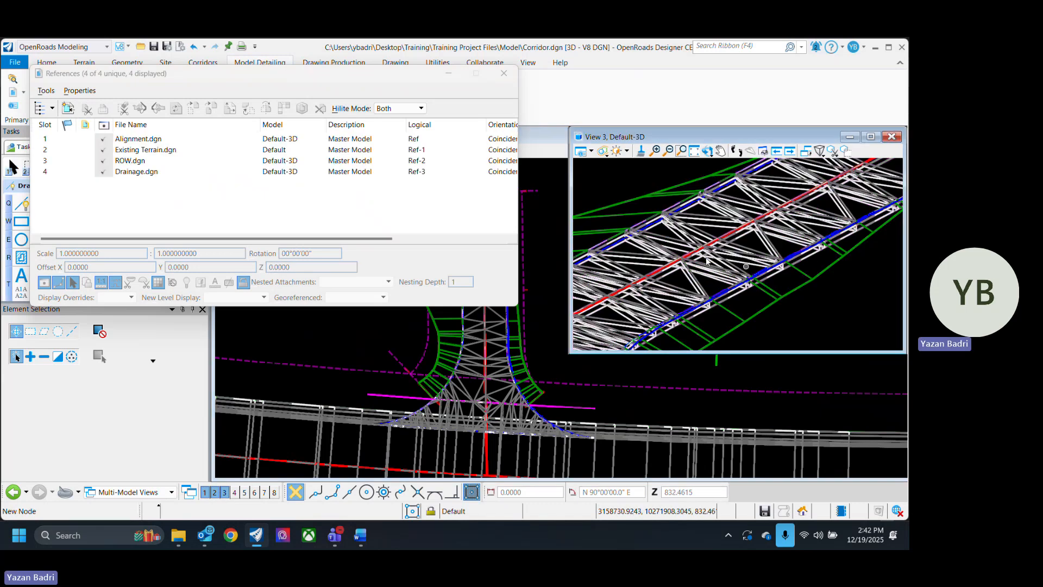
scroll(780, 275, "down", 4)
scroll(683, 293, "up", 5)
mouse_move(683, 293)
middle_mouse_down("shift")
mouse_move(847, 268)
mouse_move(750, 282)
middle_mouse_up("shift")
scroll(749, 282, "down", 2)
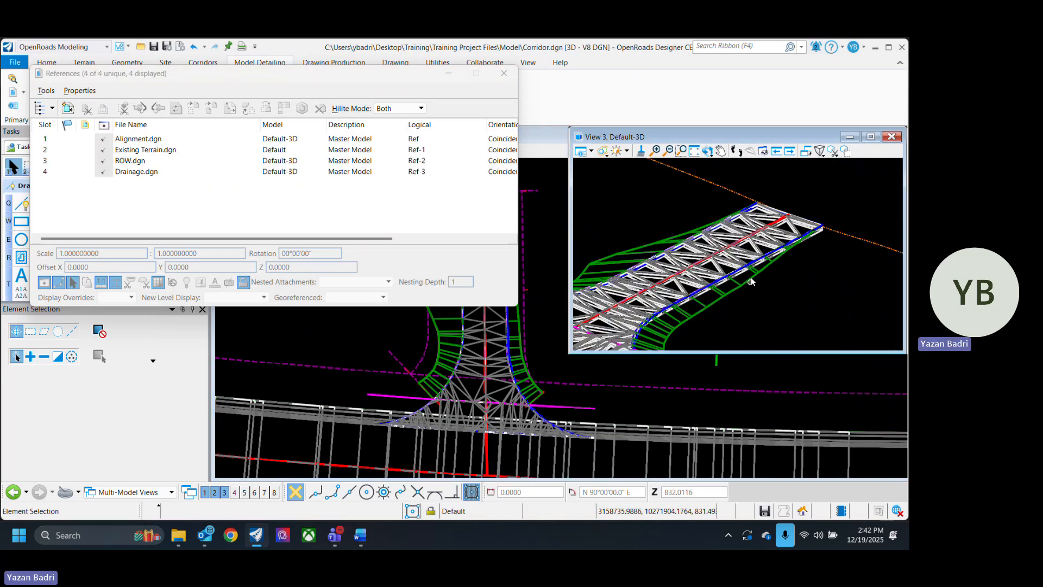
middle_click_drag(724, 319, 790, 268)
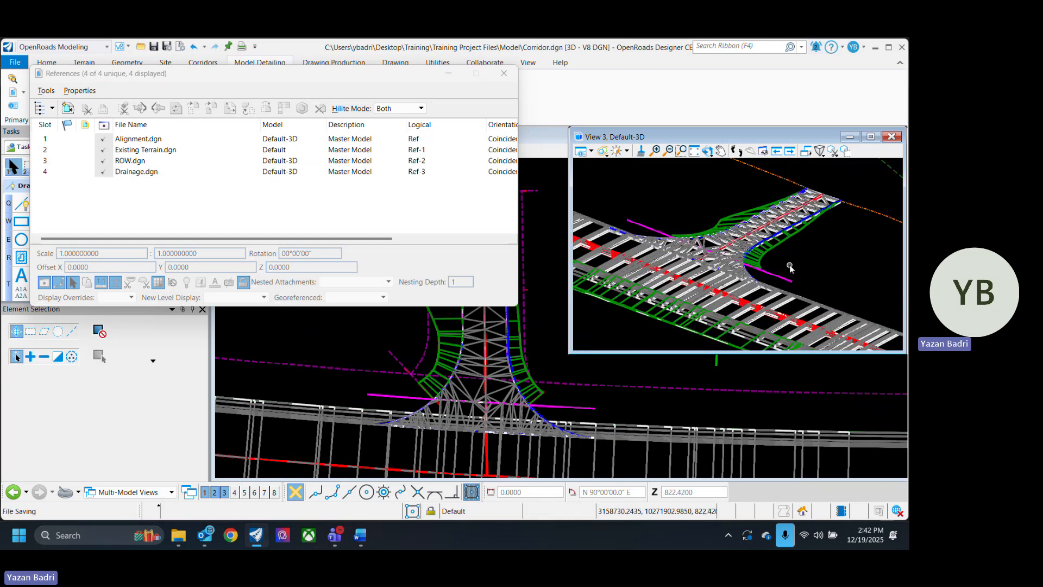
scroll(810, 223, "down", 2)
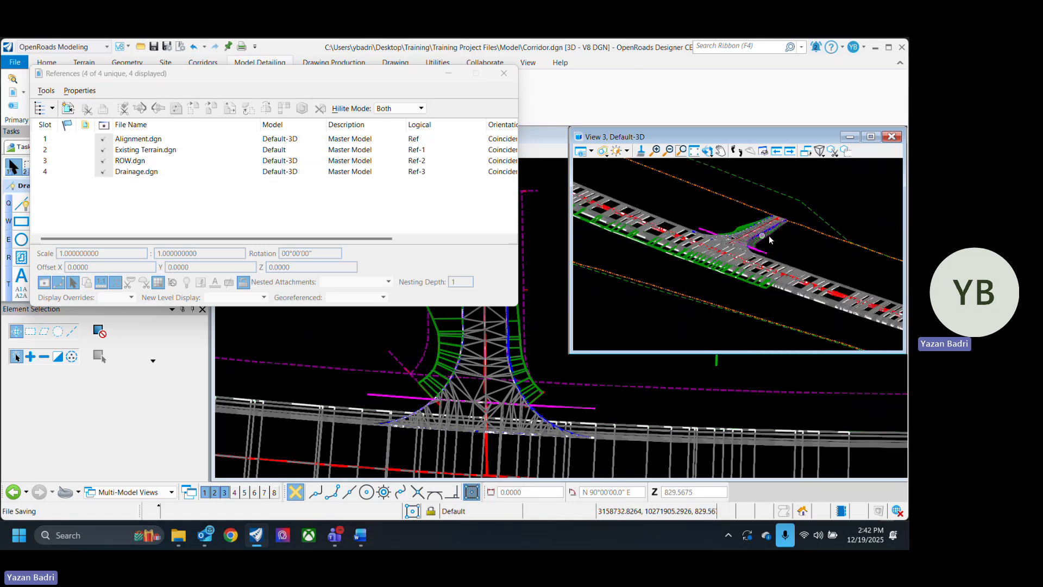
scroll(811, 202, "up", 6)
scroll(810, 202, "down", 1)
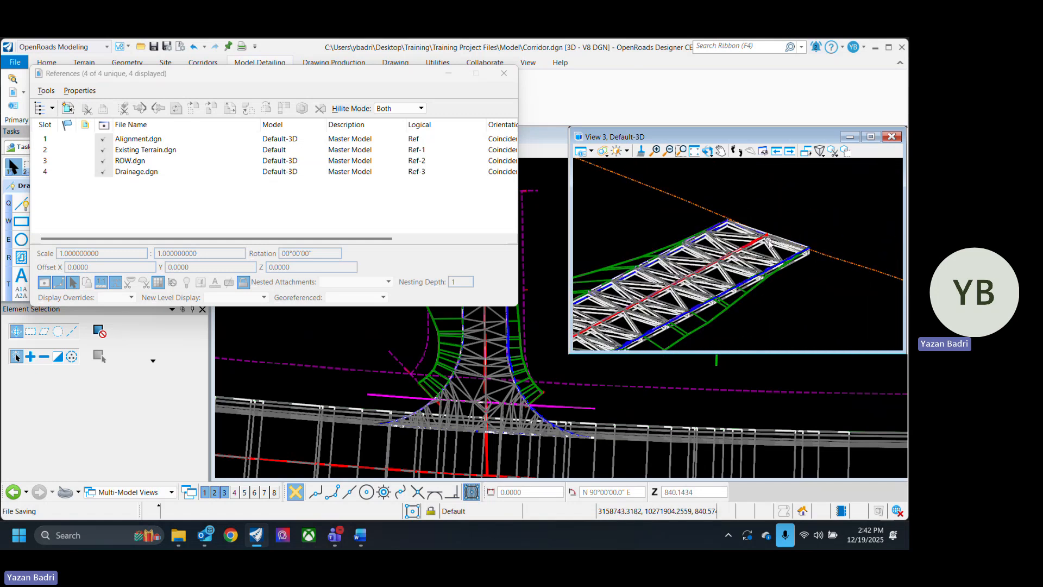
scroll(813, 264, "down", 1)
scroll(760, 260, "down", 2)
scroll(780, 273, "up", 1)
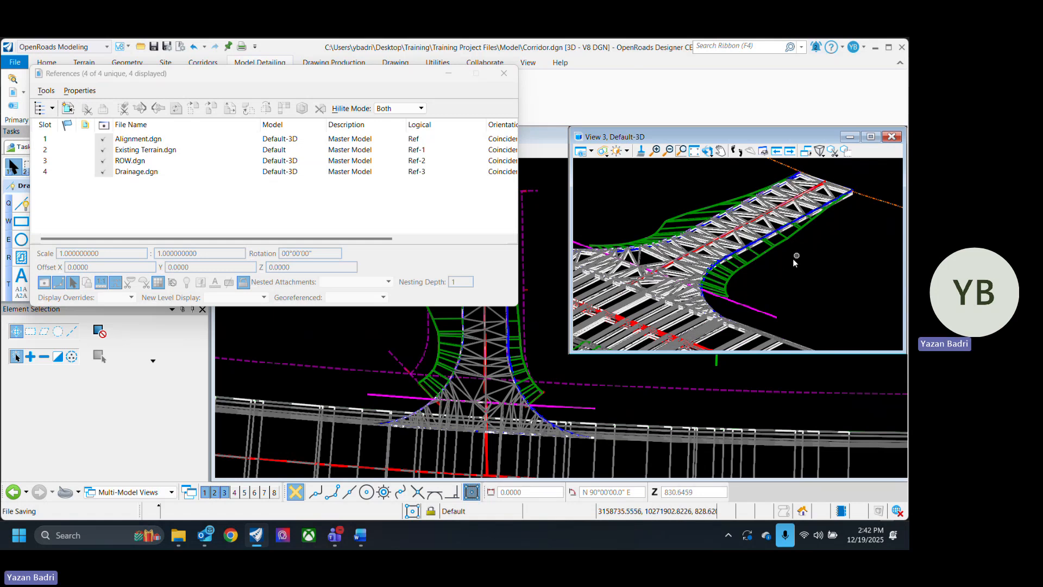
scroll(691, 255, "up", 2)
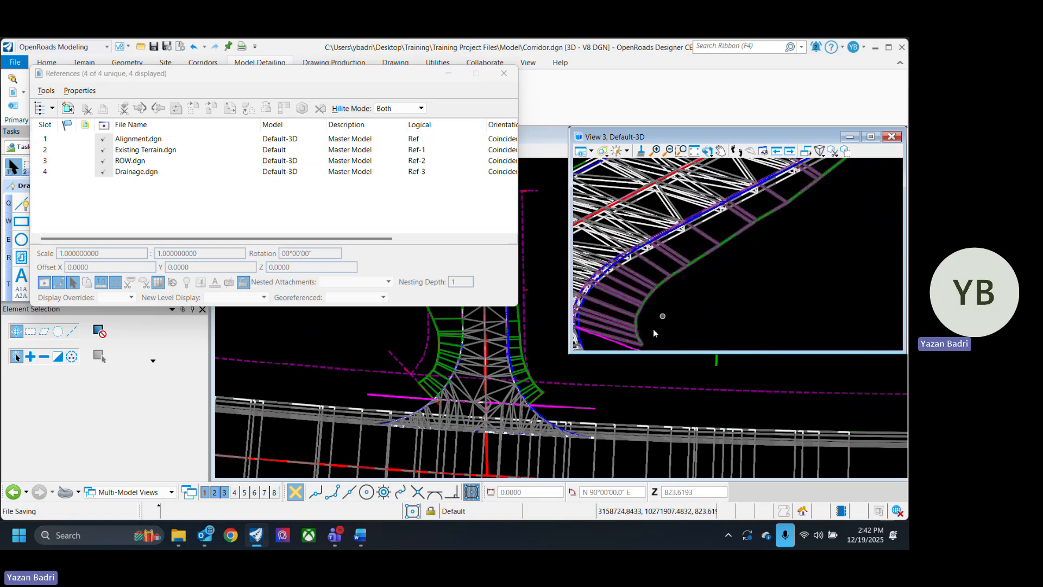
scroll(644, 322, "down", 3)
scroll(644, 322, "up", 3)
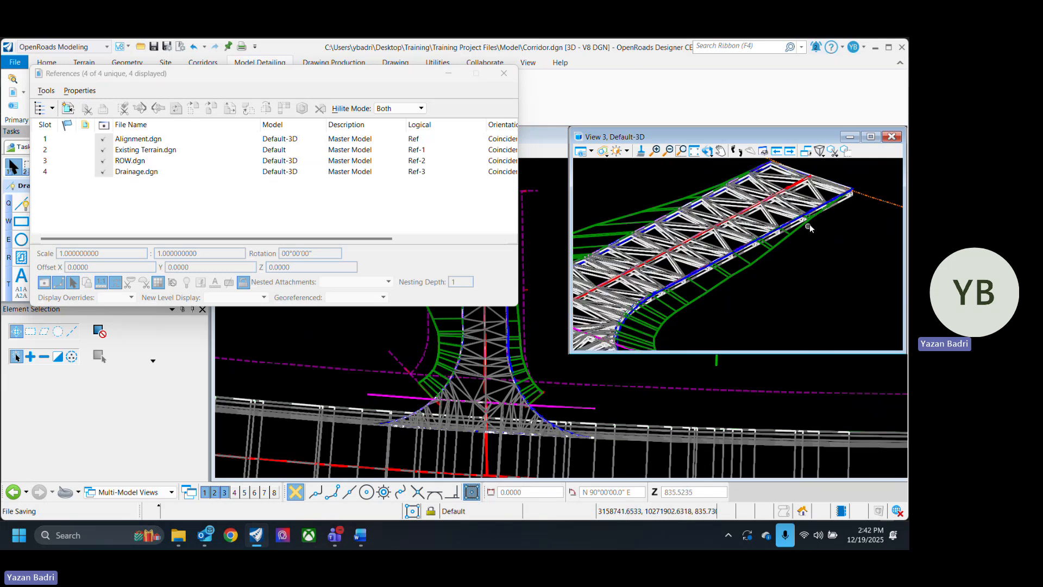
scroll(797, 282, "down", 3)
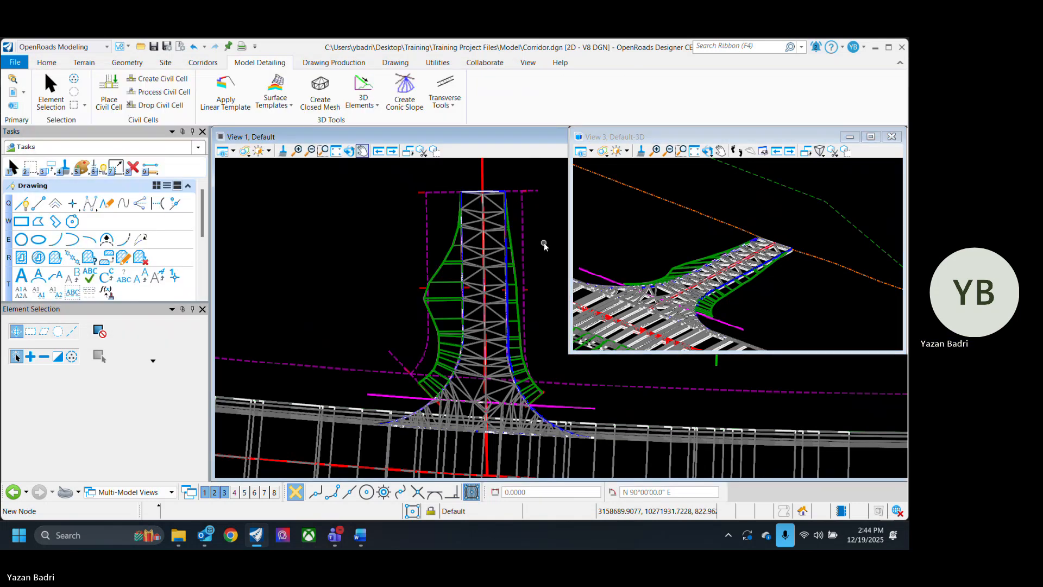
scroll(501, 343, "down", 3)
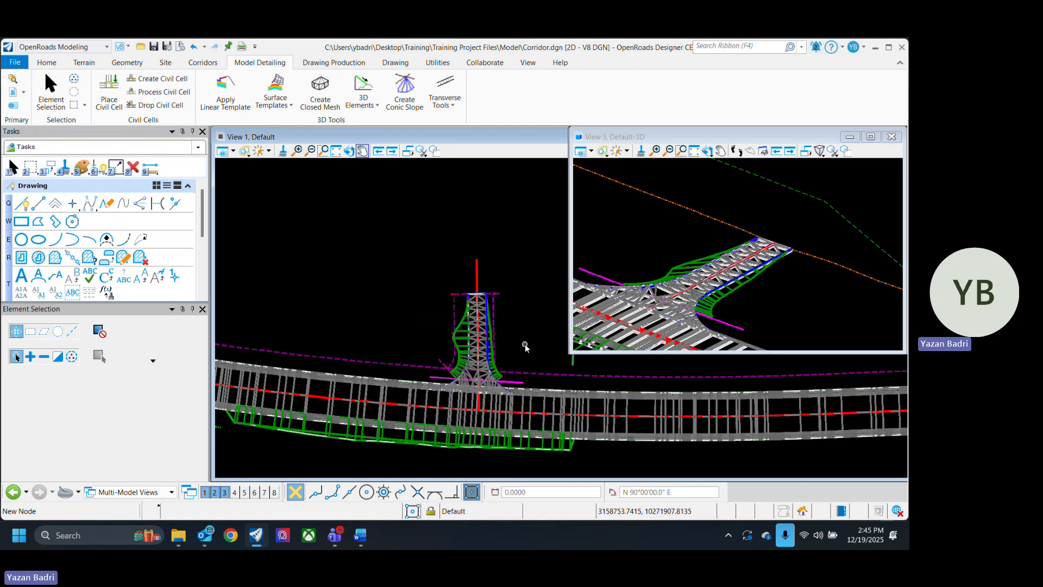
scroll(525, 345, "down", 1)
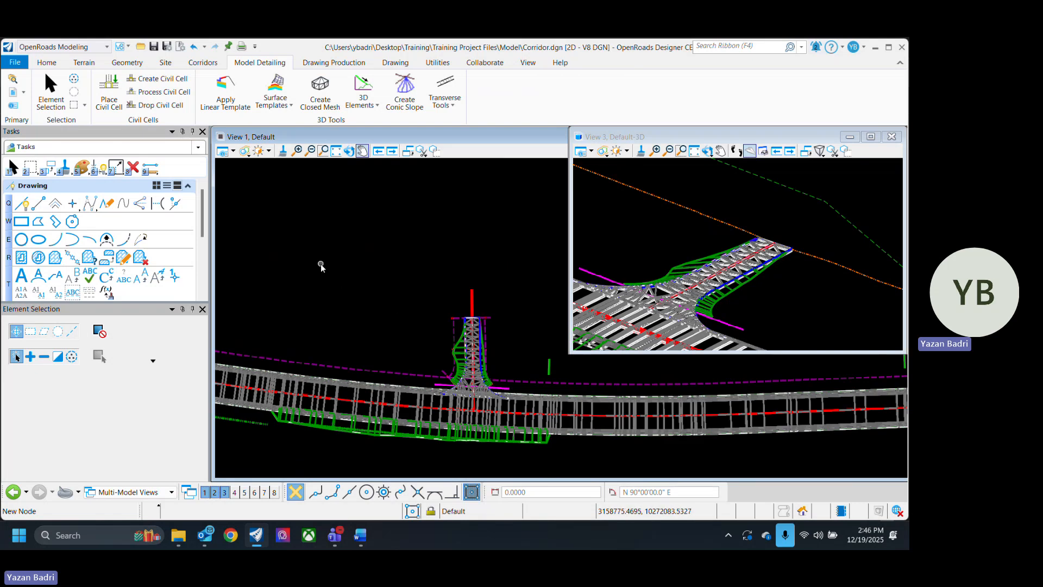
scroll(508, 451, "down", 2)
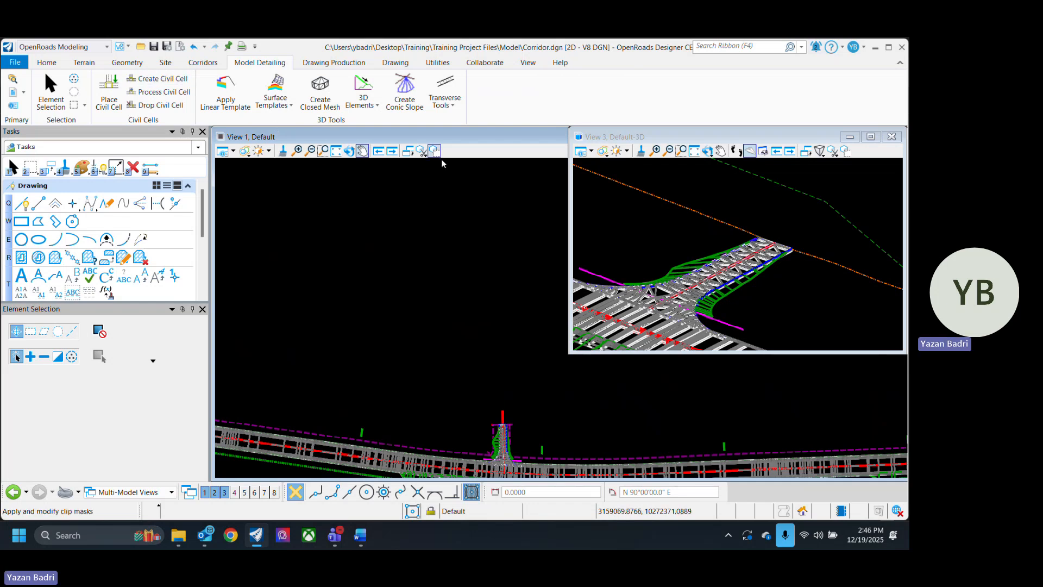
middle_click_drag(472, 362, 463, 298)
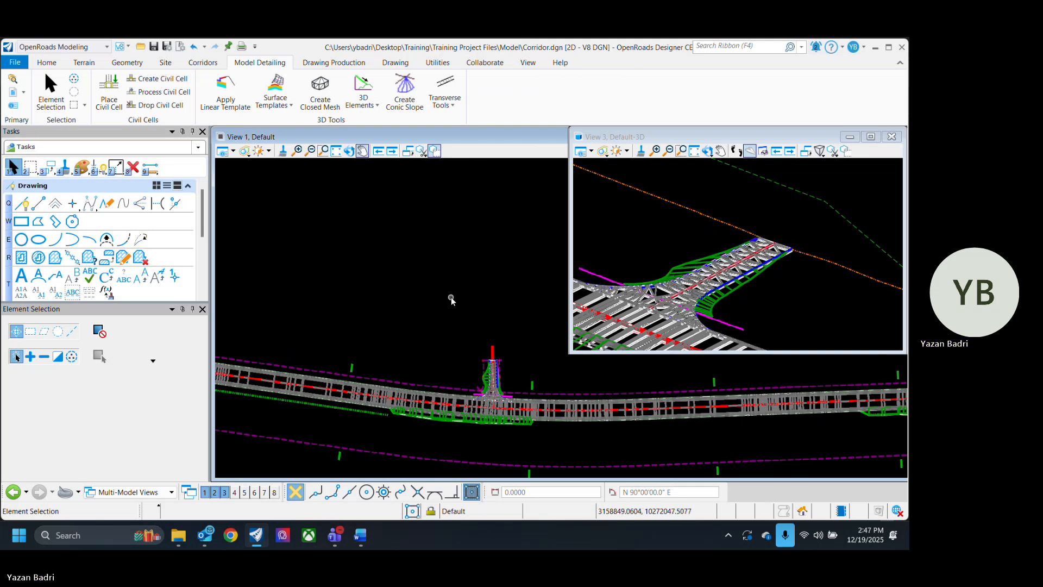
middle_click_drag(441, 313, 470, 301)
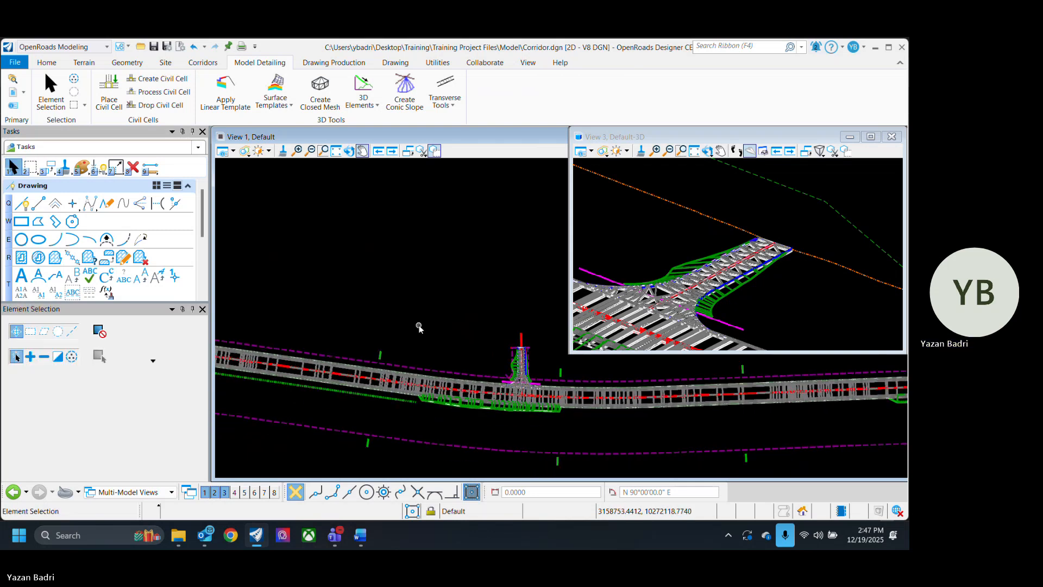
Set the feature definition of corridor CR332 to 4 - Final w/ Contours and check the corridor's contours in the plan view.
left_click(84, 63)
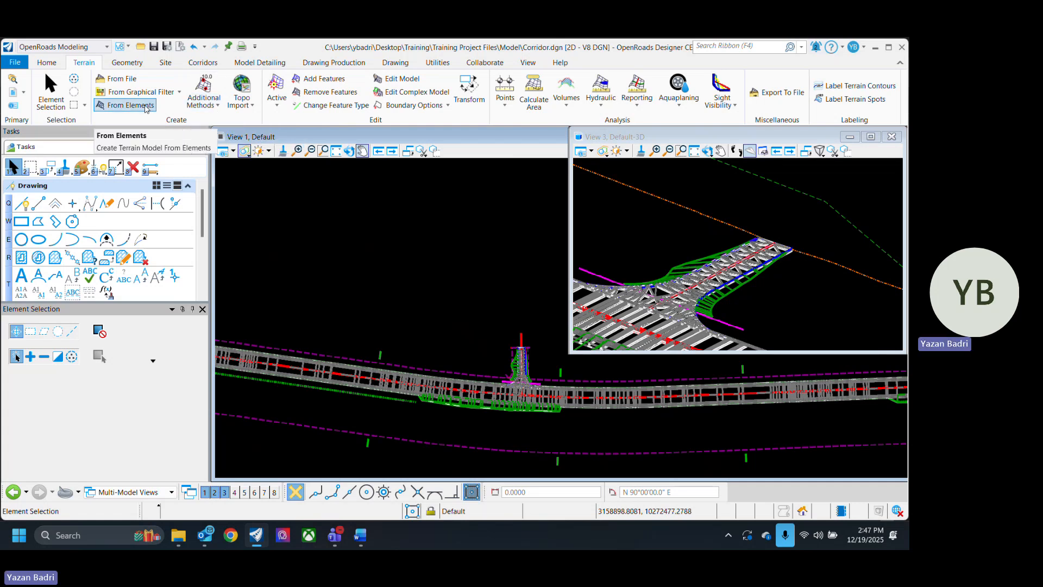
left_click(52, 94)
scroll(430, 367, "down", 4)
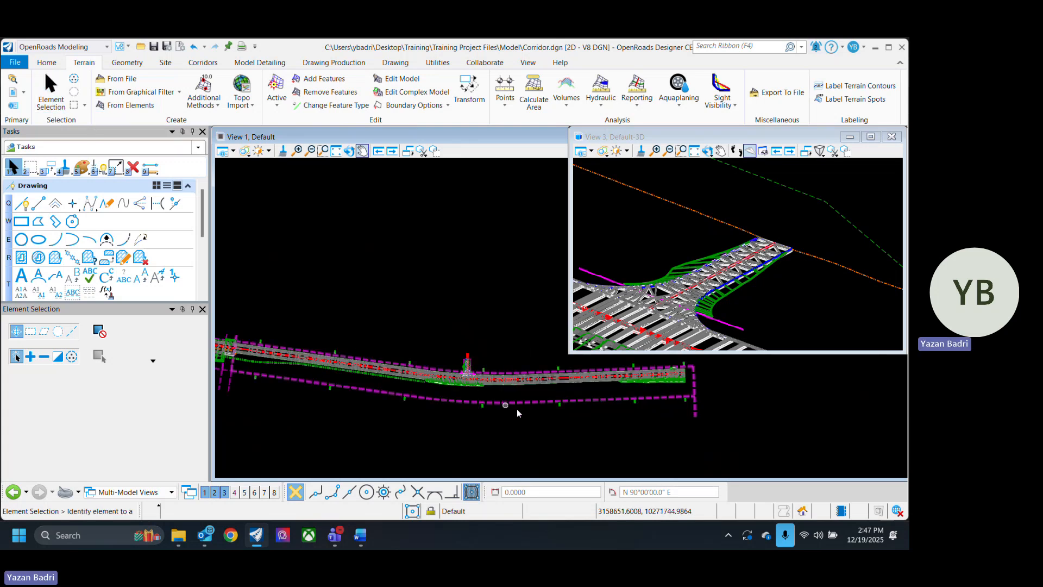
scroll(517, 408, "up", 4)
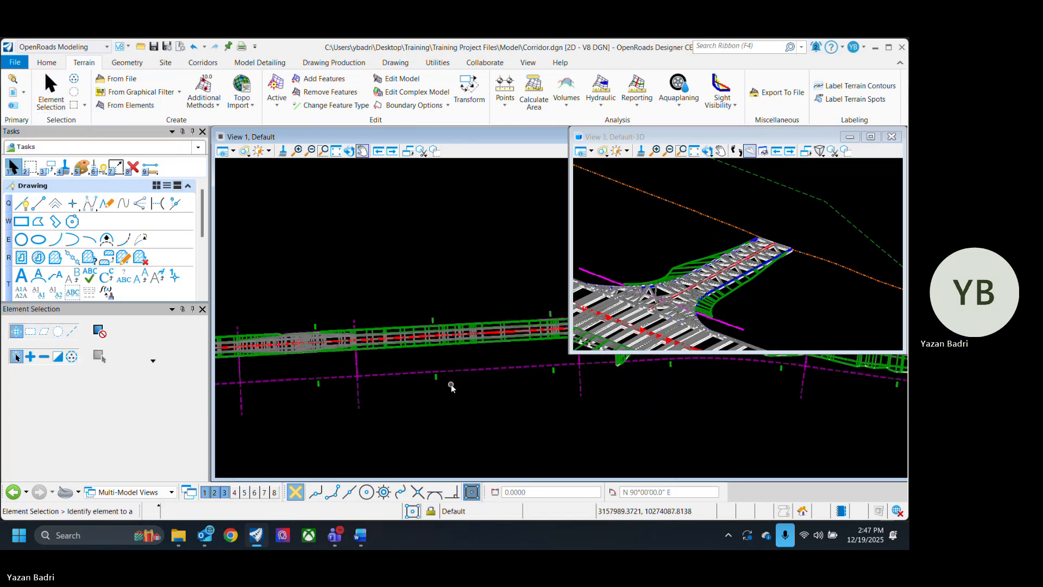
left_click(438, 380)
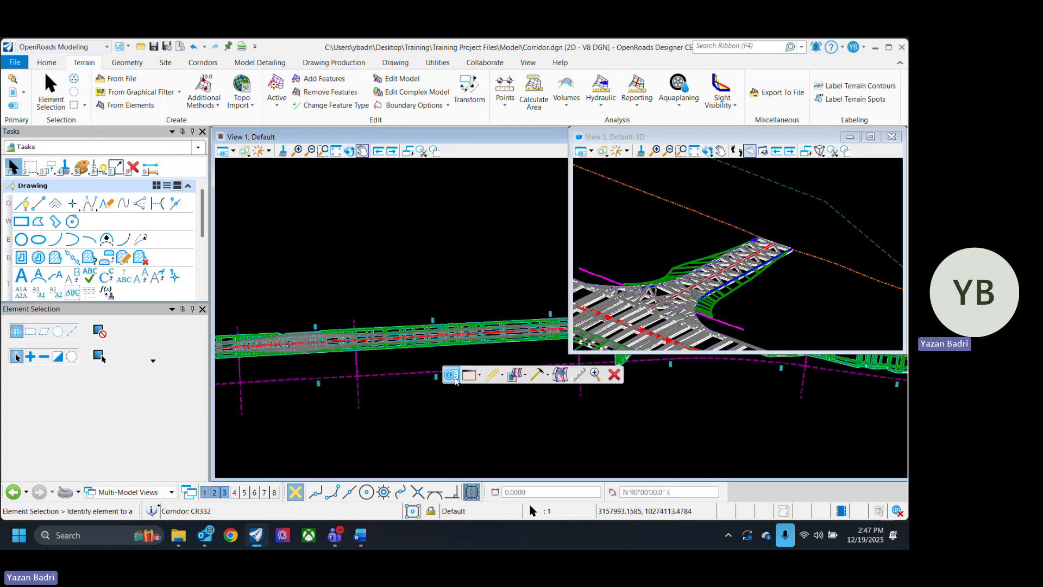
left_click(455, 379)
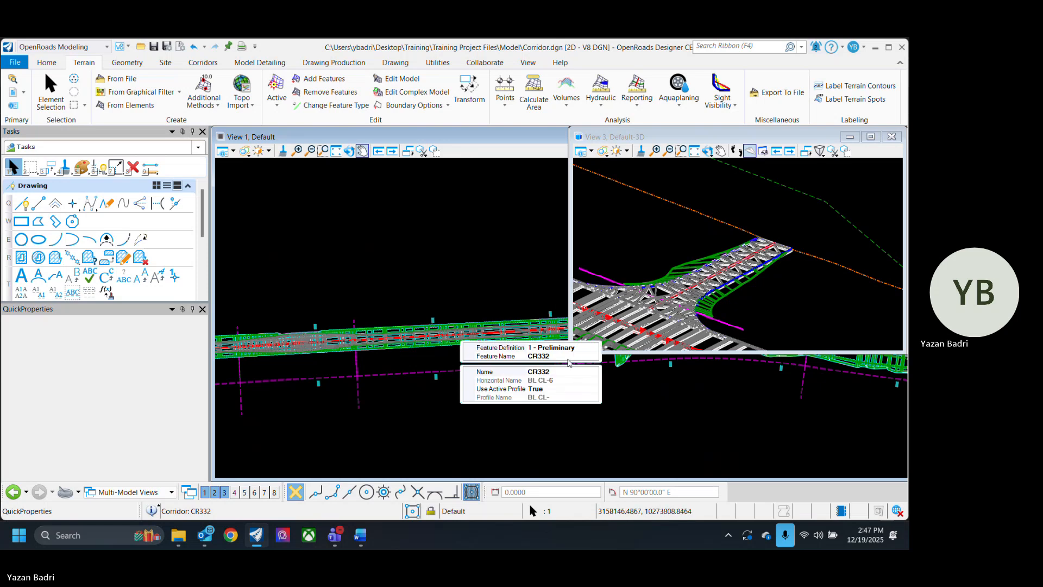
left_click(575, 350)
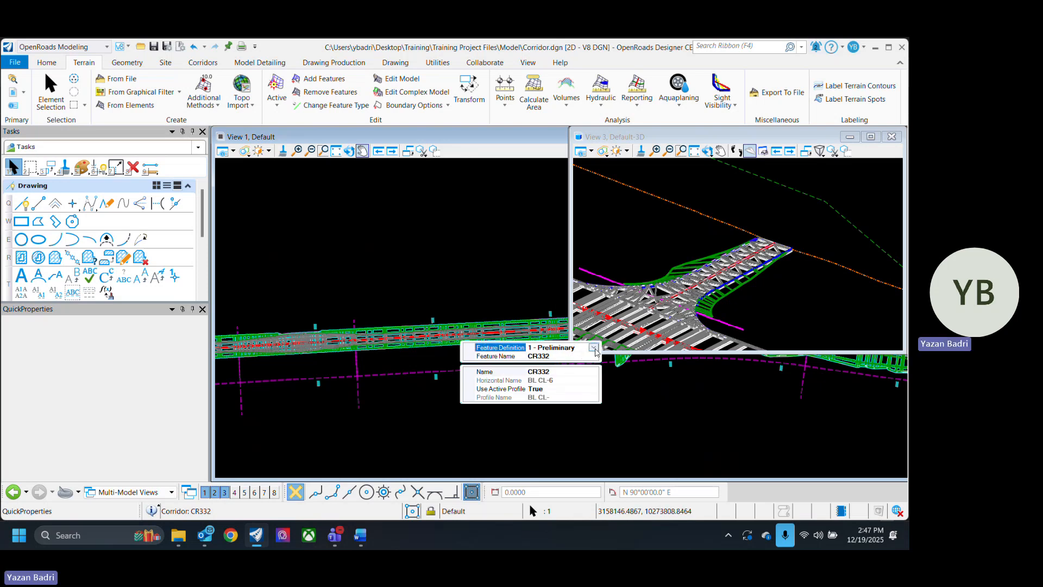
left_click(594, 349)
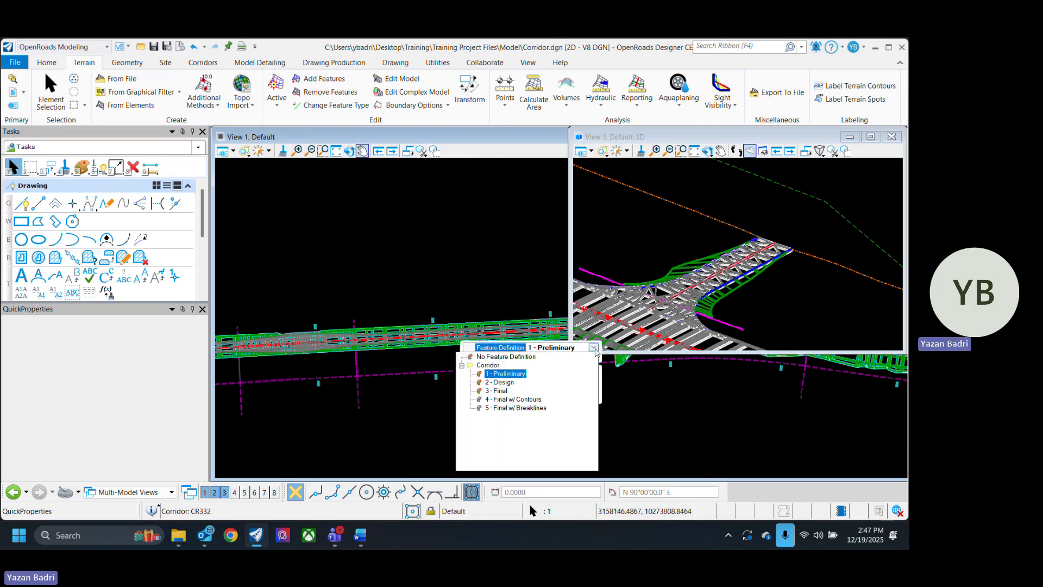
left_click(535, 400)
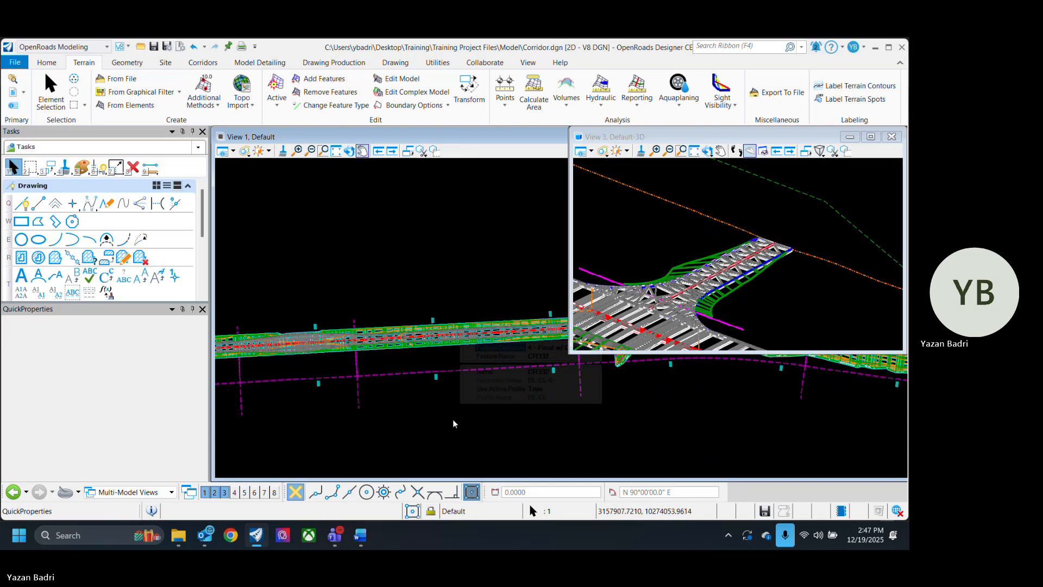
left_click(470, 424)
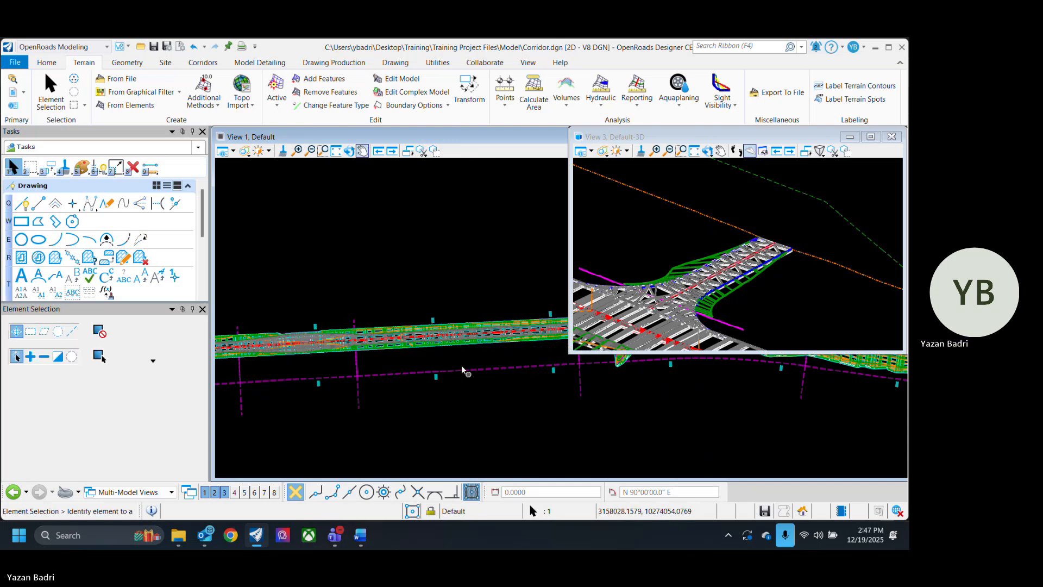
scroll(462, 370, "up", 4)
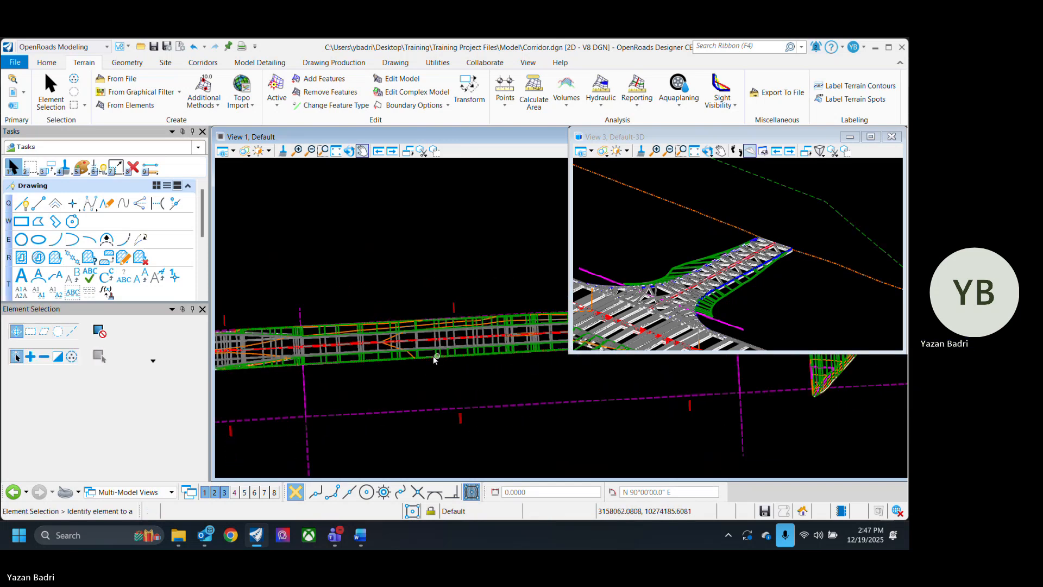
scroll(432, 356, "up", 2)
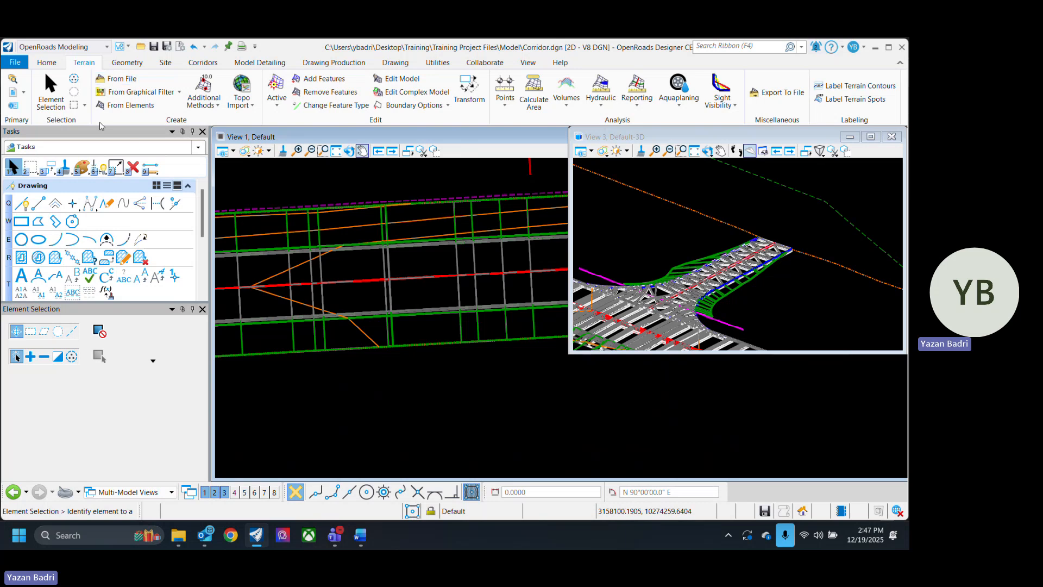
Open the properties of the corridor feature definition 4 - Final w/ Contours from Corridor.dgn's OpenRoads Standards.
left_click(47, 62)
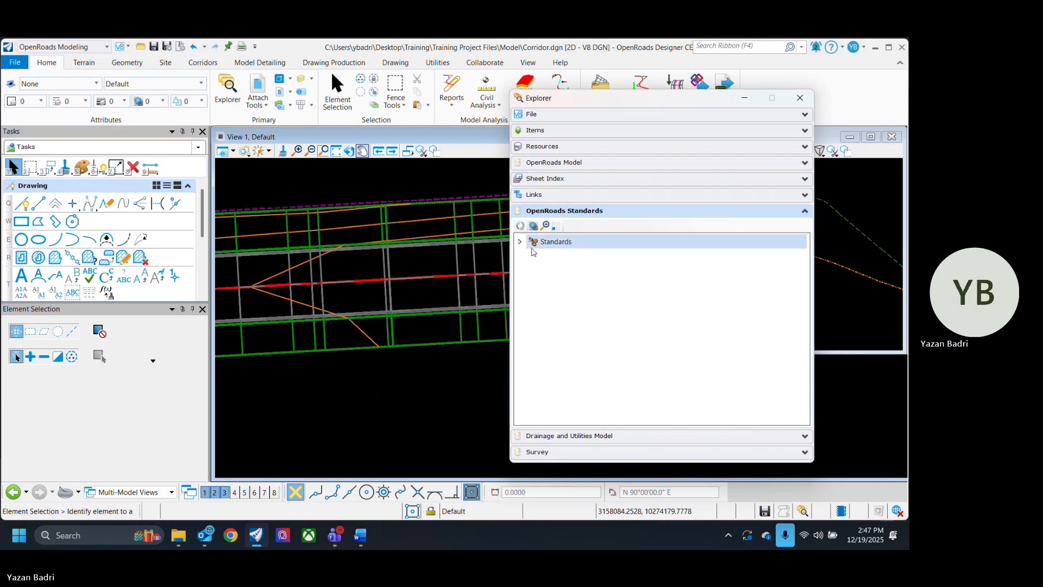
left_click(520, 241)
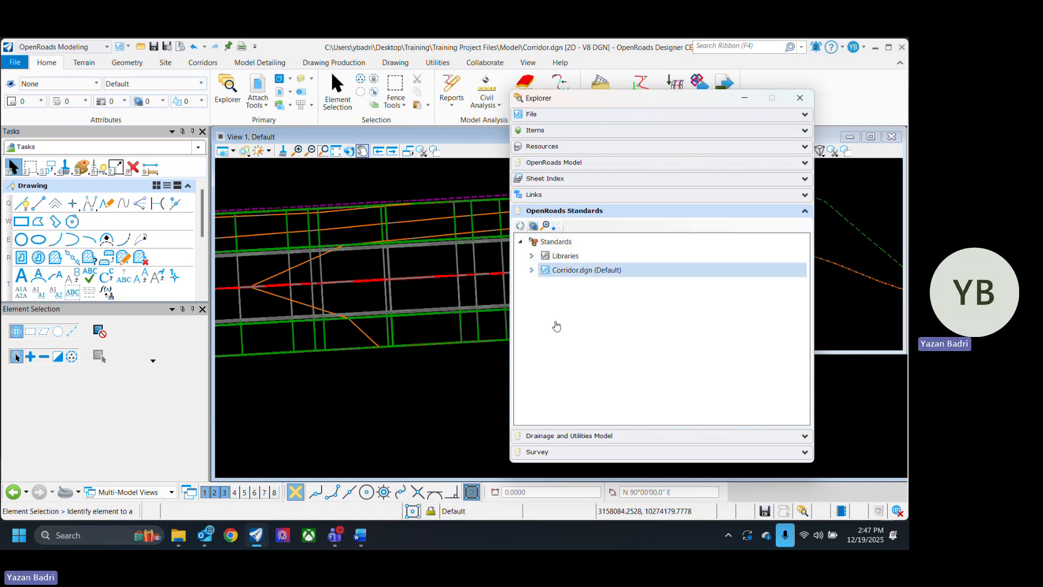
left_click(532, 270)
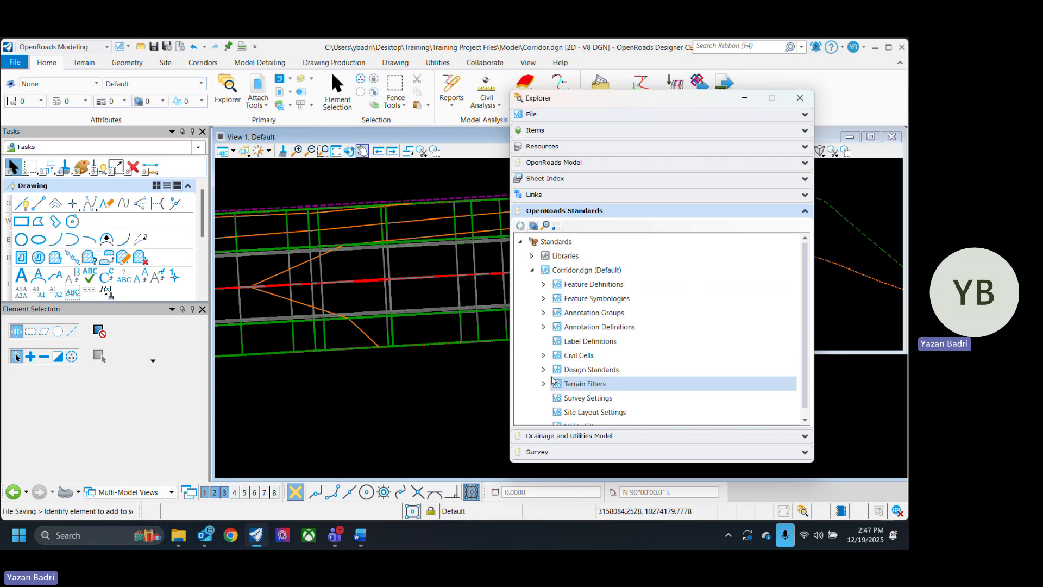
left_click(530, 162)
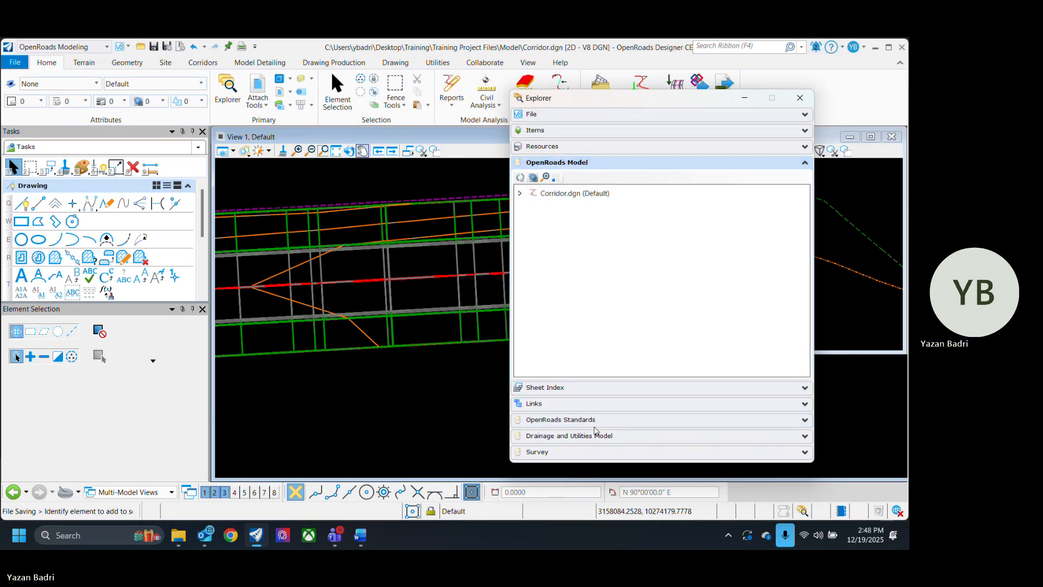
left_click(601, 420)
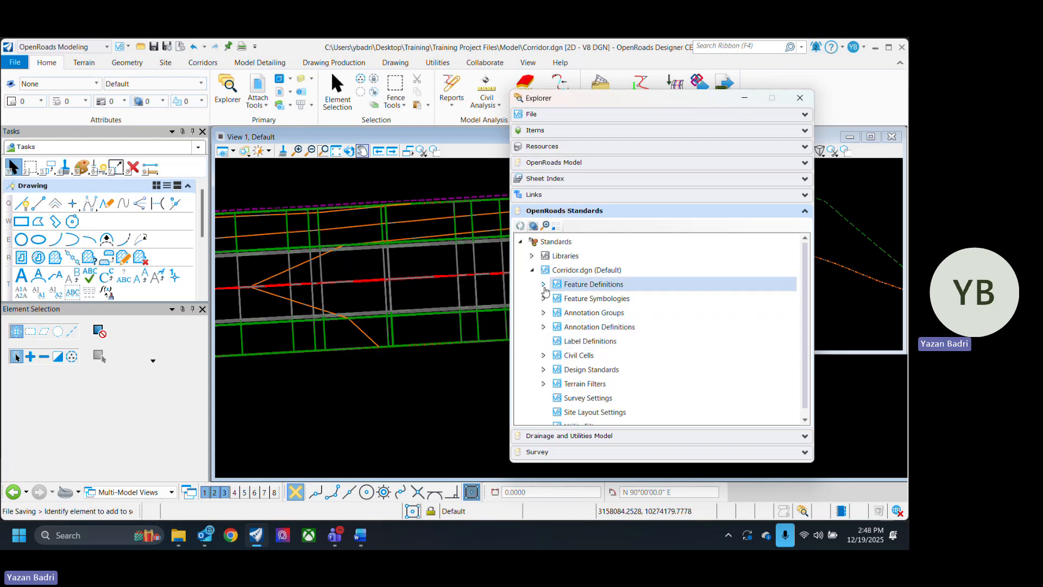
left_click(544, 285)
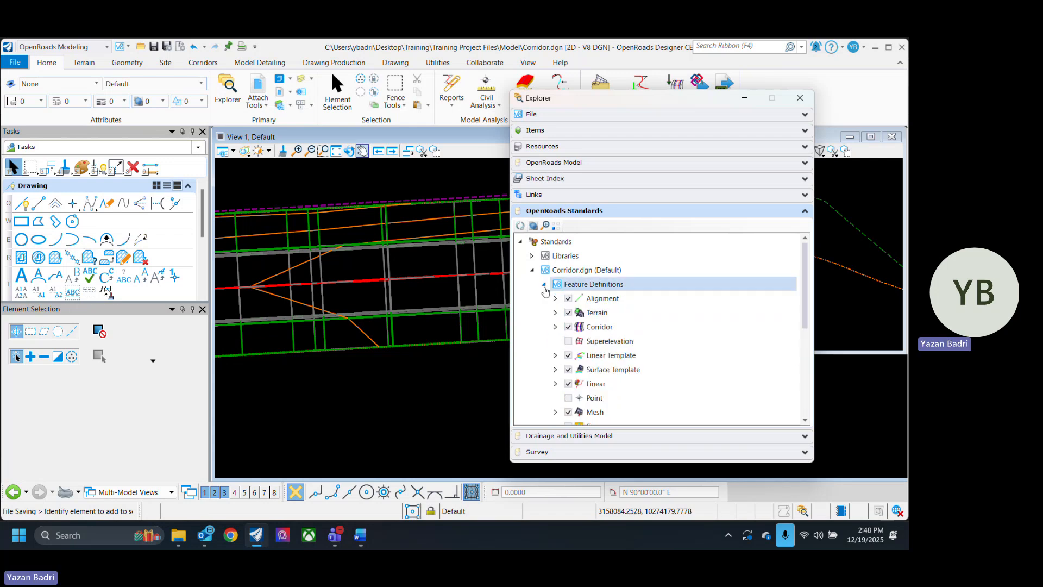
left_click(555, 327)
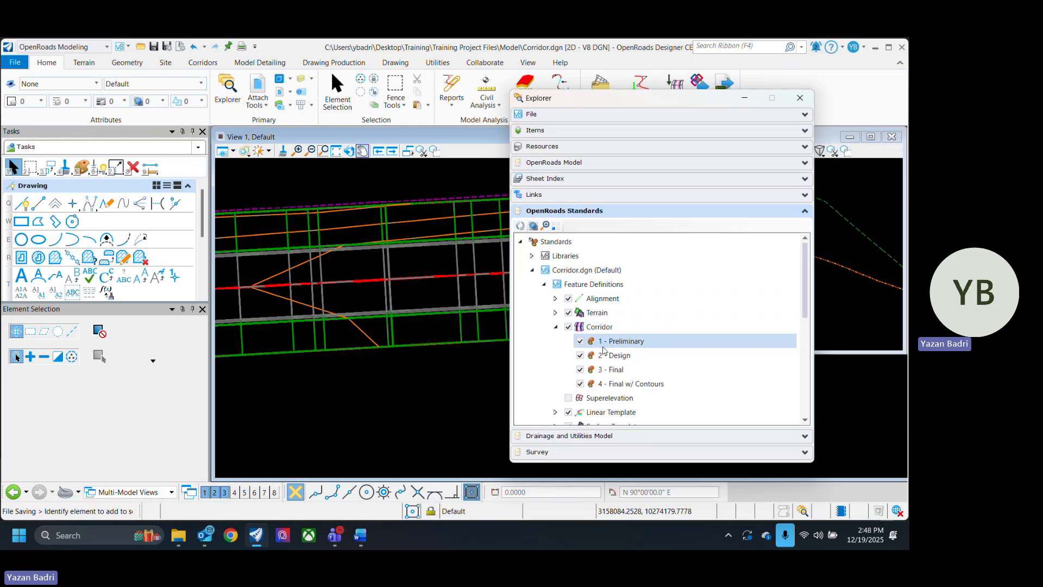
left_click(625, 385)
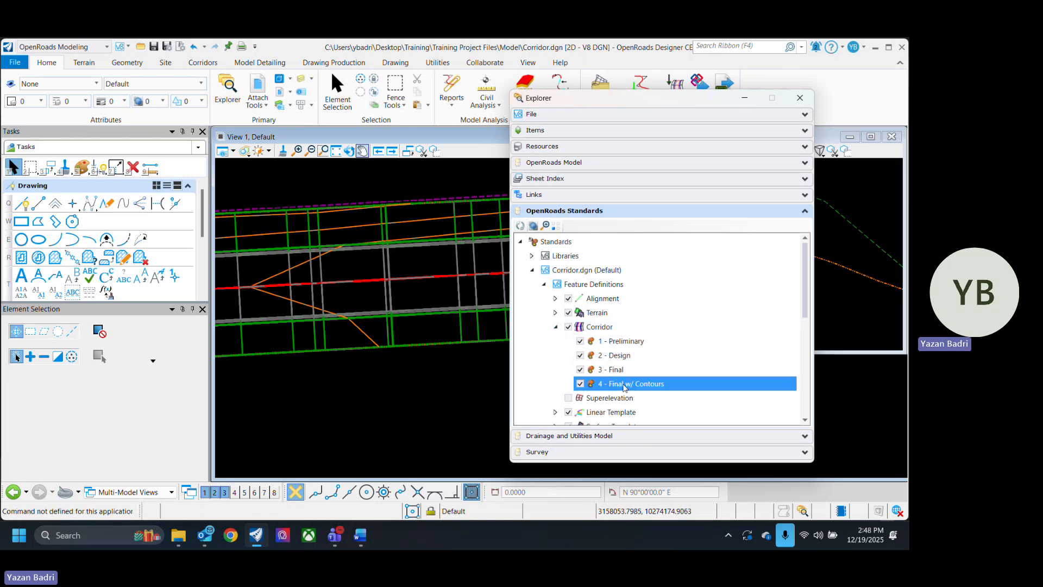
right_click(625, 386)
left_click(664, 372)
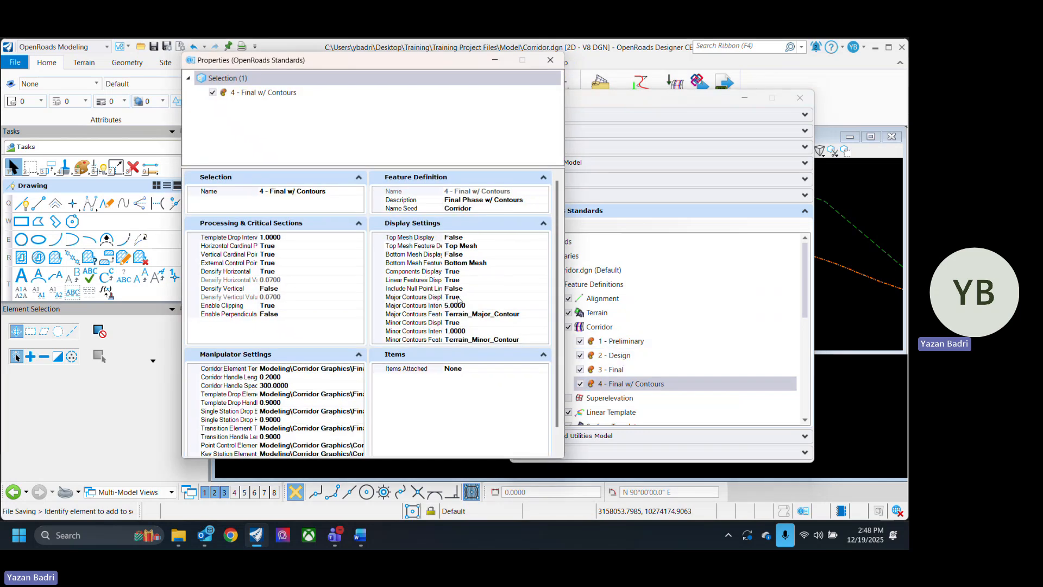
Set Top Mesh Display to True for the 4 - Final w/ Contours feature definition and close its properties and the Explorer.
left_click(464, 236)
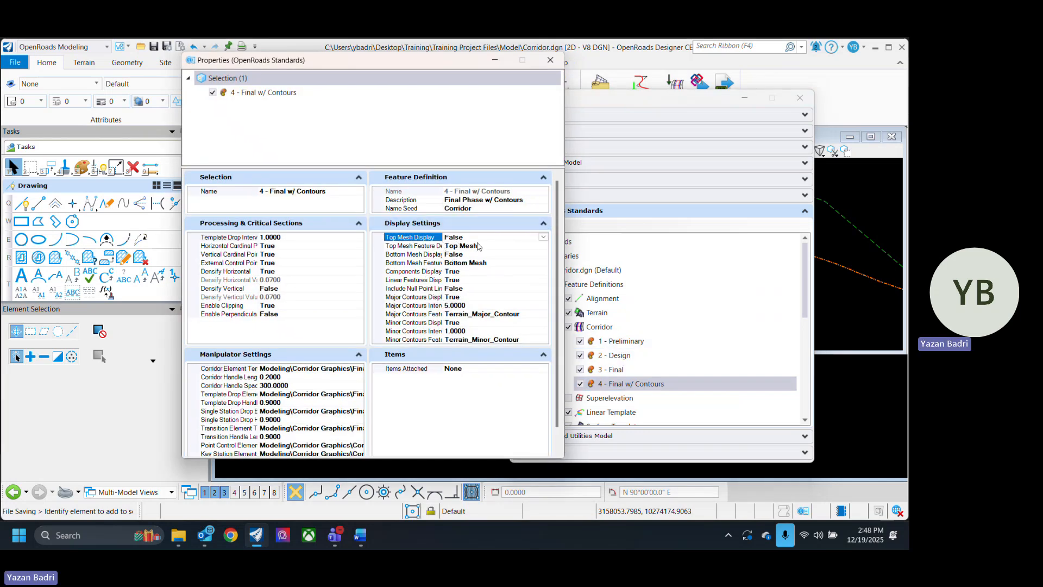
left_click(543, 238)
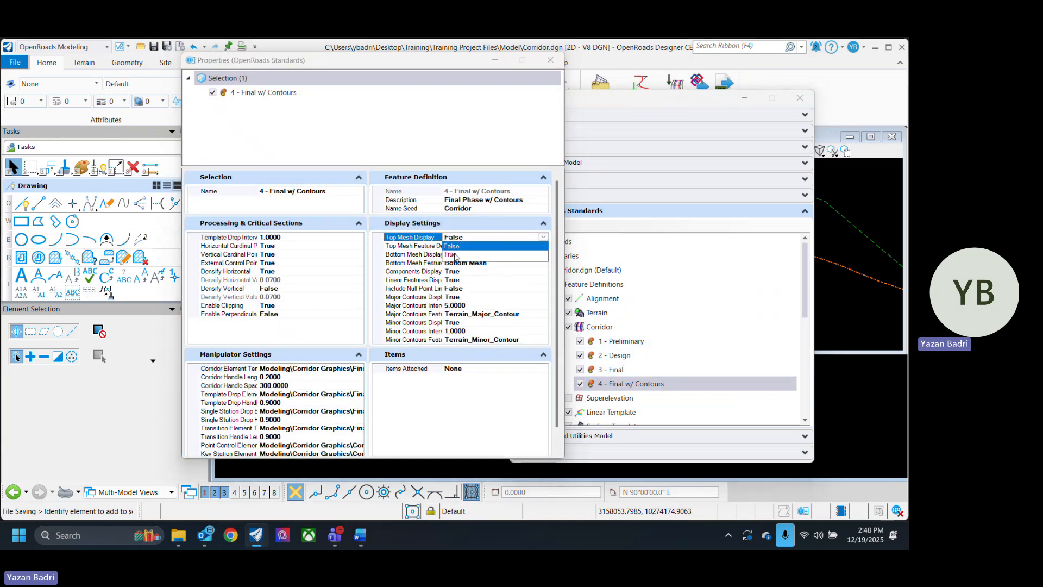
left_click(454, 255)
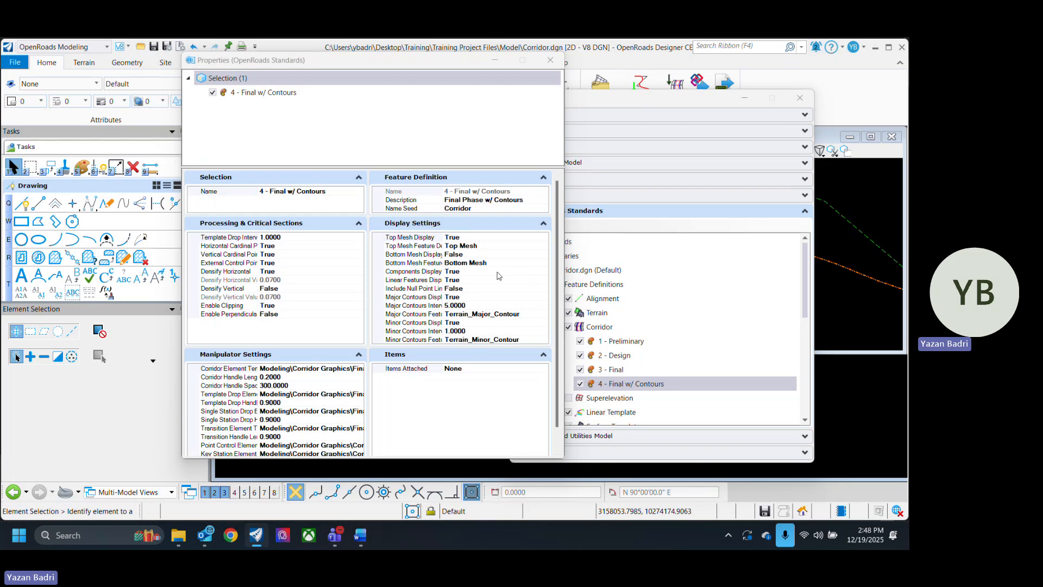
left_click(550, 60)
left_click(799, 99)
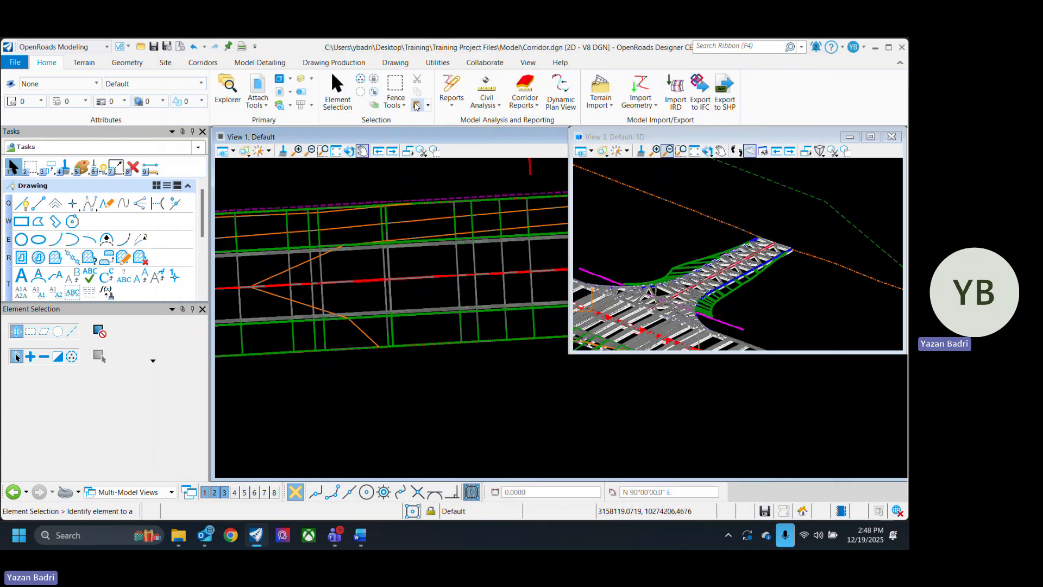
Reprocess the road corridor to apply the top mesh display setting and check the mesh in the plan and 3D views.
left_click(200, 63)
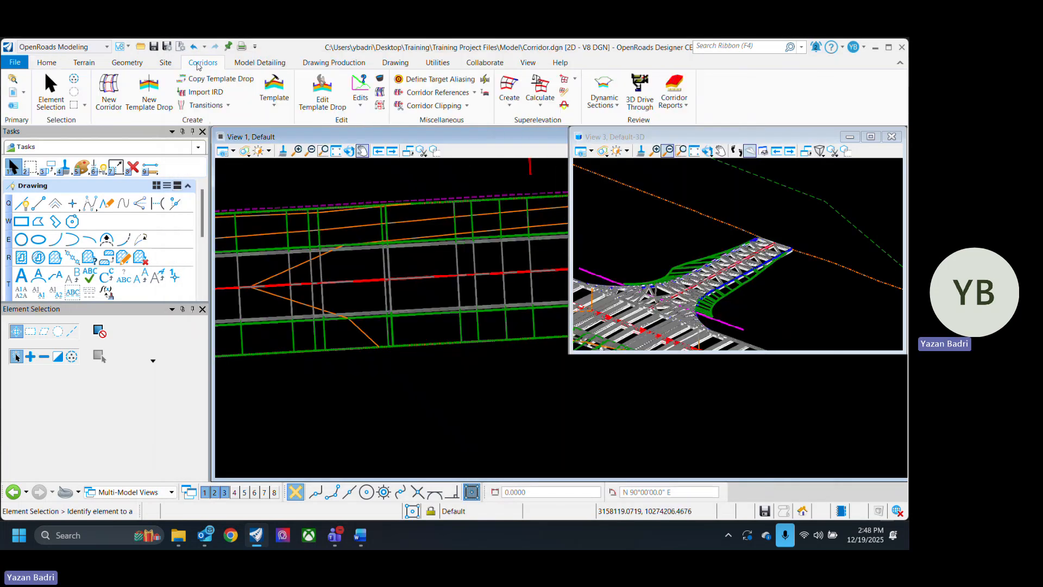
left_click(380, 92)
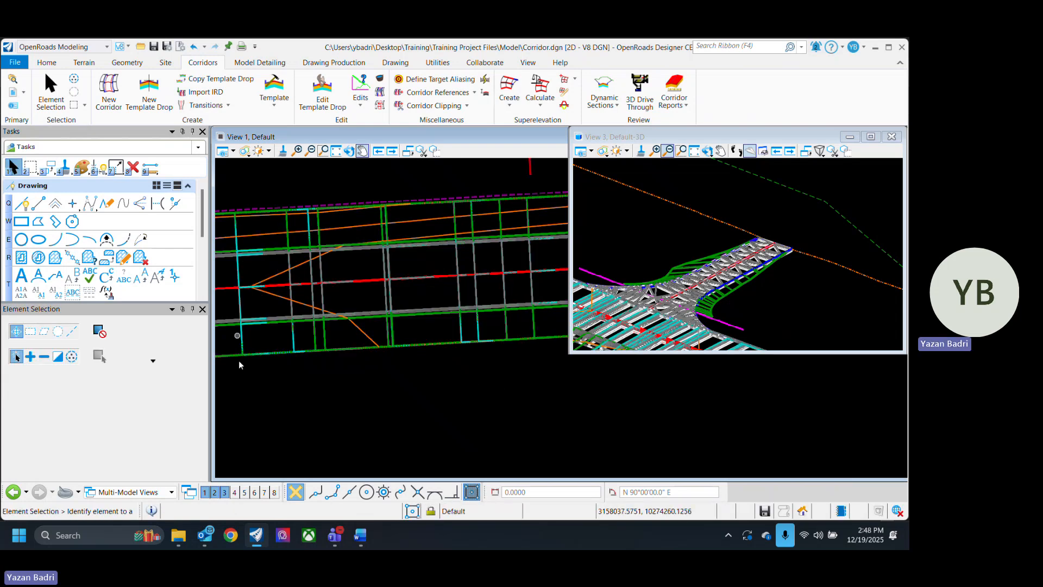
scroll(438, 397, "up", 3)
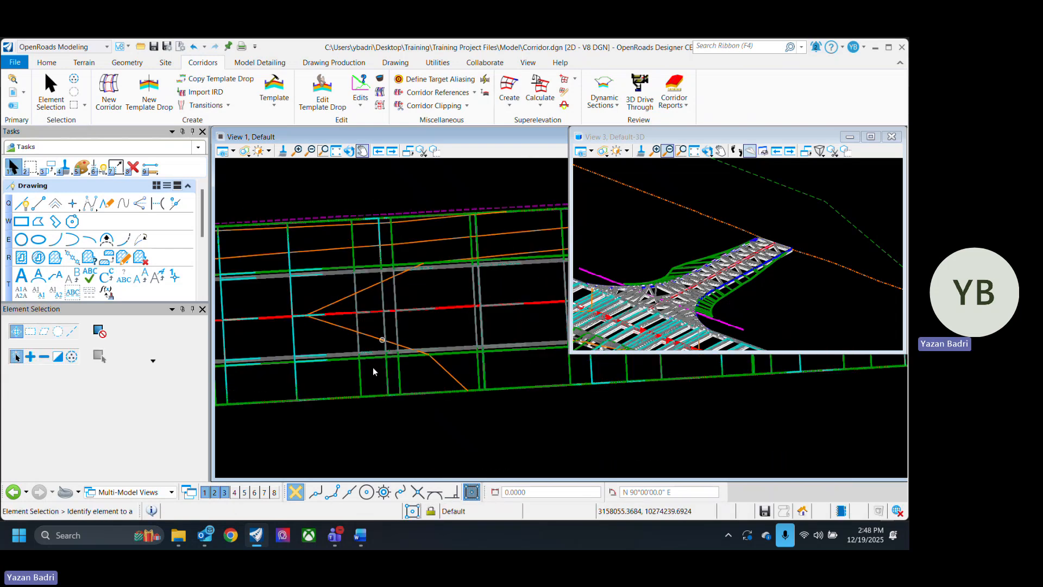
scroll(709, 275, "up", 2)
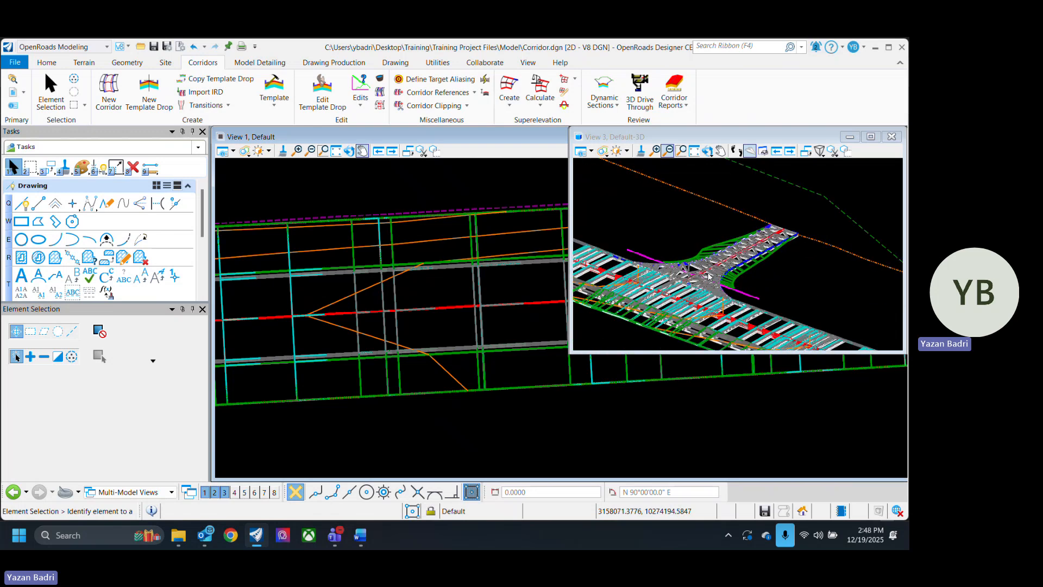
scroll(376, 393, "down", 4)
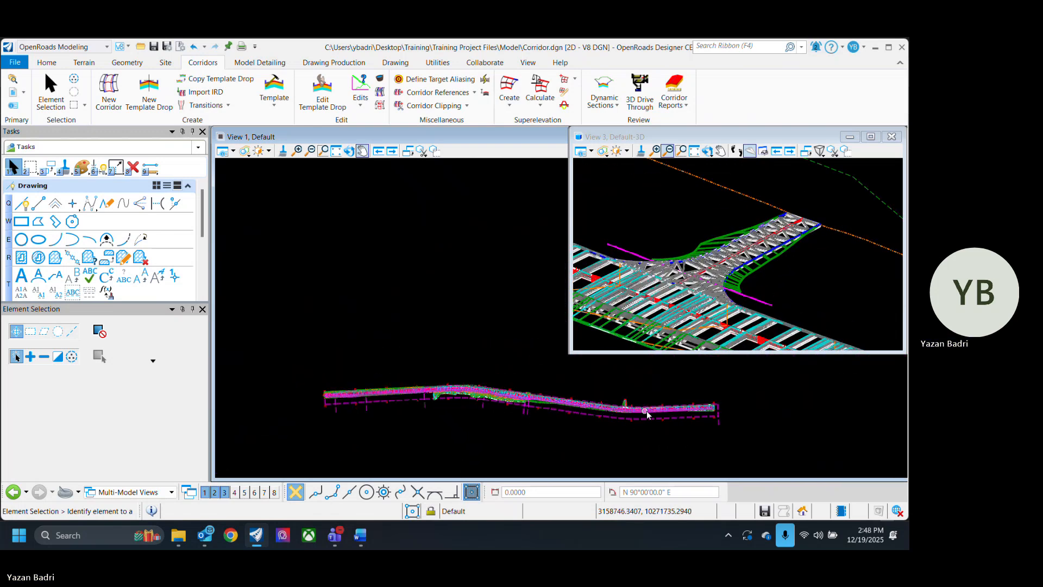
scroll(646, 414, "up", 2)
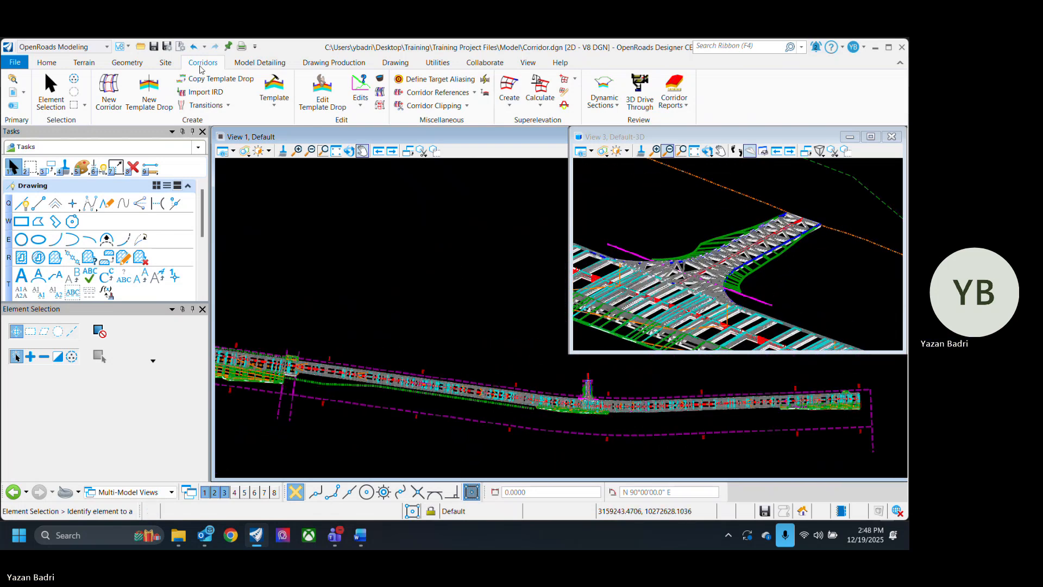
Start a terrain model from elements and pick corridor CR332's mesh, the driveway mesh and the driveway's side-slope meshes as its source.
left_click(84, 62)
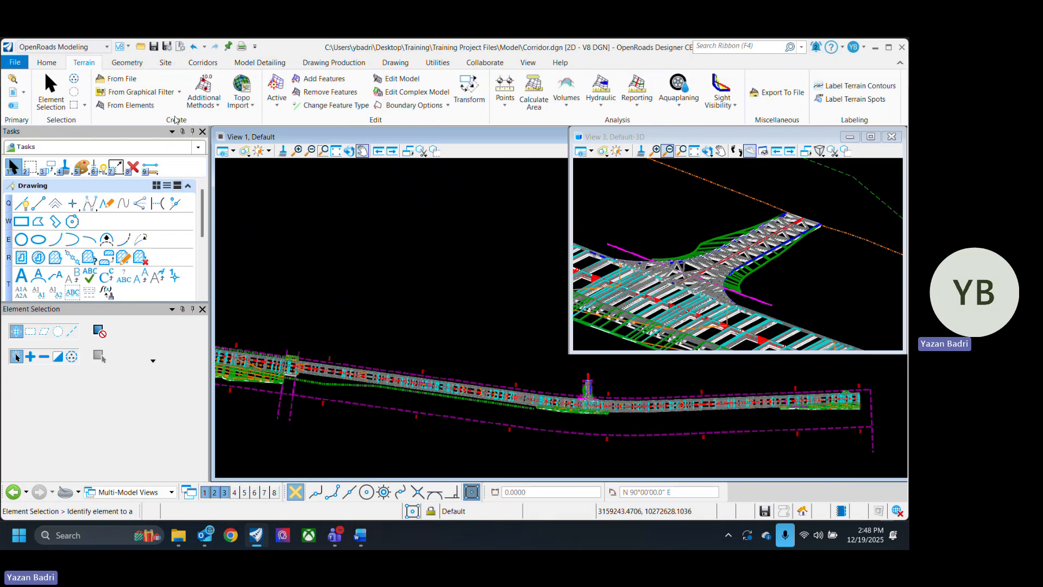
left_click(129, 104)
scroll(265, 375, "up", 2)
scroll(265, 375, "up", 3)
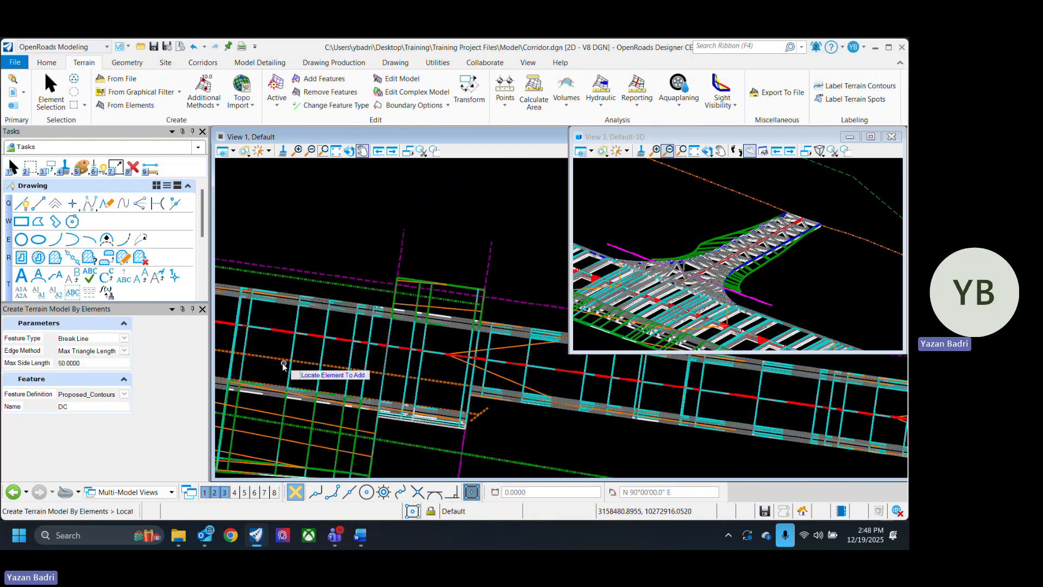
left_click(292, 352)
scroll(488, 355, "down", 5)
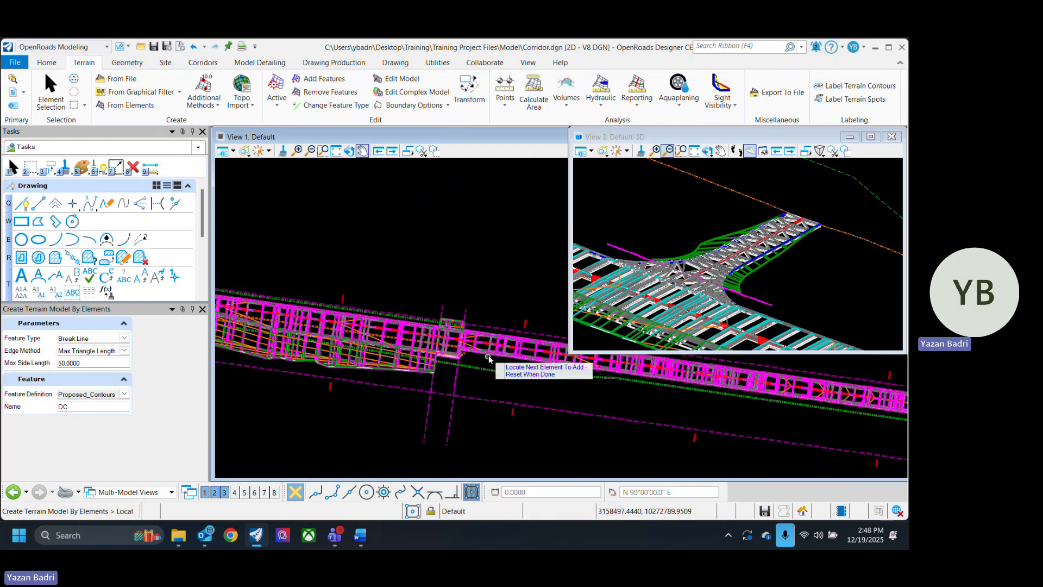
scroll(496, 375, "up", 4)
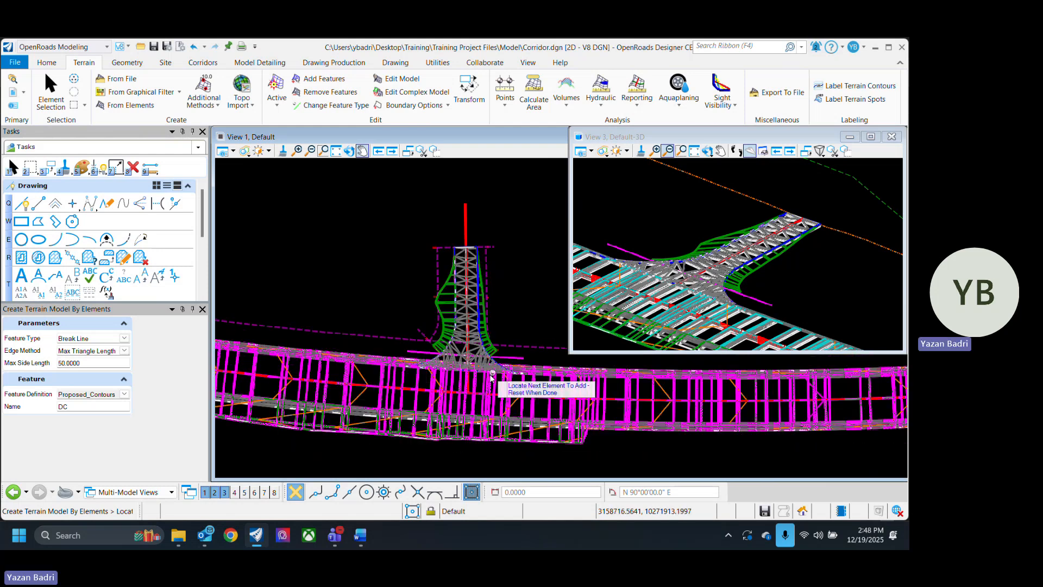
scroll(464, 327, "up", 3)
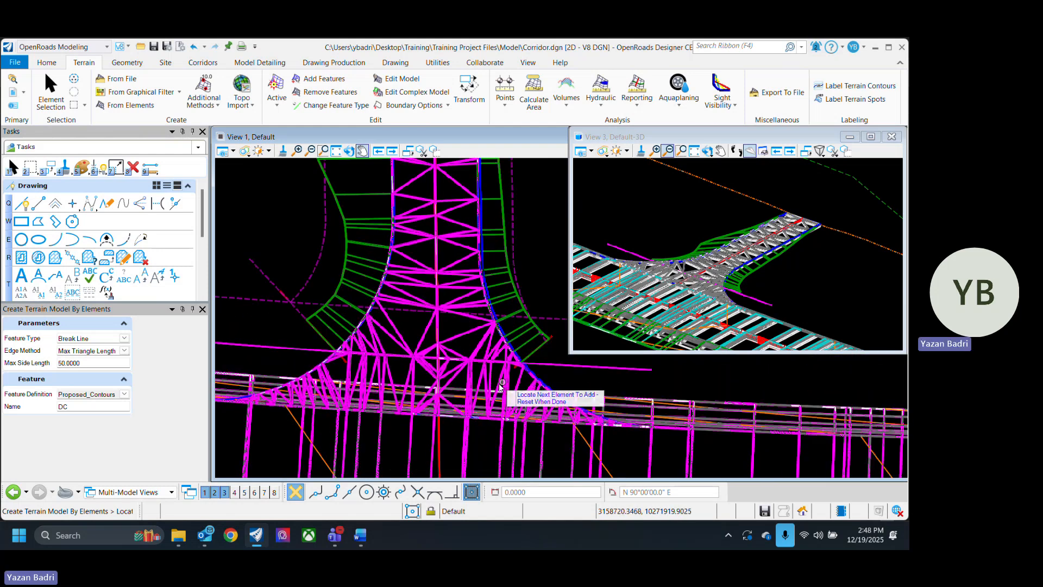
scroll(513, 387, "down", 4)
scroll(532, 390, "up", 4)
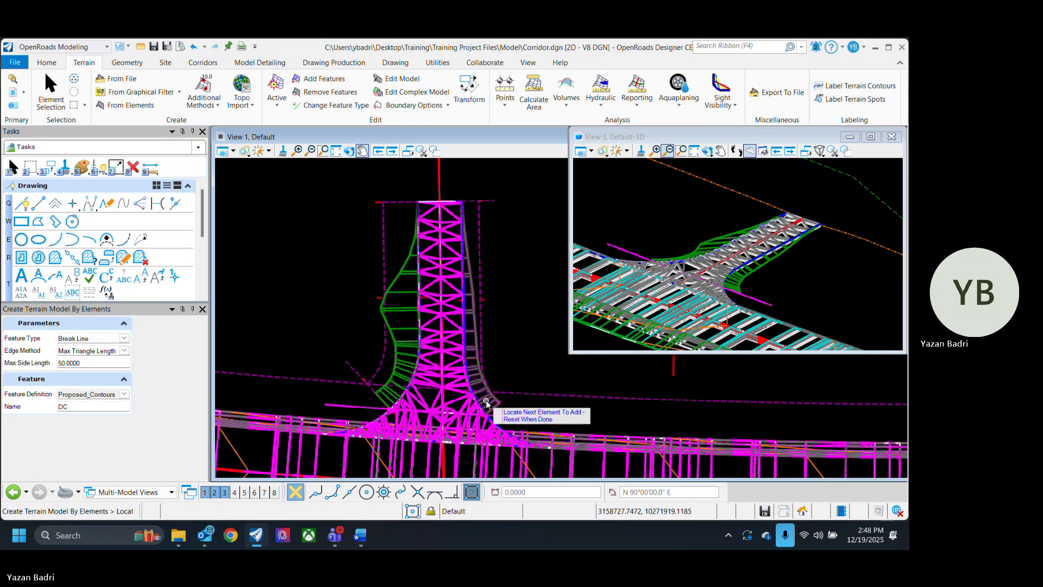
scroll(527, 372, "down", 4)
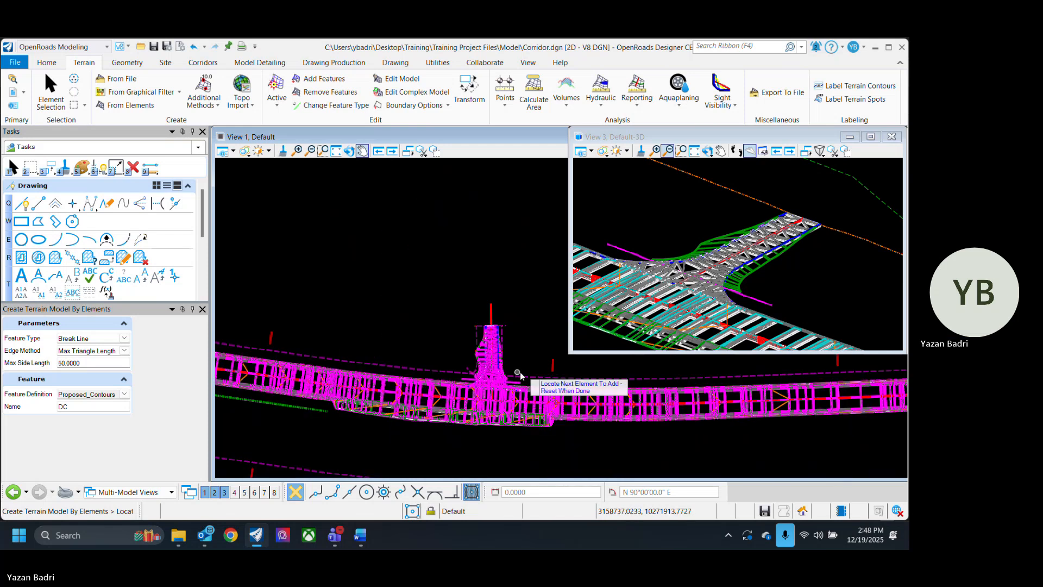
Create terrain model DC with feature type Break Line, Max Triangle Length edge method, max side length 50 and feature definition Proposed_Contours.
right_click(438, 295)
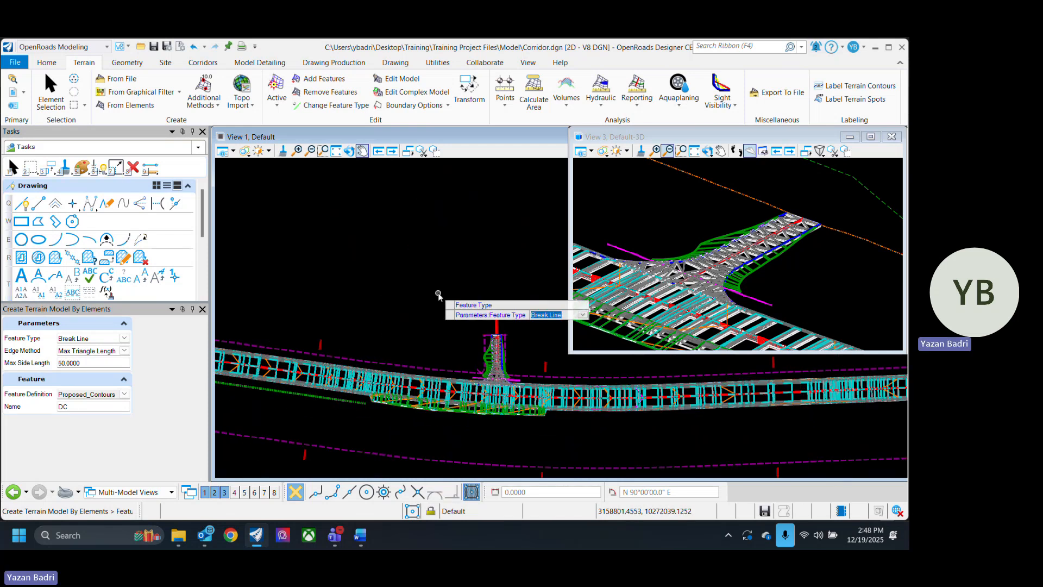
left_click(439, 295)
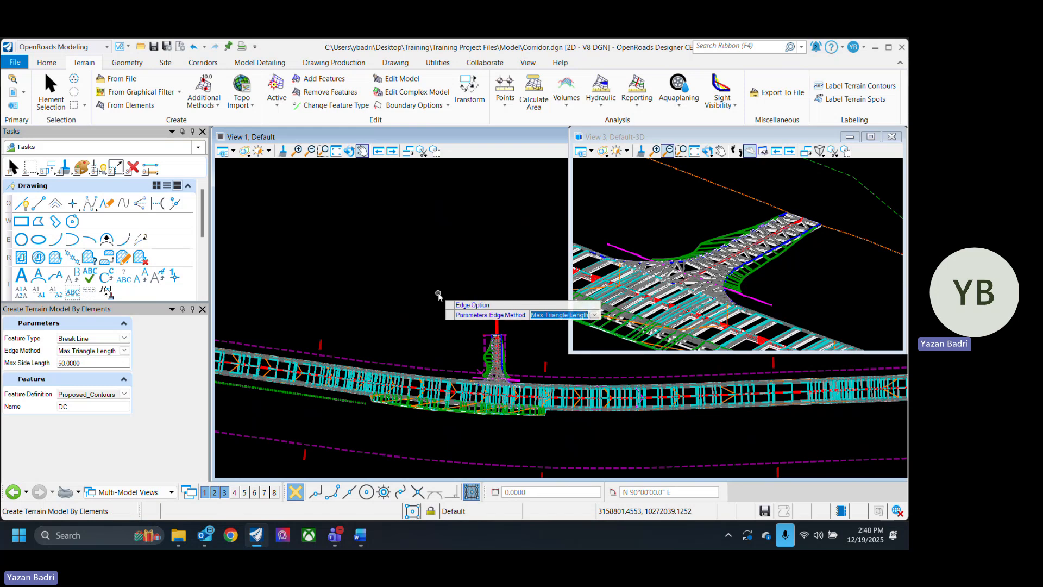
left_click(438, 295)
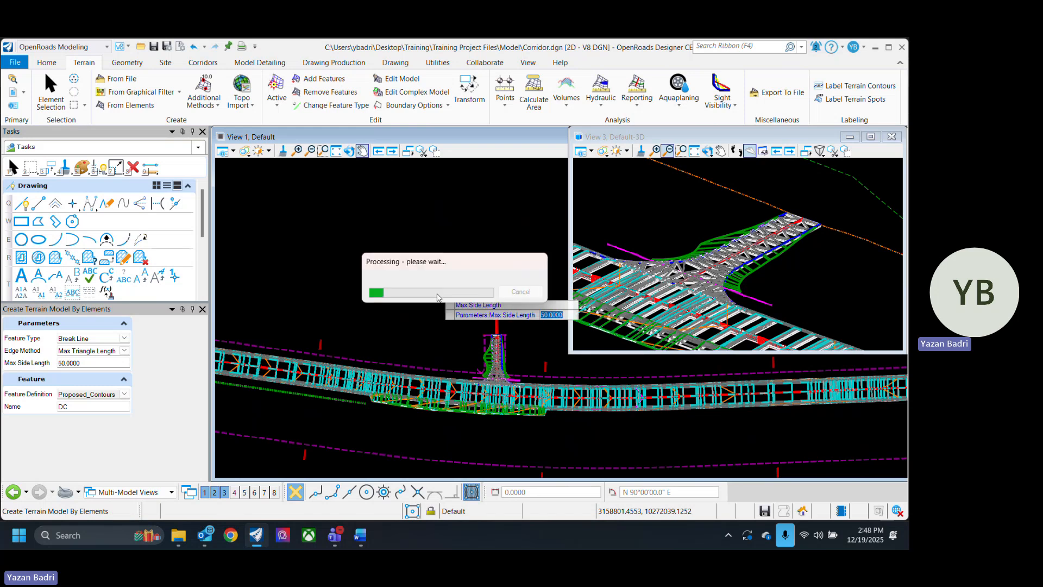
left_click(50, 92)
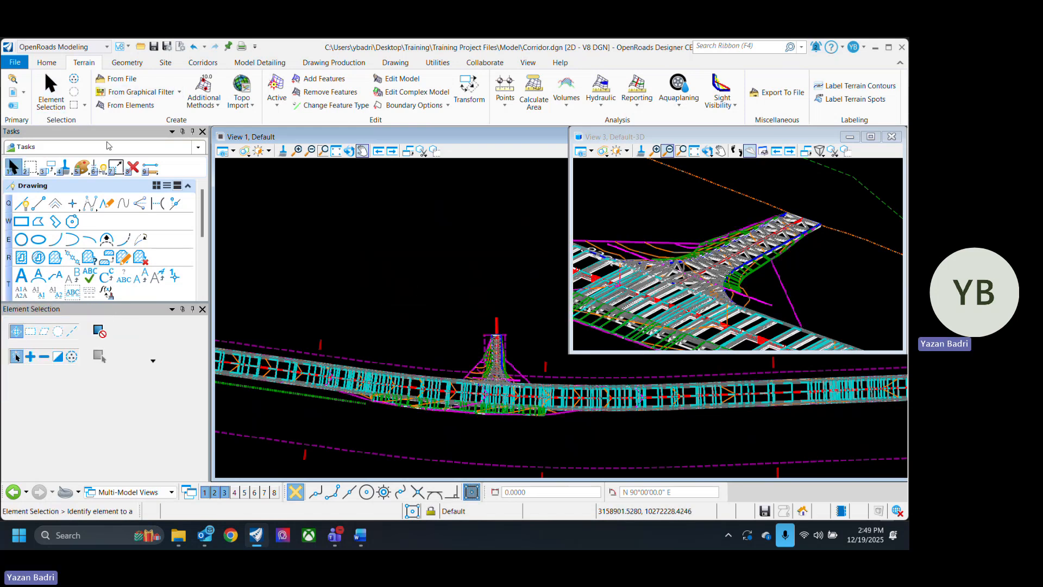
Inspect terrain model DC's contours in the plan view and show its export formats, including LandXML.
scroll(477, 402, "up", 5)
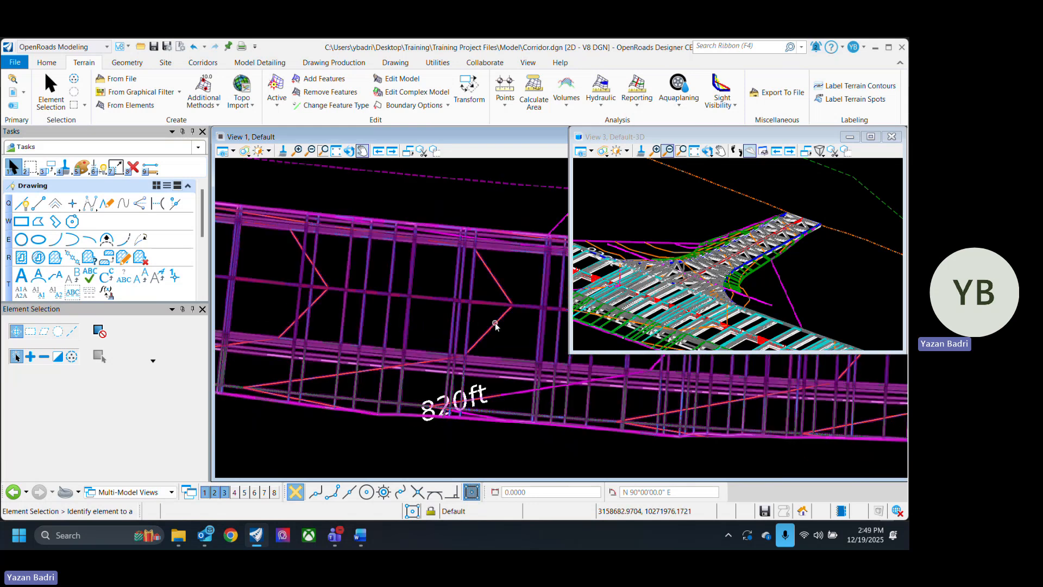
scroll(499, 372, "down", 5)
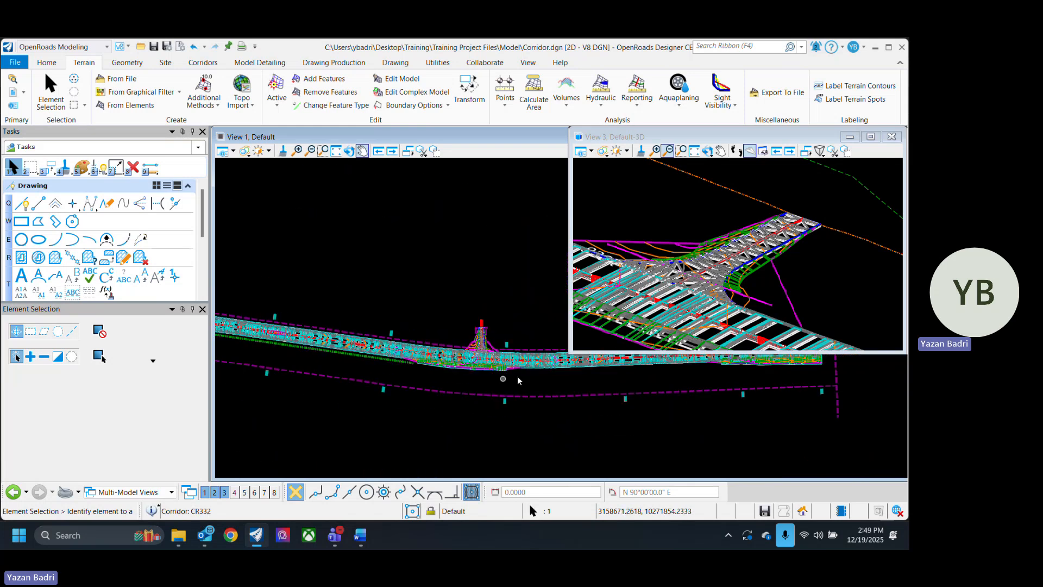
scroll(496, 395, "up", 3)
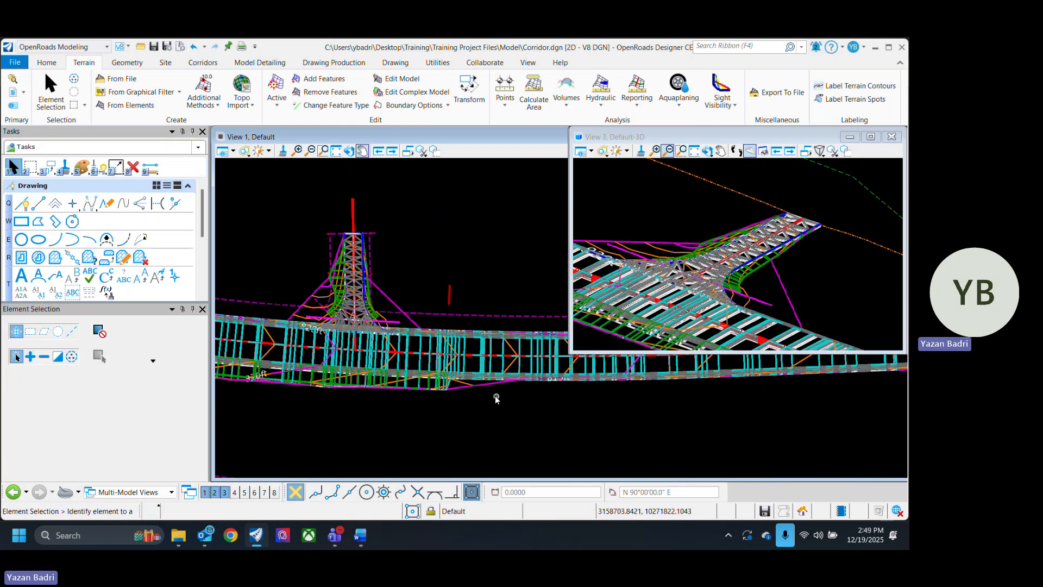
left_click(466, 373)
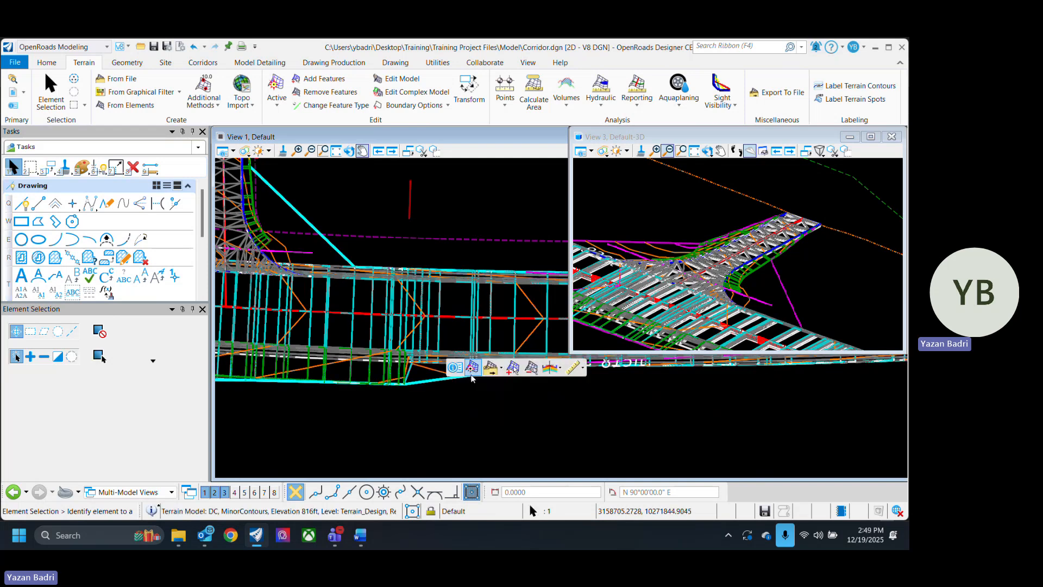
left_click(501, 374)
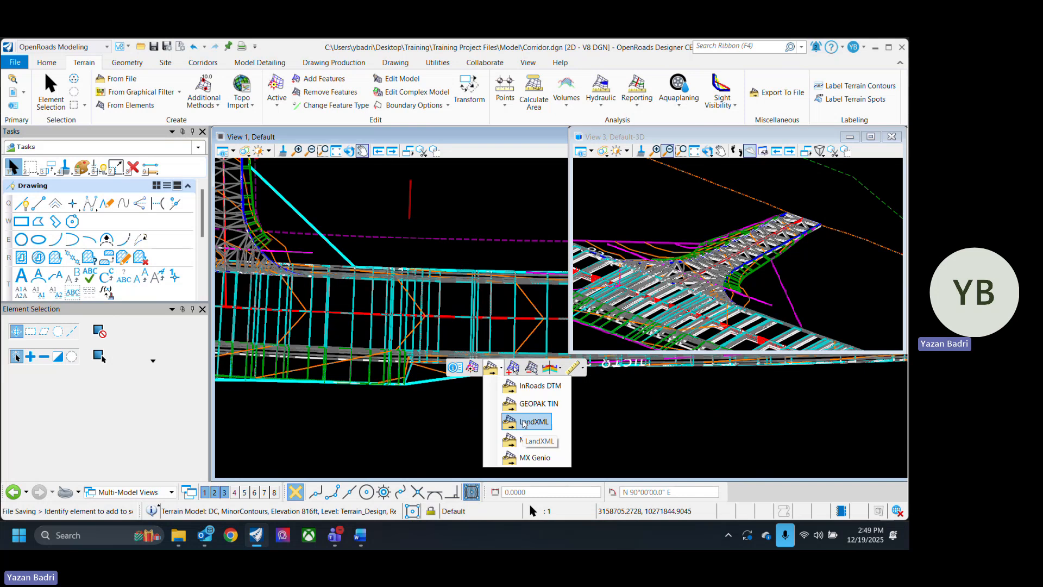
left_click(524, 422)
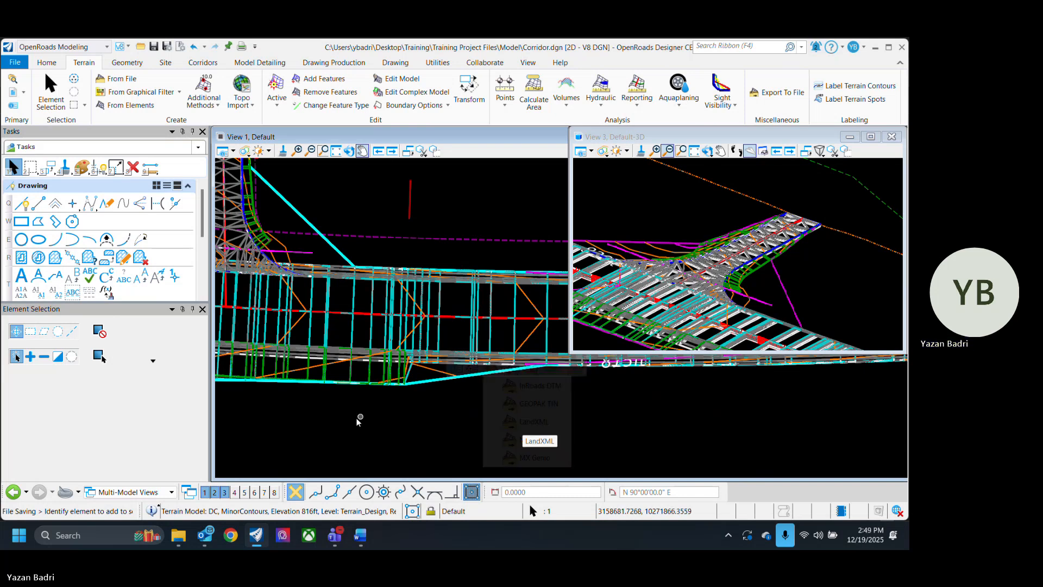
left_click(448, 425)
Examine the contours and boundary of terrain model DC along the corridor and driveway in the 3D view.
scroll(829, 271, "down", 5)
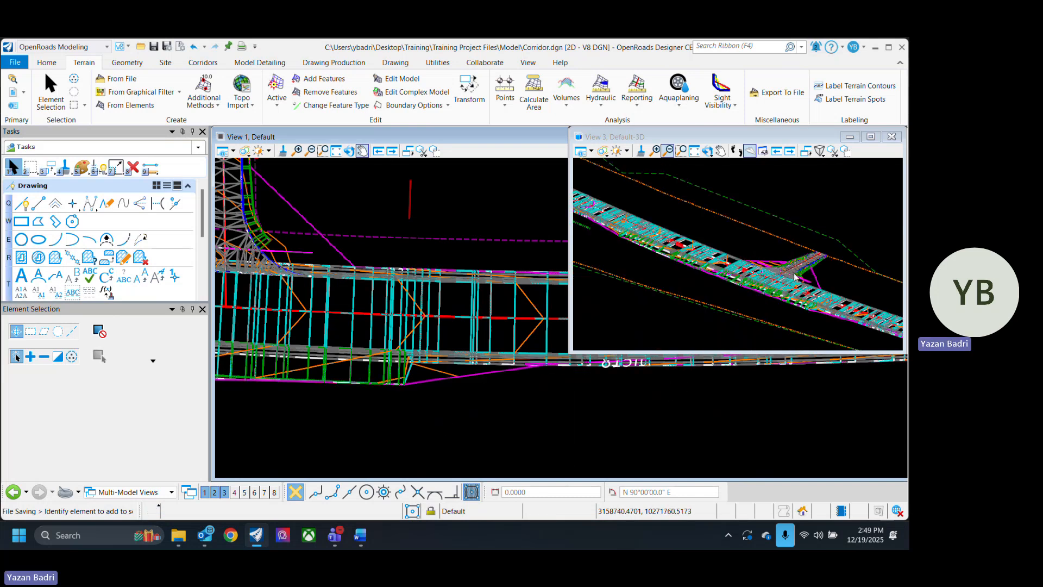
scroll(699, 253, "up", 5)
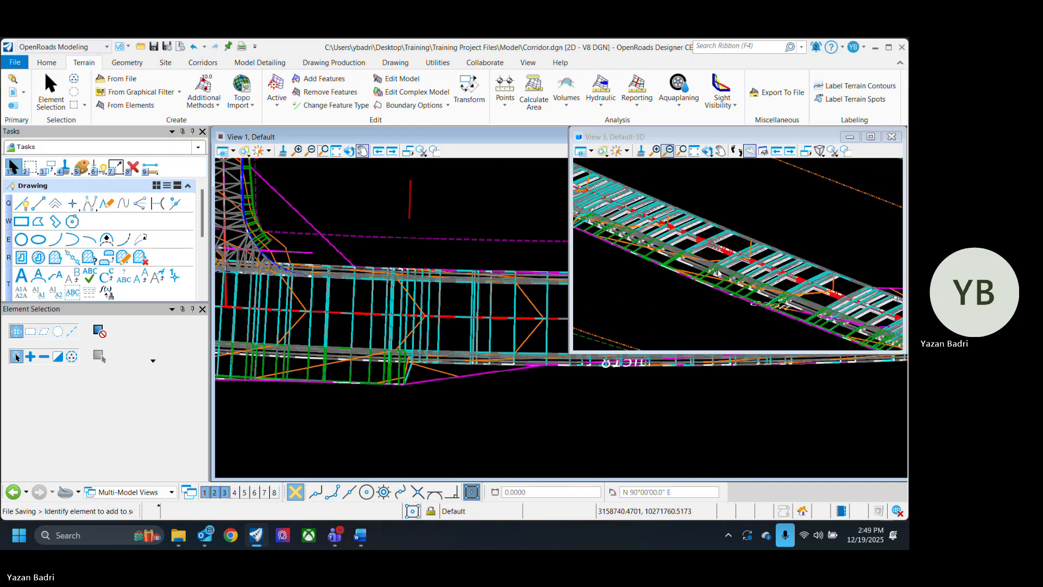
scroll(677, 285, "up", 2)
left_click(672, 290)
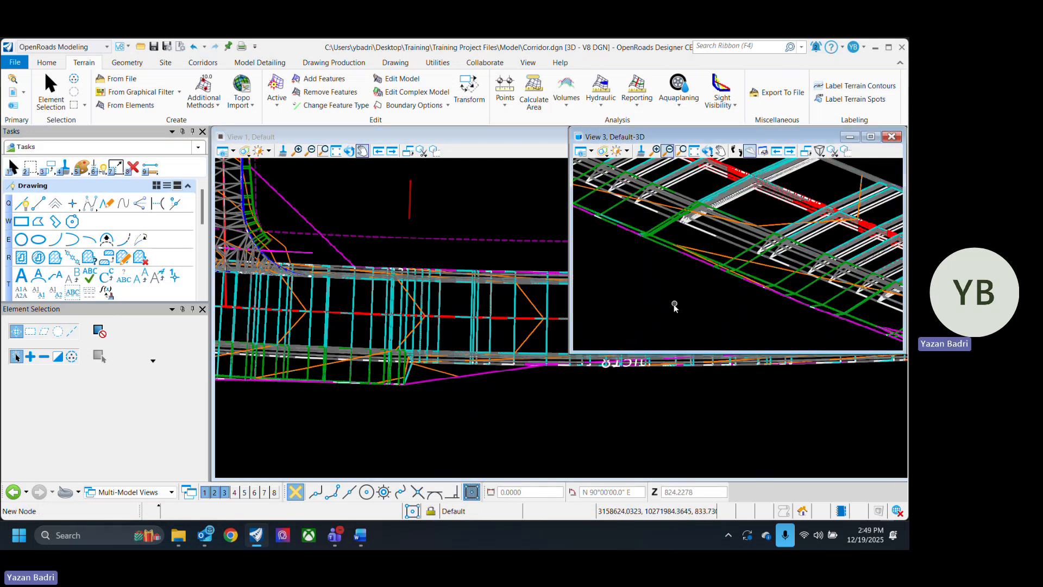
scroll(661, 302, "down", 6)
scroll(711, 310, "up", 6)
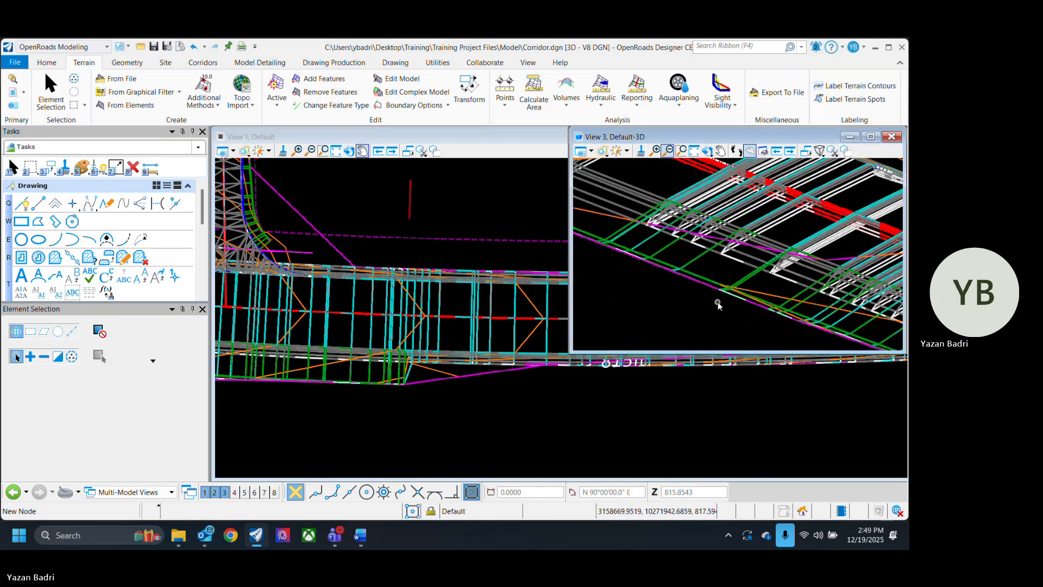
scroll(700, 307, "down", 4)
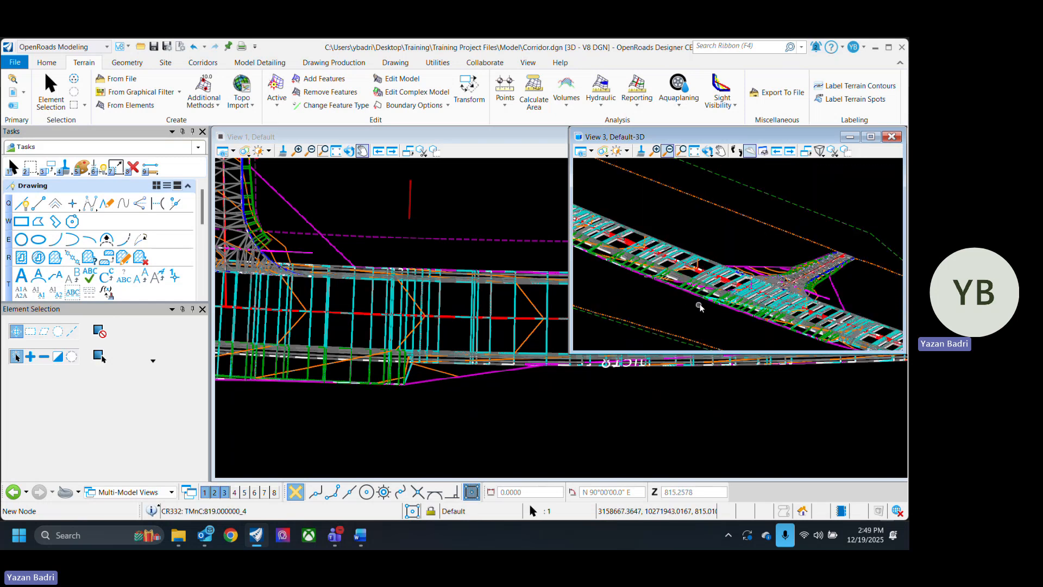
scroll(847, 261, "up", 4)
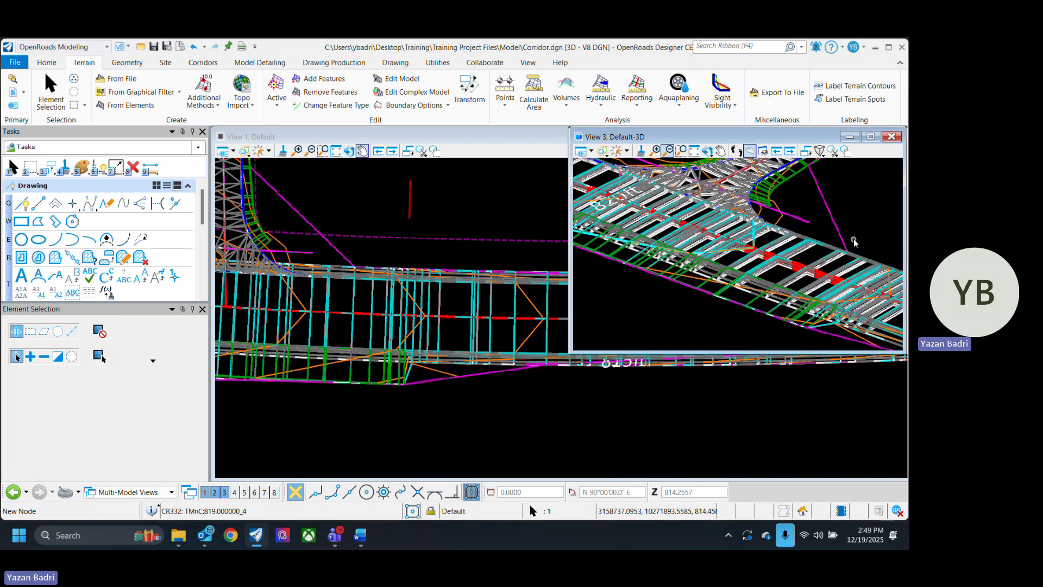
Examine the boundary and contours of terrain model DC around the driveway junction in the plan view.
left_click(451, 374)
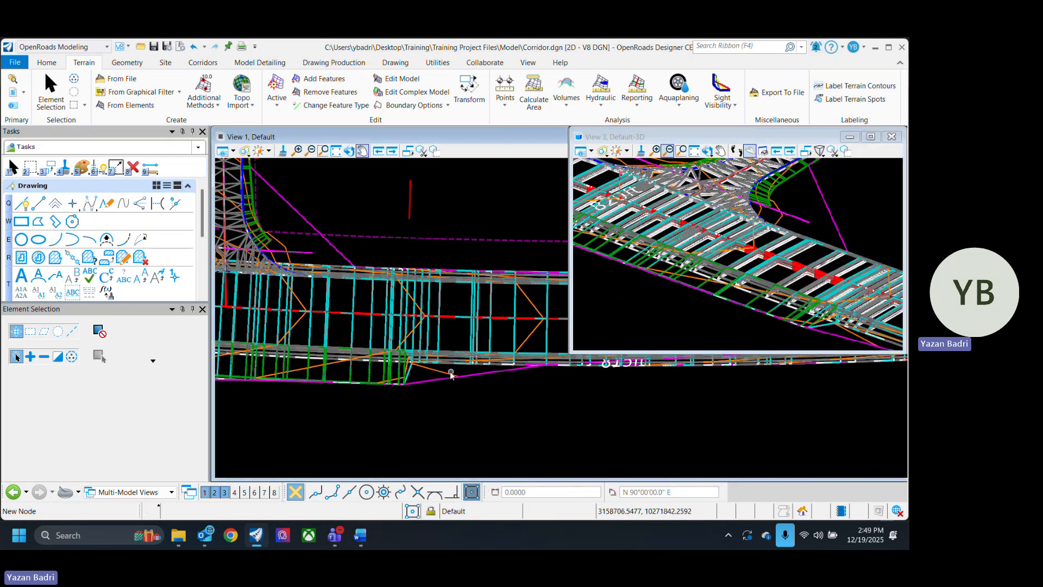
left_click(448, 375)
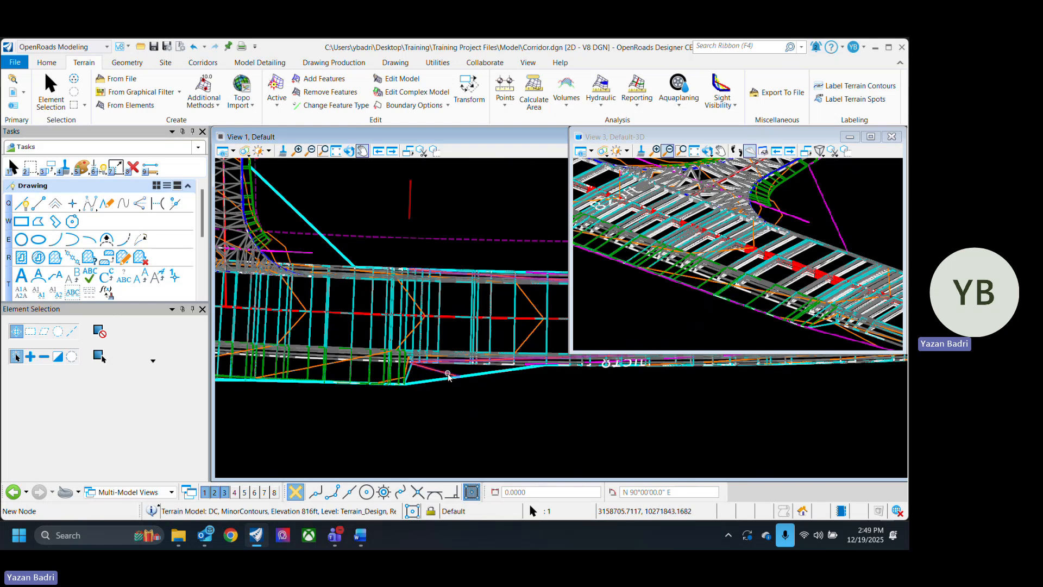
key("Delete")
left_click(498, 410)
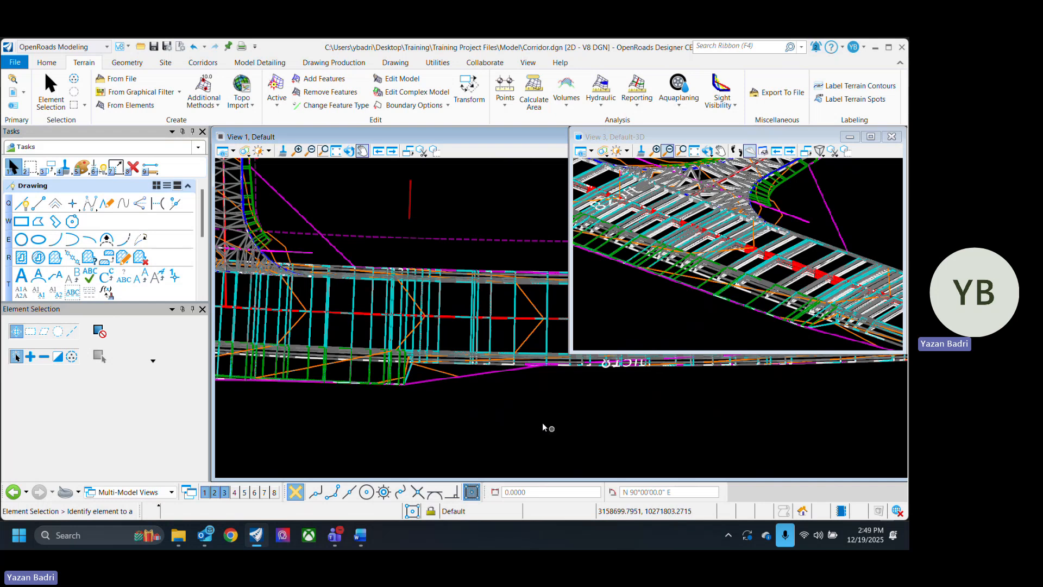
scroll(544, 429, "down", 4)
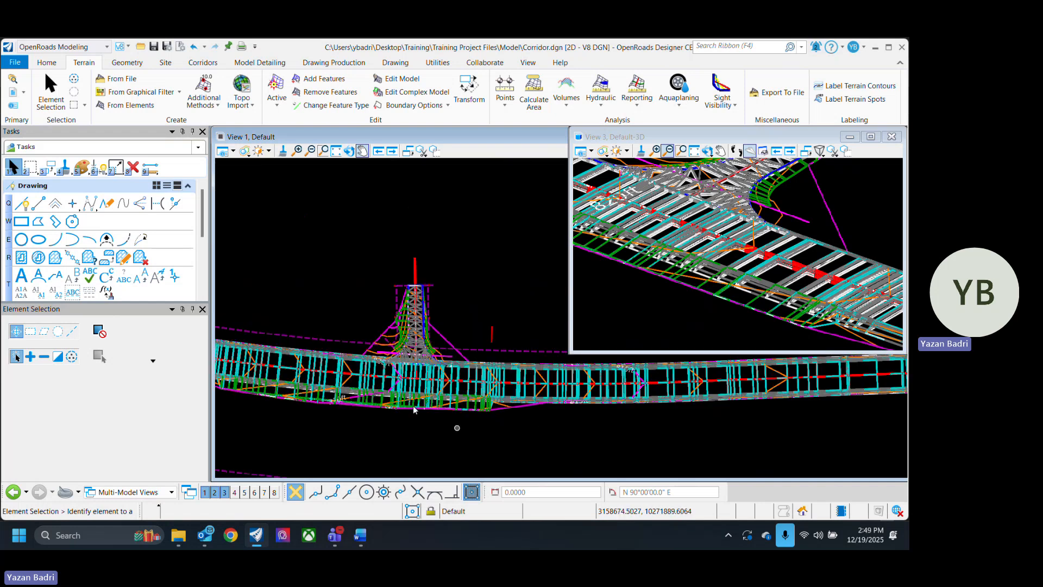
scroll(414, 409, "up", 2)
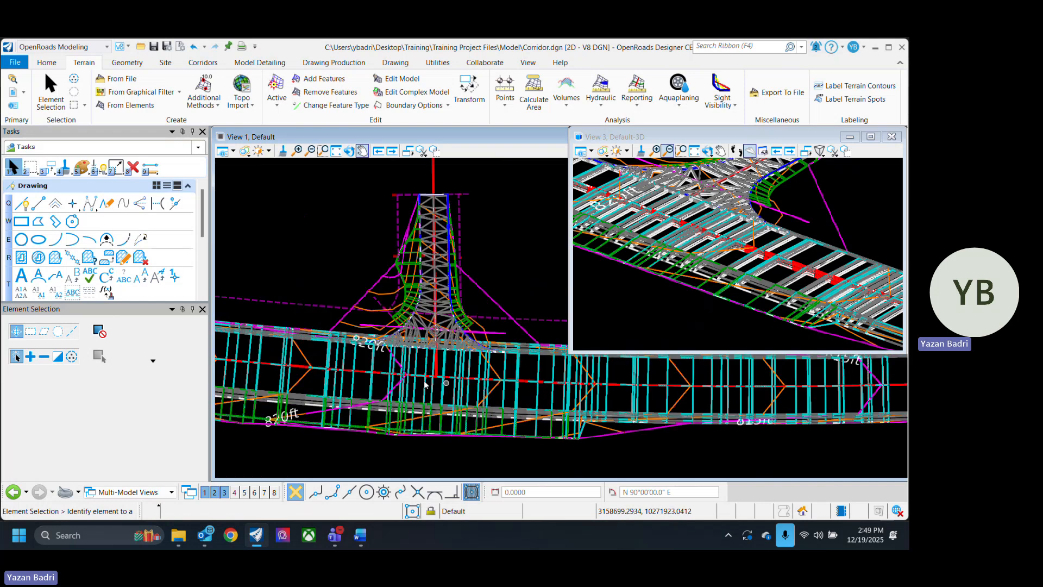
scroll(433, 383, "up", 2)
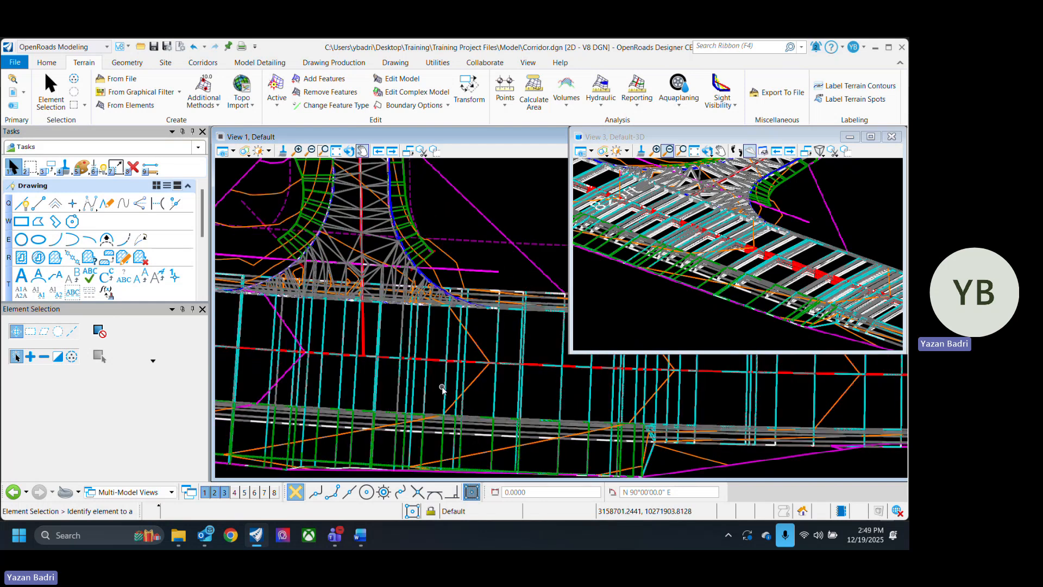
scroll(445, 459, "up", 2)
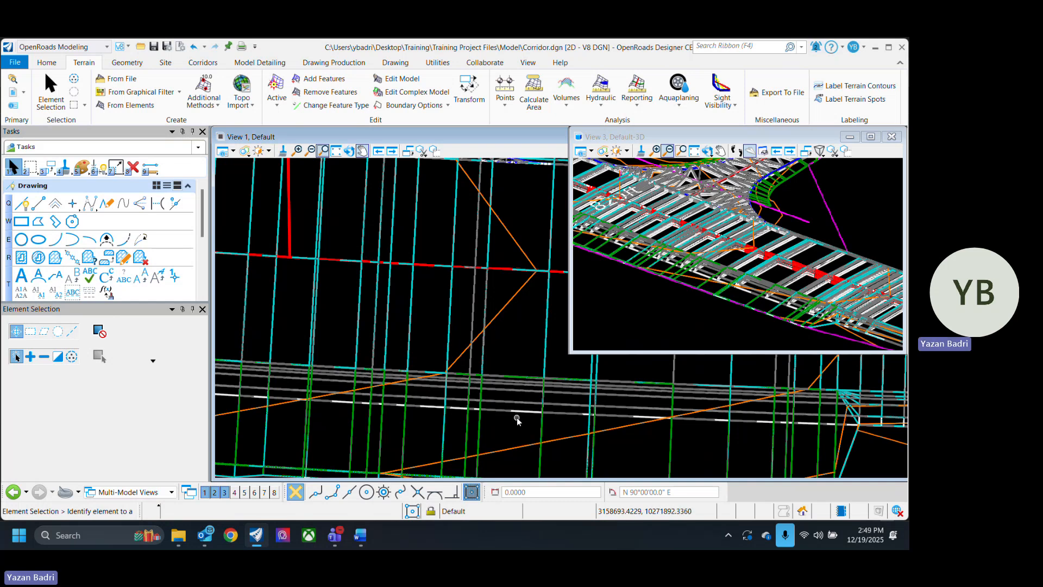
scroll(524, 417, "down", 3)
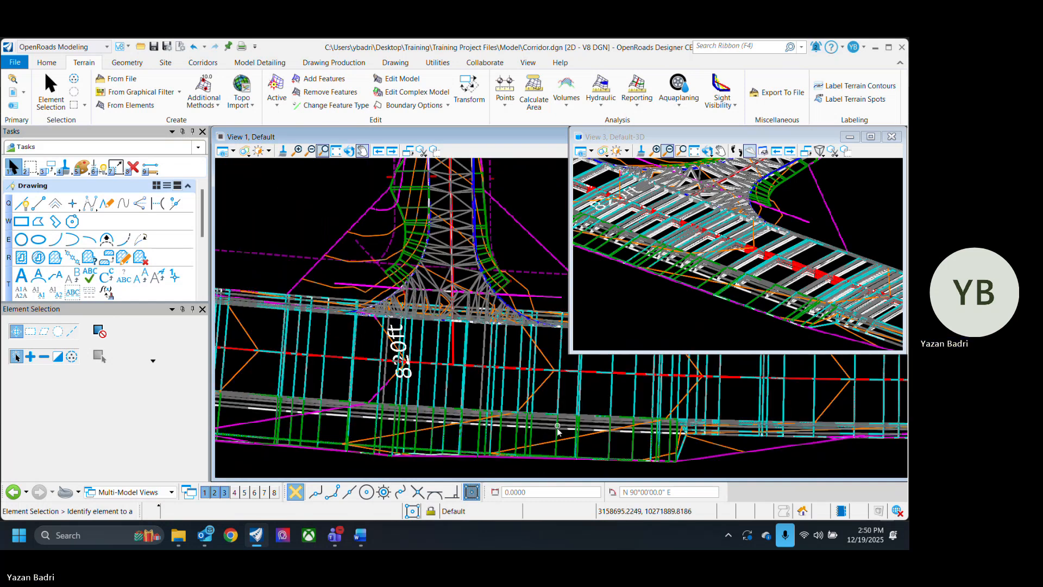
Set Top Mesh Display to False for the corridor feature definition 4 - Final w/ Contours in Corridor.dgn's OpenRoads Standards.
left_click(16, 81)
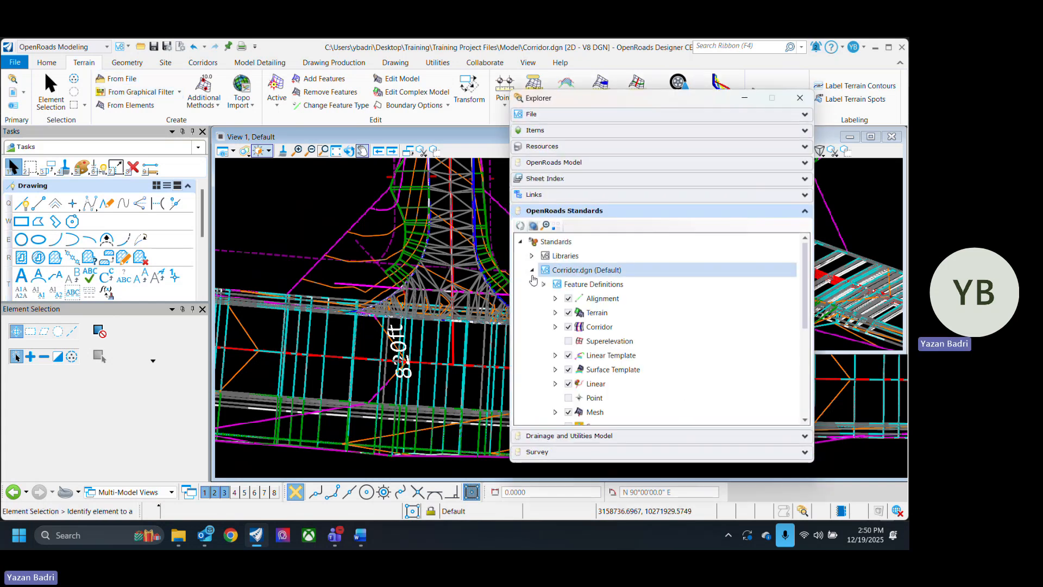
left_click(555, 326)
left_click(630, 384)
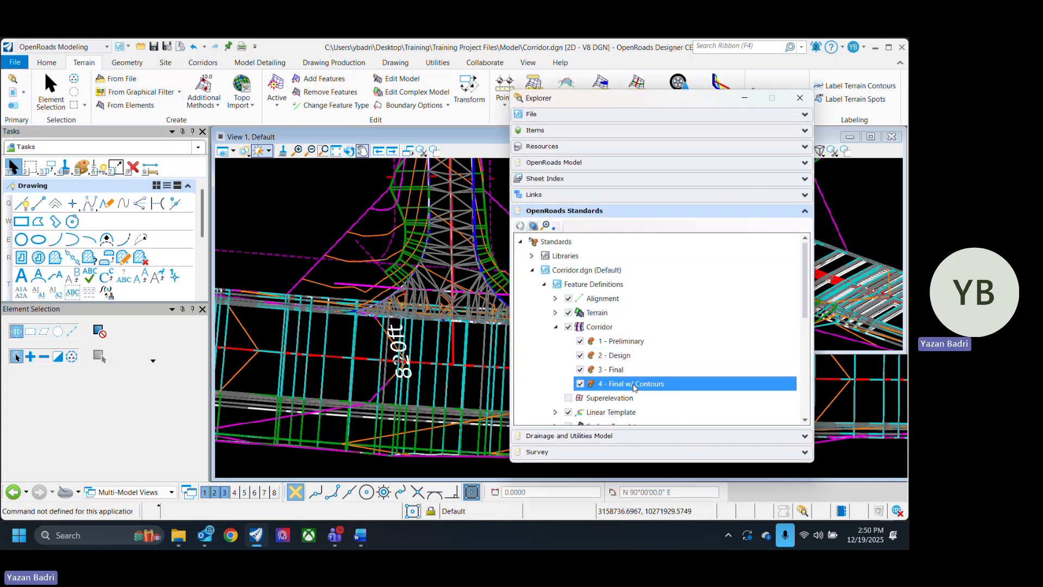
right_click(634, 386)
left_click(690, 375)
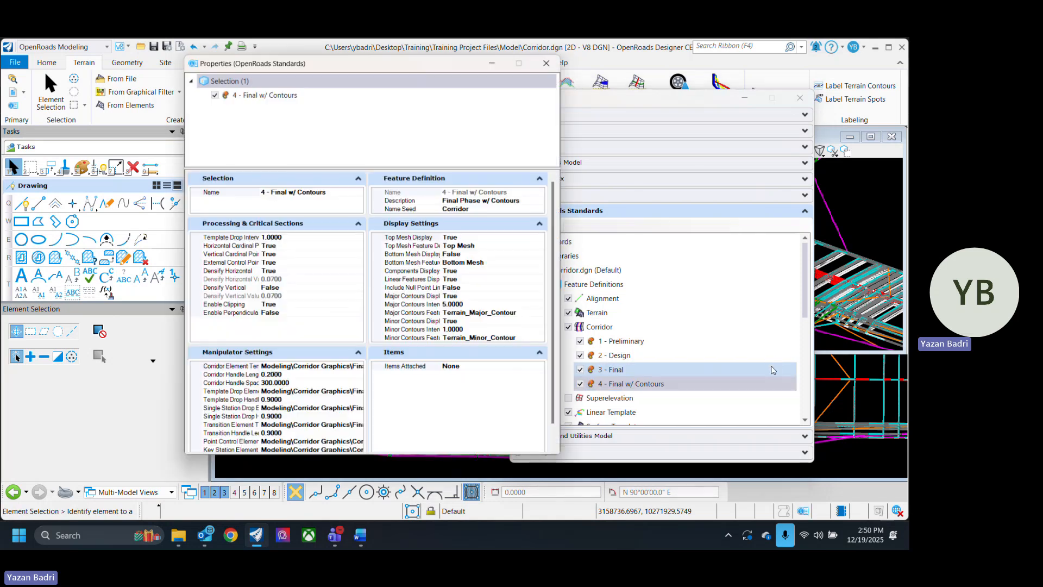
left_click(543, 237)
left_click(468, 254)
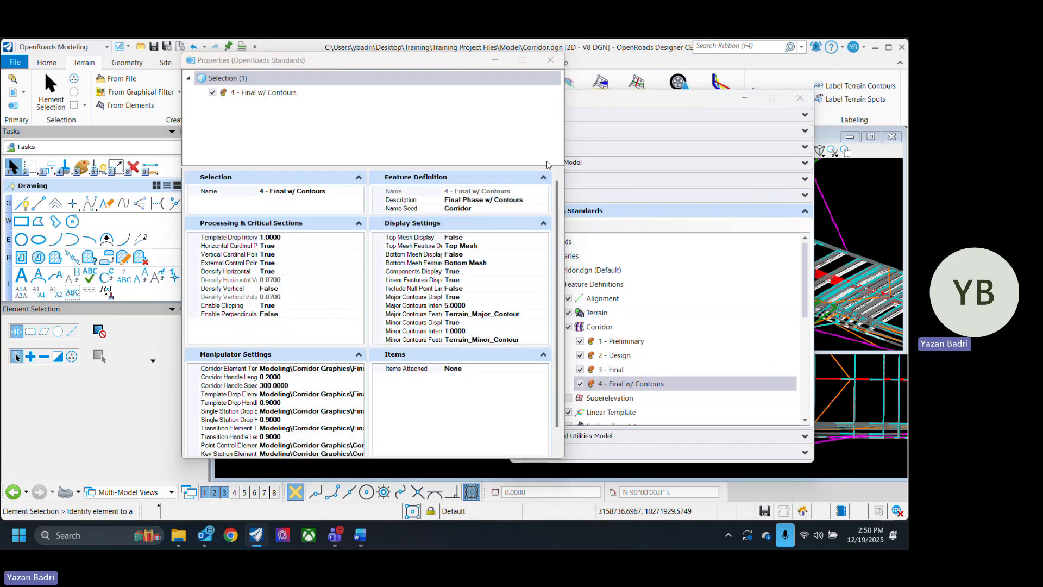
Close the feature definition properties and the standards browser, and reprocess road corridor CR332.
left_click(550, 60)
left_click(799, 98)
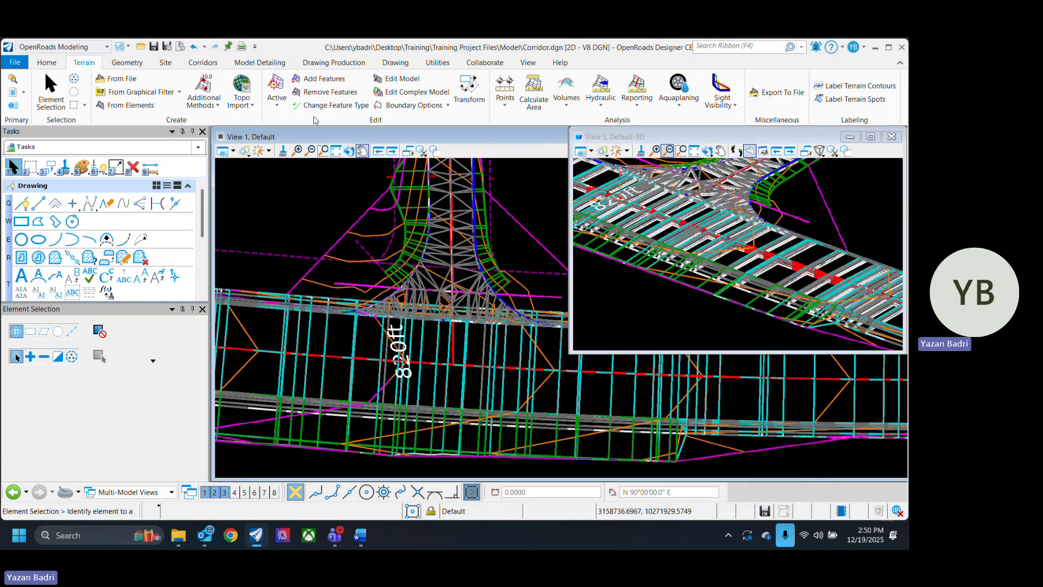
left_click(203, 63)
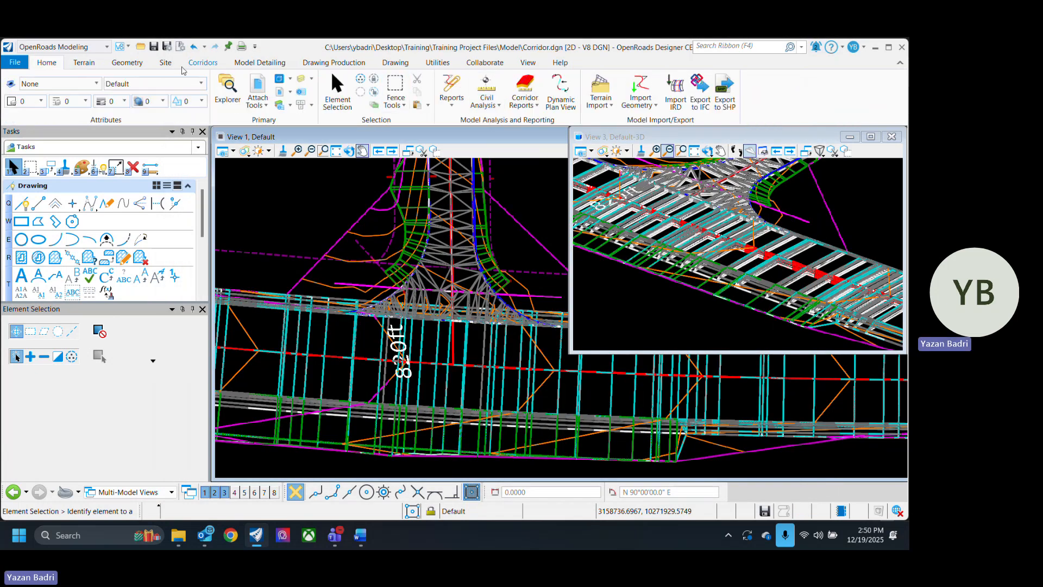
left_click(313, 85)
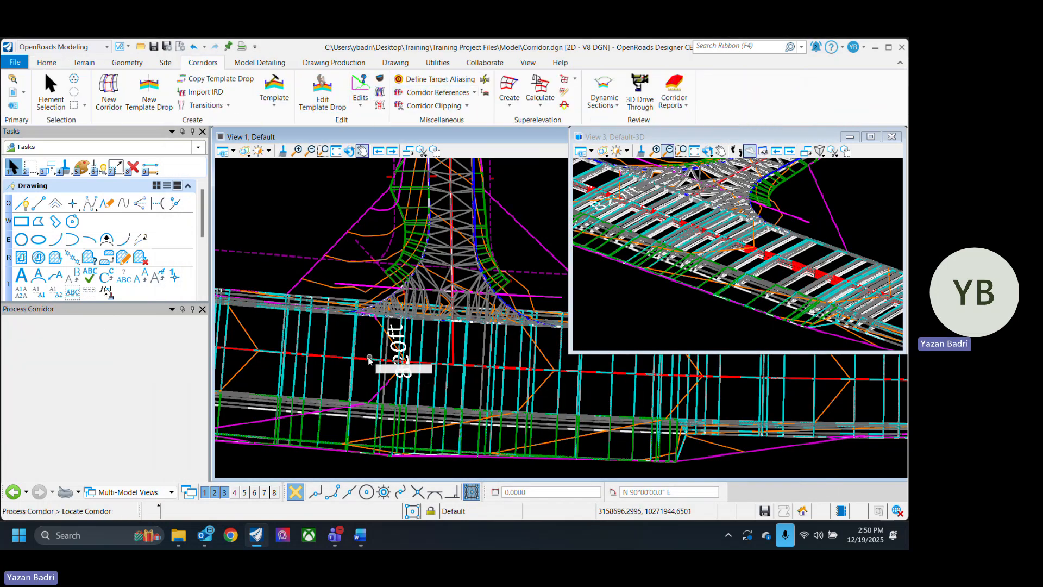
left_click(388, 387)
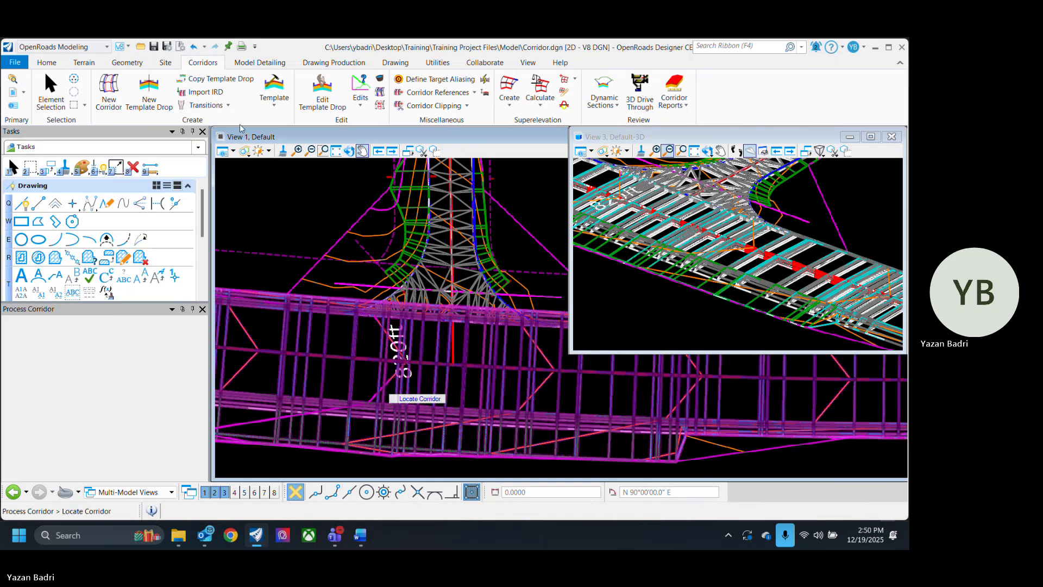
left_click(54, 92)
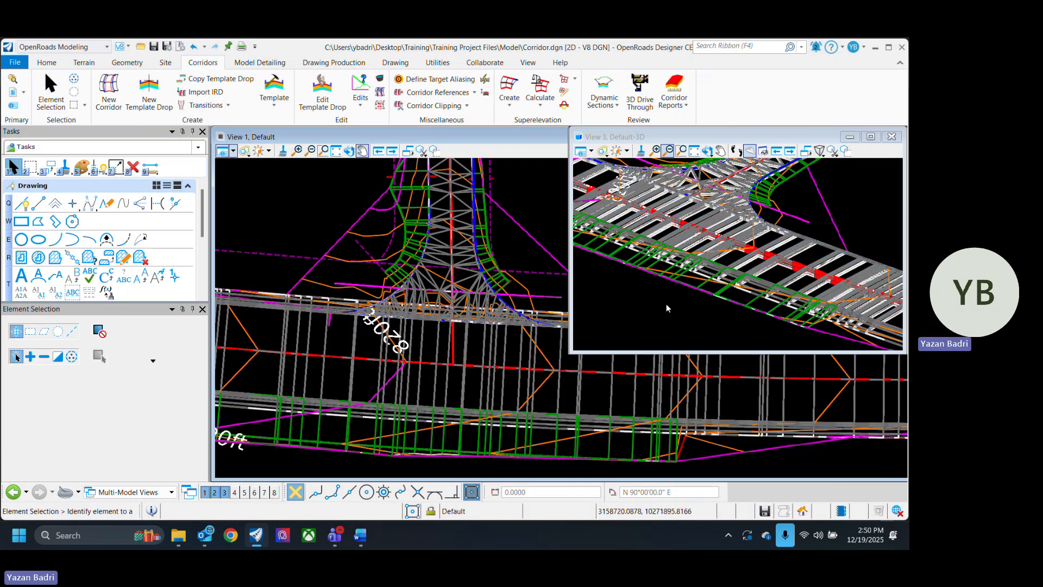
Delete terrain model DC by its boundary in the 3D view.
left_click(837, 212)
left_click(871, 212)
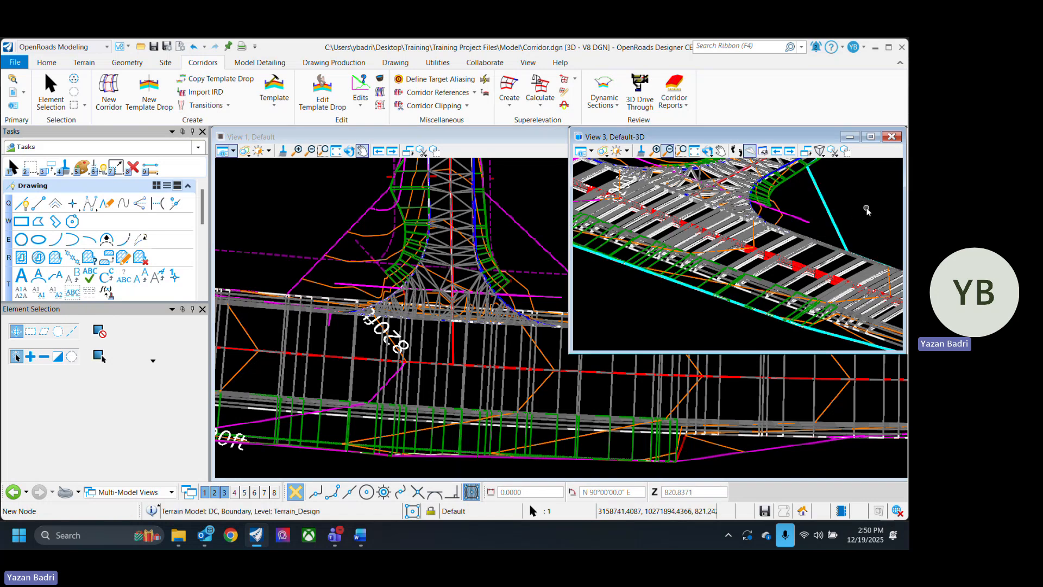
left_click(844, 216)
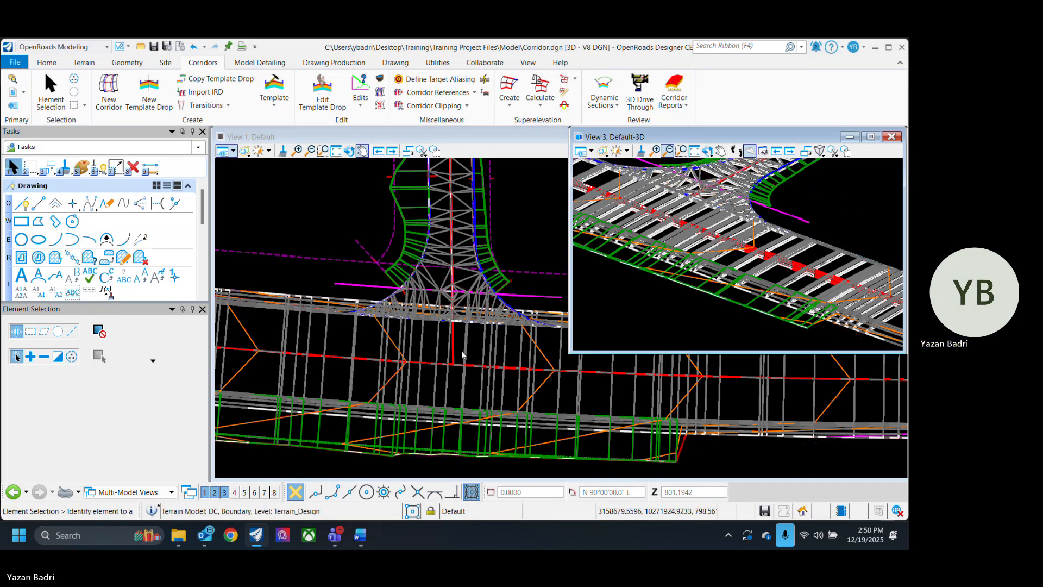
Change corridor CR332's feature definition to one that does not display the corridor's own contours.
scroll(462, 355, "down", 3)
scroll(479, 394, "up", 2)
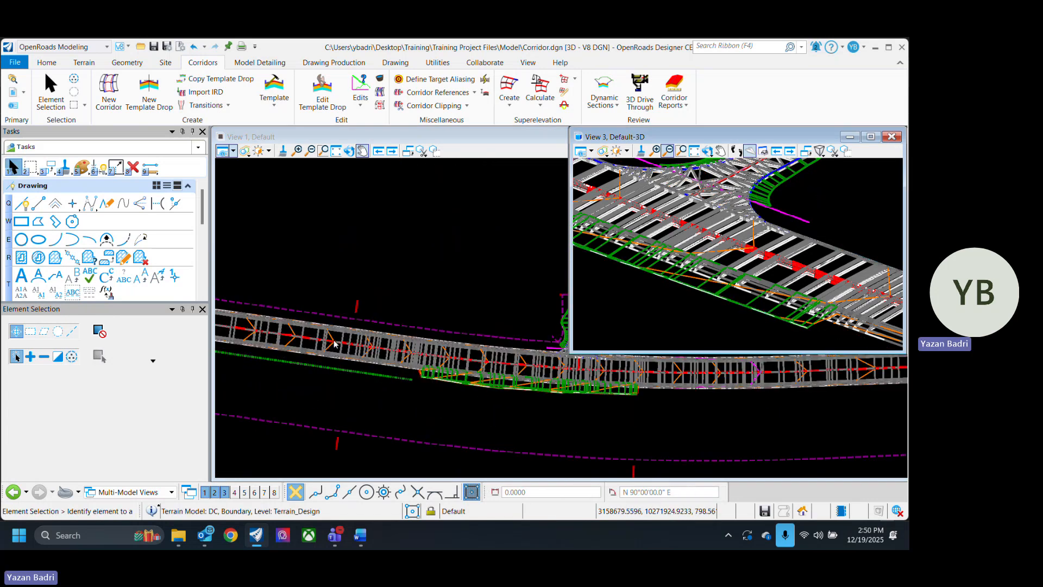
scroll(352, 350, "up", 2)
left_click(356, 280)
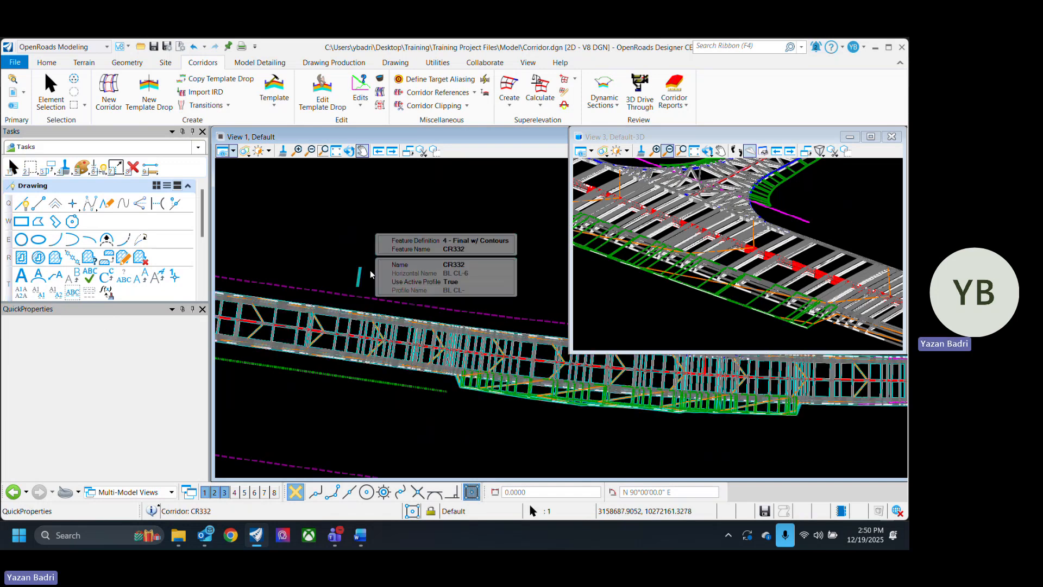
left_click(504, 240)
left_click(509, 241)
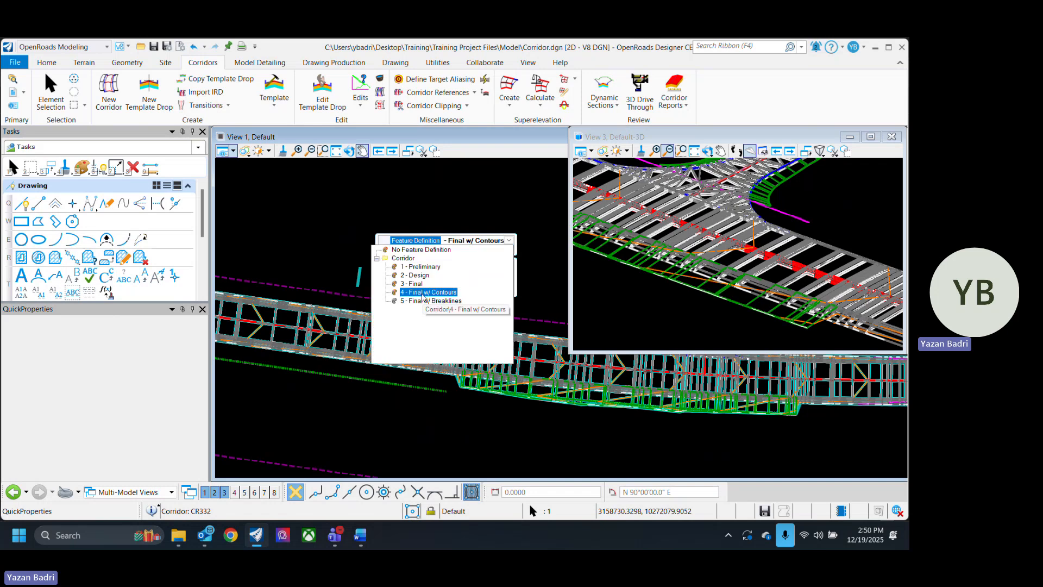
left_click(429, 292)
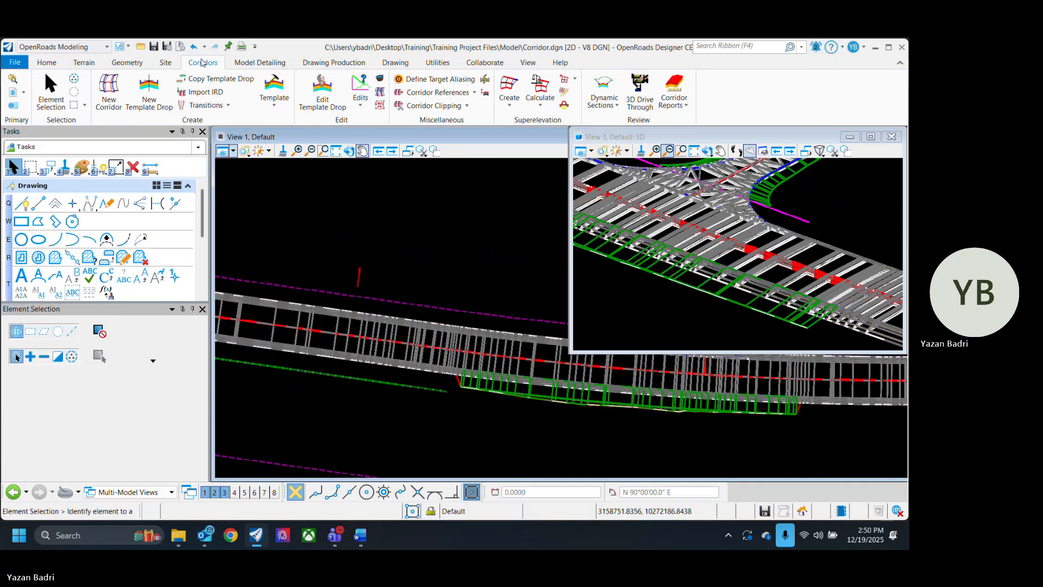
Start a terrain model from elements as Break Line features and add corridor CR332's top and side slope elements near the driveway.
left_click(84, 63)
left_click(128, 105)
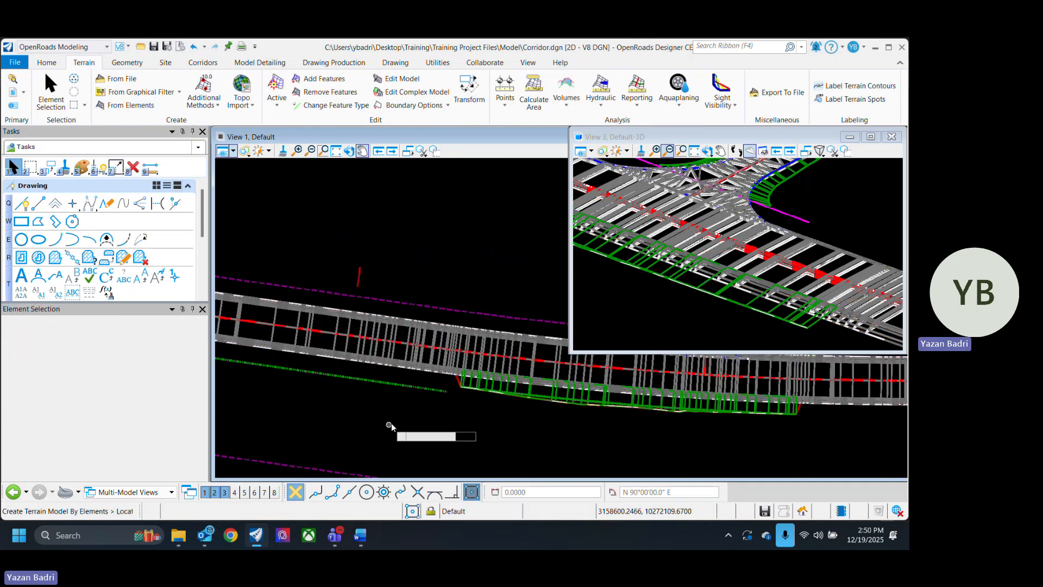
scroll(378, 344, "up", 5)
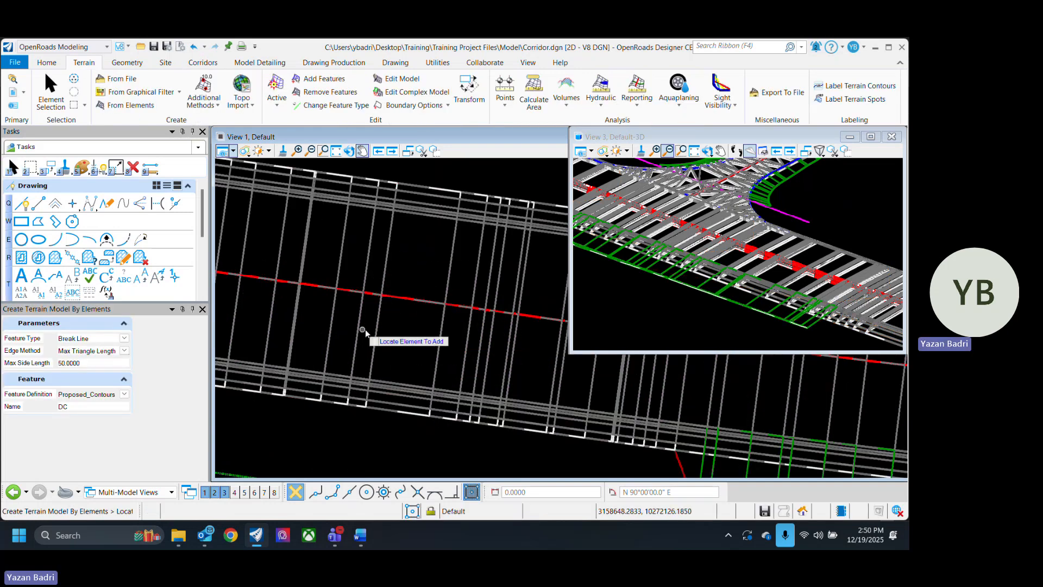
left_click(379, 332)
scroll(459, 354, "down", 4)
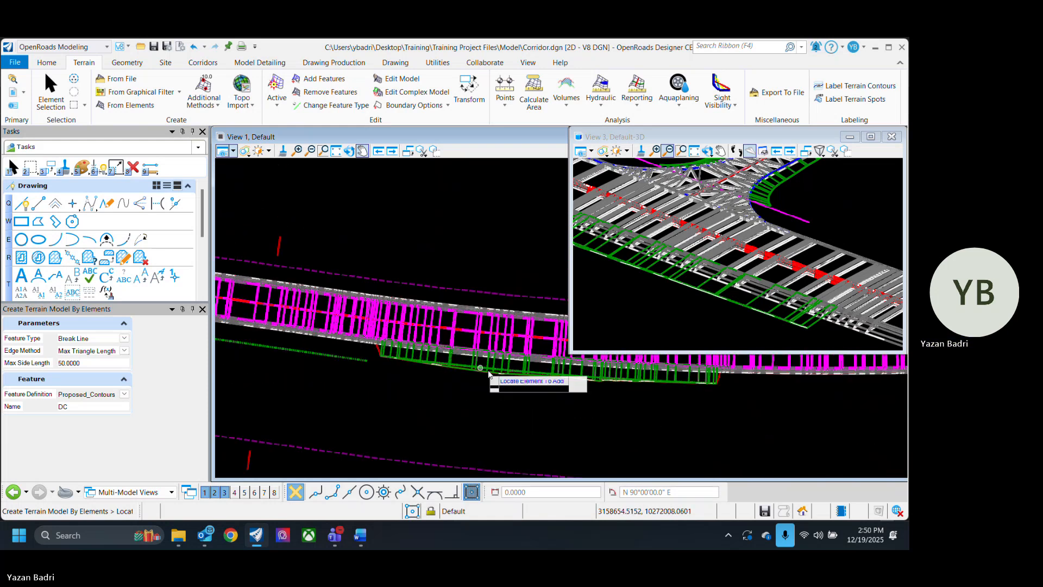
scroll(502, 363, "up", 5)
scroll(471, 394, "down", 6)
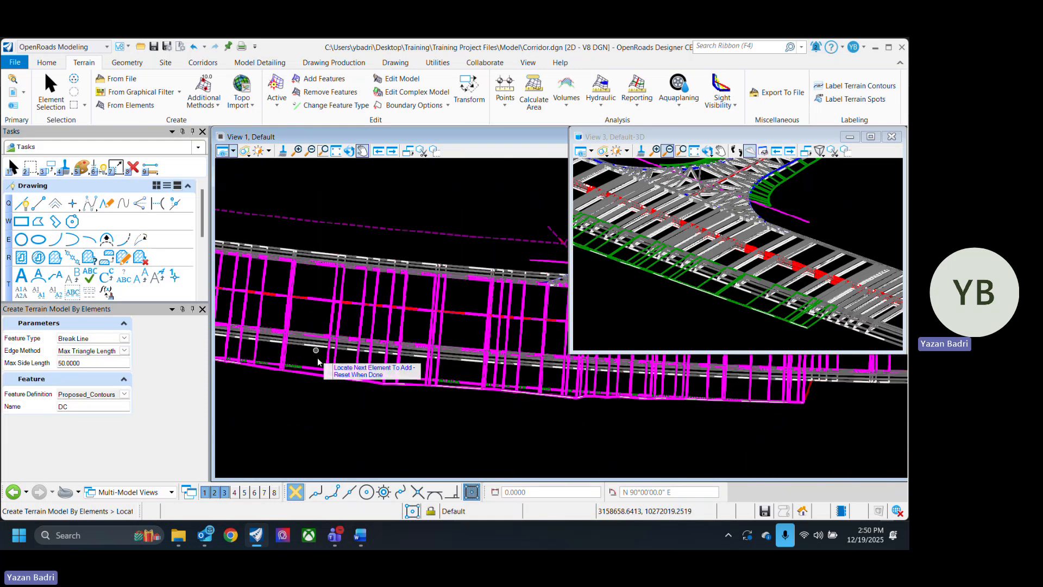
Add the elements of the corridor stretch at the far end from the driveway to the terrain's Break Line selection.
scroll(359, 345, "up", 6)
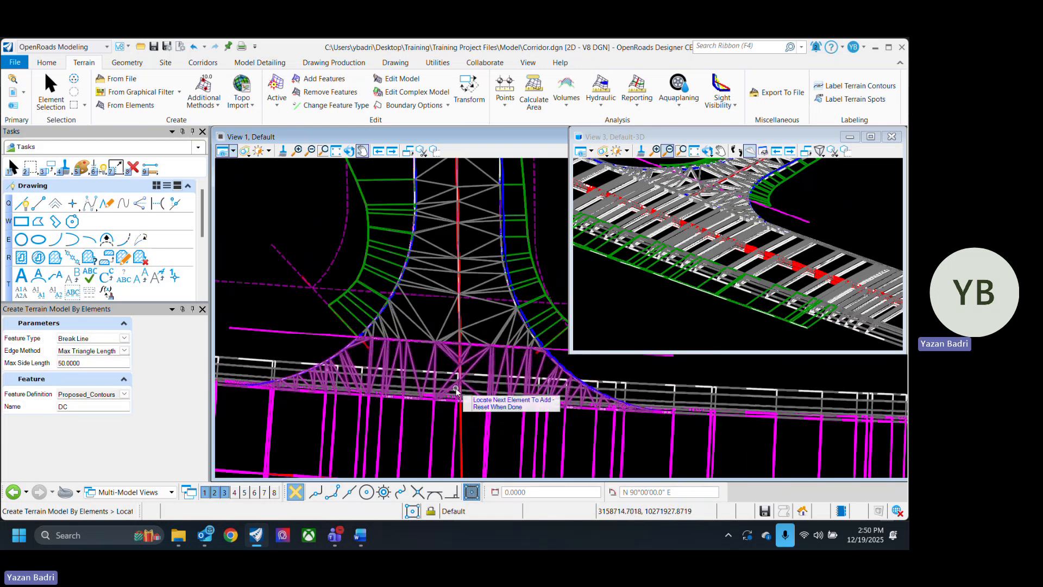
scroll(495, 374, "down", 4)
scroll(487, 390, "down", 3)
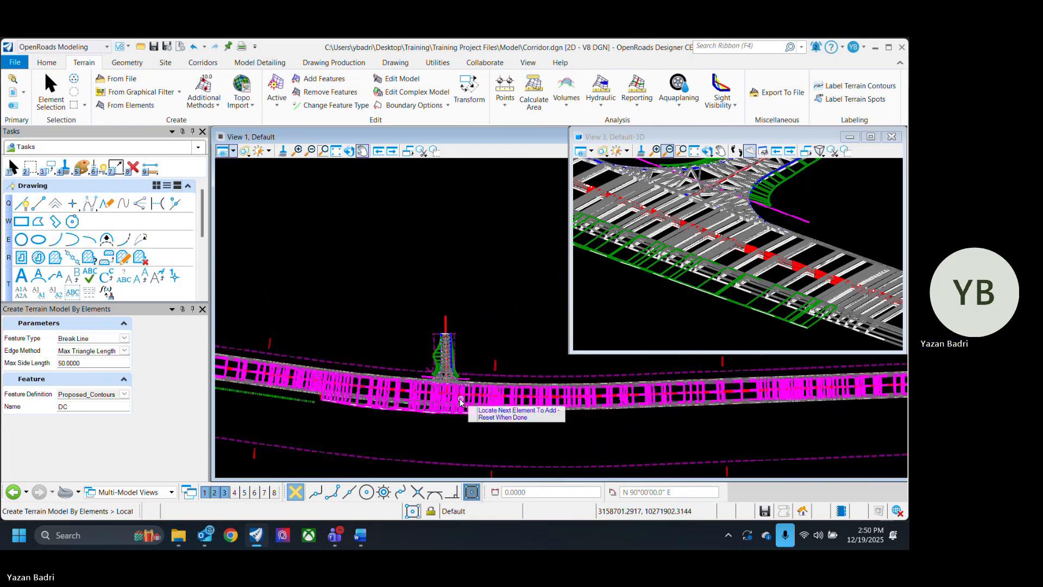
scroll(502, 410, "down", 2)
scroll(717, 399, "up", 4)
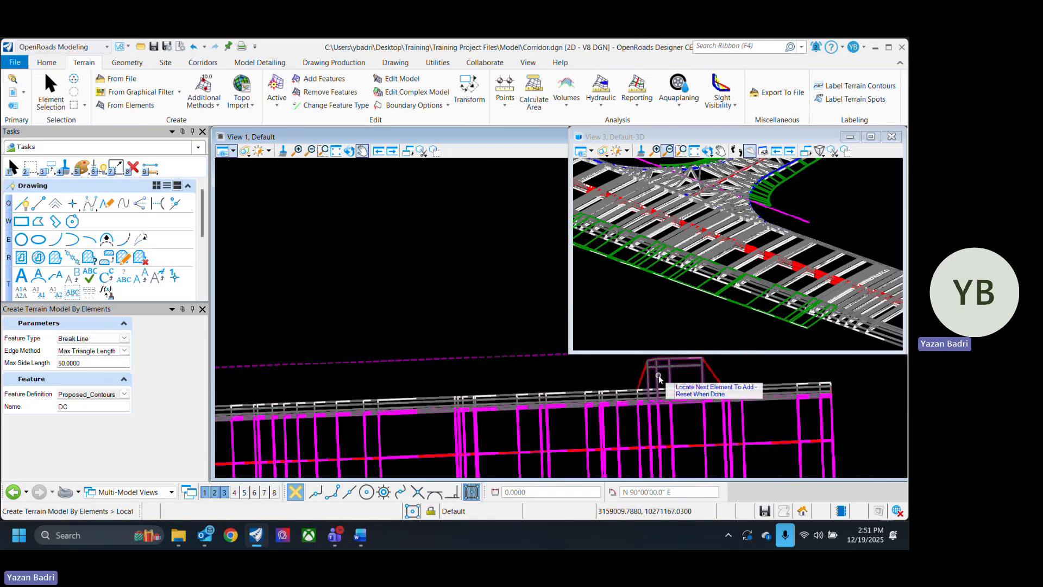
scroll(772, 410, "down", 5)
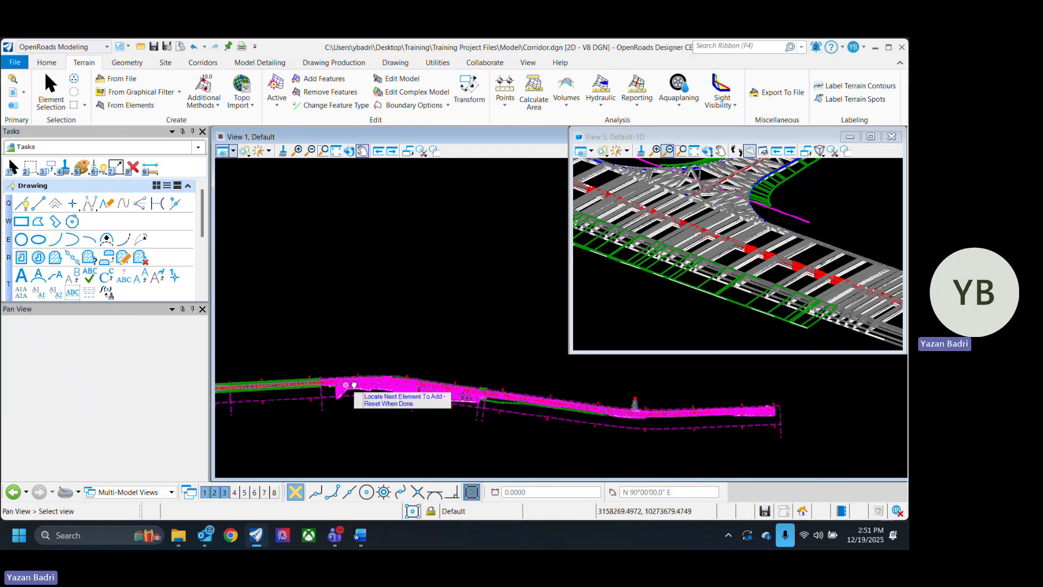
scroll(548, 383, "up", 3)
scroll(601, 392, "up", 3)
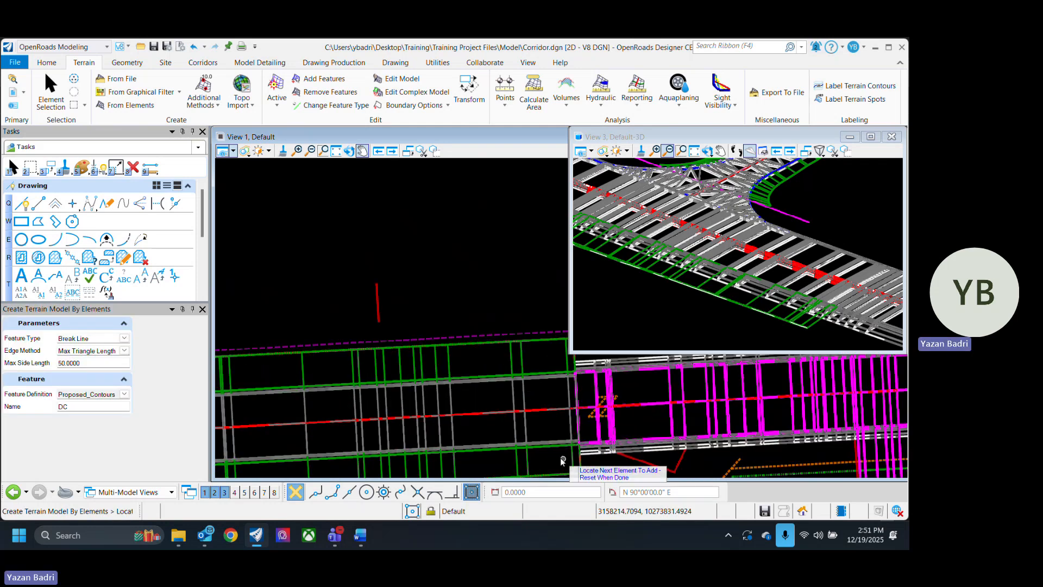
left_click(527, 405)
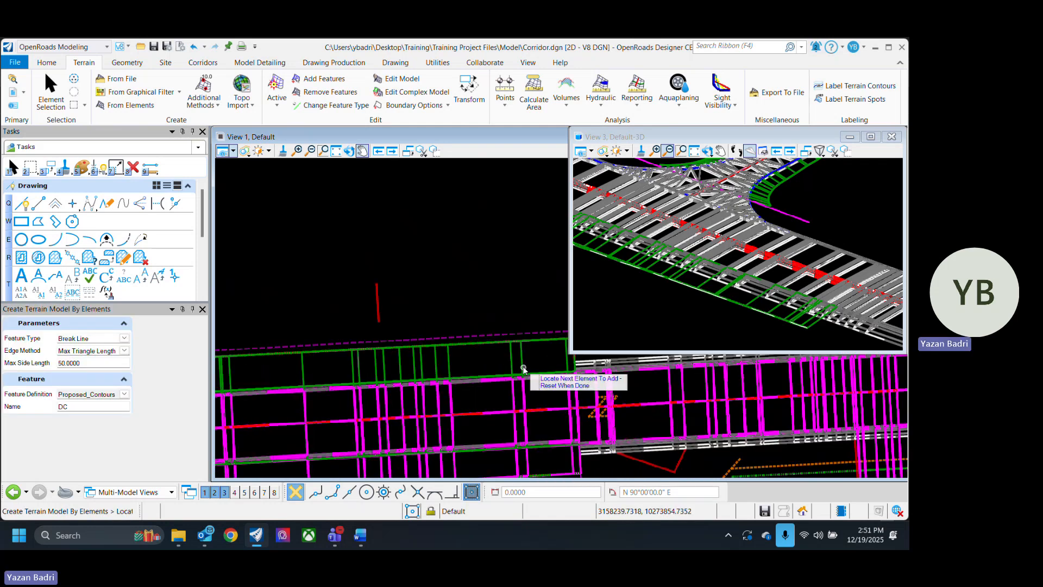
scroll(478, 326, "down", 5)
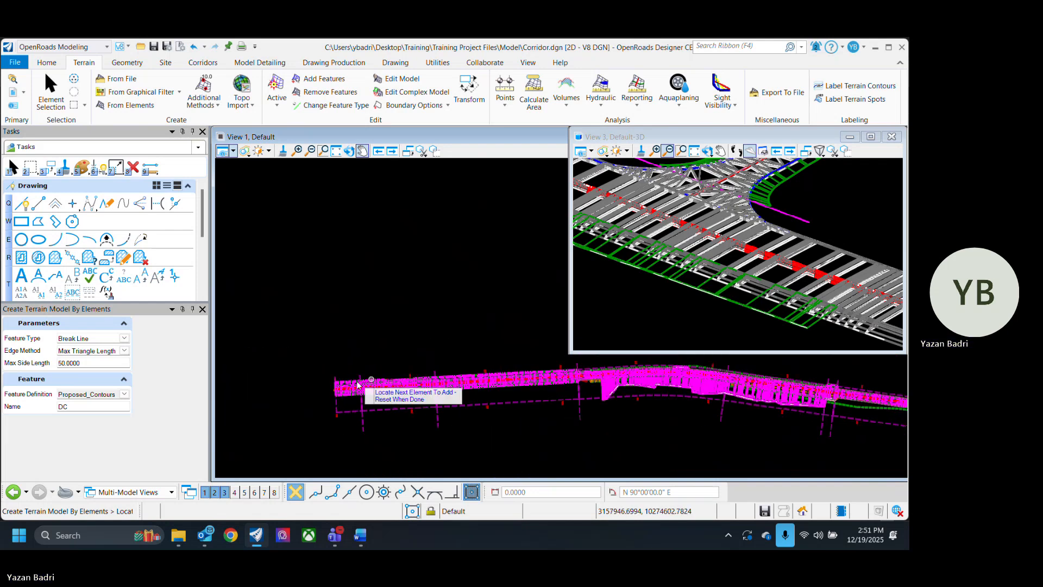
scroll(497, 404, "up", 4)
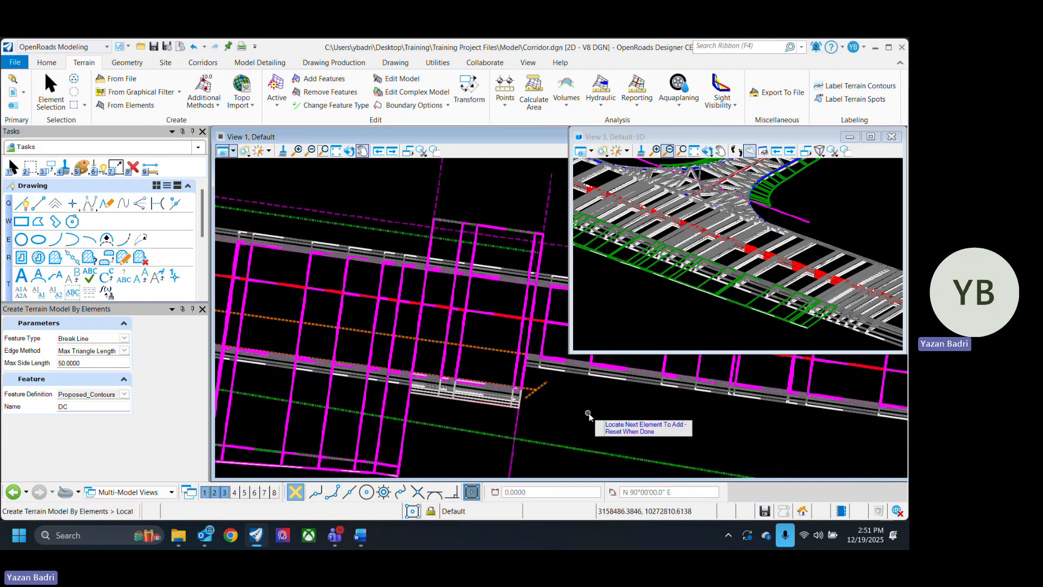
Create terrain model DC with edge method Max Triangle Length, maximum side length 50 and feature definition Proposed_Contours.
right_click(588, 413)
left_click(589, 415)
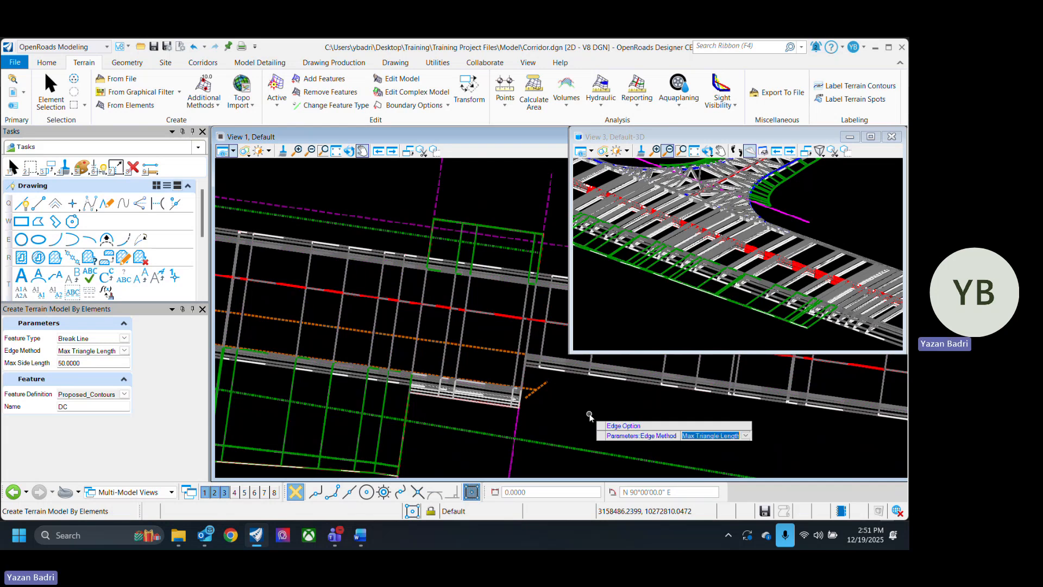
left_click(590, 414)
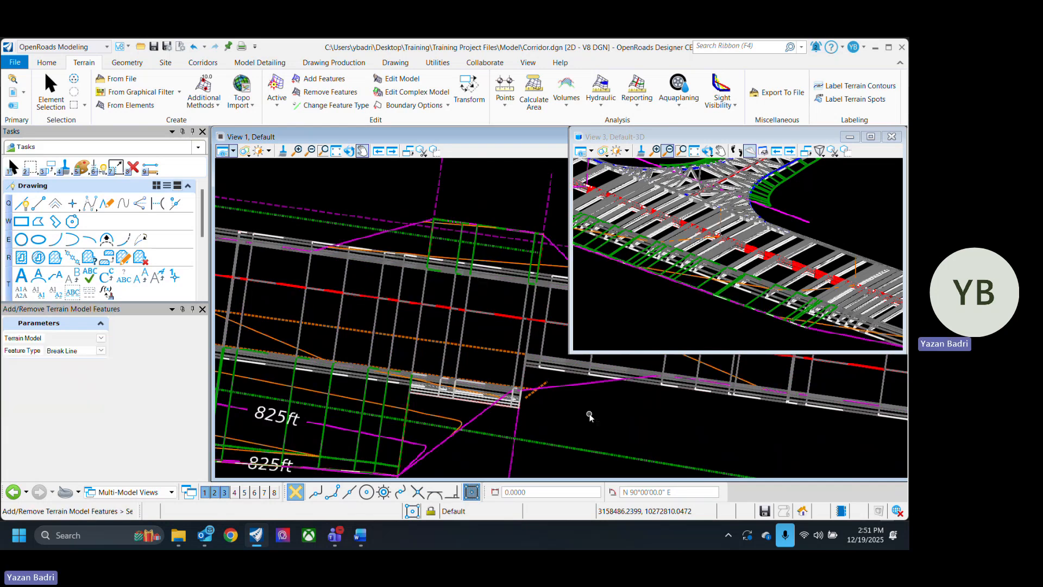
left_click(51, 92)
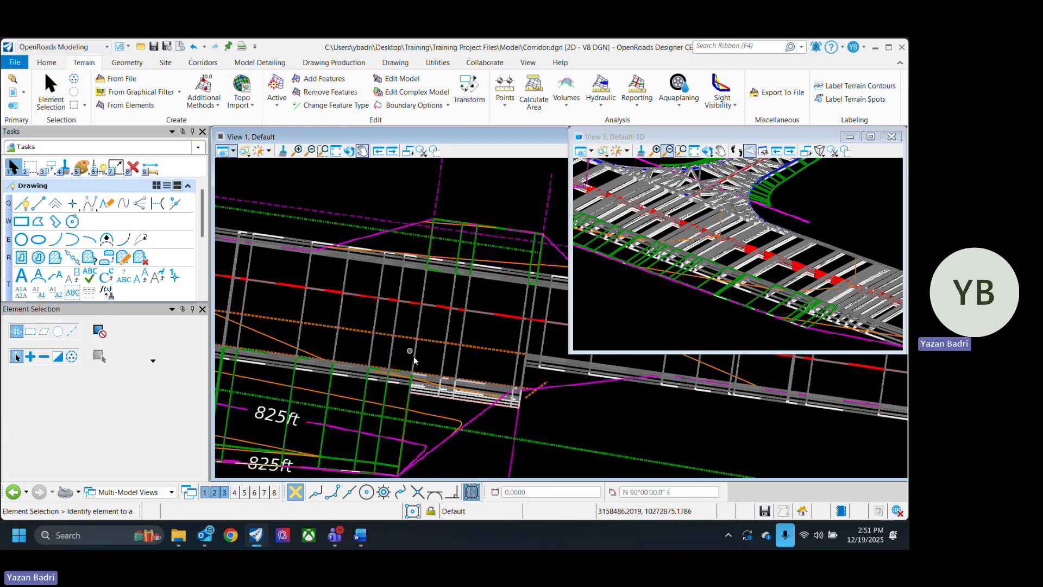
Examine the boundary and contours of the rebuilt terrain model DC along the corridor in the plan view.
scroll(524, 396, "up", 5)
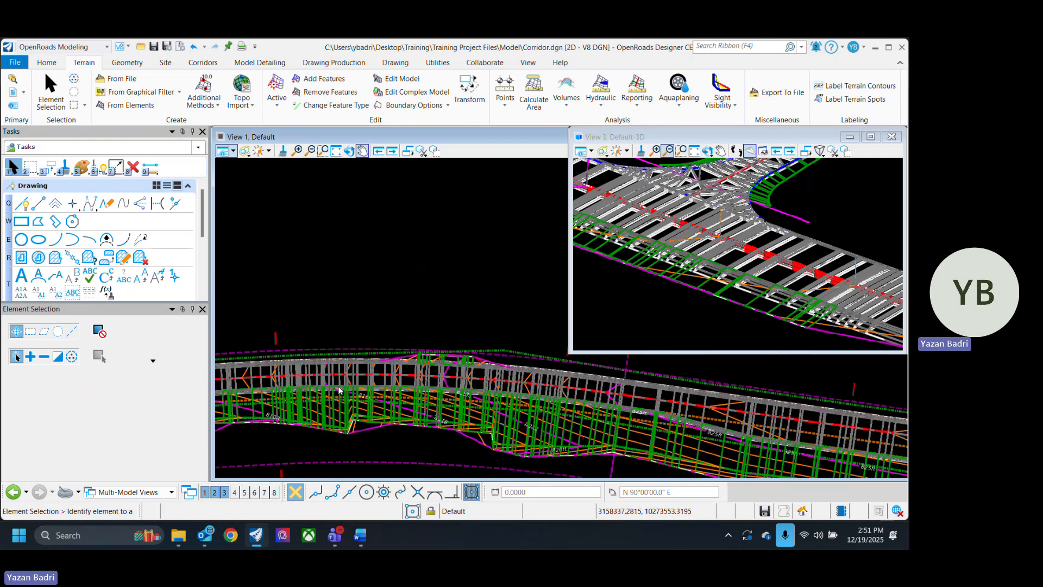
scroll(483, 421, "down", 3)
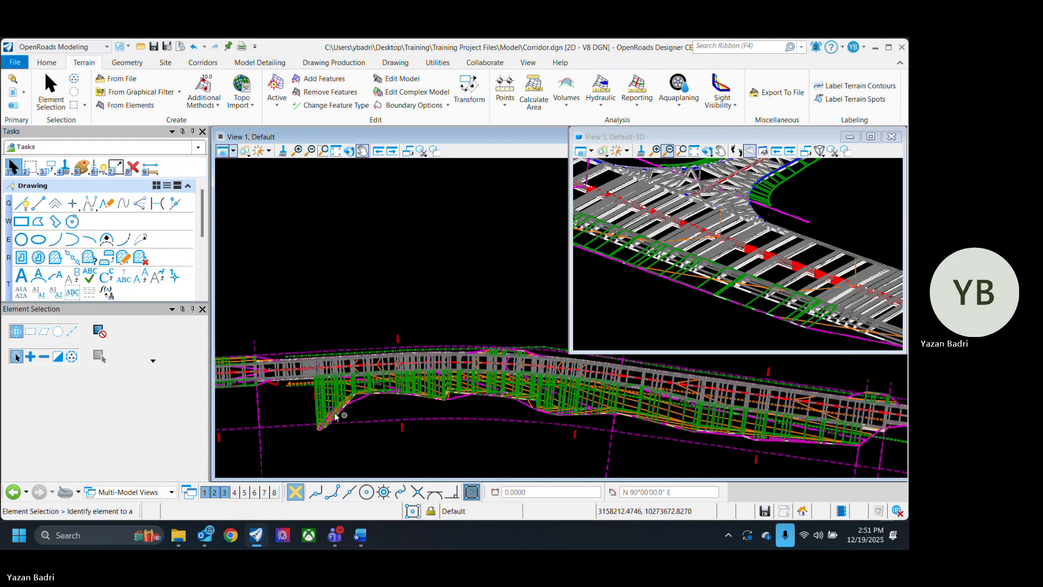
scroll(413, 392, "up", 3)
scroll(411, 389, "down", 3)
scroll(684, 437, "up", 2)
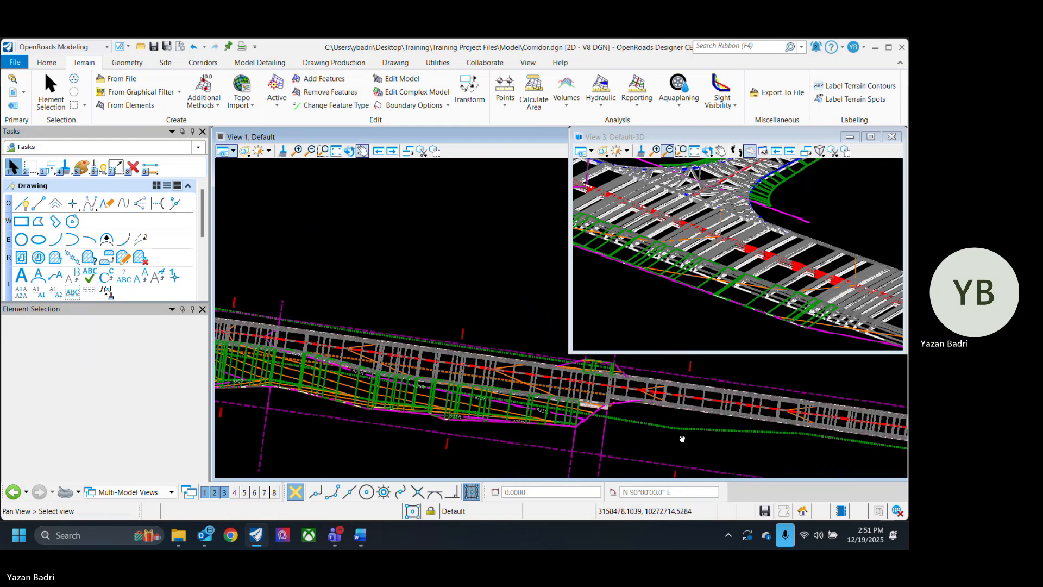
scroll(490, 409, "up", 2)
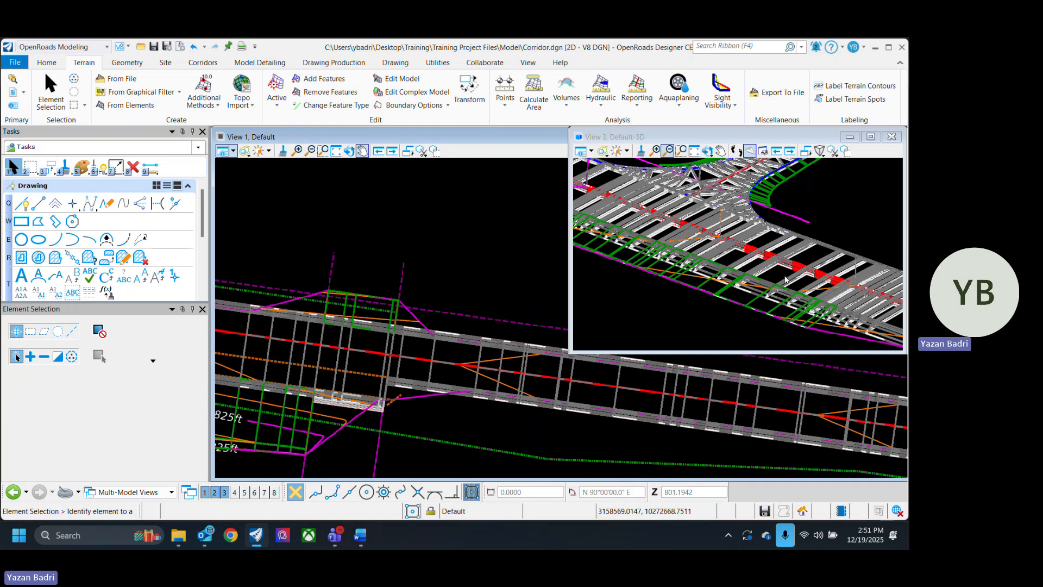
Examine terrain model DC's boundary and contours along the corridor's side slope near the driveway in the 3D view.
left_click(841, 336)
scroll(782, 325, "down", 5)
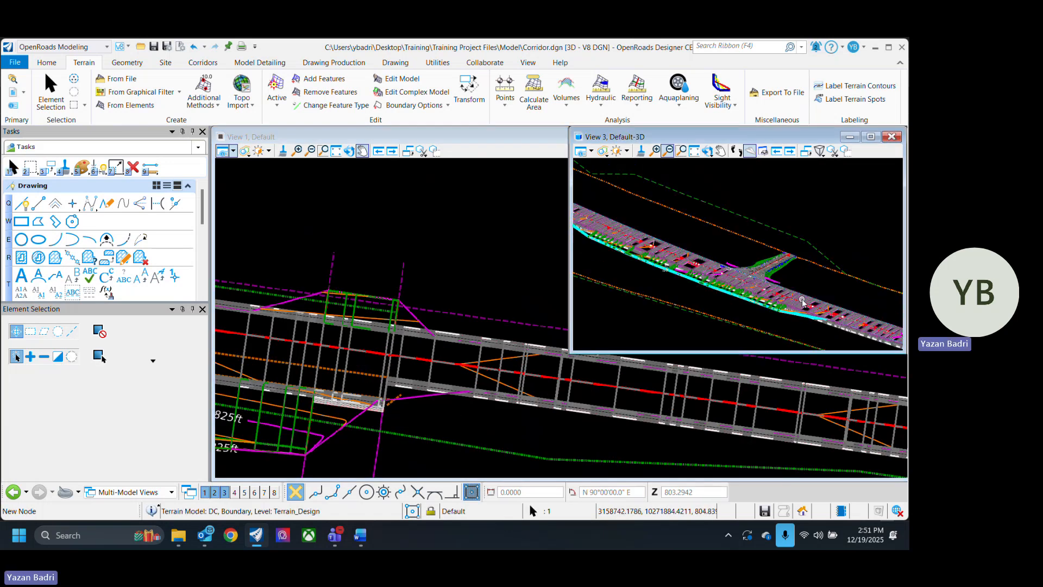
scroll(785, 308, "up", 4)
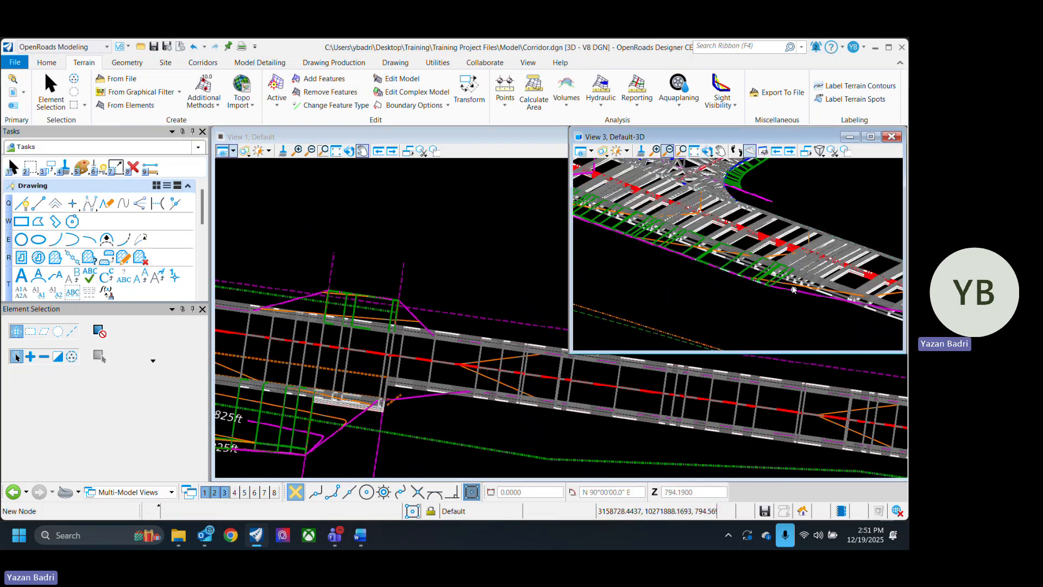
scroll(782, 307, "down", 4)
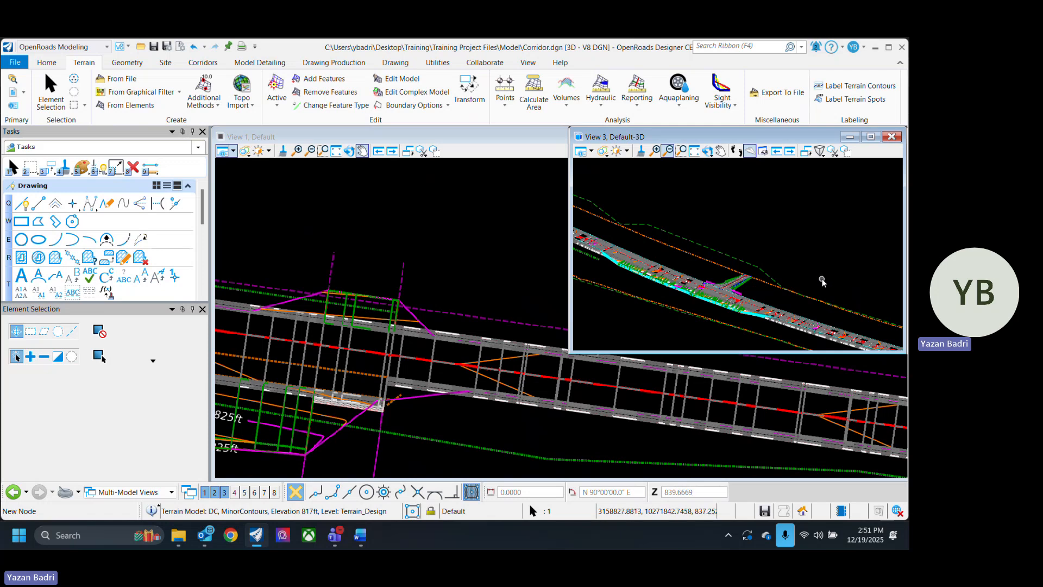
scroll(752, 337, "up", 3)
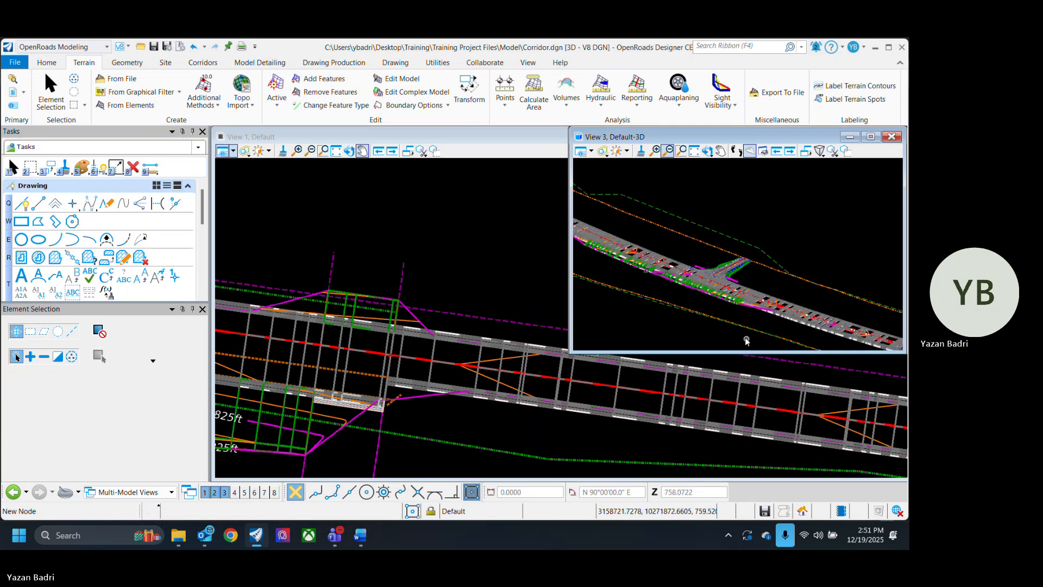
scroll(741, 310, "up", 4)
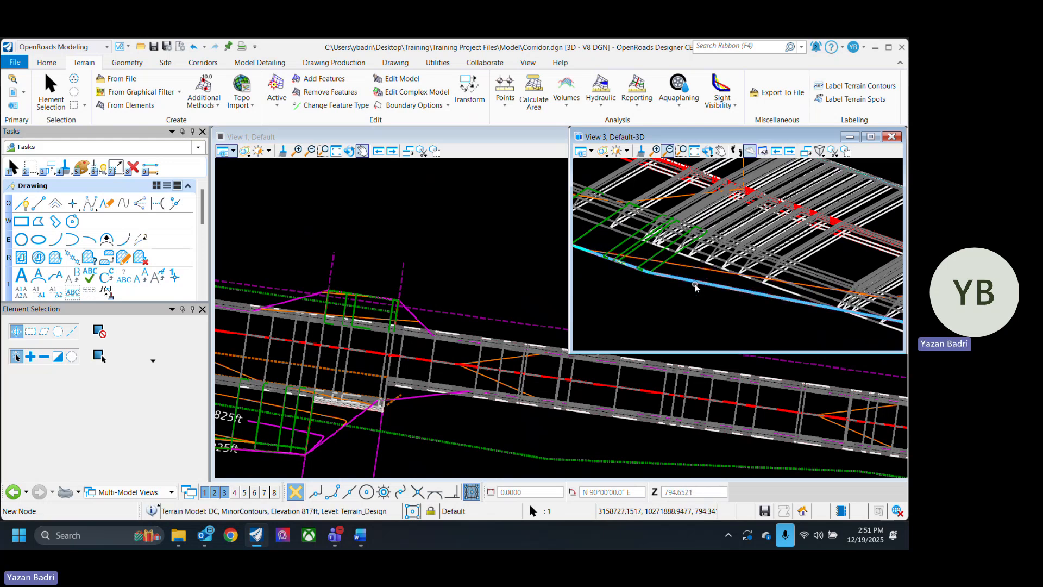
Check the boundary of terrain model DC along the corridor near the driveway in 3D, and delete the terrain model.
scroll(755, 311, "down", 3)
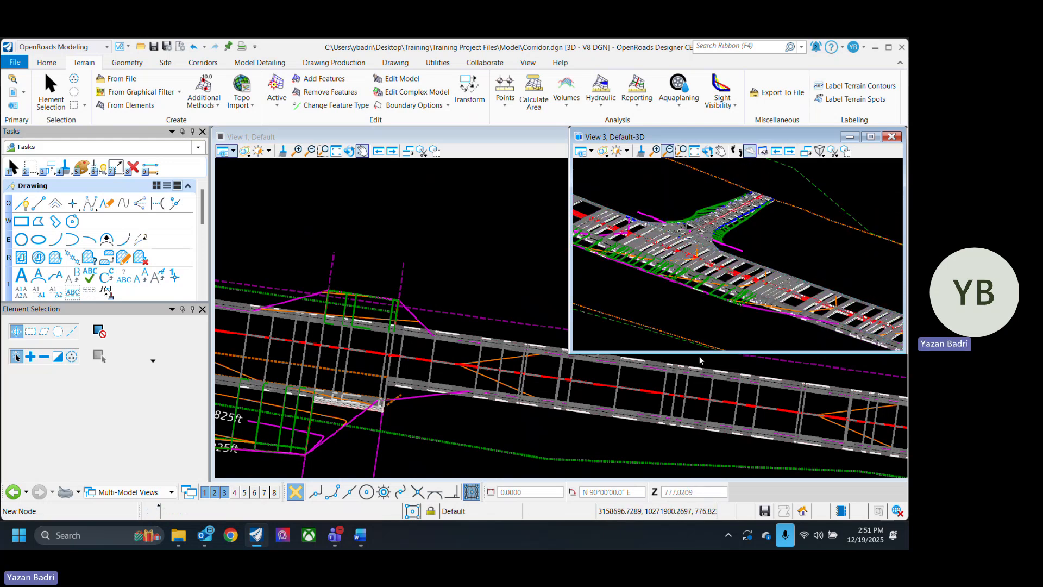
scroll(722, 304, "up", 3)
scroll(736, 311, "down", 5)
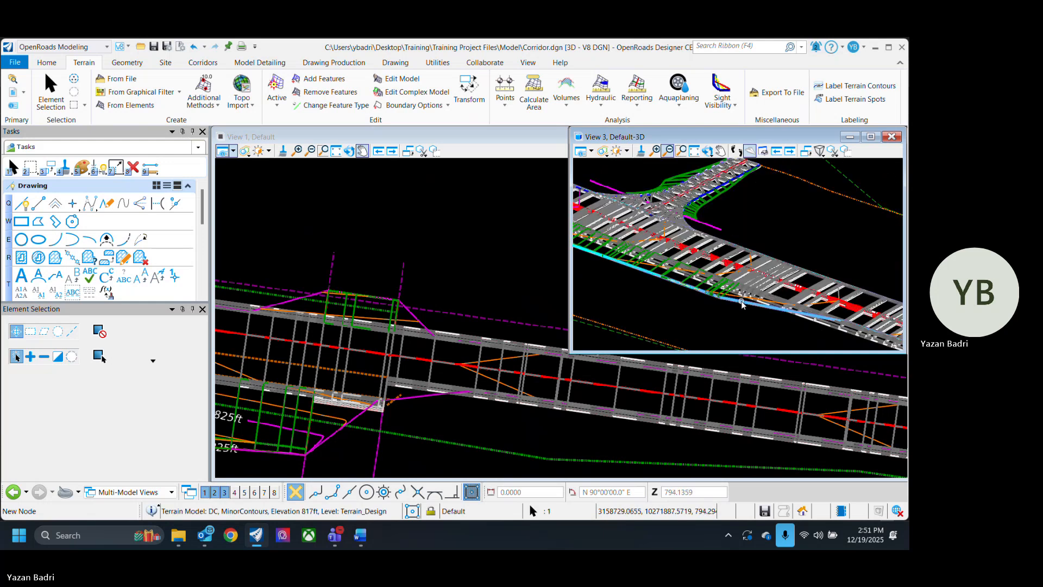
scroll(775, 322, "down", 1)
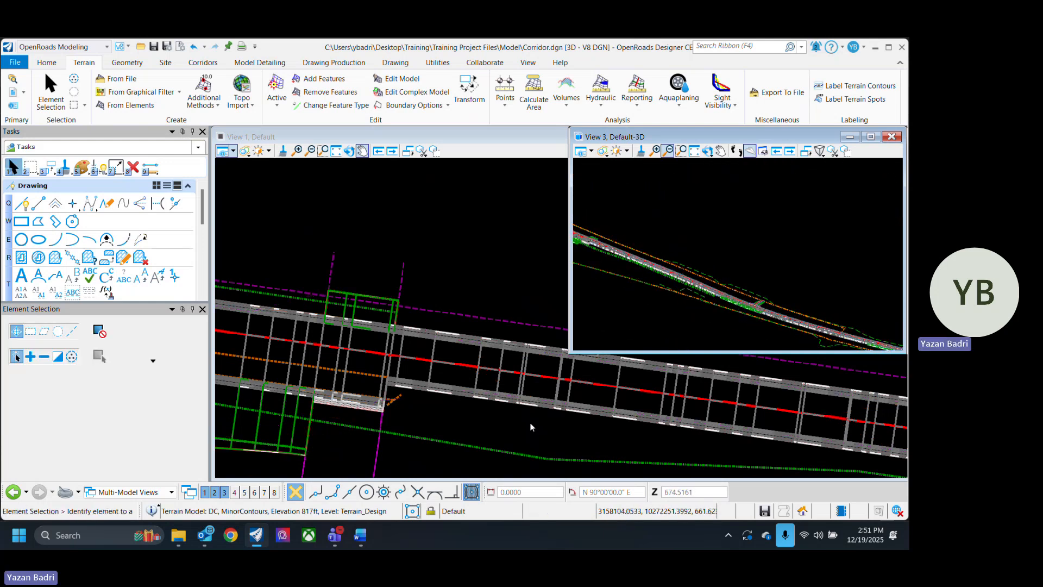
Close the 3D view and the RdEoP2 profile view, and show the whole corridor in the plan view.
scroll(530, 422, "down", 2)
scroll(428, 401, "down", 2)
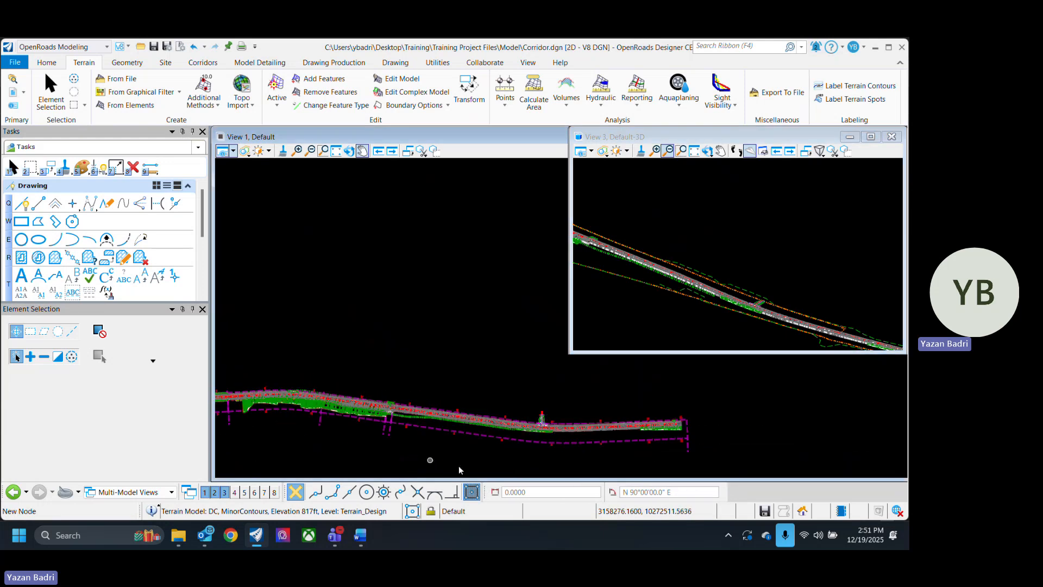
scroll(499, 430, "up", 3)
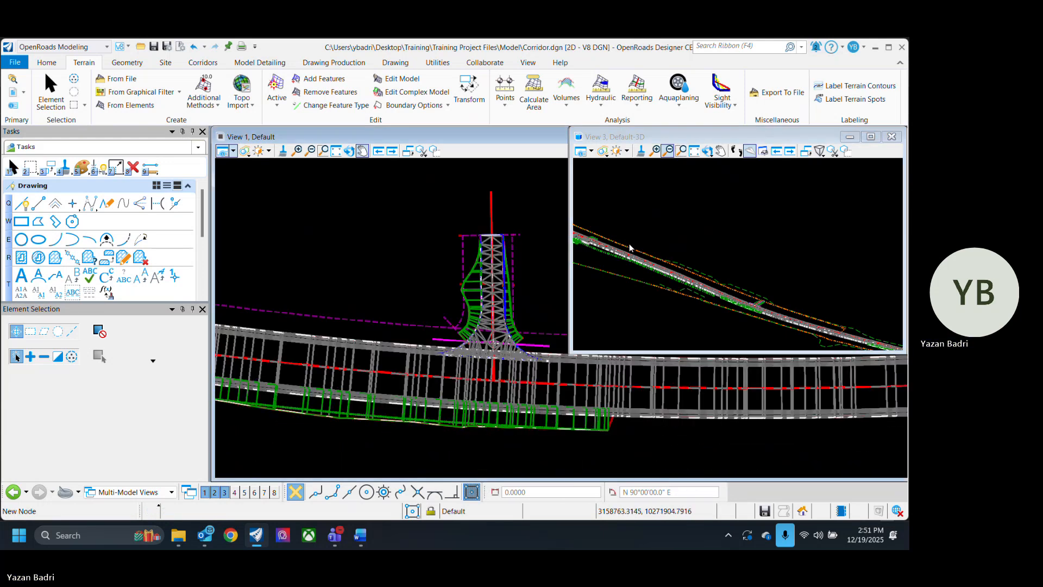
left_click(892, 137)
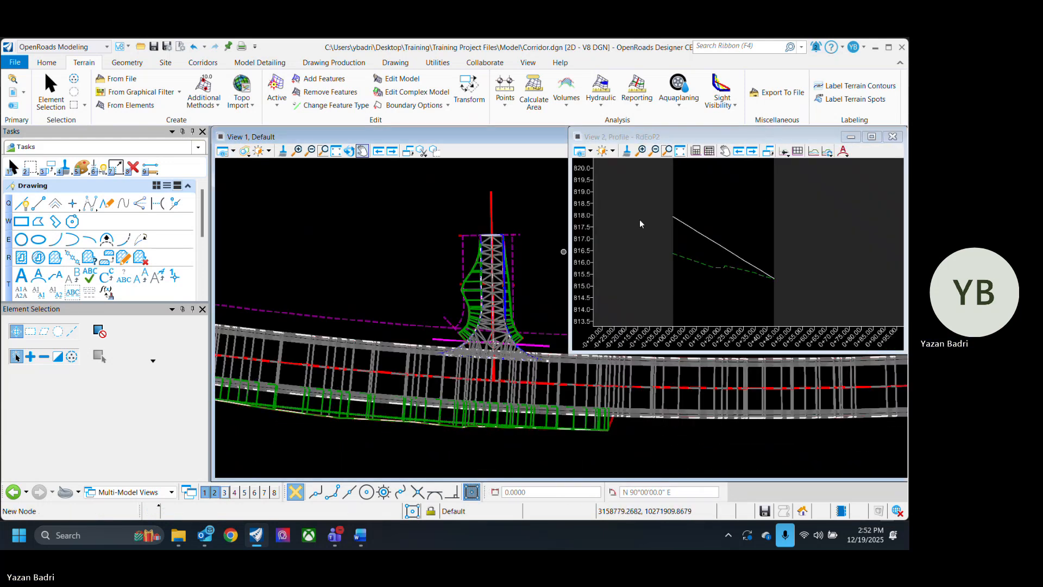
left_click(895, 137)
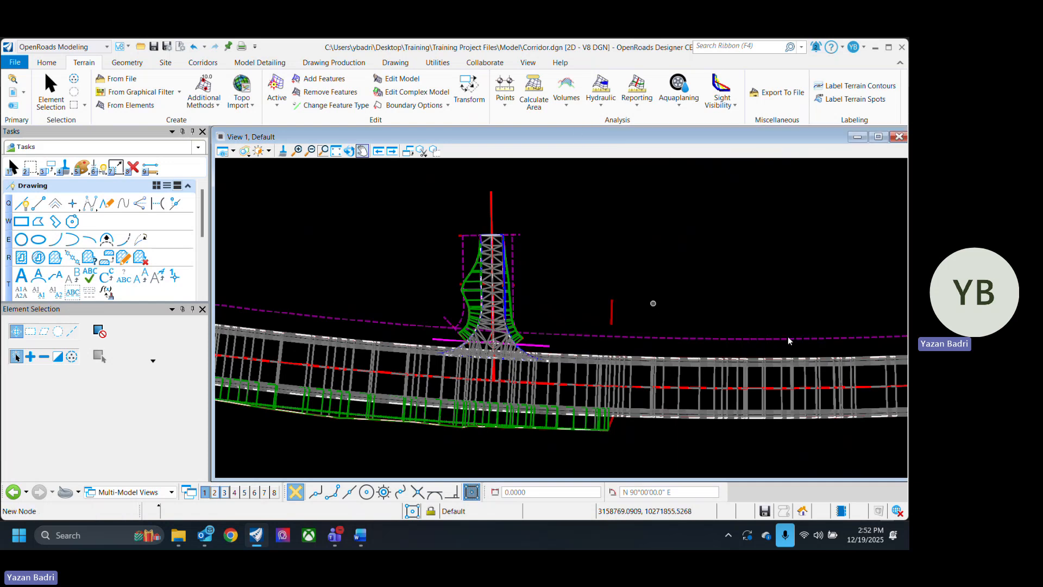
scroll(819, 347, "down", 6)
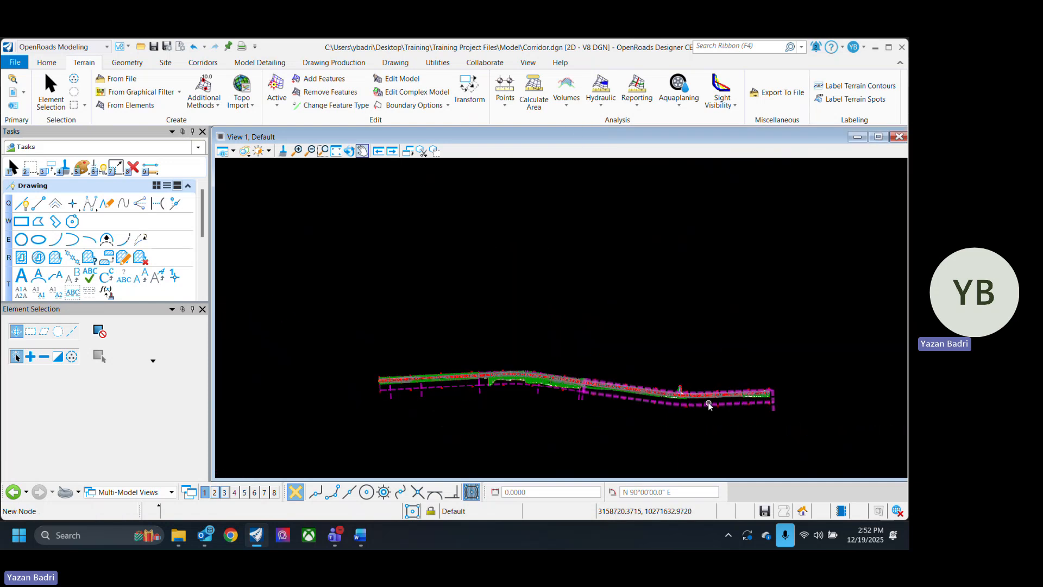